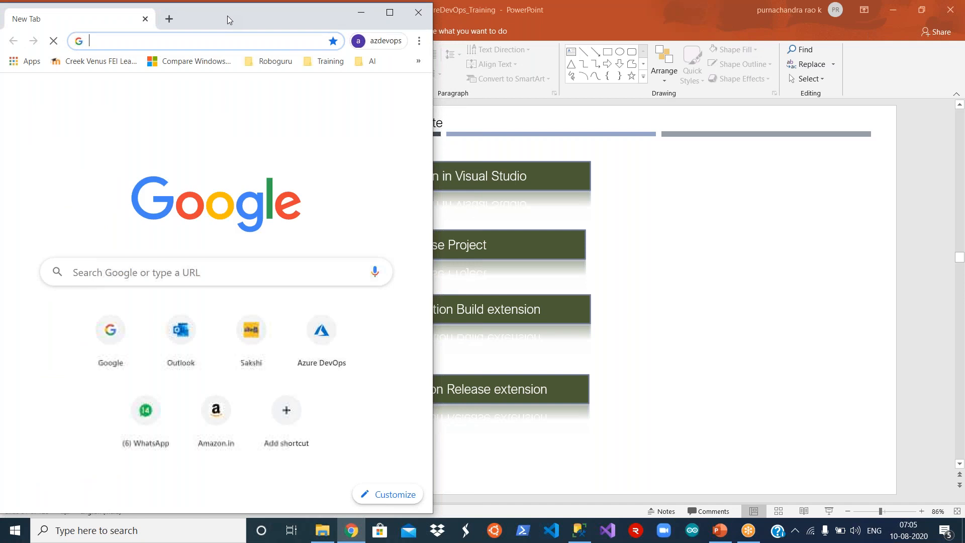
# - Open portal.azure.com and sign in with the saved Microsoft account
pyautogui.write('portal.azure.com')
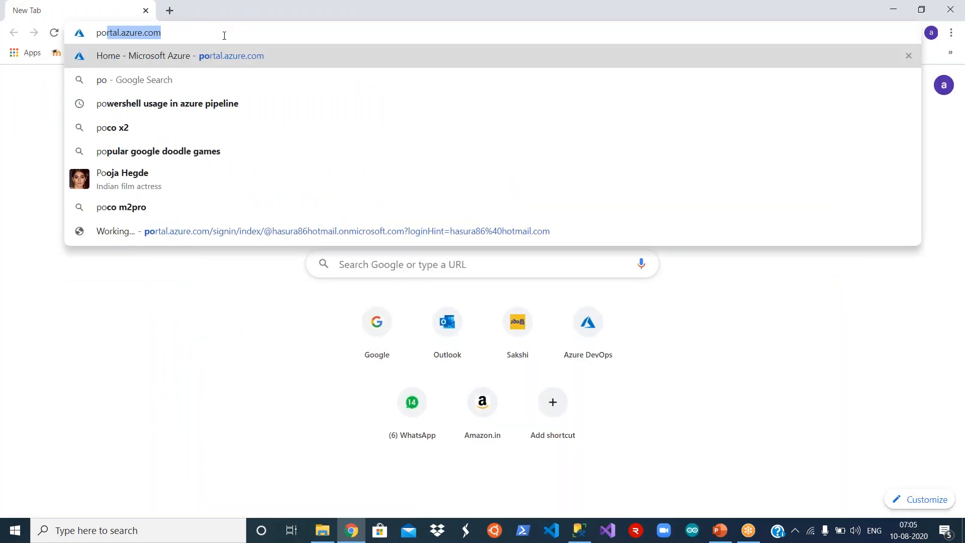
pyautogui.press('Return')
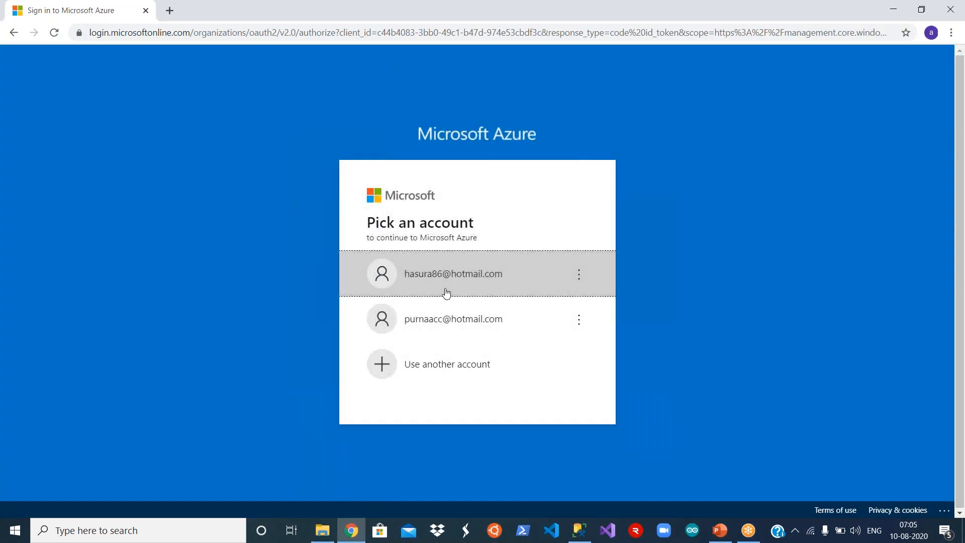
pyautogui.click(446, 293)
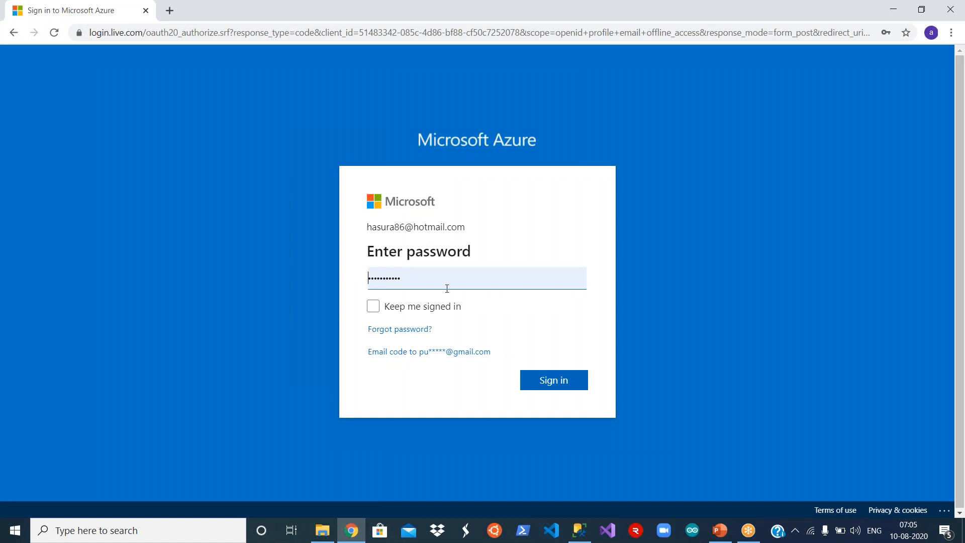
pyautogui.click(555, 380)
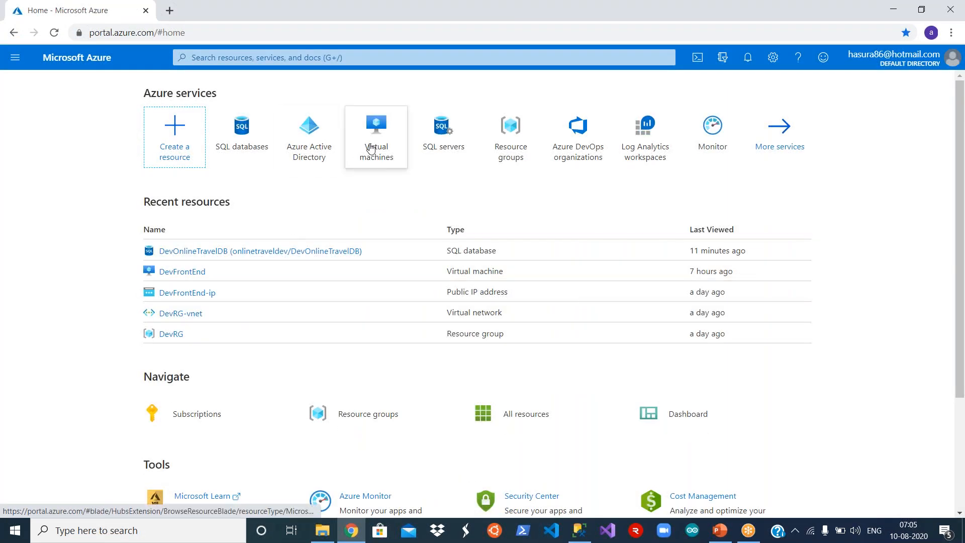
# - Start the DevFrontEnd VM, refresh its status, and copy its public IP 13.78.147.104
pyautogui.click(194, 275)
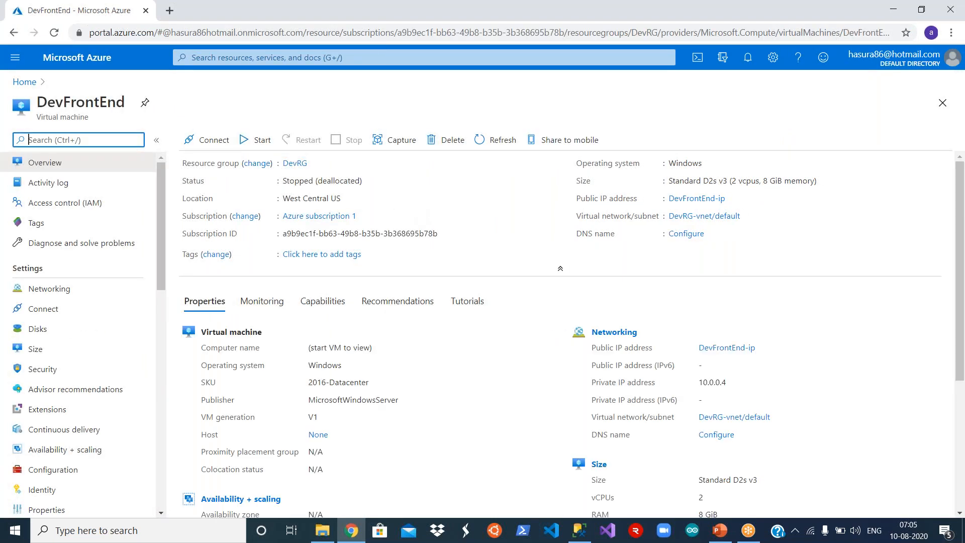
pyautogui.click(257, 141)
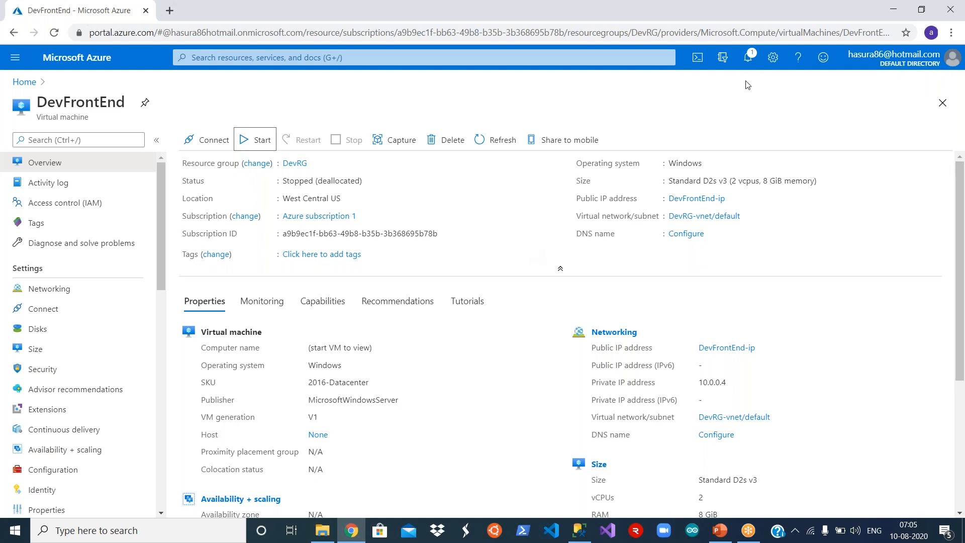
pyautogui.click(747, 66)
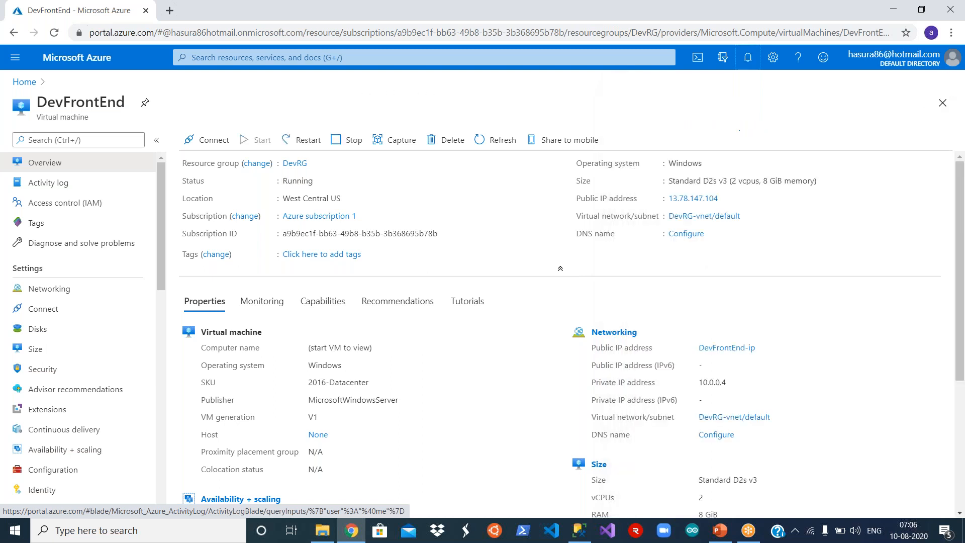
pyautogui.click(943, 87)
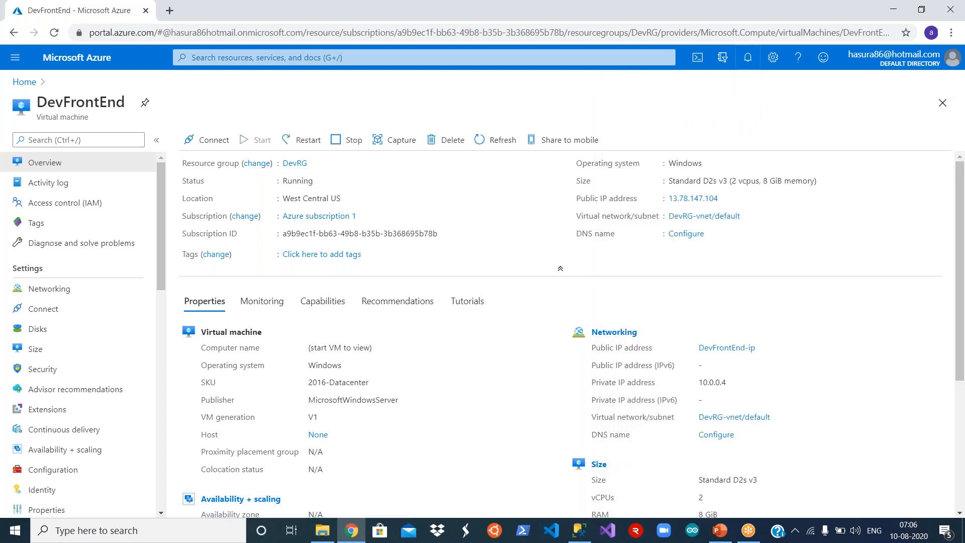
pyautogui.click(495, 142)
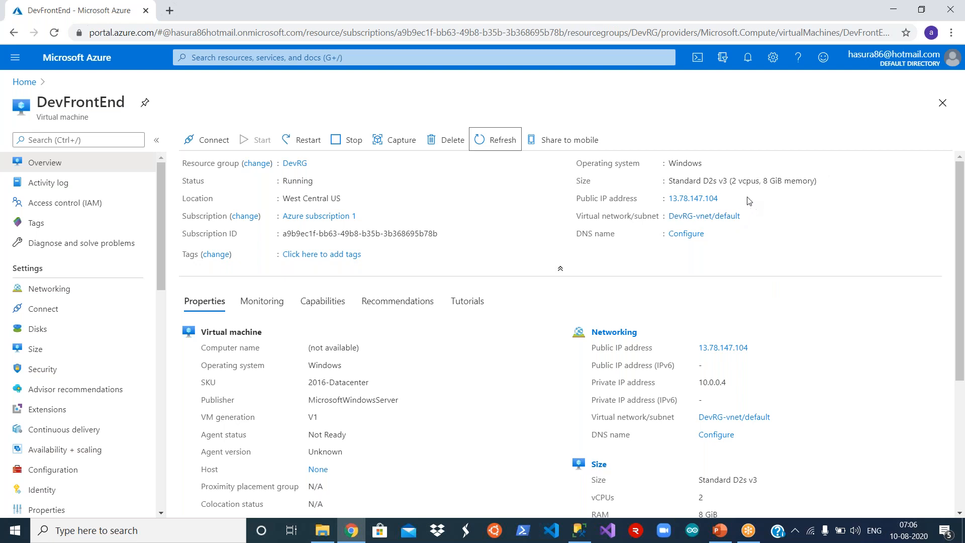
pyautogui.click(726, 199)
# - Launch Remote Desktop Connection via mstsc and connect to 13.78.147.104
pyautogui.press('super+r')
pyautogui.write('mstsc')
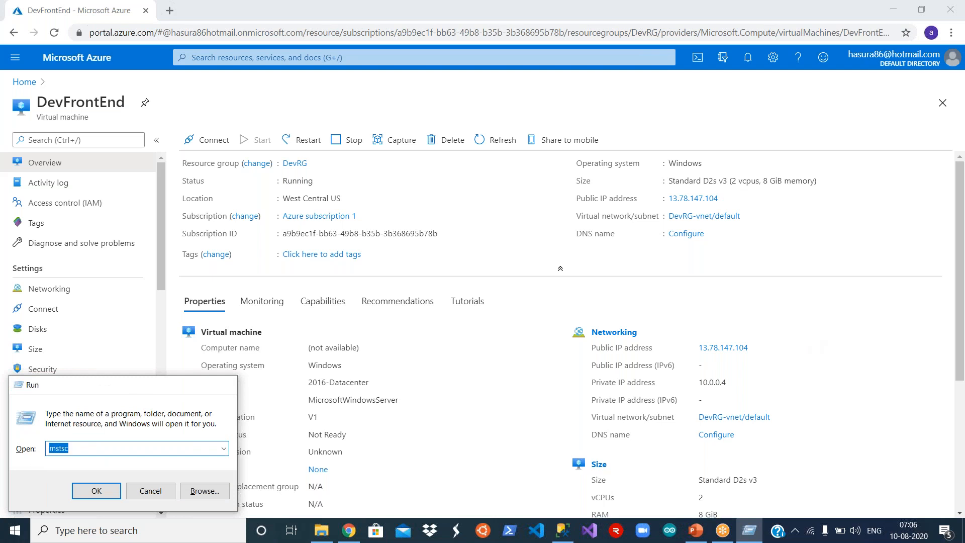
pyautogui.press('Return')
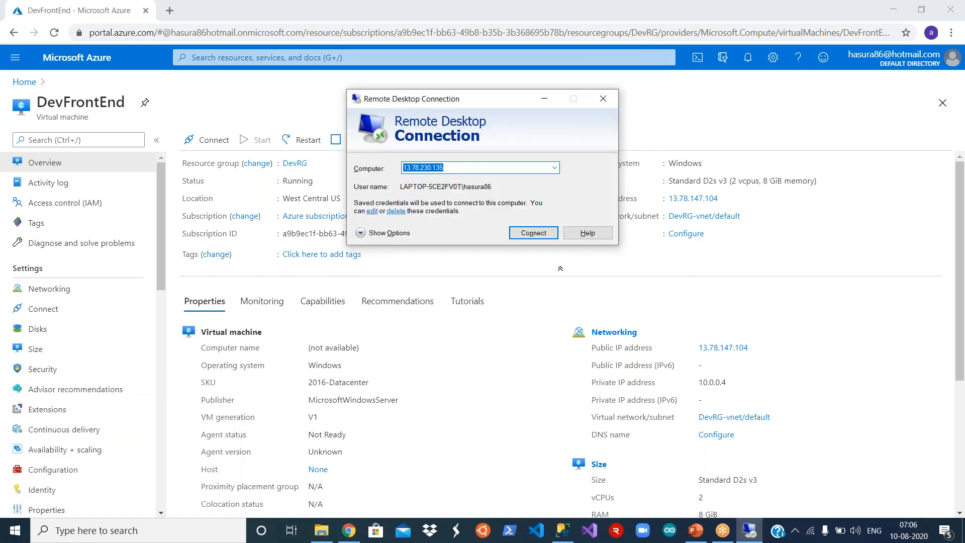
pyautogui.hotkey('ctrl', 'v')
pyautogui.click(529, 235)
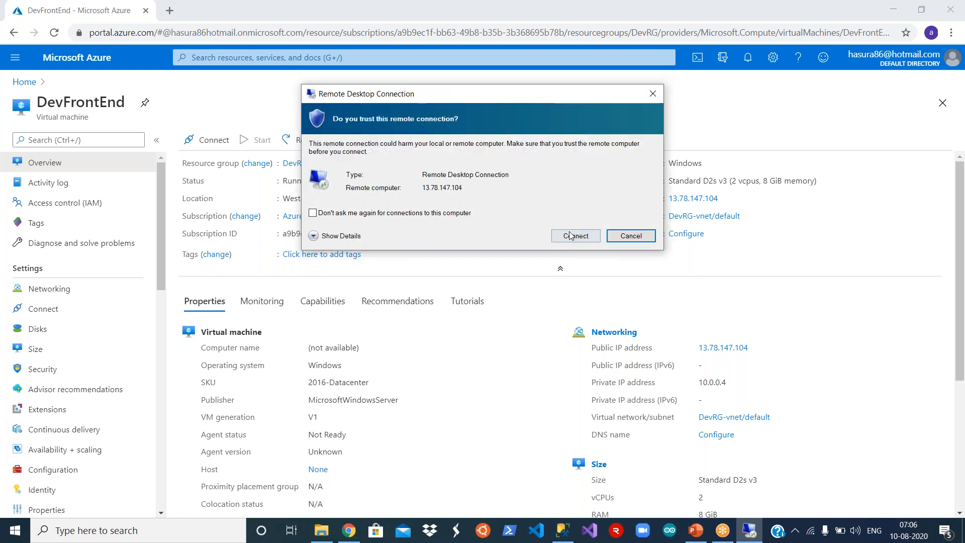
pyautogui.click(573, 236)
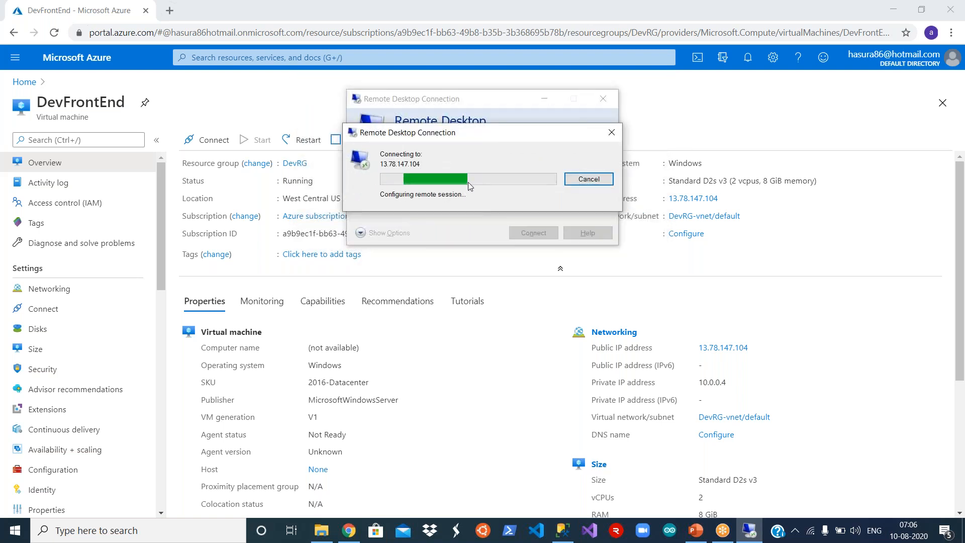
# - Sign in with the VM's local admin username and password, remember them, and accept the certificate
pyautogui.write('.\\hasura')
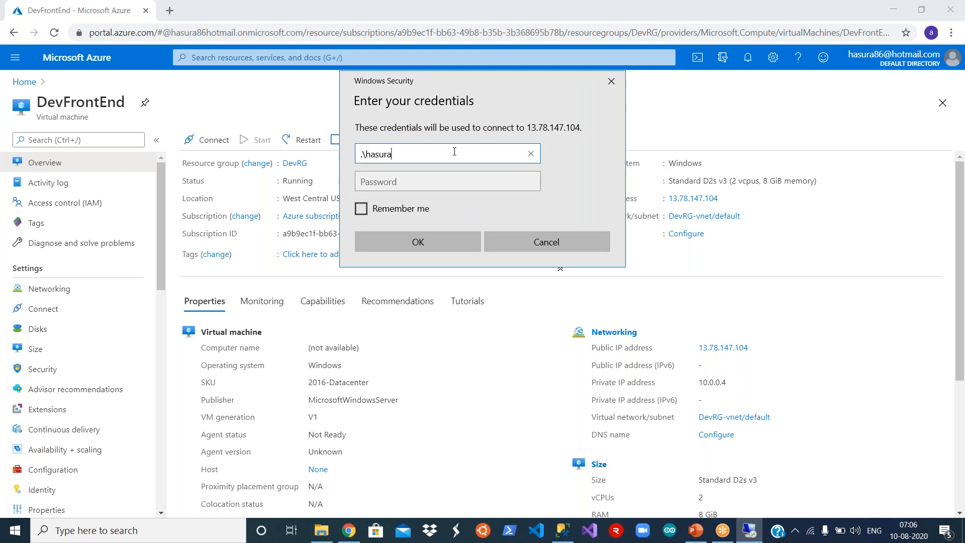
pyautogui.write('86')
pyautogui.press('Tab')
pyautogui.write('****')
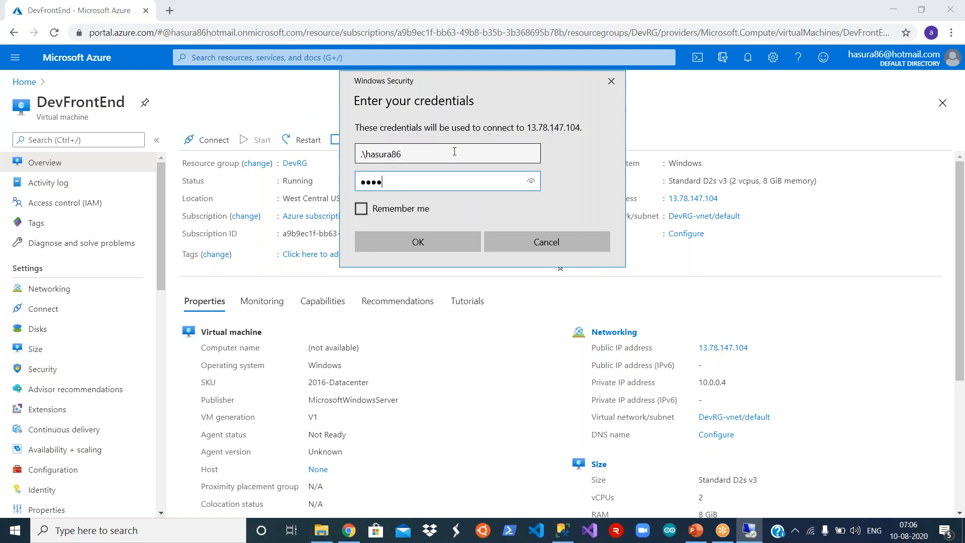
pyautogui.write('********')
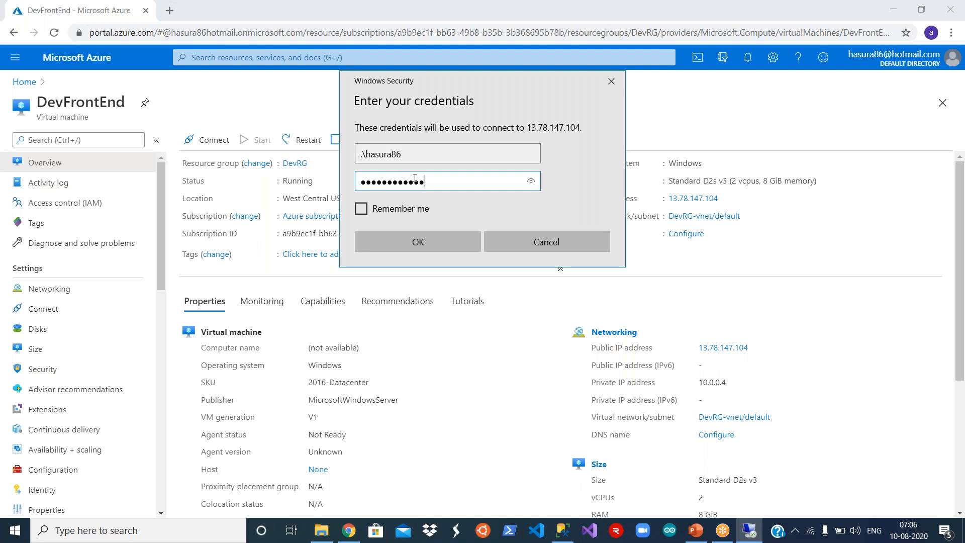
pyautogui.click(361, 209)
pyautogui.click(411, 242)
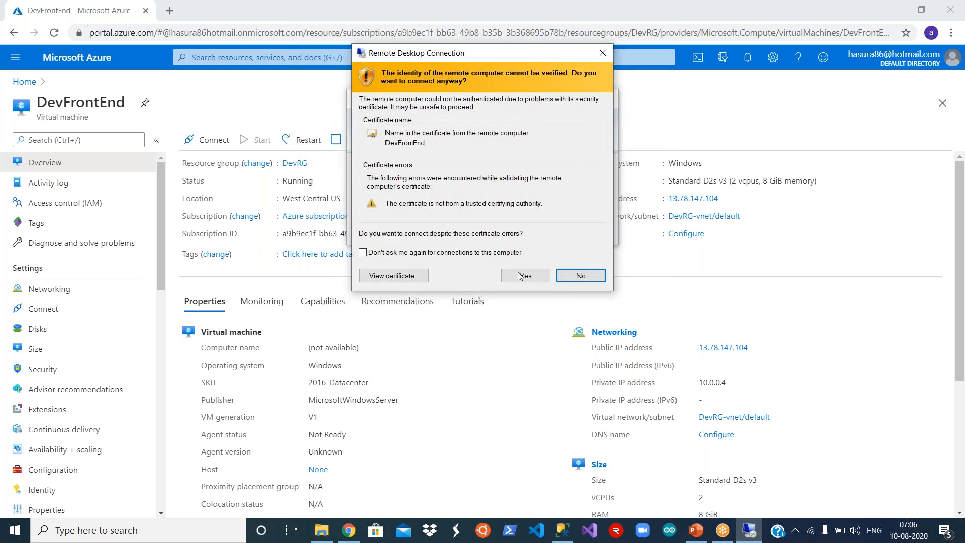
pyautogui.click(520, 275)
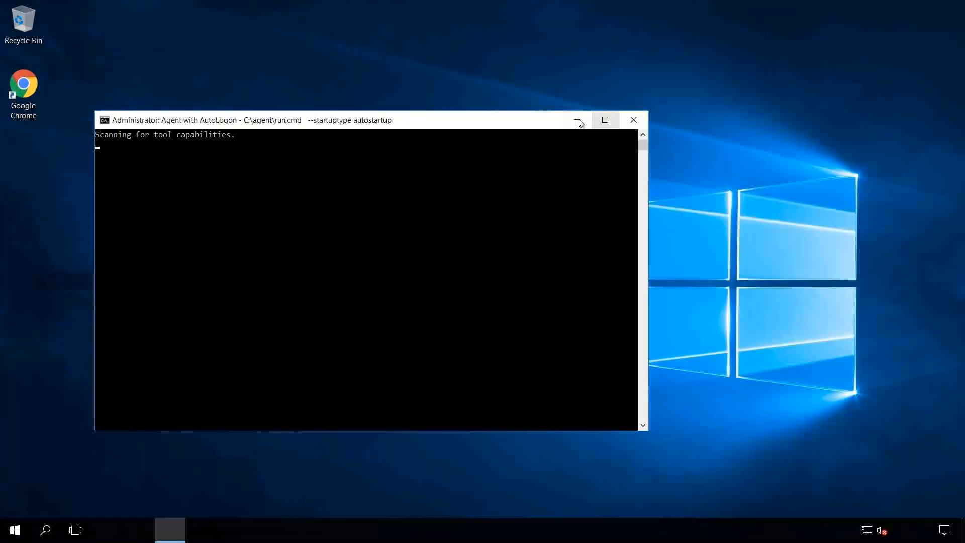
# - Minimize the agent console and close Server Manager
pyautogui.click(577, 119)
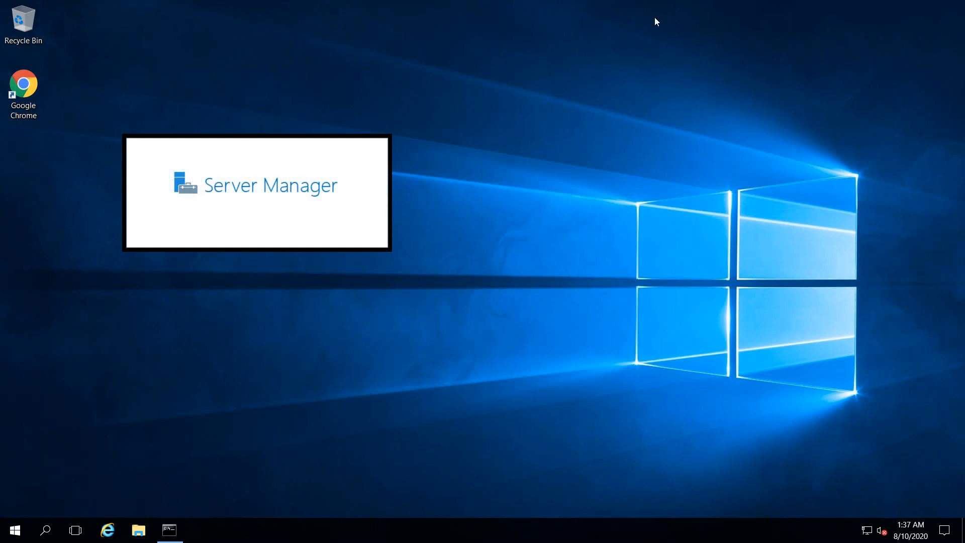
pyautogui.moveTo(654, 2)
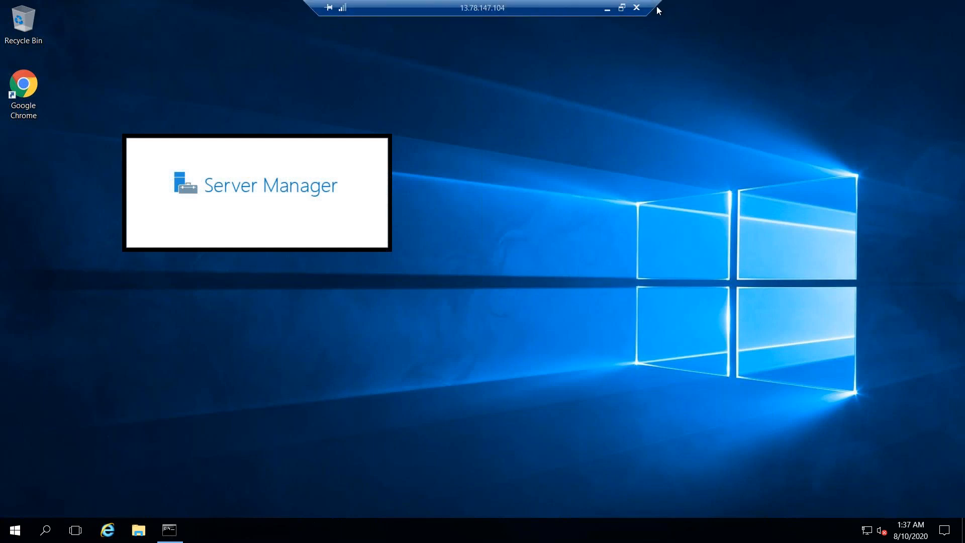
pyautogui.moveTo(658, 10); pyautogui.dragTo(707, 8)
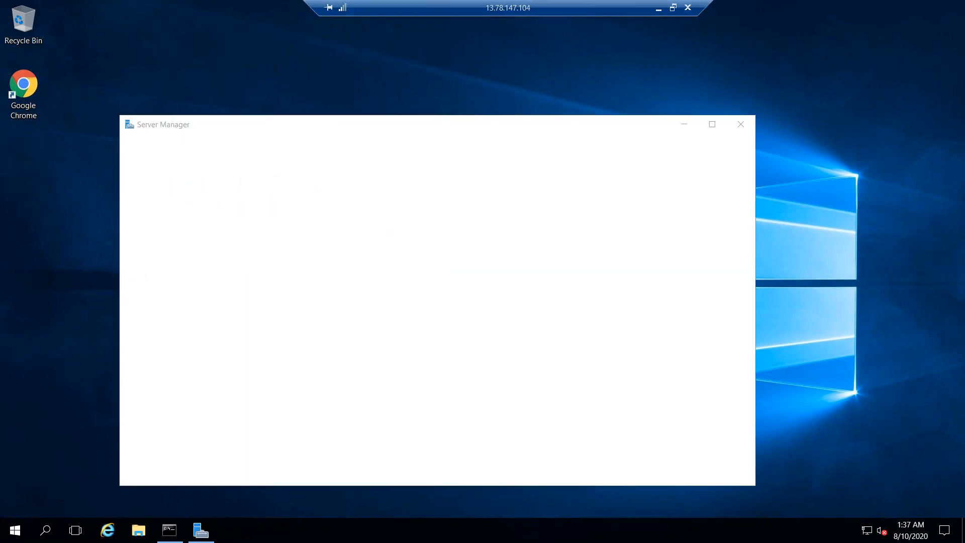
pyautogui.click(742, 125)
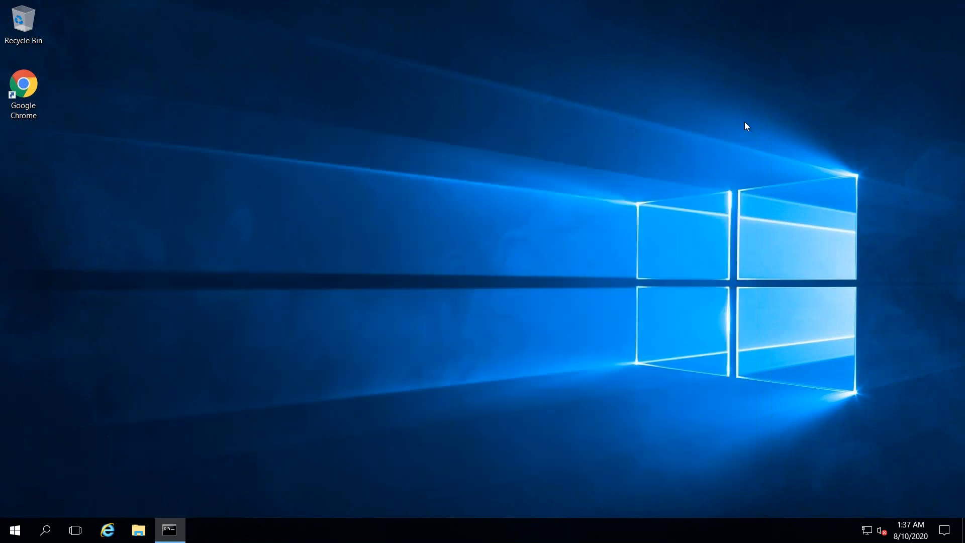
# - Find Visual Studio 2019 in the Start menu app list and launch it
pyautogui.click(20, 530)
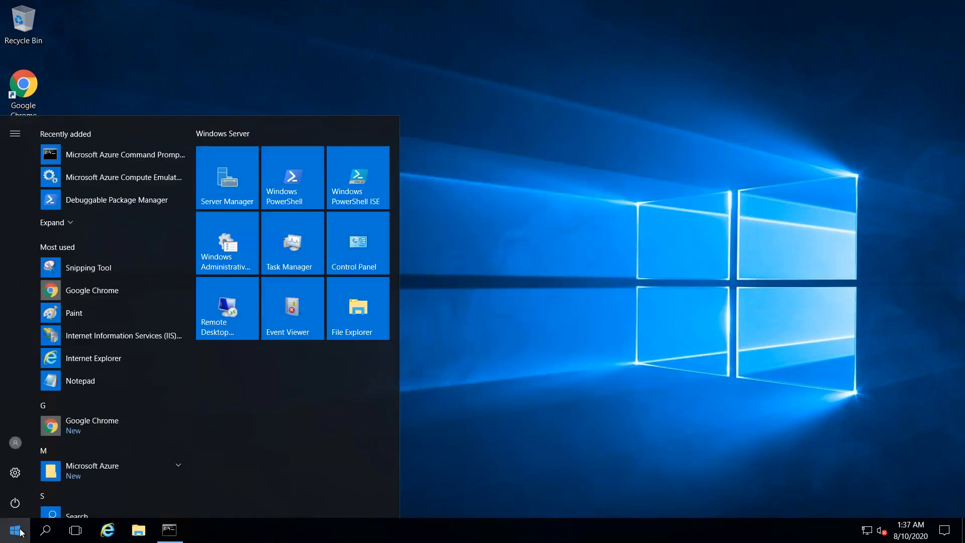
pyautogui.click(46, 530)
pyautogui.write('v')
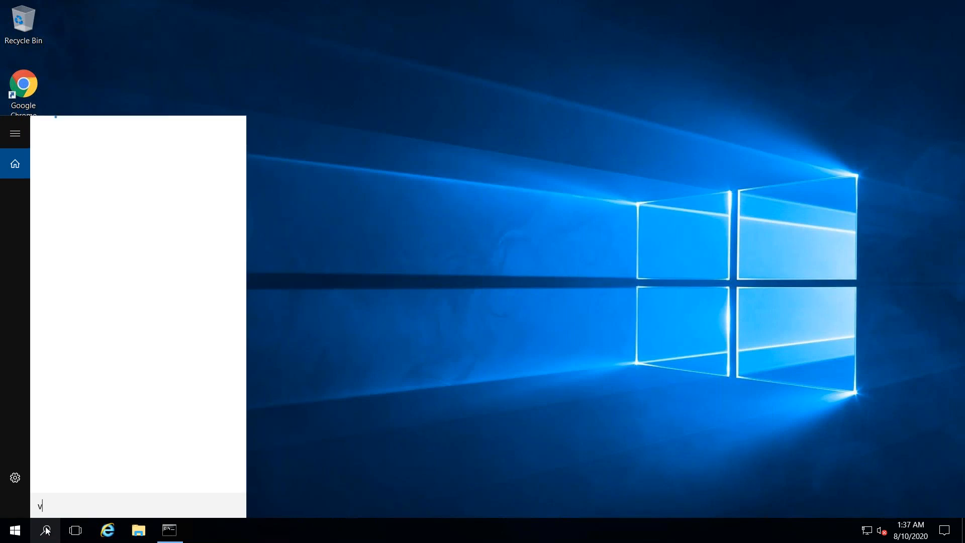
pyautogui.write('isual')
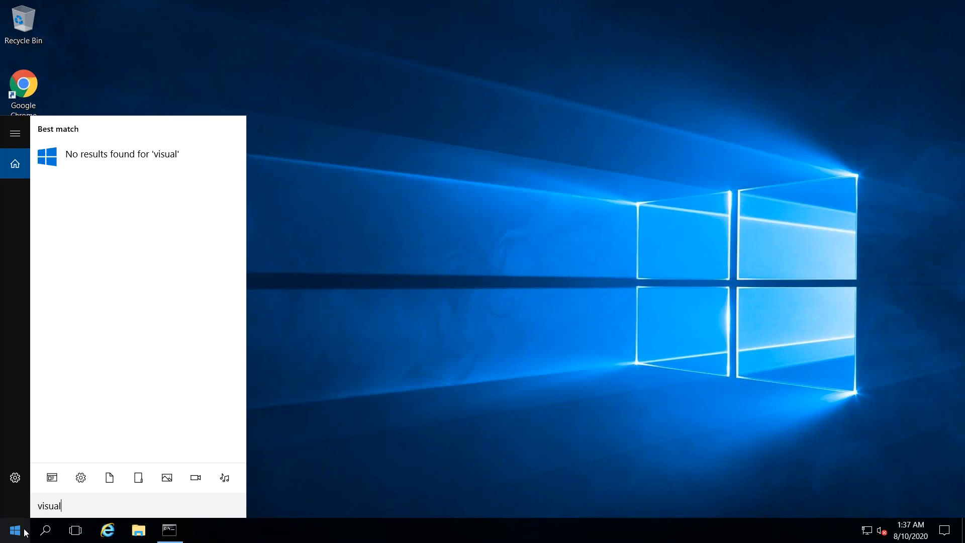
pyautogui.click(25, 532)
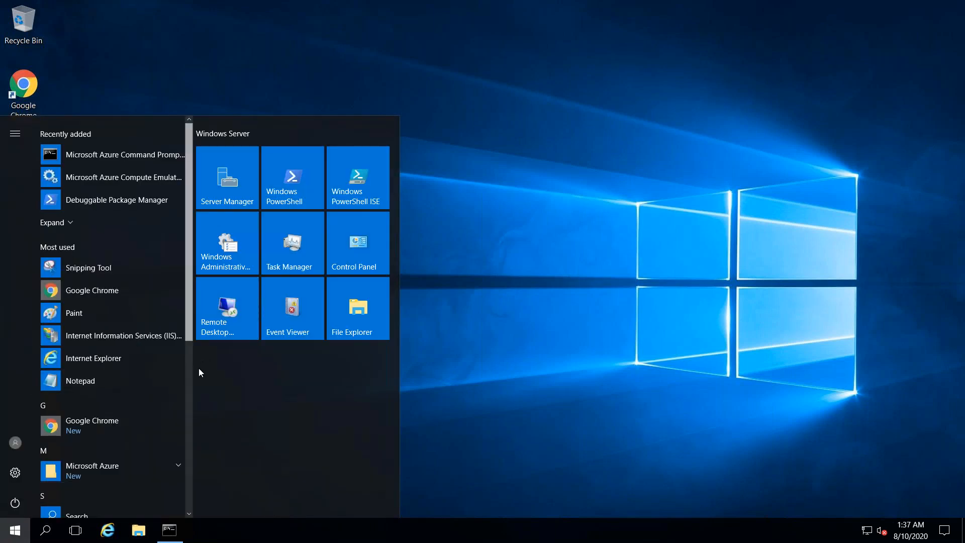
pyautogui.scroll(-4, 189, 403)
pyautogui.scroll(-2, 189, 422)
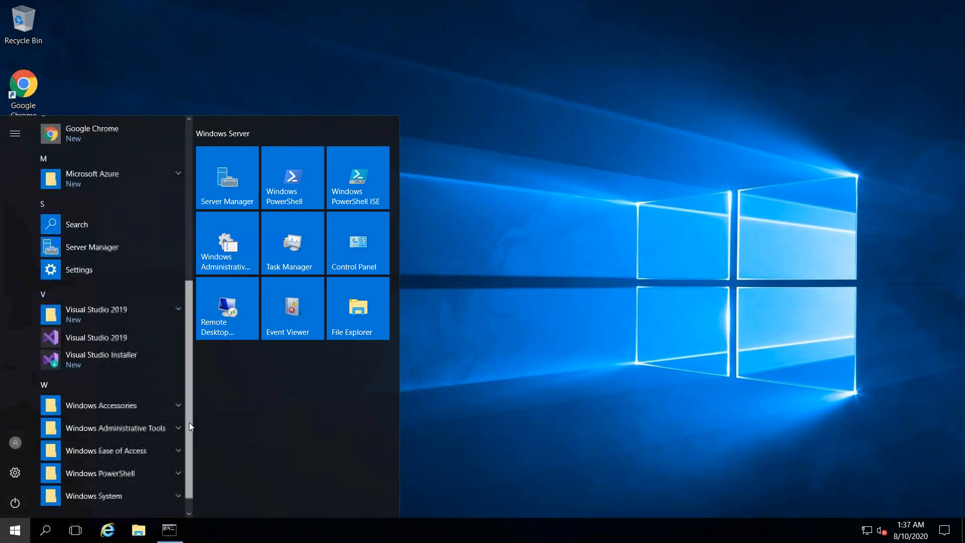
pyautogui.click(91, 340)
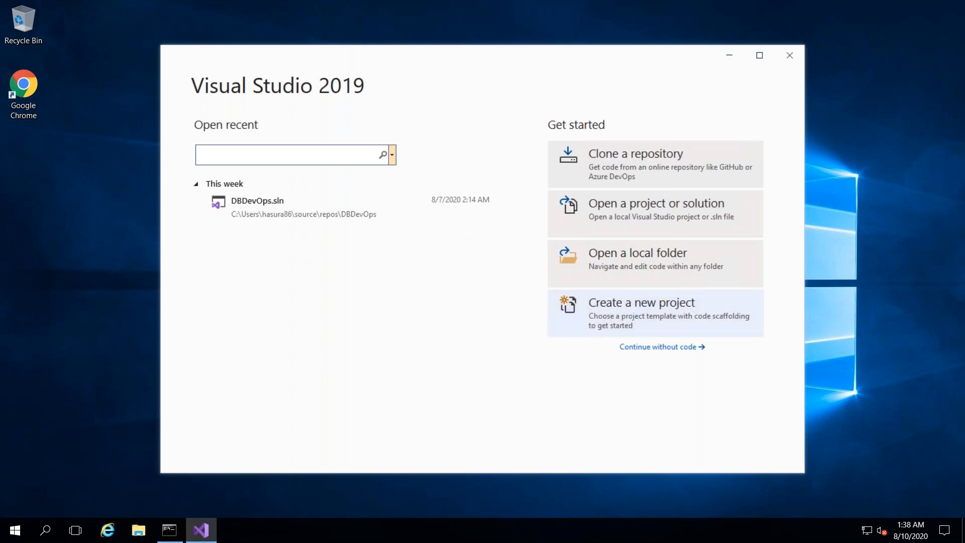
# - Start a new project from the SQL Change Automation Project template
pyautogui.click(654, 311)
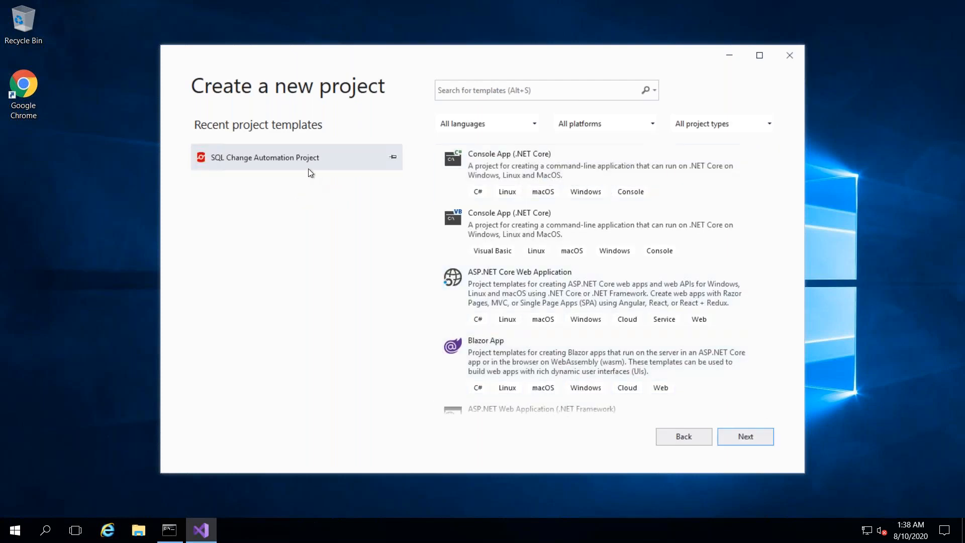
pyautogui.click(302, 161)
pyautogui.click(730, 438)
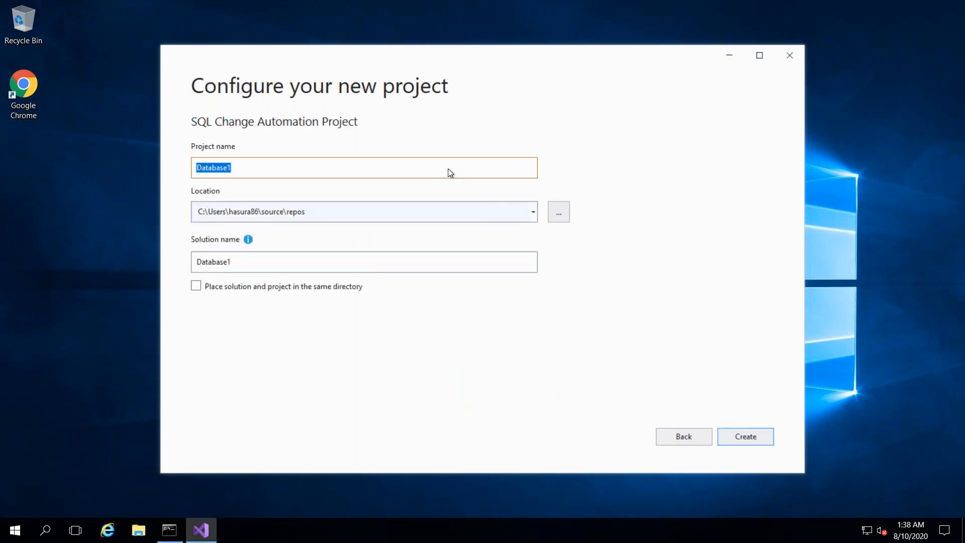
# - Name the project OnlineTravelDB, begin the Redgate setup wizard, and minimize the remote session
pyautogui.write('OnlineTravelDB')
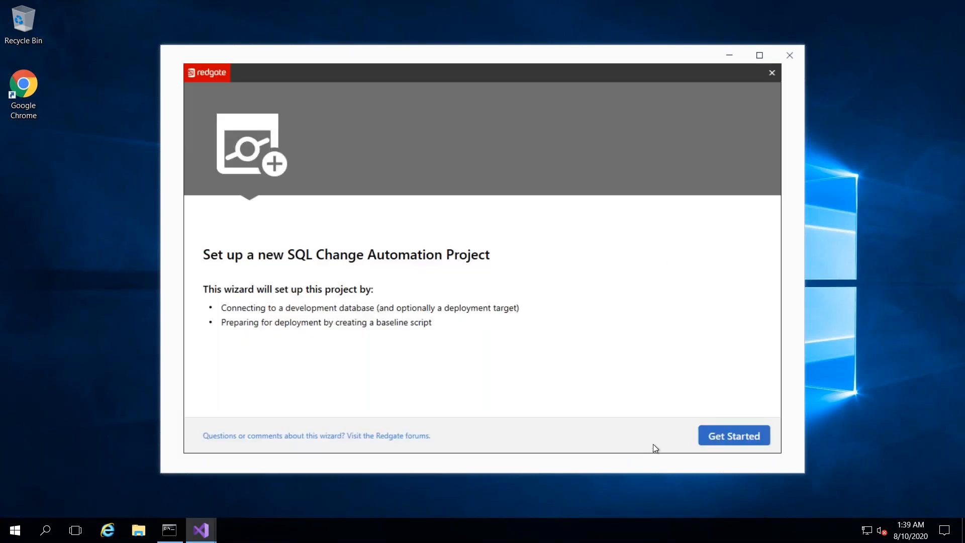
pyautogui.click(747, 436)
pyautogui.click(747, 436)
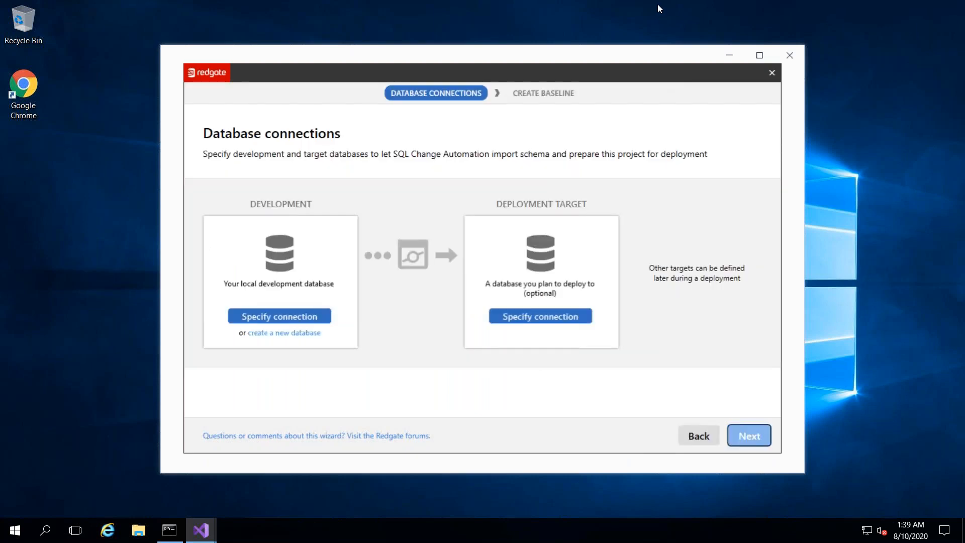
pyautogui.moveTo(656, 6)
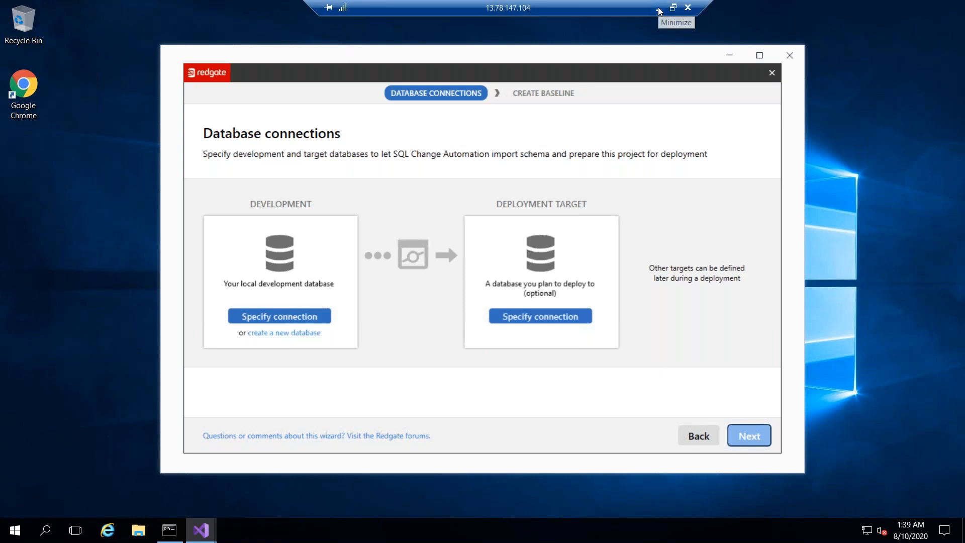
pyautogui.click(659, 7)
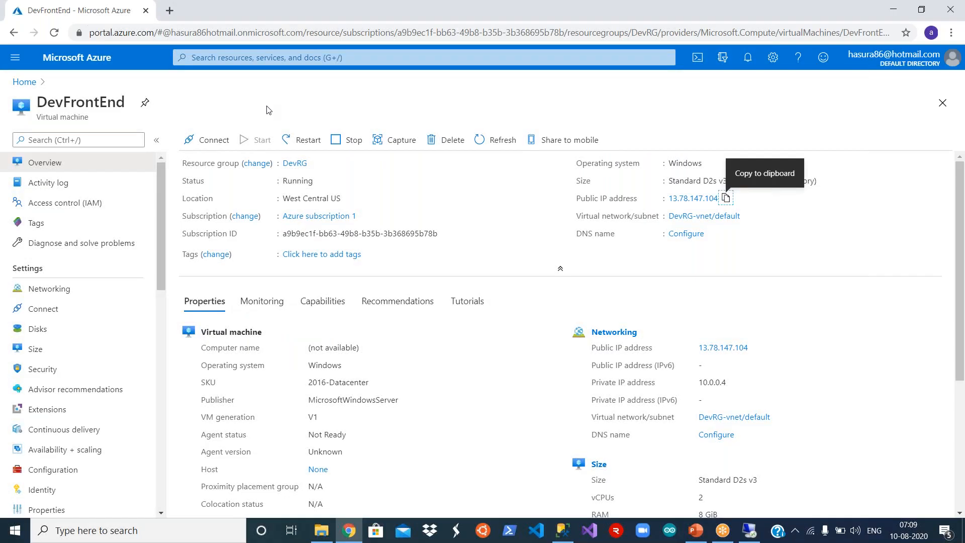
# - Open the DevOnlineTravelDB overview from the portal's SQL databases list
pyautogui.click(23, 81)
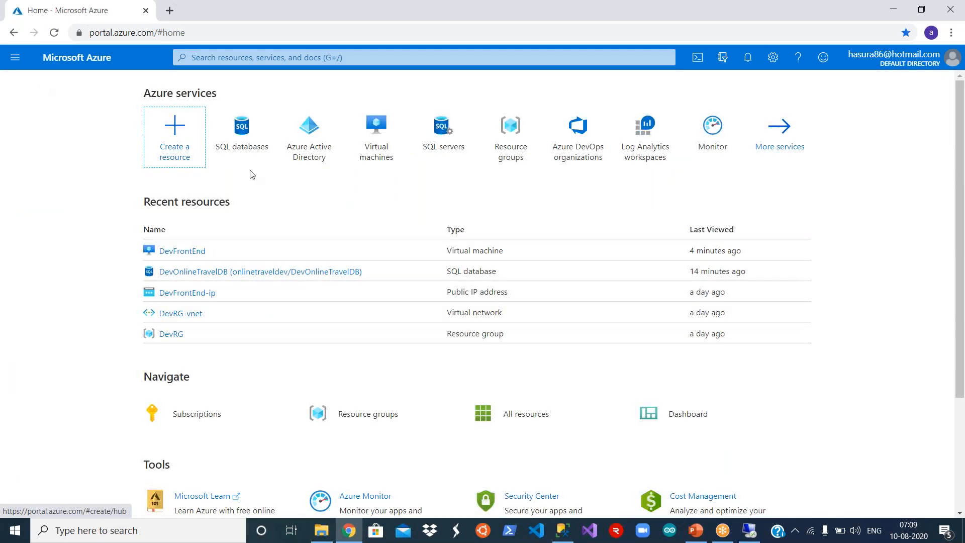
pyautogui.moveTo(246, 143)
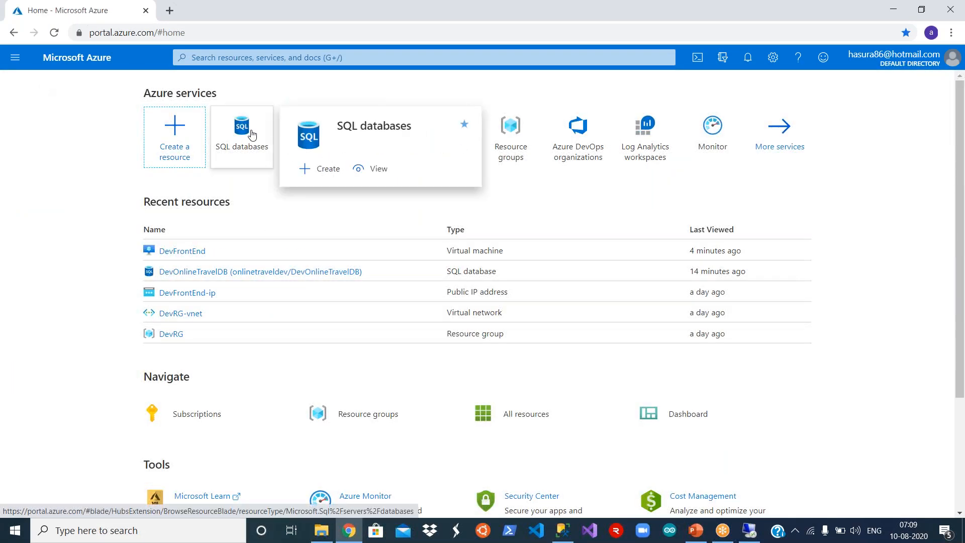
pyautogui.click(250, 139)
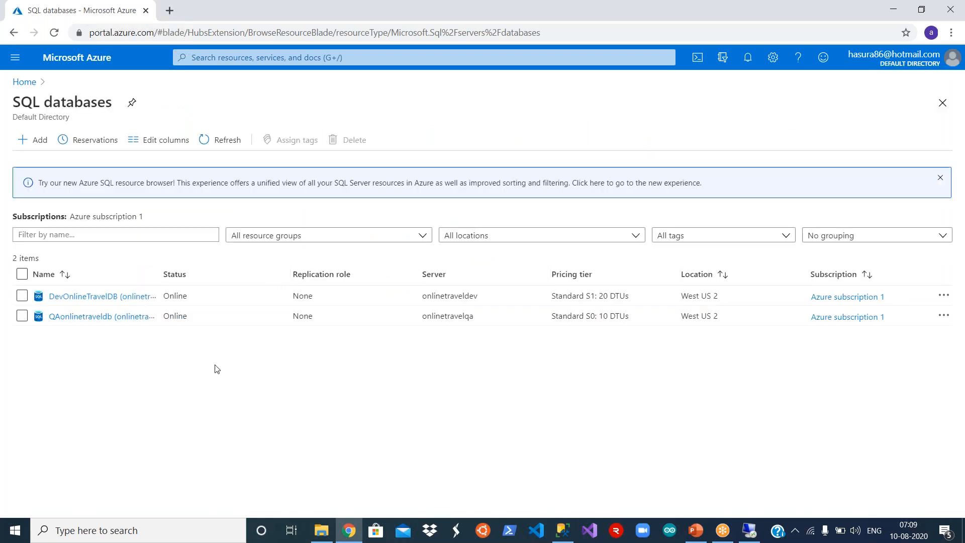
pyautogui.moveTo(160, 276); pyautogui.dragTo(238, 275)
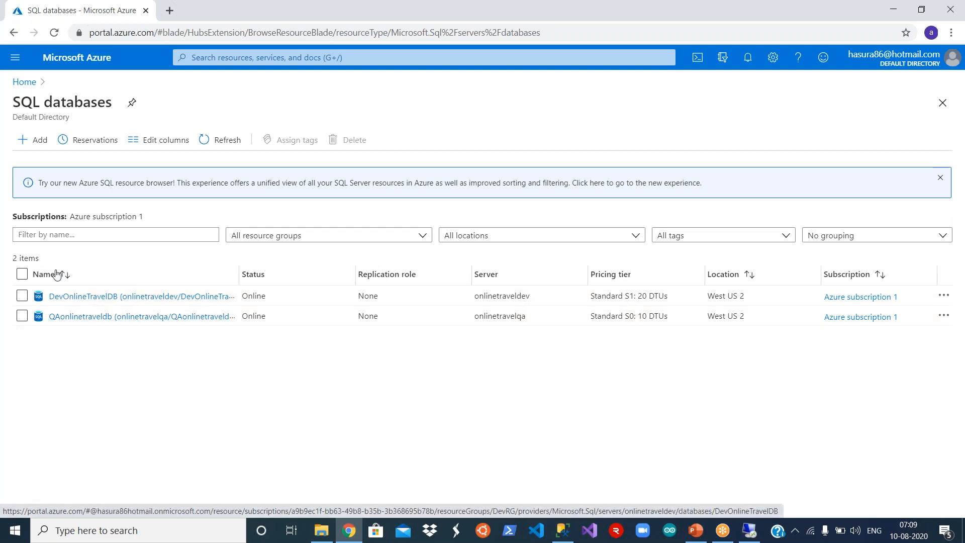
pyautogui.moveTo(239, 276); pyautogui.dragTo(317, 276)
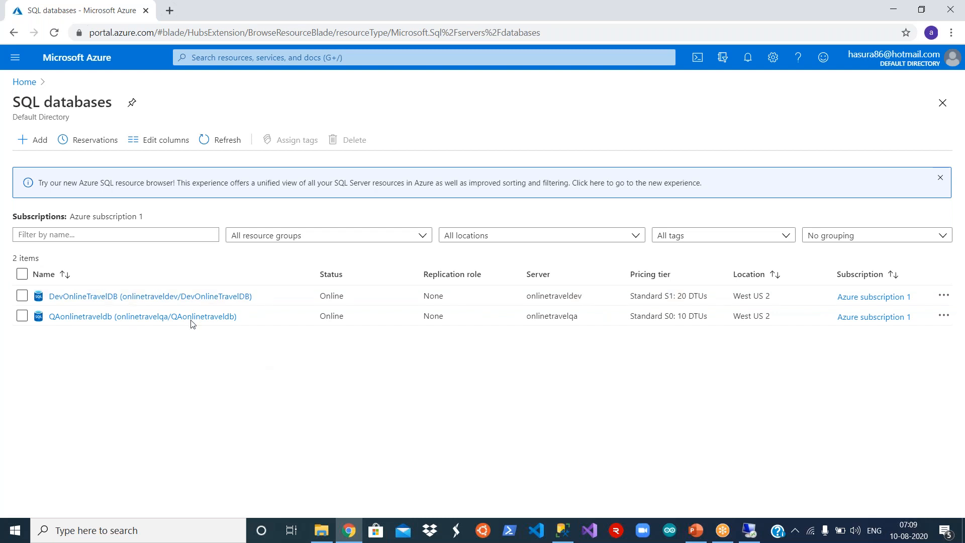
pyautogui.click(163, 297)
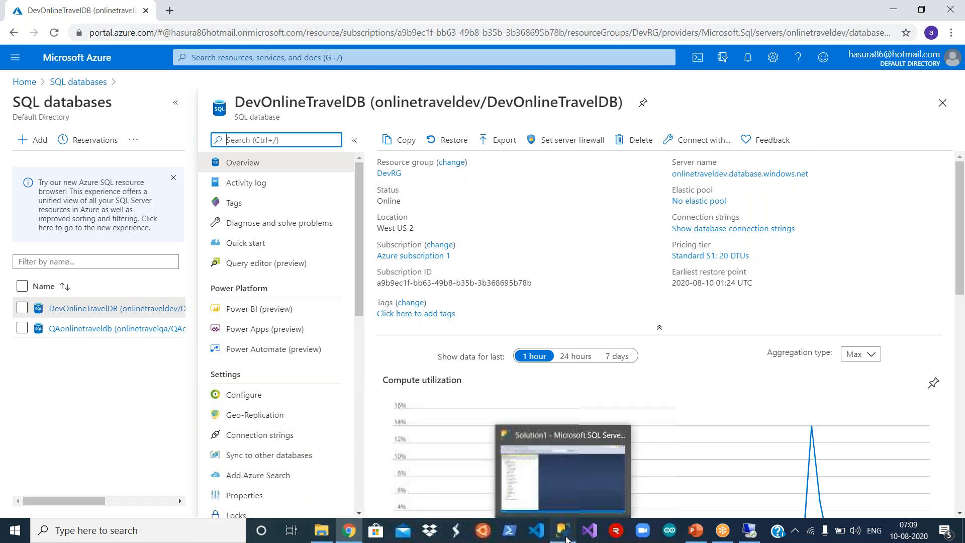
pyautogui.click(563, 531)
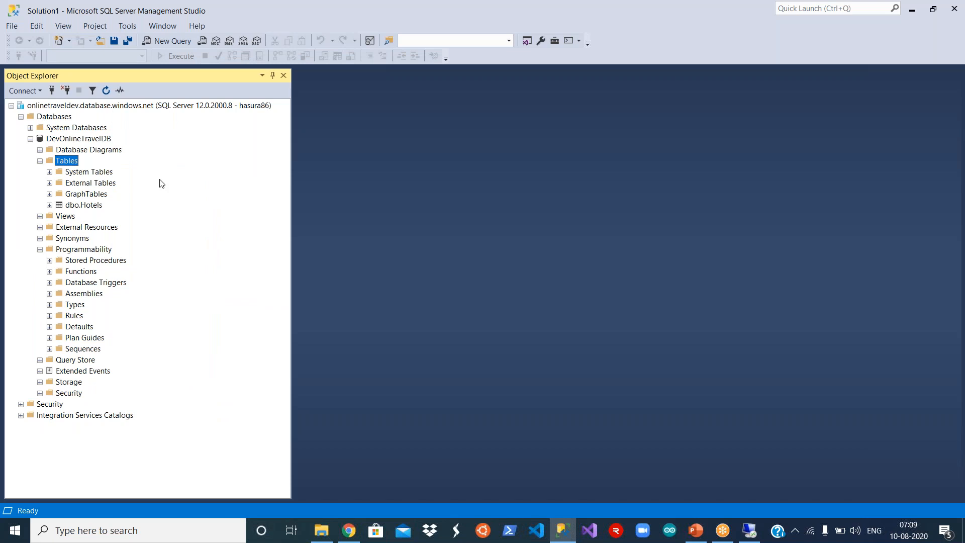
pyautogui.click(178, 107)
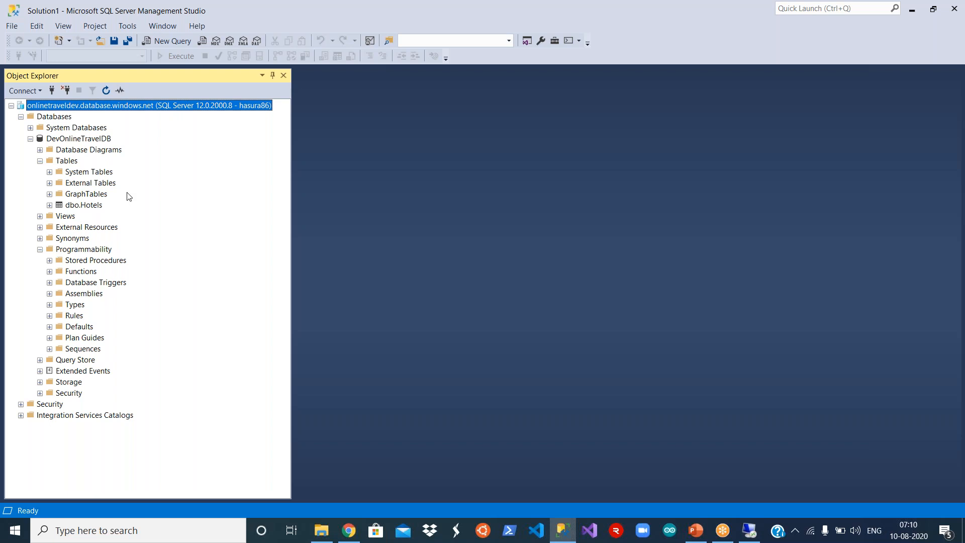
pyautogui.click(88, 207)
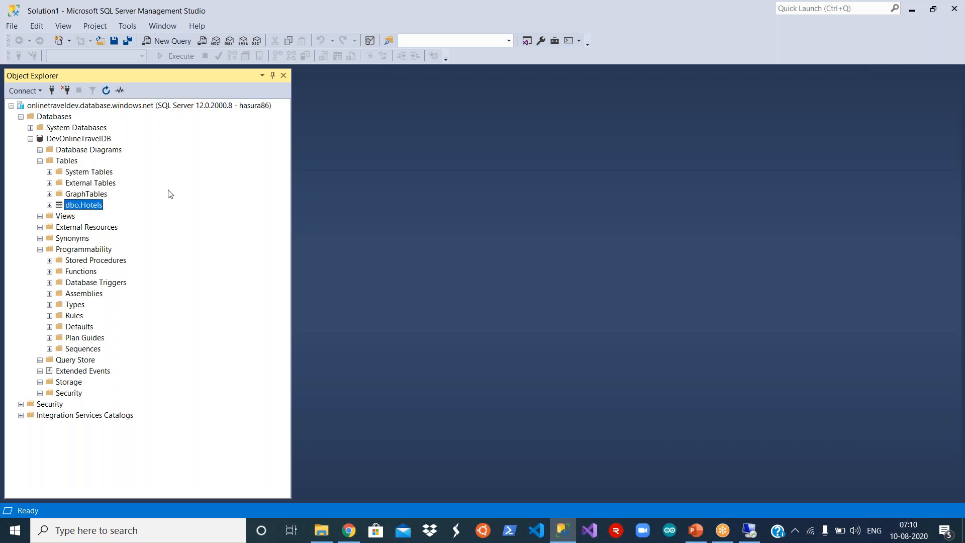
pyautogui.click(70, 161)
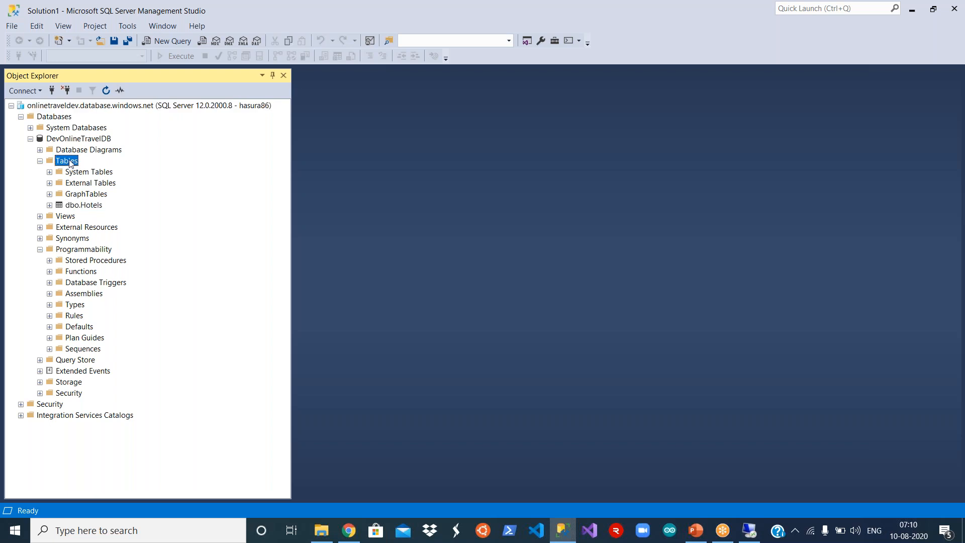
# - Start a new table with a FlightName column of type nvarchar(50)
pyautogui.rightClick(70, 162)
pyautogui.moveTo(146, 171)
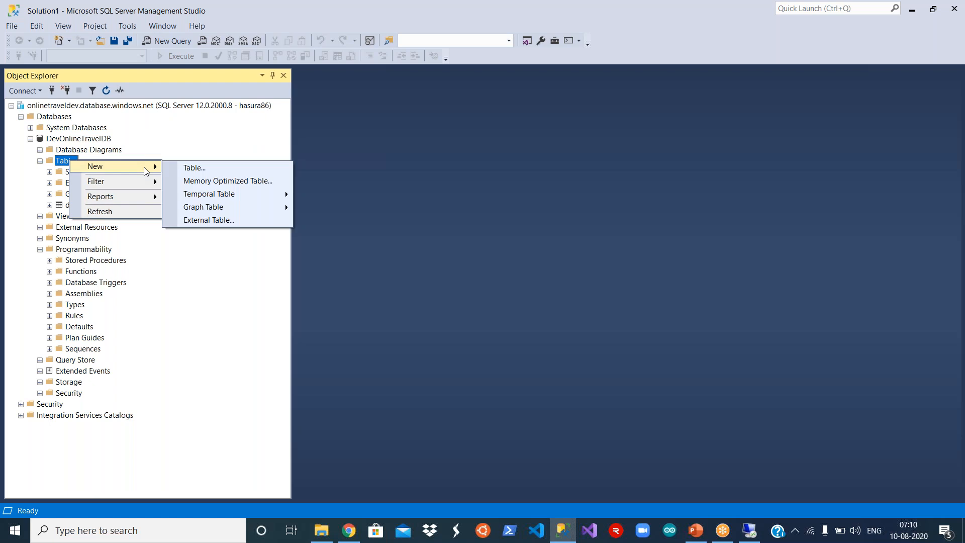
pyautogui.click(201, 169)
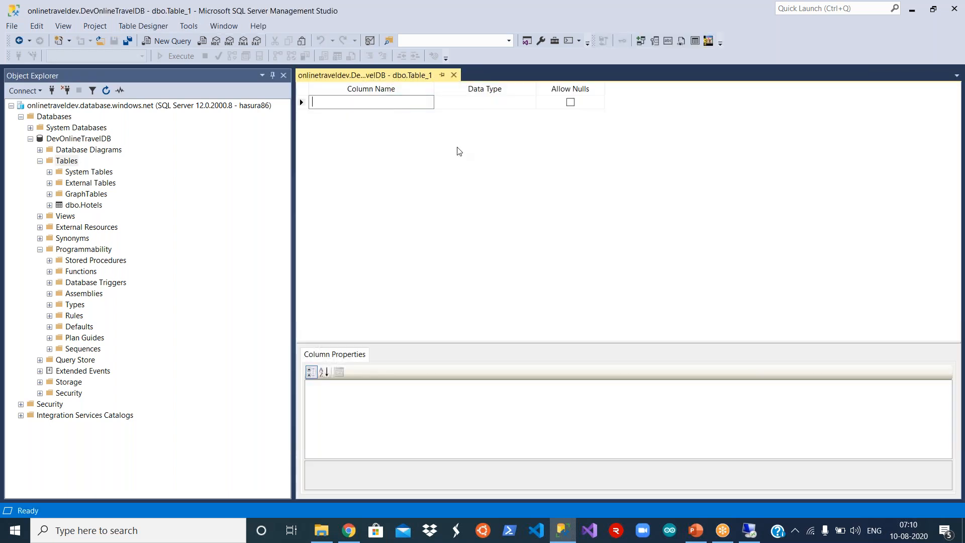
pyautogui.write('Flight')
pyautogui.press('BackSpace')
pyautogui.press('BackSpace')
pyautogui.press('BackSpace')
pyautogui.press('BackSpace')
pyautogui.write('ihtgt')
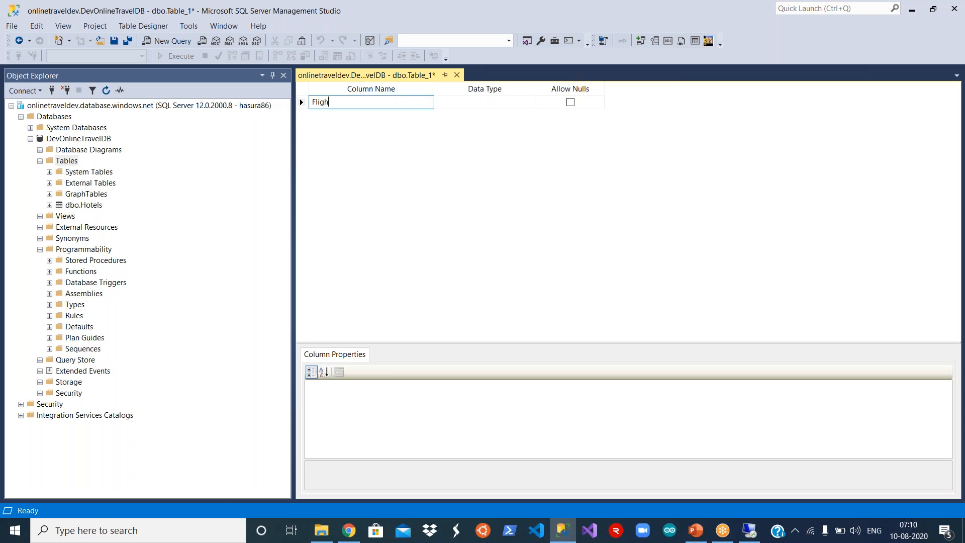
pyautogui.write('Name')
pyautogui.click(490, 104)
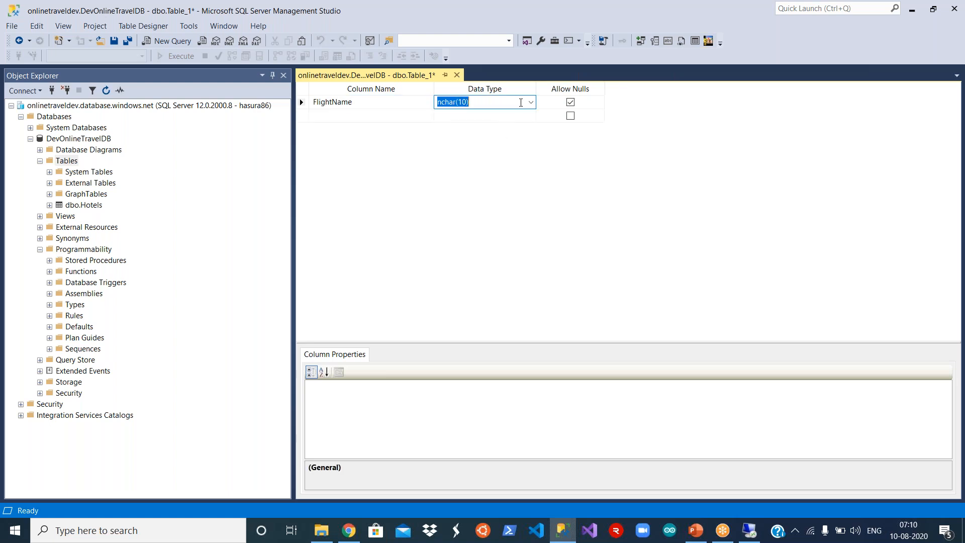
pyautogui.click(531, 102)
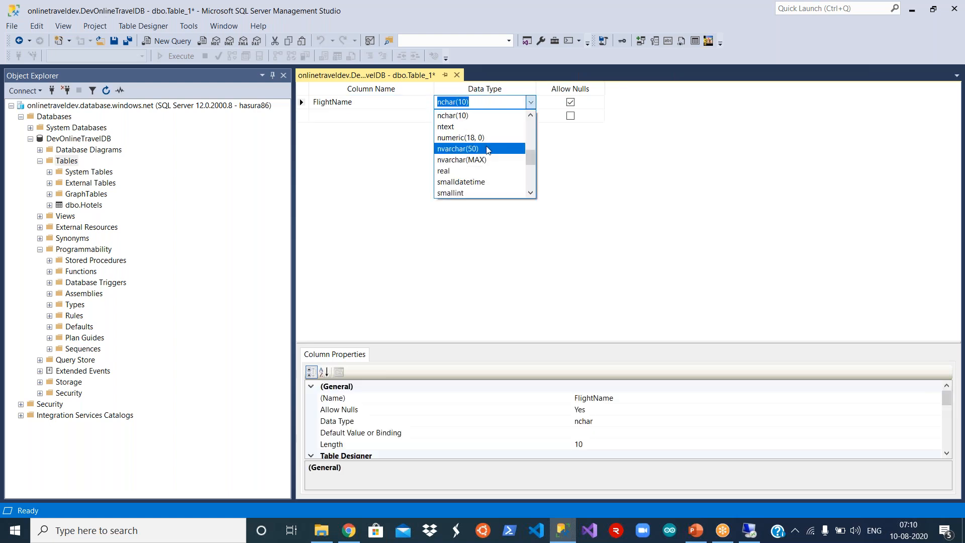
pyautogui.click(487, 149)
# - Add a second column FlightNumber with data type int
pyautogui.click(358, 122)
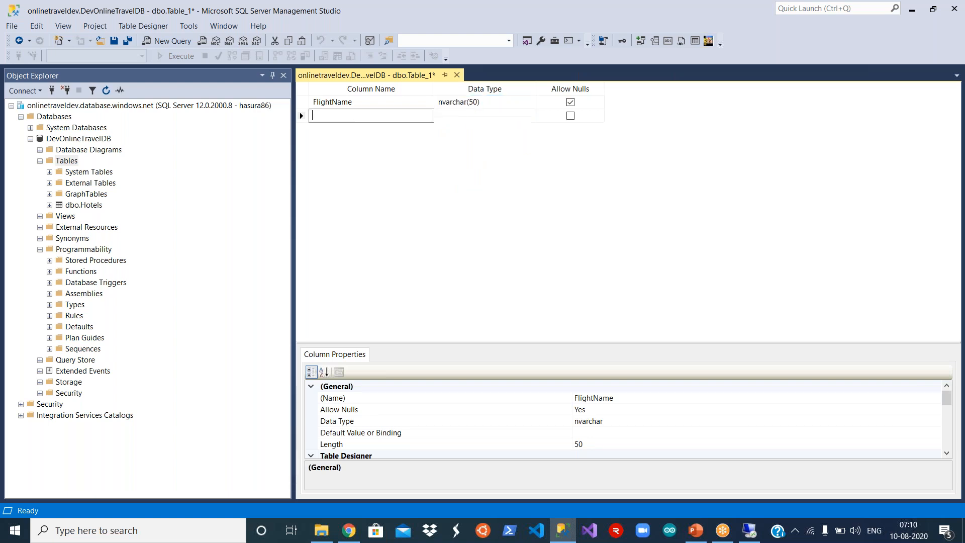
pyautogui.write('FlightNumber')
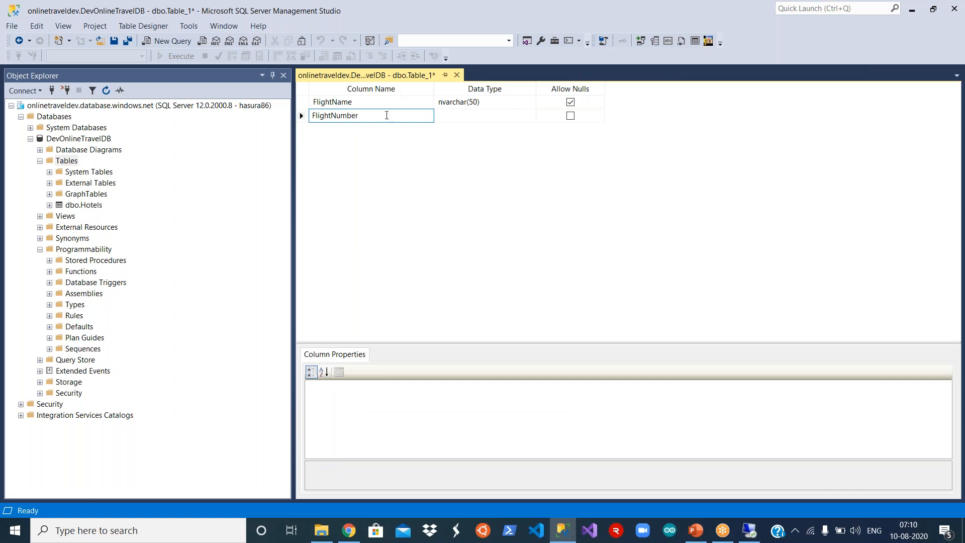
pyautogui.press('Tab')
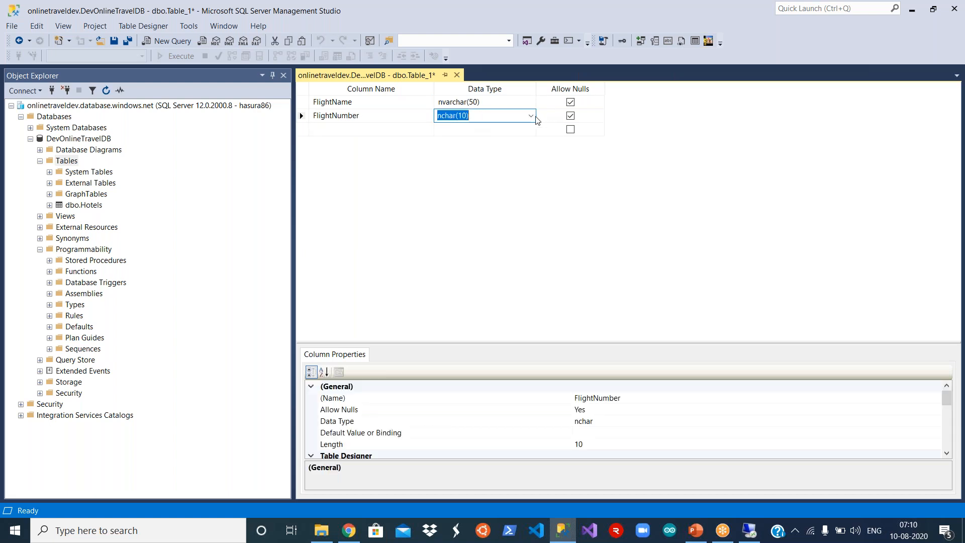
pyautogui.click(532, 116)
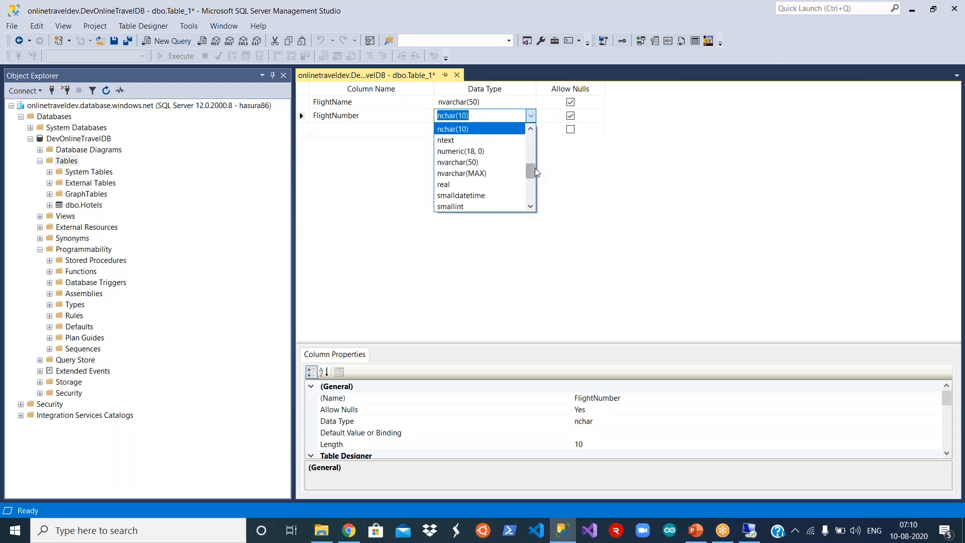
pyautogui.moveTo(533, 169); pyautogui.dragTo(531, 118)
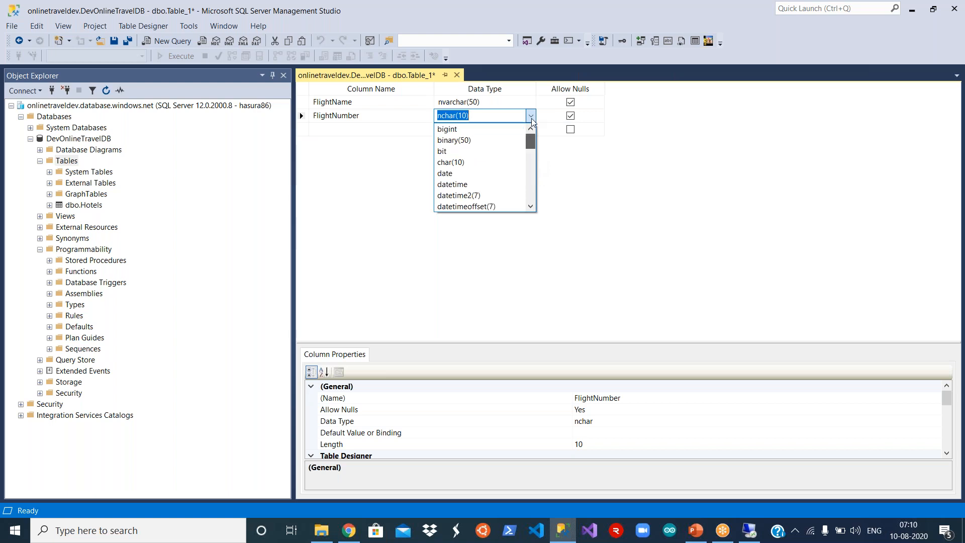
pyautogui.write('in')
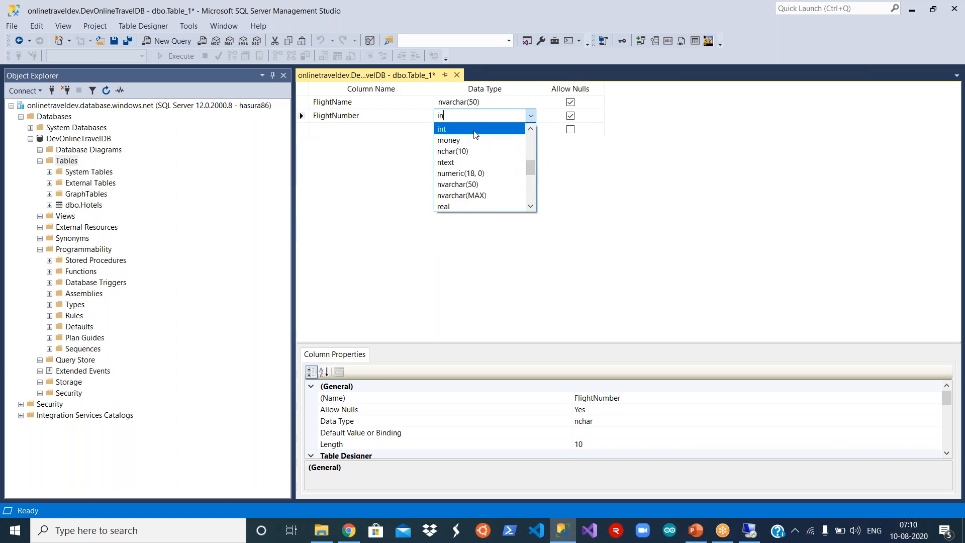
pyautogui.press('Return')
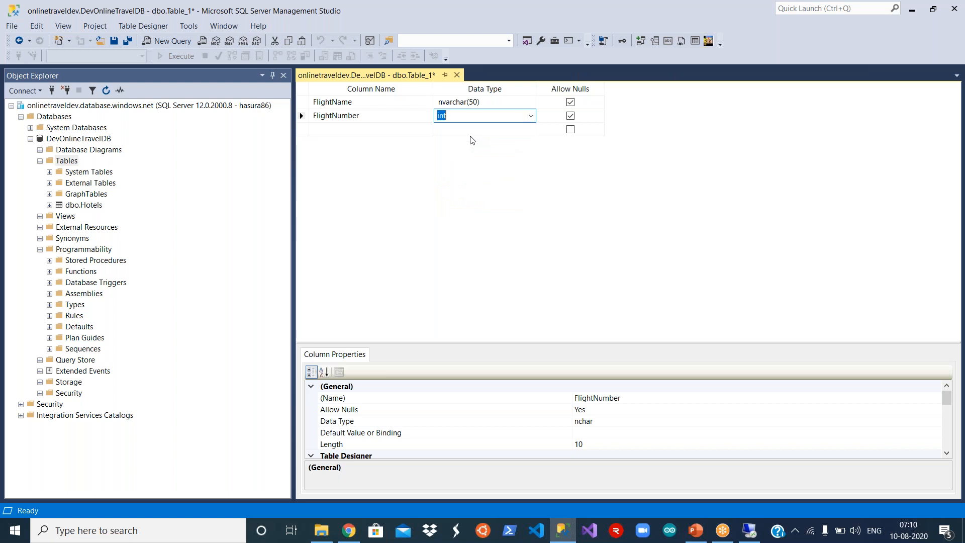
# - Save the table under the name Flights
pyautogui.click(113, 42)
pyautogui.write('Flights')
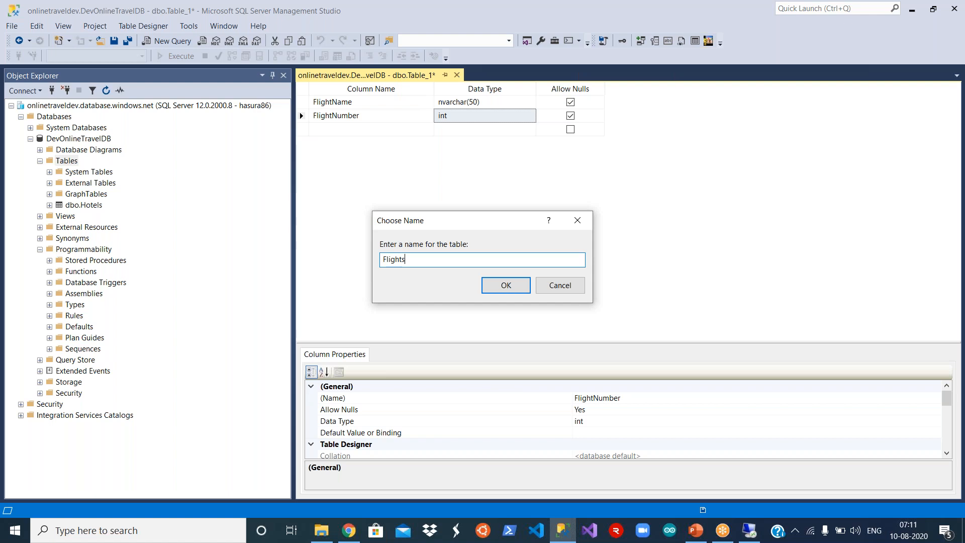
pyautogui.click(505, 285)
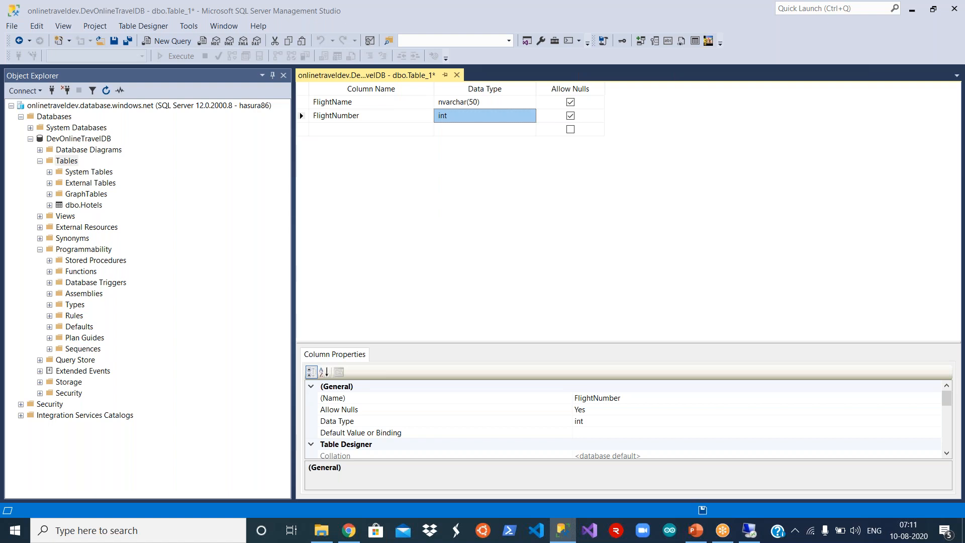
# - Refresh the Tables folder so Flights is listed
pyautogui.click(68, 162)
pyautogui.rightClick(69, 163)
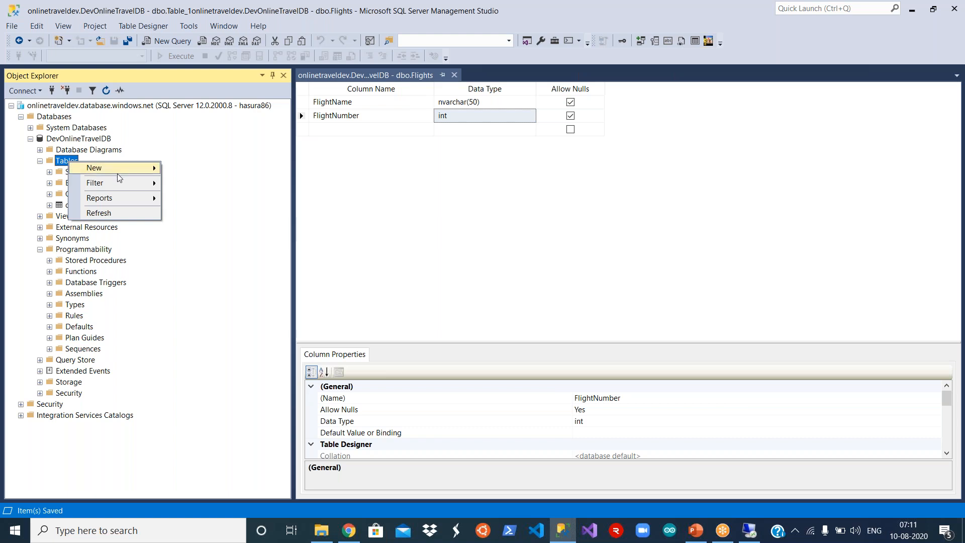
pyautogui.click(100, 213)
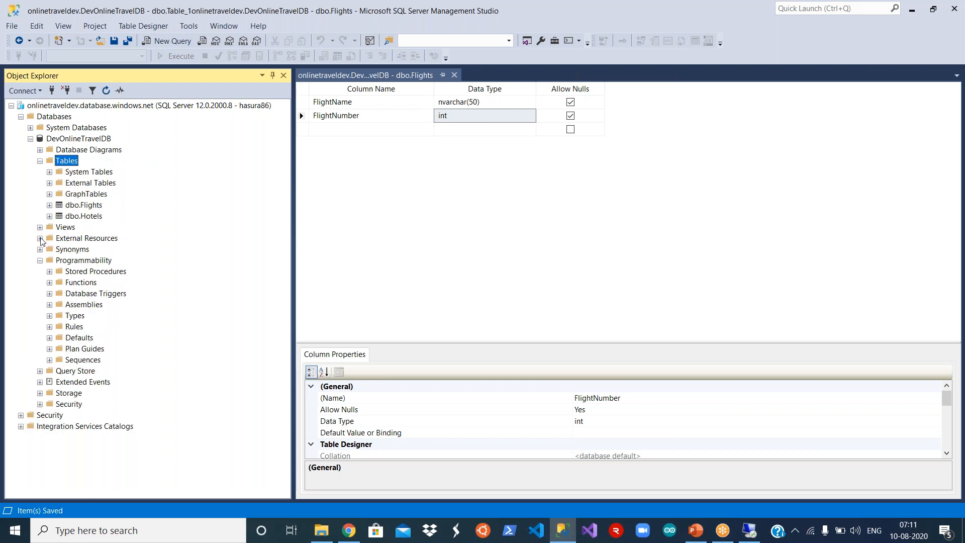
# - Create a new stored procedure from the template and name it HotelsStoredProc
pyautogui.click(82, 274)
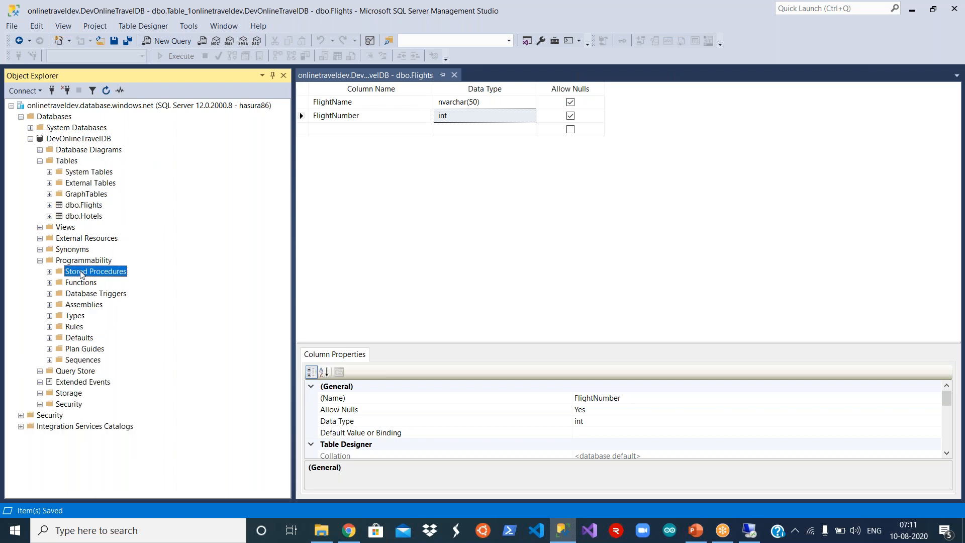
pyautogui.rightClick(81, 274)
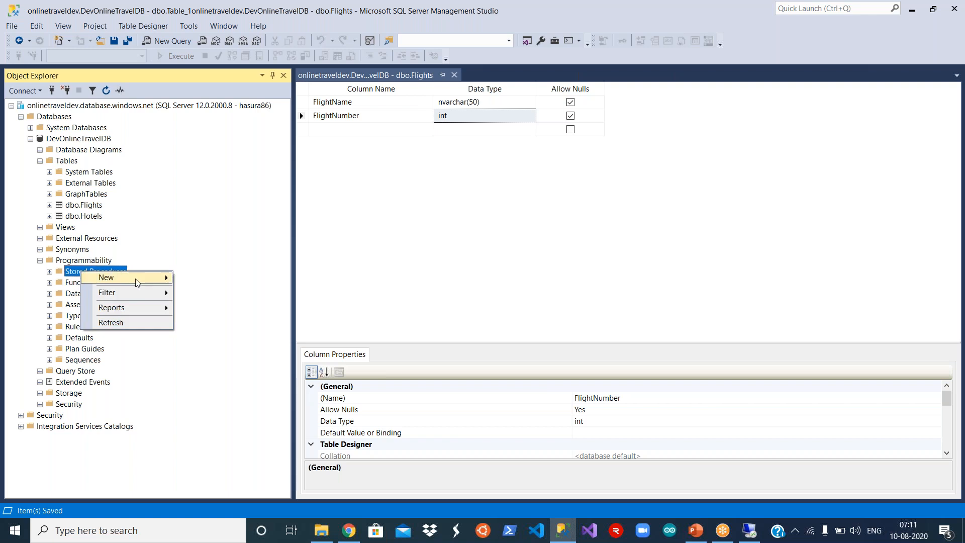
pyautogui.moveTo(142, 279)
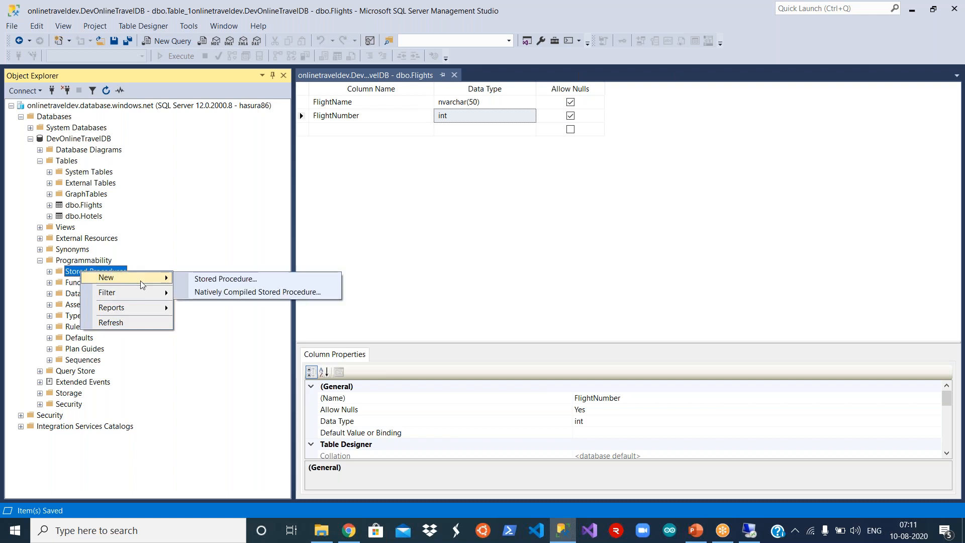
pyautogui.click(223, 279)
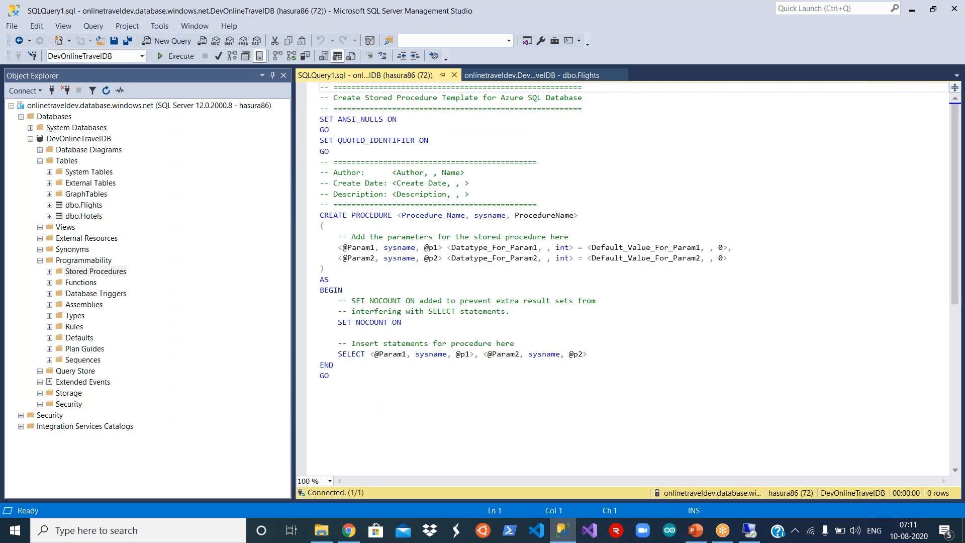
pyautogui.moveTo(397, 215); pyautogui.dragTo(577, 216)
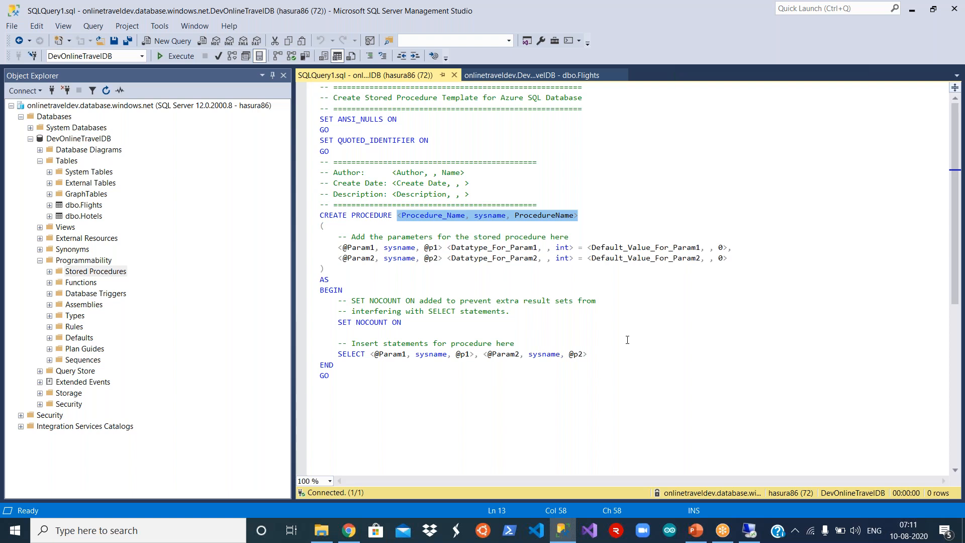
pyautogui.write('HotelsStor')
pyautogui.write('edProc')
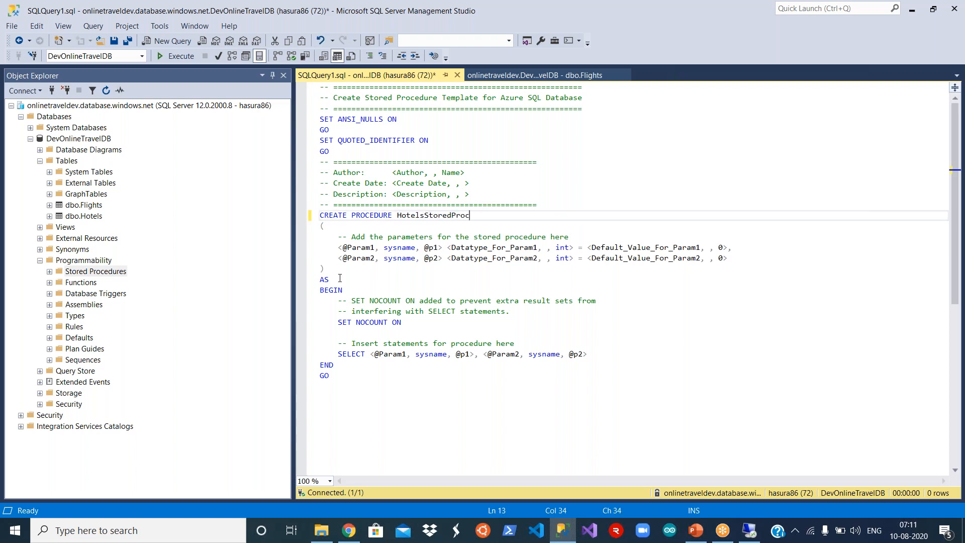
# - Remove the template parameters and set the body to 'Select * from Flights;'
pyautogui.moveTo(326, 269); pyautogui.dragTo(314, 229)
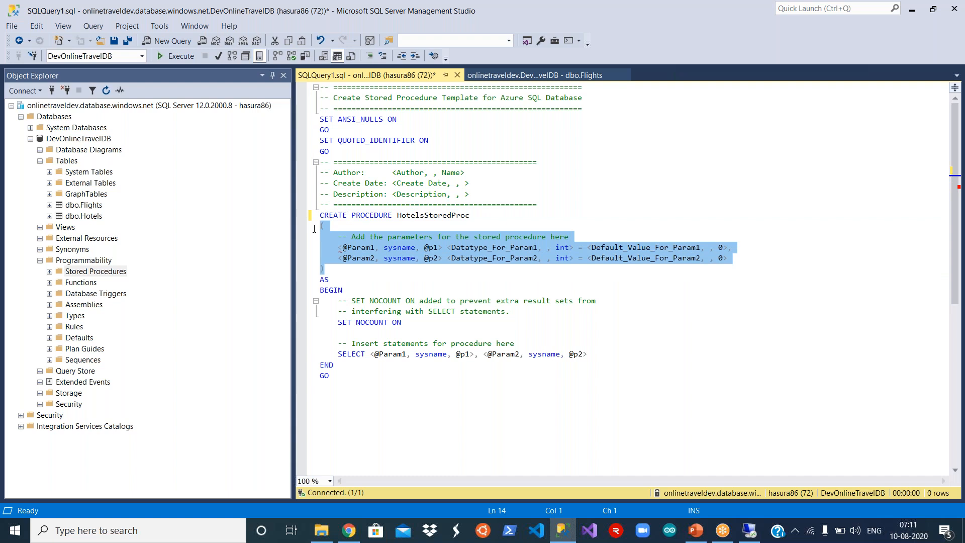
pyautogui.press('Delete')
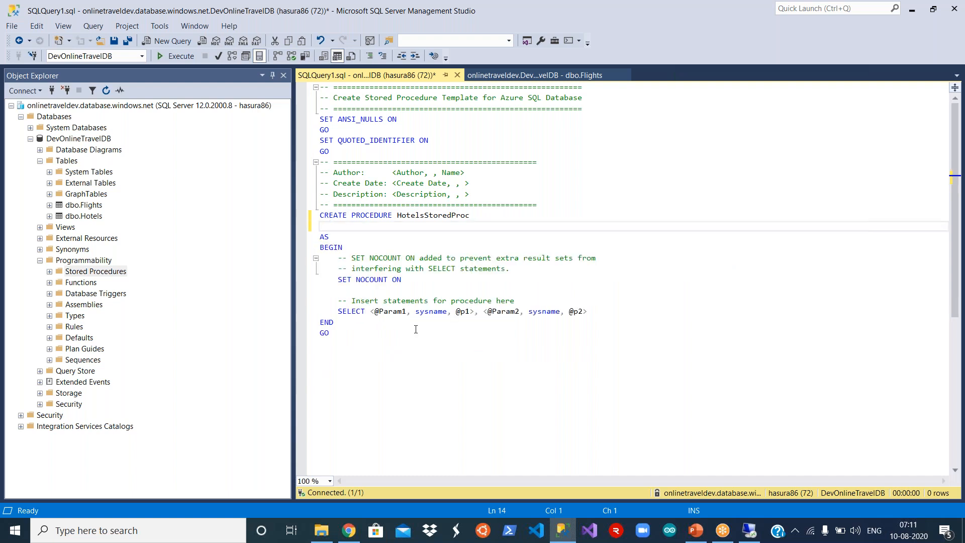
pyautogui.press('Delete')
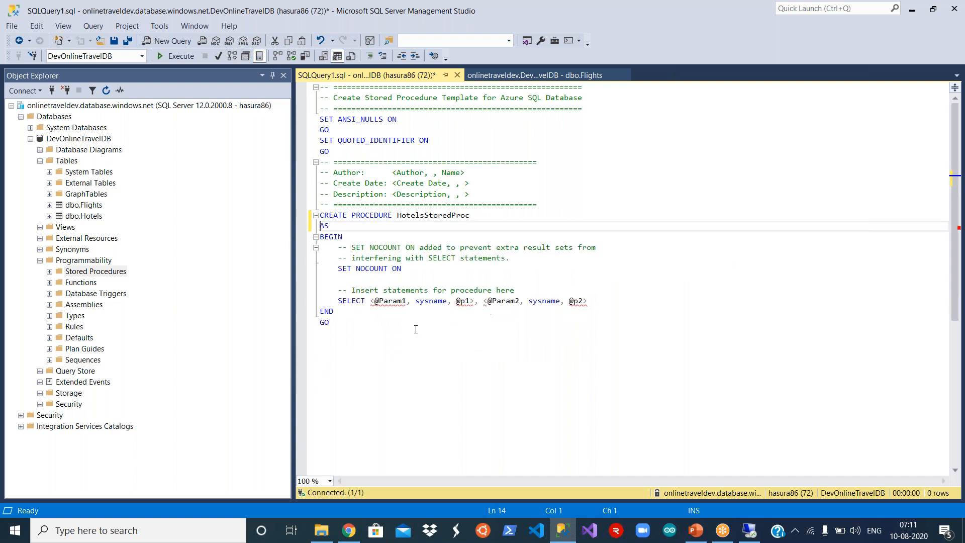
pyautogui.moveTo(336, 259); pyautogui.dragTo(592, 302)
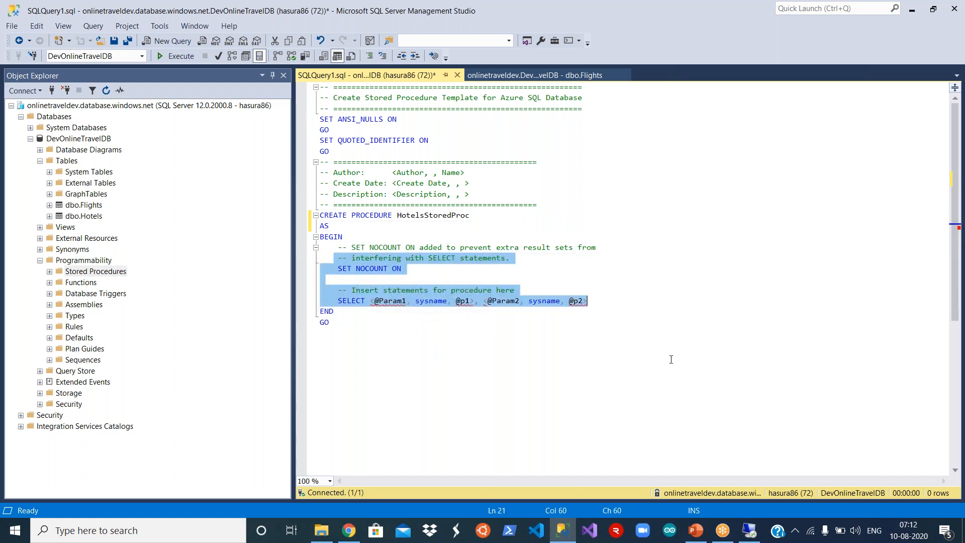
pyautogui.write('Selec')
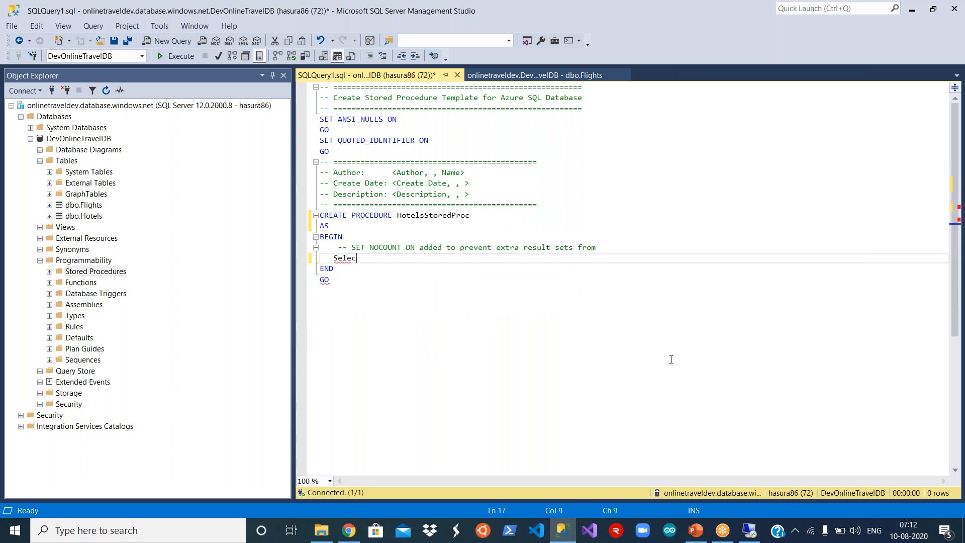
pyautogui.write('t * from fli')
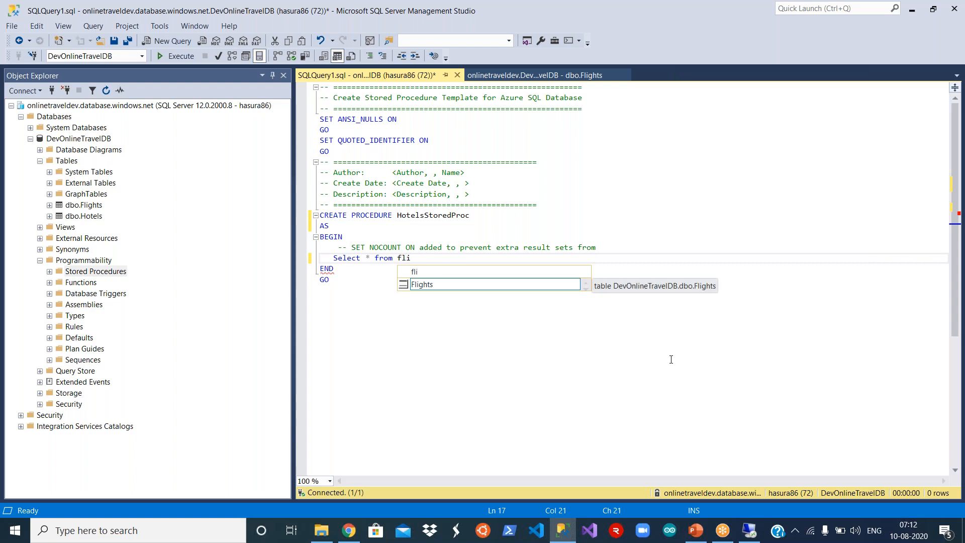
pyautogui.click(474, 290)
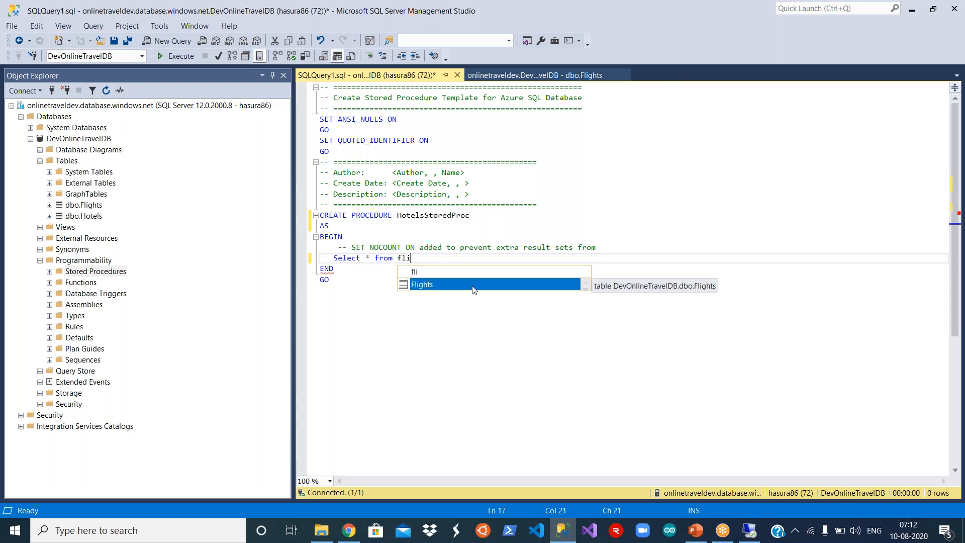
pyautogui.press('Tab')
pyautogui.write(';')
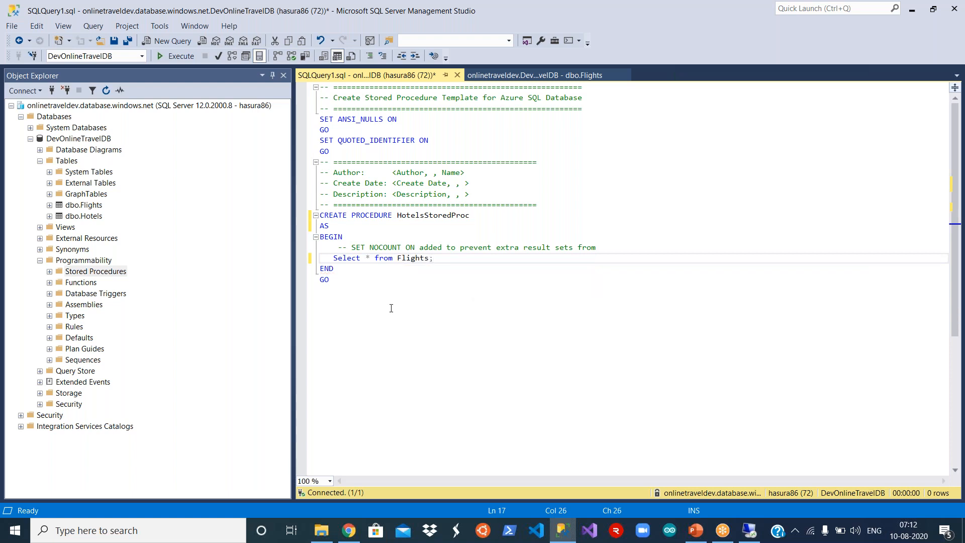
# - Execute the script and confirm dbo.HotelsStoredProc under Stored Procedures
pyautogui.click(177, 57)
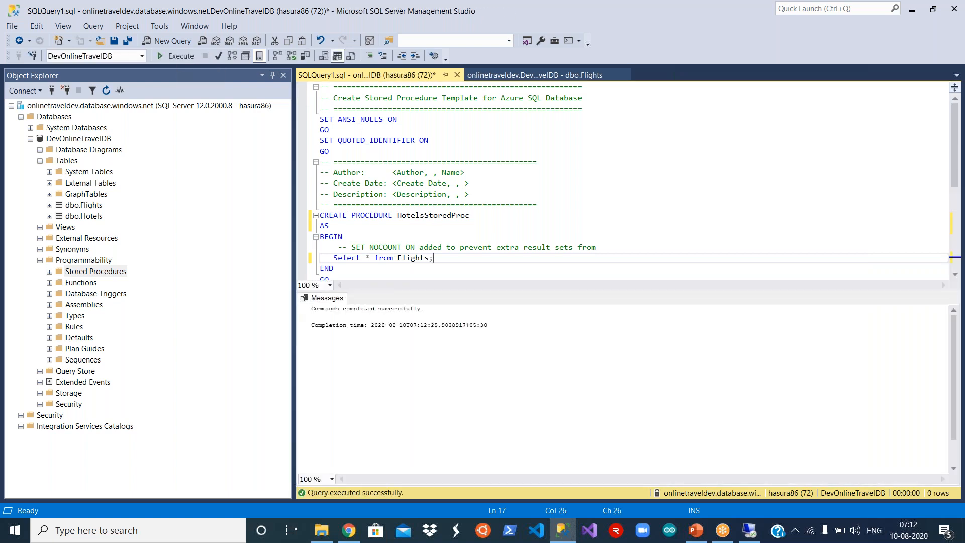
pyautogui.click(50, 272)
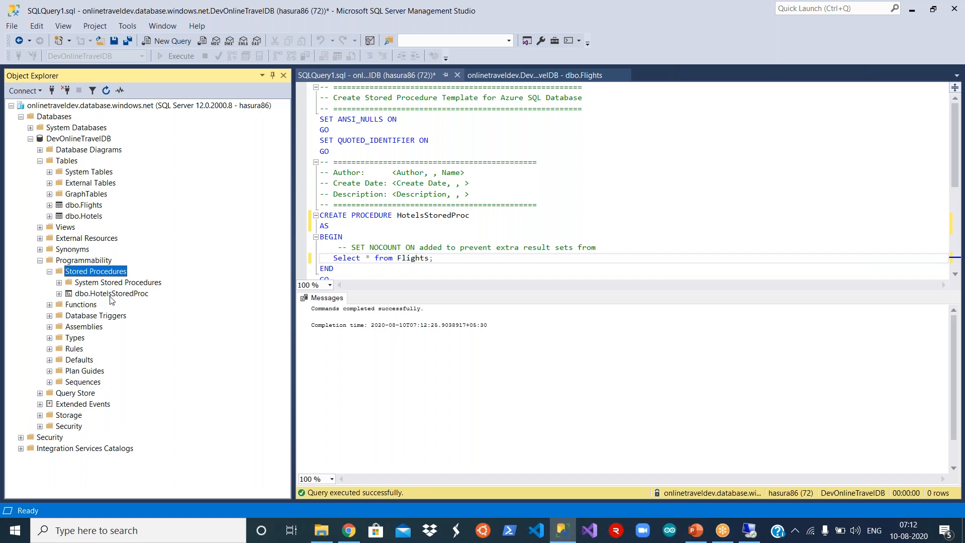
pyautogui.click(111, 296)
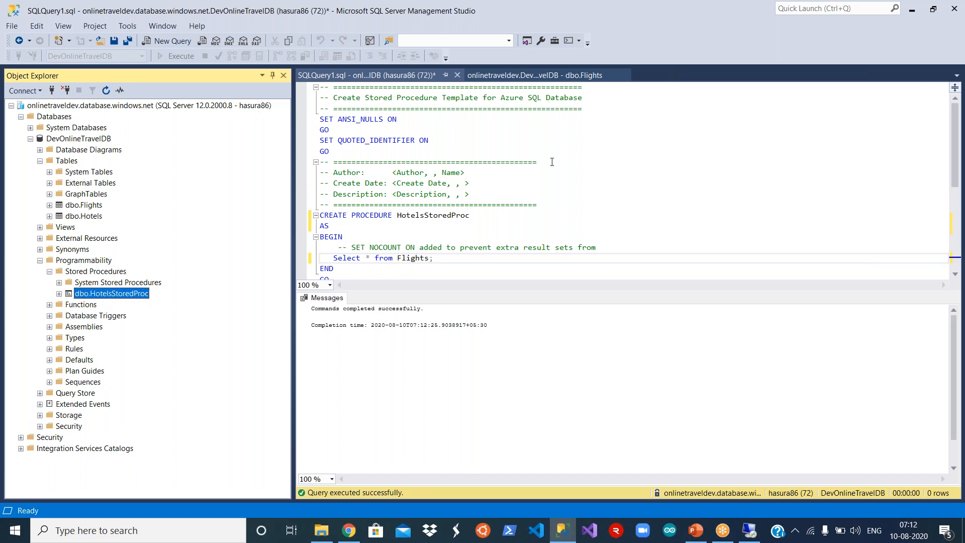
# - Close the query without saving and close the Flights table designer
pyautogui.click(457, 76)
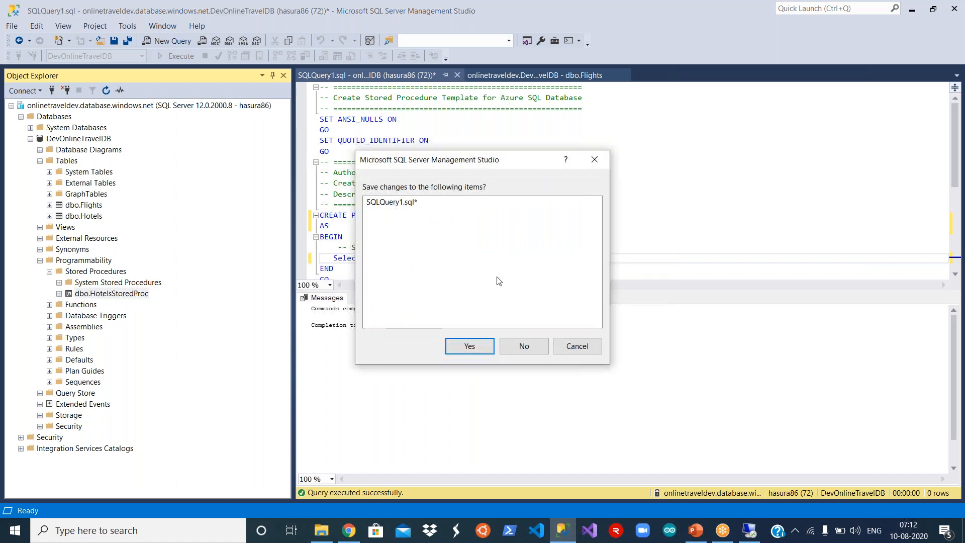
pyautogui.click(524, 347)
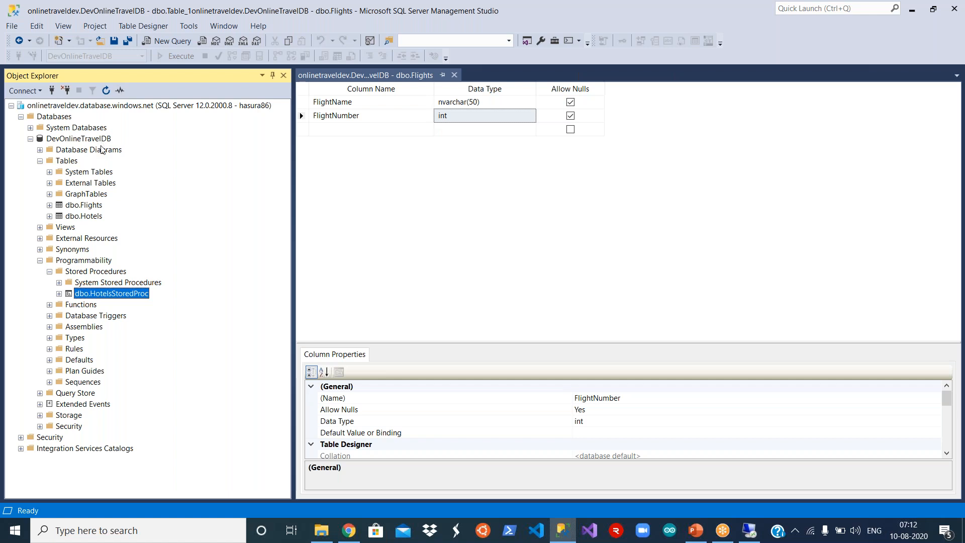
pyautogui.click(454, 75)
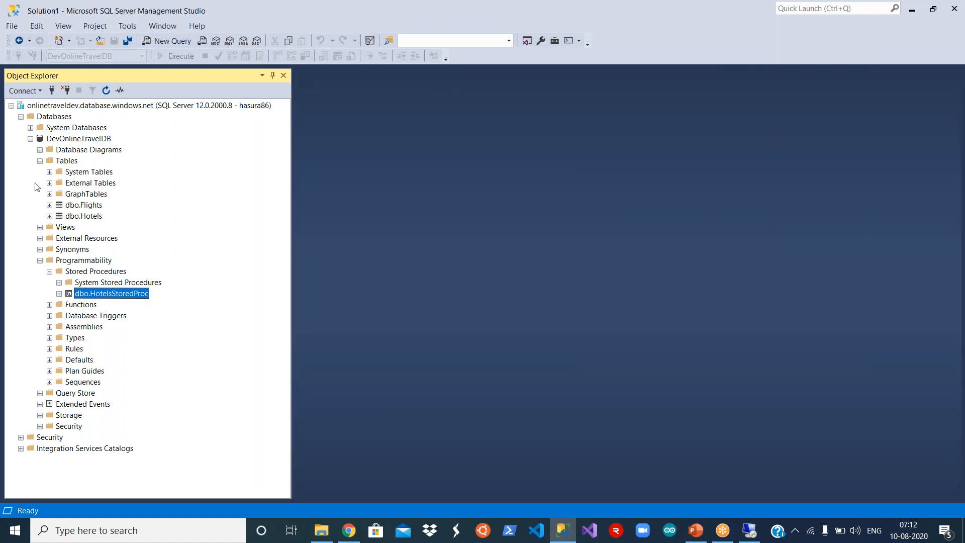
# - Collapse the DevOnlineTravelDB tree and open Connect to Server for onlinetraveldev.database.windows.net
pyautogui.click(39, 161)
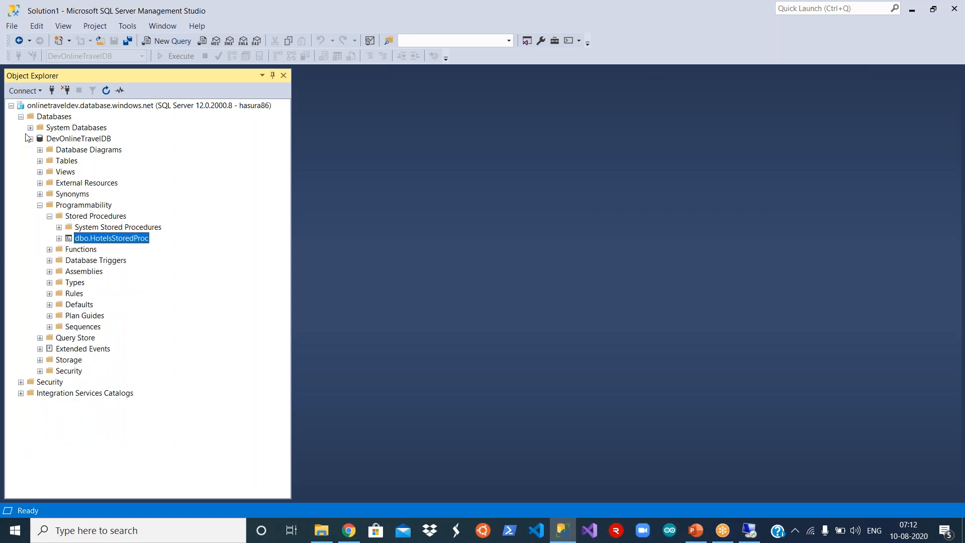
pyautogui.click(30, 139)
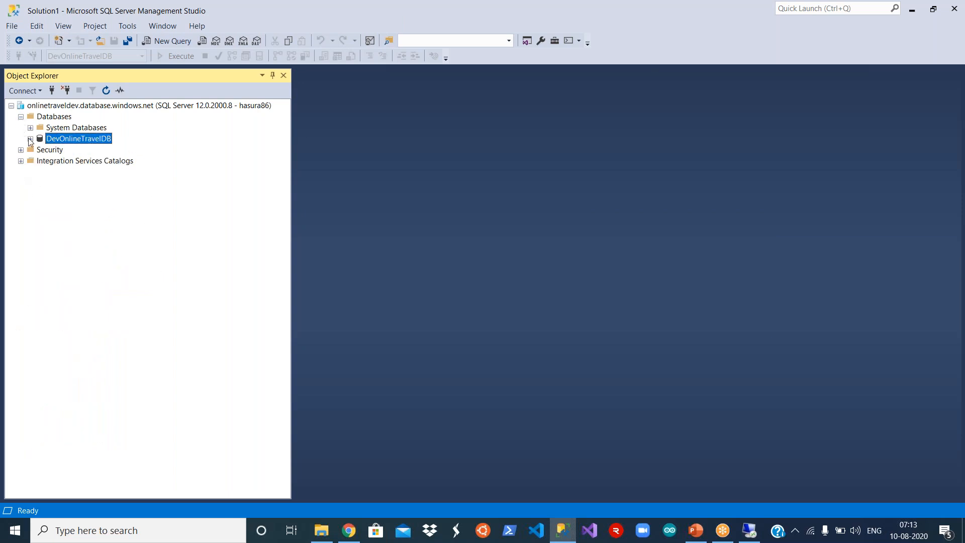
pyautogui.click(30, 138)
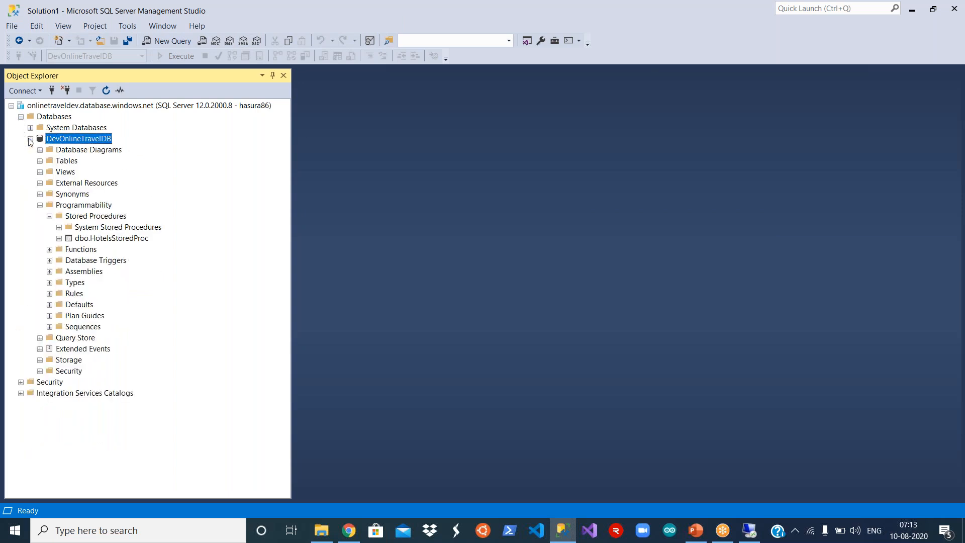
pyautogui.click(52, 91)
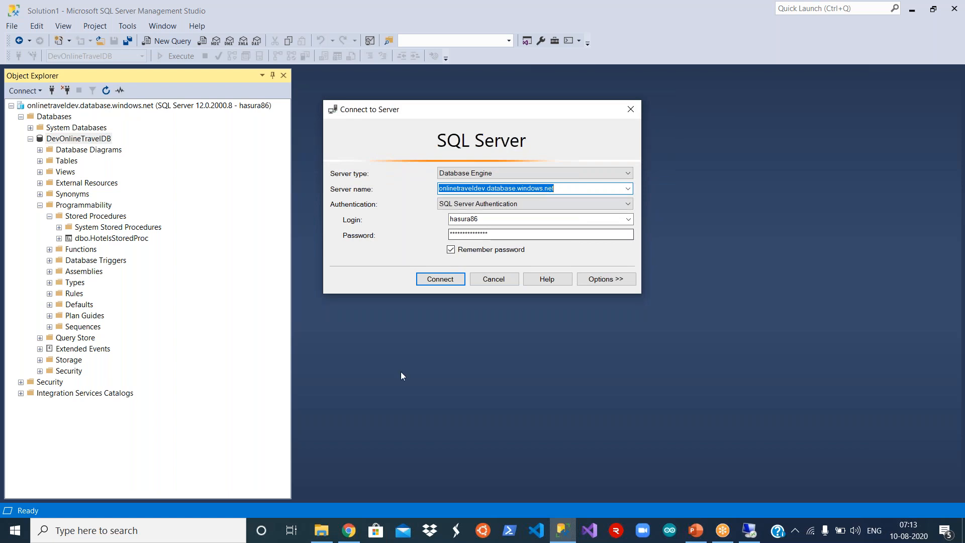
pyautogui.click(353, 534)
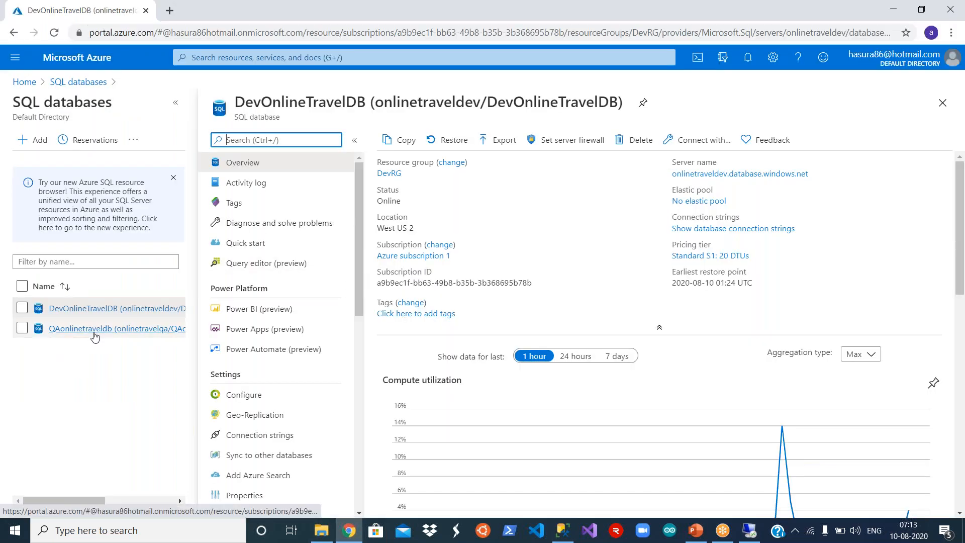
# - Copy the QAonlinetraveldb server name onlinetravelqa.database.windows.net and return to SSMS's Connect to Server dialog
pyautogui.click(73, 334)
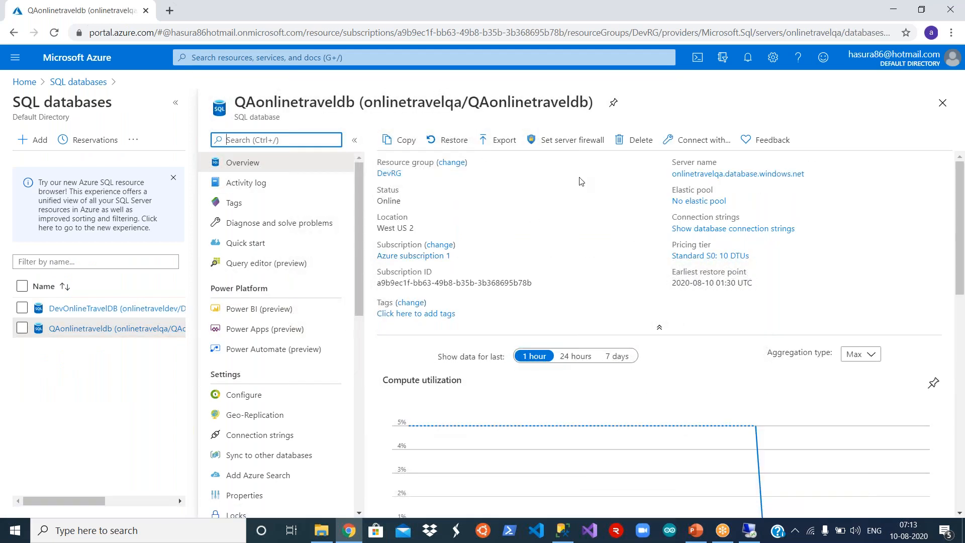
pyautogui.moveTo(751, 178)
pyautogui.click(813, 174)
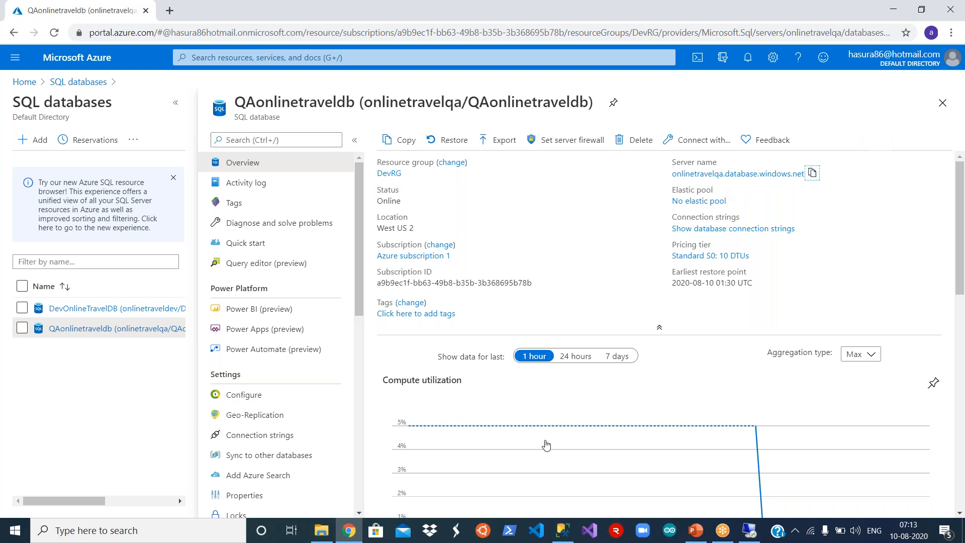
pyautogui.click(563, 530)
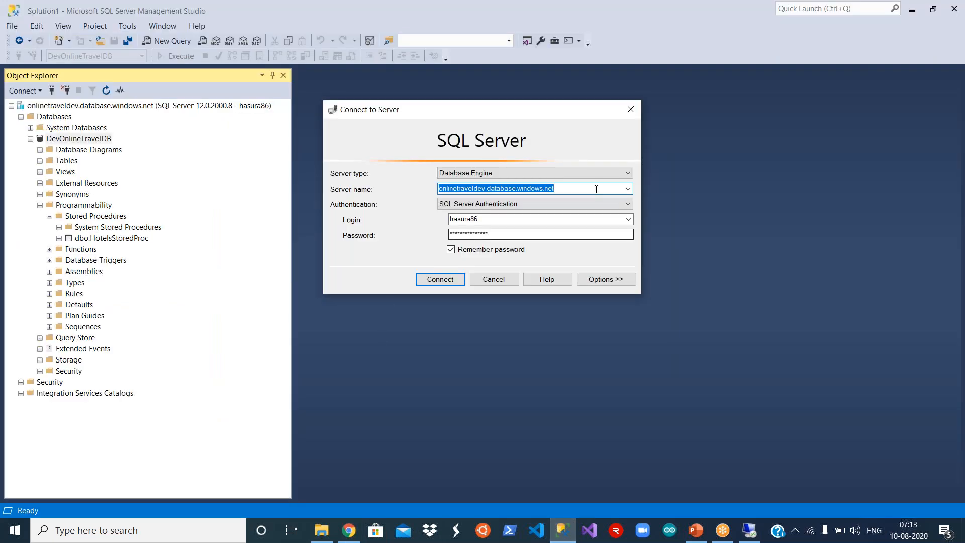
# - Connect to onlinetravelqa.database.windows.net using the pasted server name and the SQL login password
pyautogui.hotkey('ctrl', 'v')
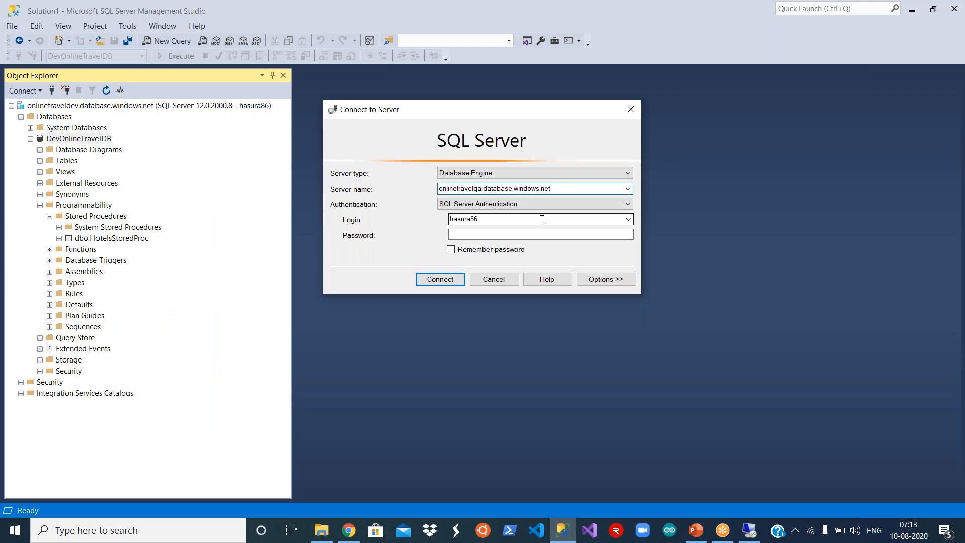
pyautogui.click(495, 232)
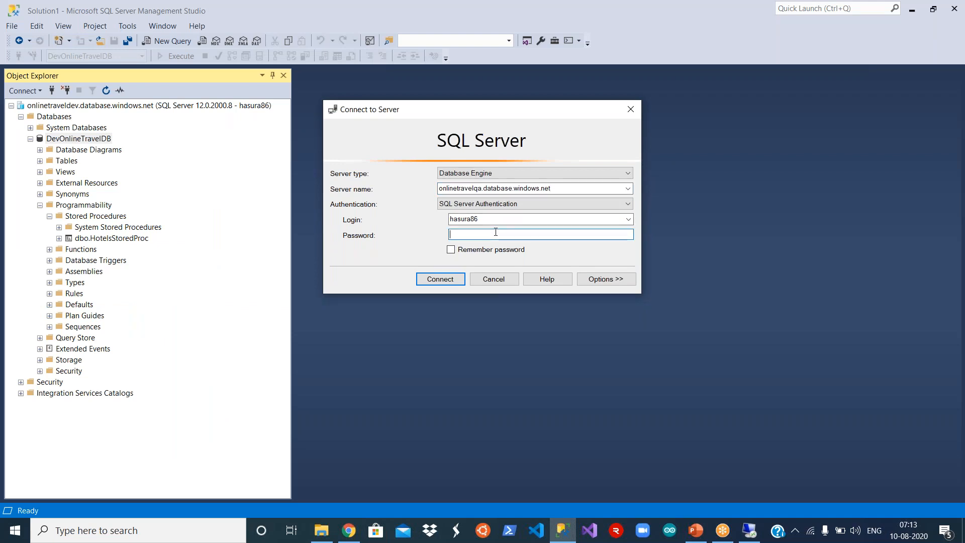
pyautogui.write('*******')
pyautogui.click(435, 280)
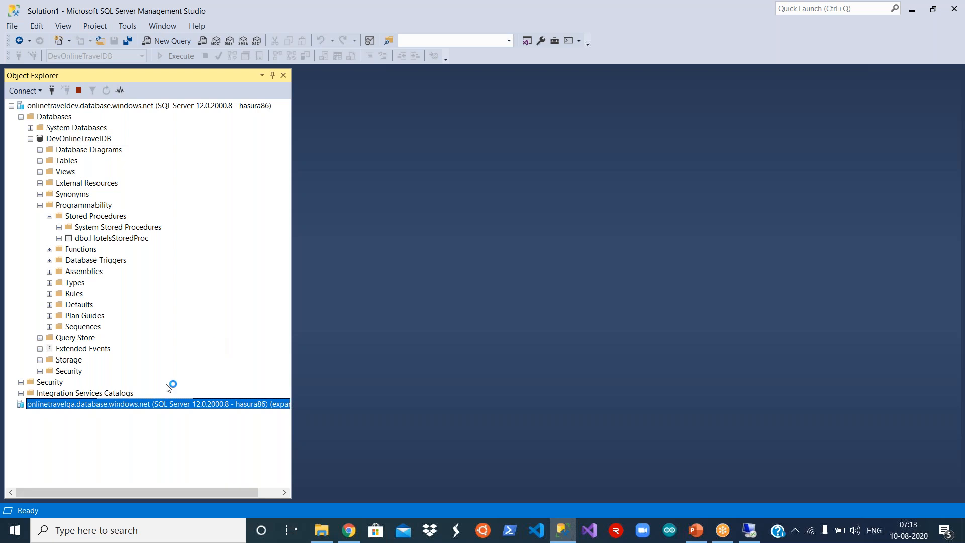
# - Expand QAonlinetraveldb's empty Tables folder and DevOnlineTravelDB's Tables showing dbo.Flights and dbo.Hotels
pyautogui.click(21, 117)
pyautogui.click(21, 161)
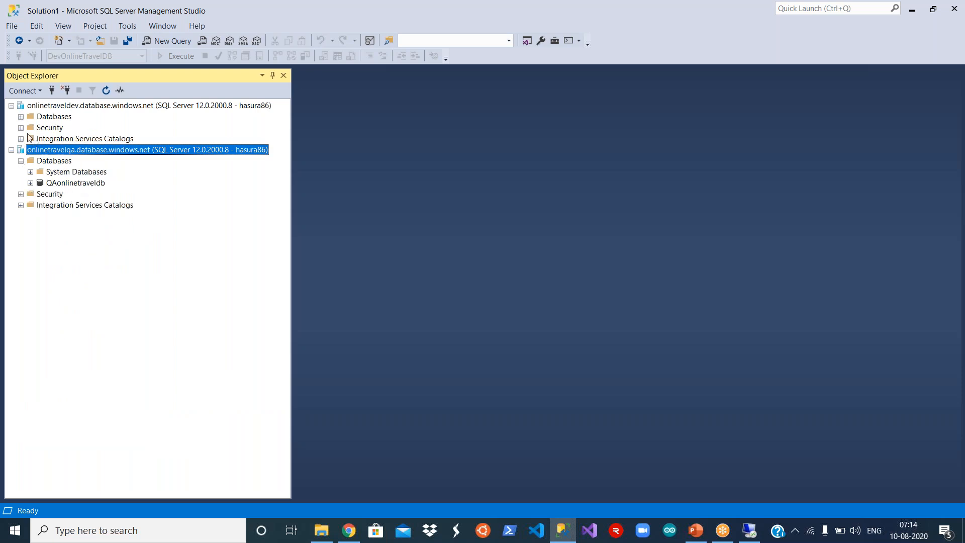
pyautogui.click(20, 118)
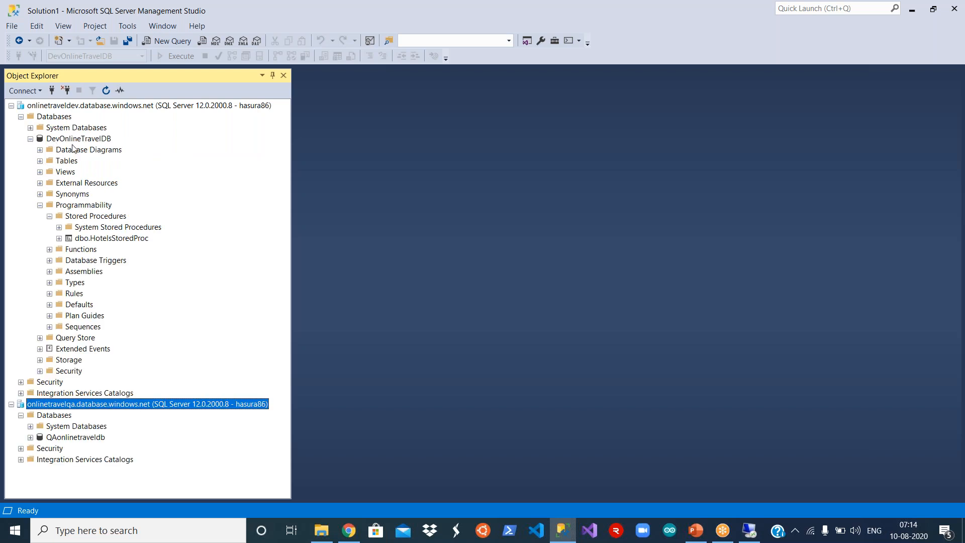
pyautogui.click(41, 206)
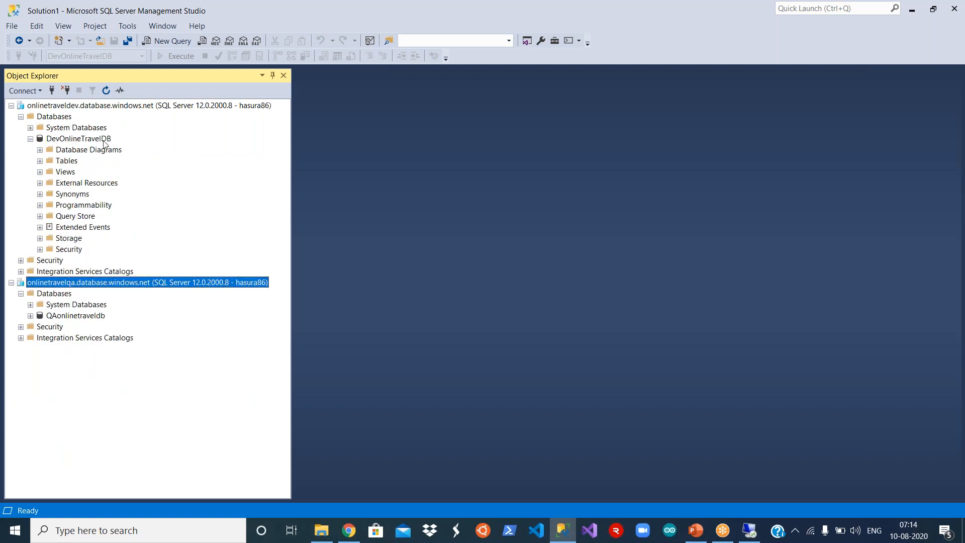
pyautogui.click(30, 316)
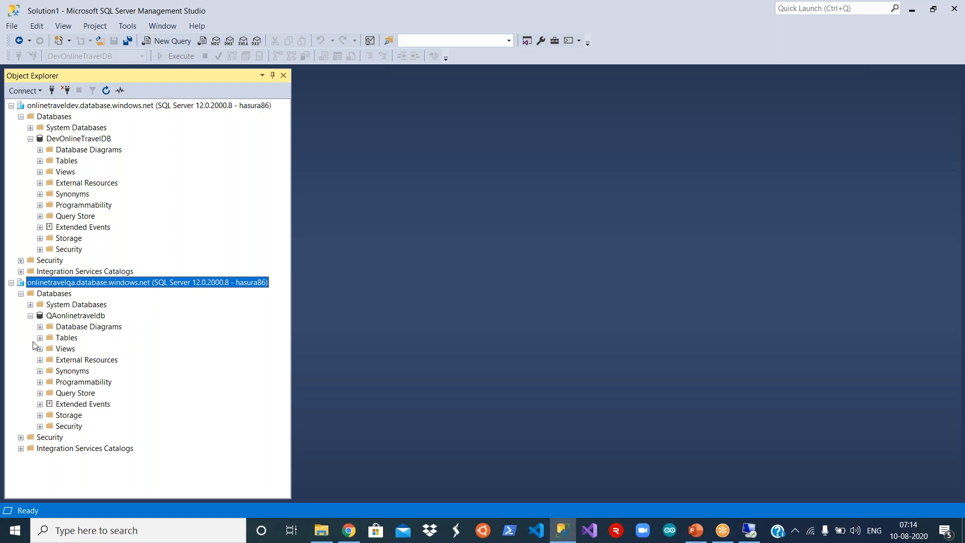
pyautogui.click(39, 338)
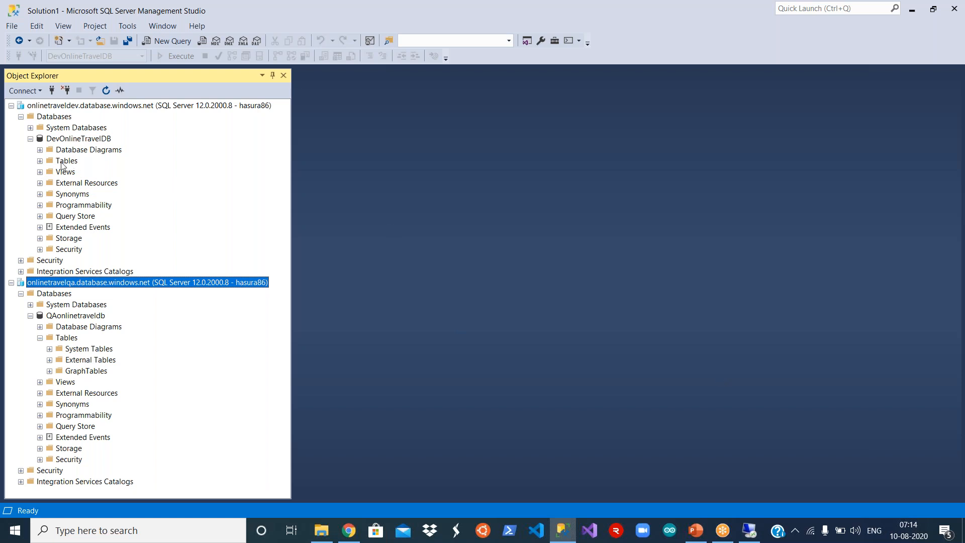
pyautogui.click(40, 160)
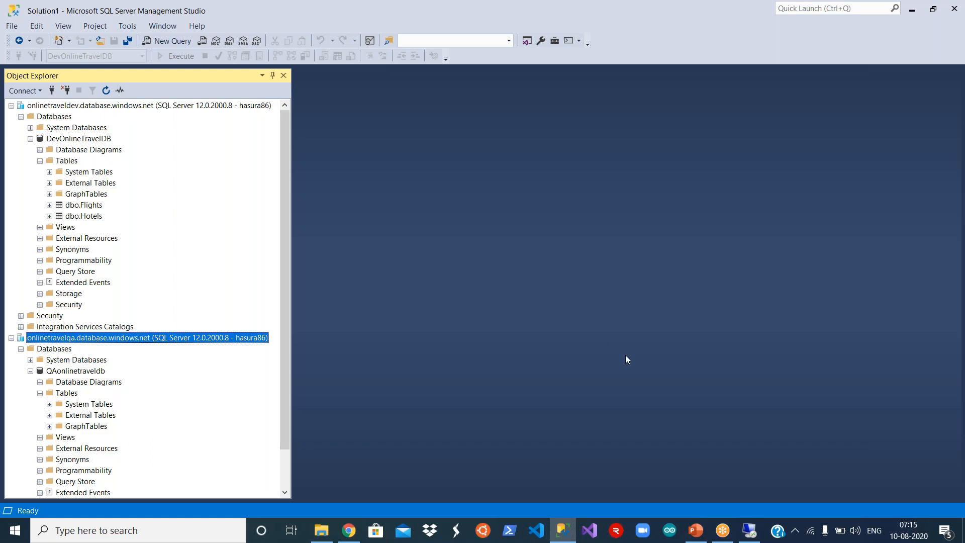
# - Open the development database connection dialog in the remote wizard, then minimize the remote session
pyautogui.click(750, 538)
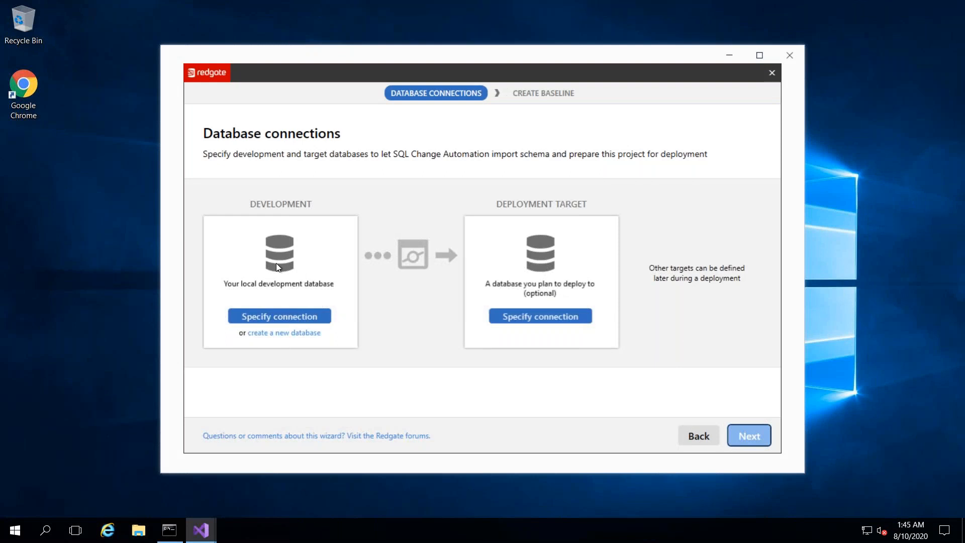
pyautogui.click(294, 316)
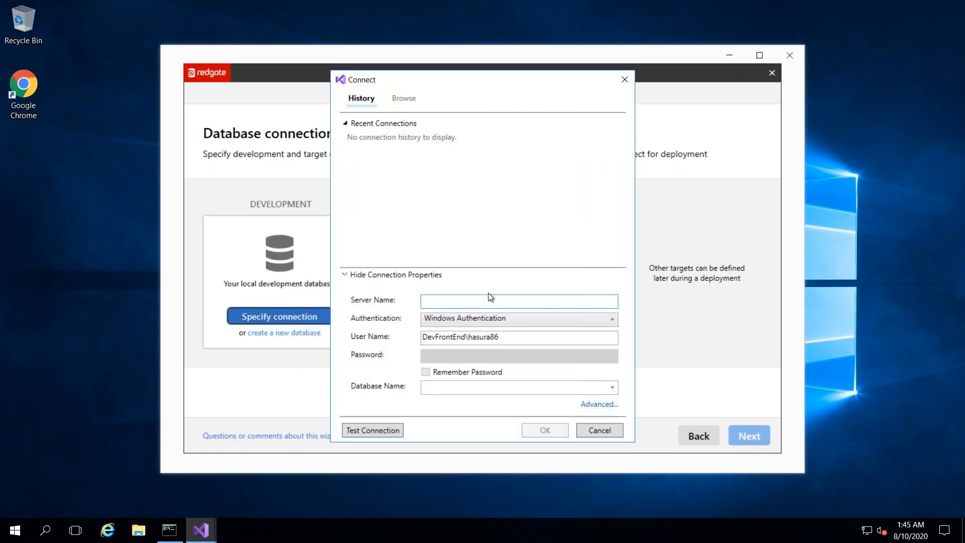
pyautogui.moveTo(534, 3)
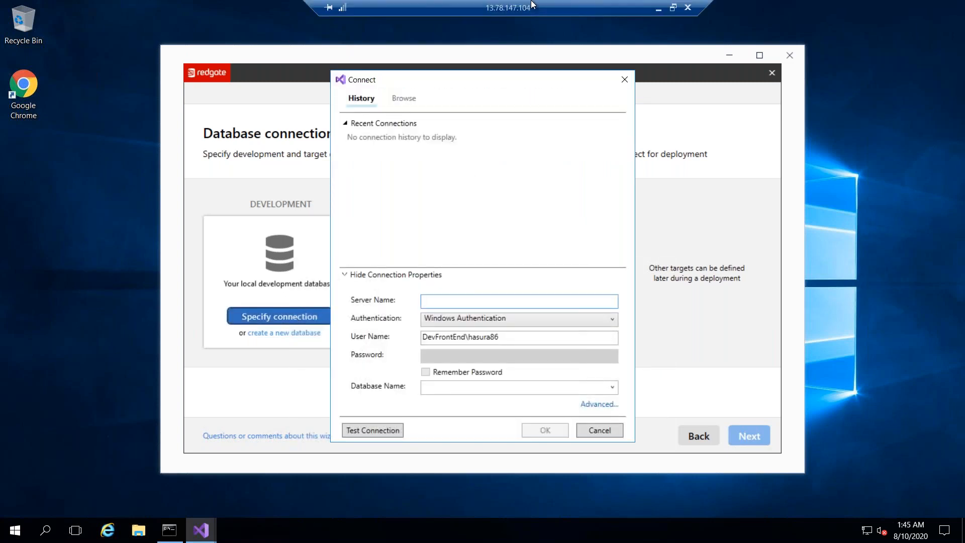
pyautogui.click(659, 8)
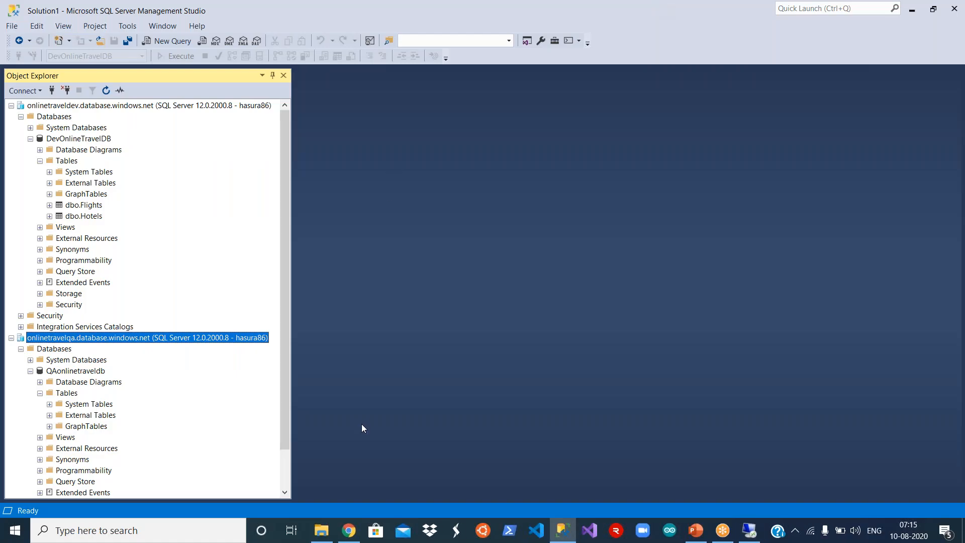
# - Copy DevOnlineTravelDB's server name onlinetraveldev.database.windows.net from the Azure portal and return to the remote session
pyautogui.click(352, 536)
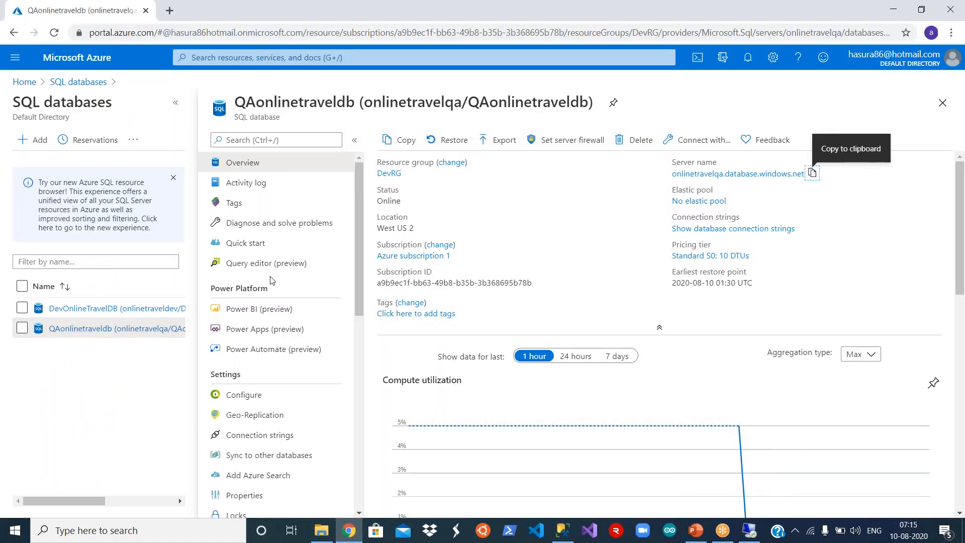
pyautogui.click(88, 313)
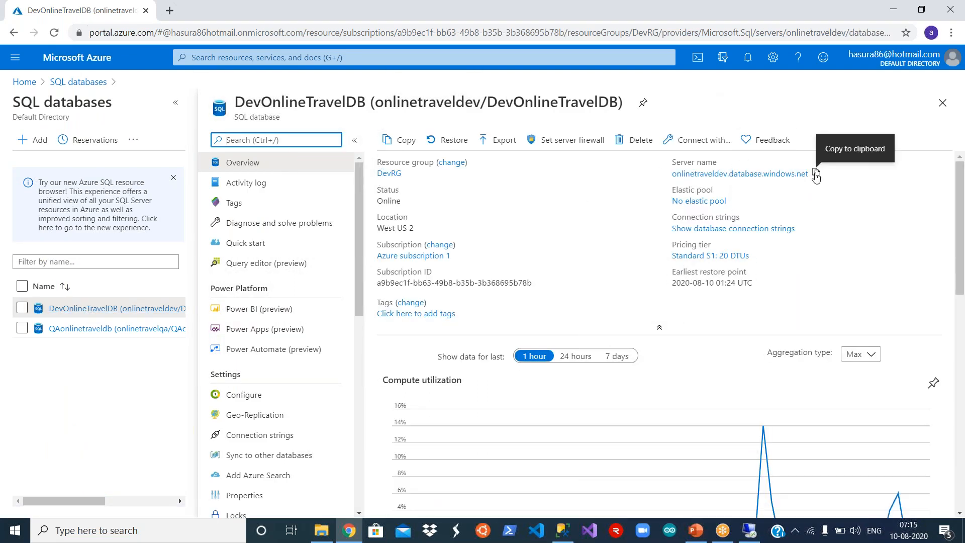
pyautogui.click(816, 175)
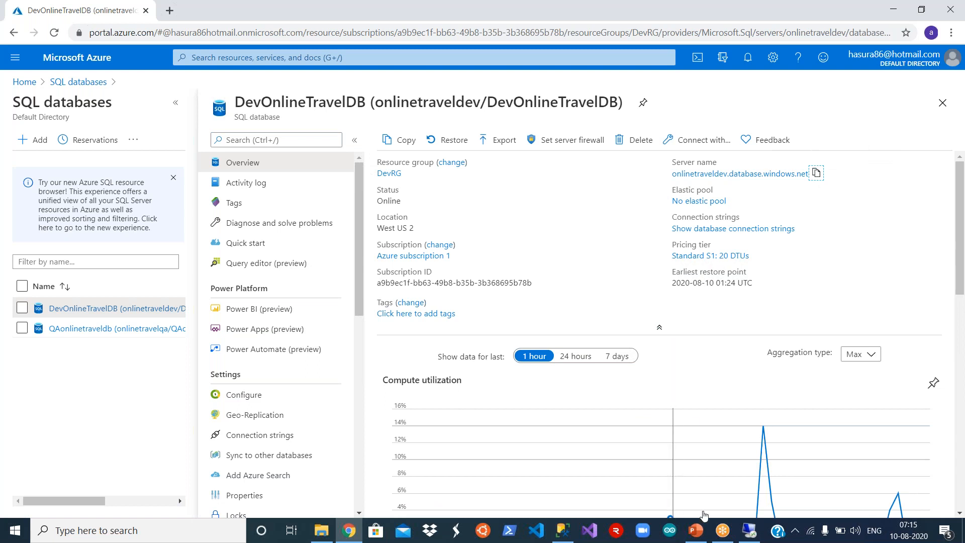
pyautogui.click(749, 530)
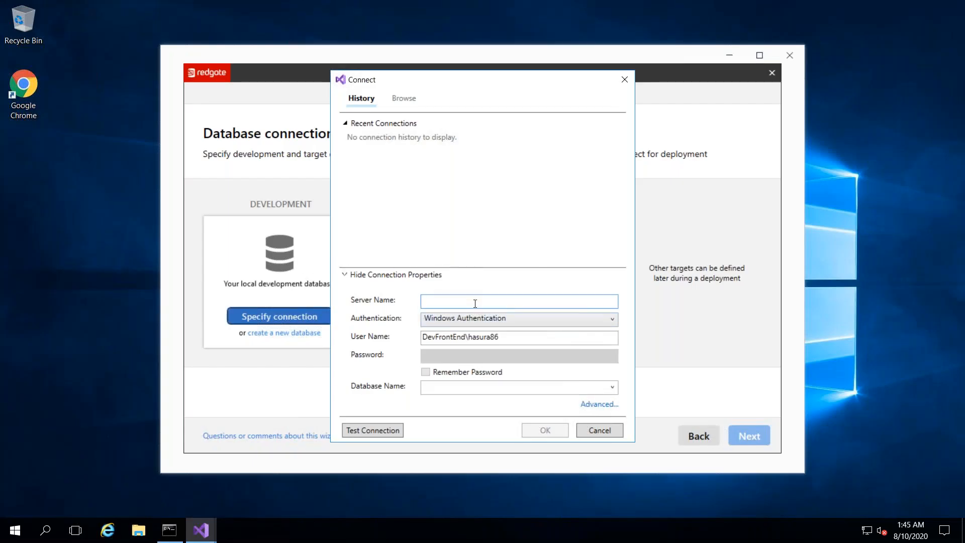
# - Fill the Connect dialog with onlinetraveldev.database.windows.net, SQL Server Authentication, the SQL login and a remembered password
pyautogui.rightClick(477, 304)
pyautogui.click(510, 340)
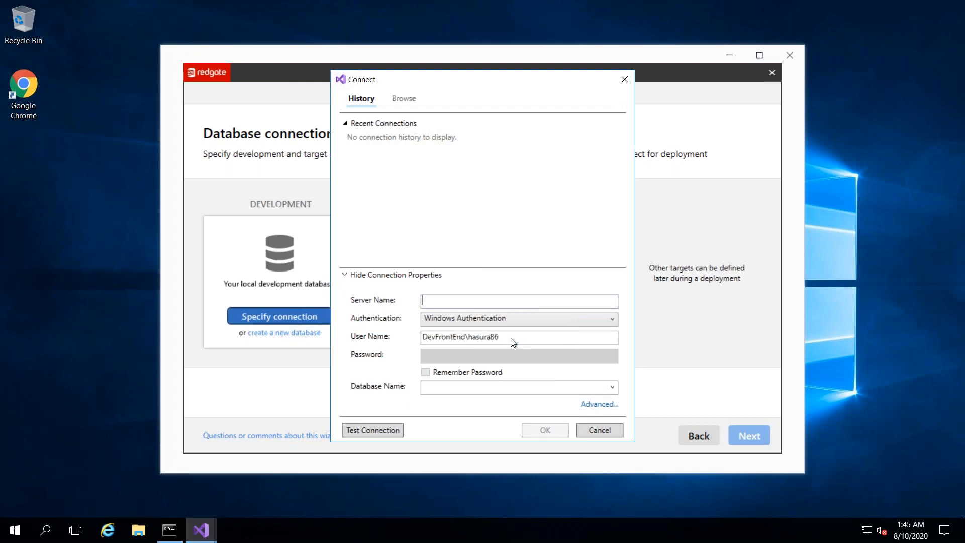
pyautogui.click(544, 321)
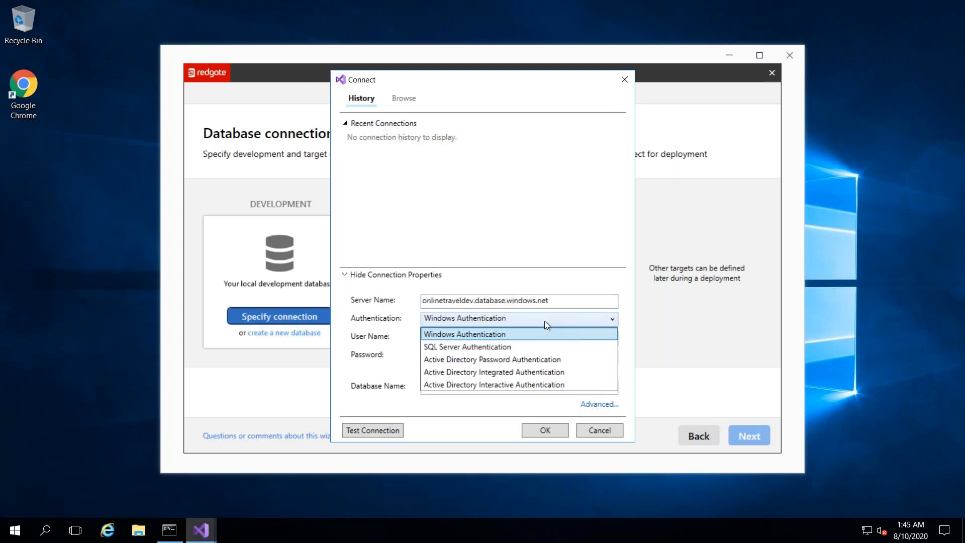
pyautogui.click(498, 347)
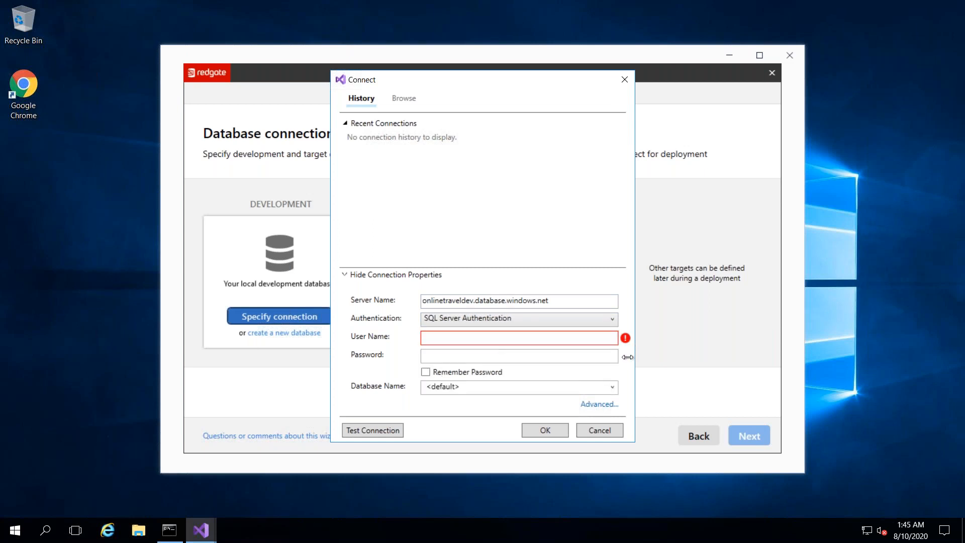
pyautogui.click(571, 340)
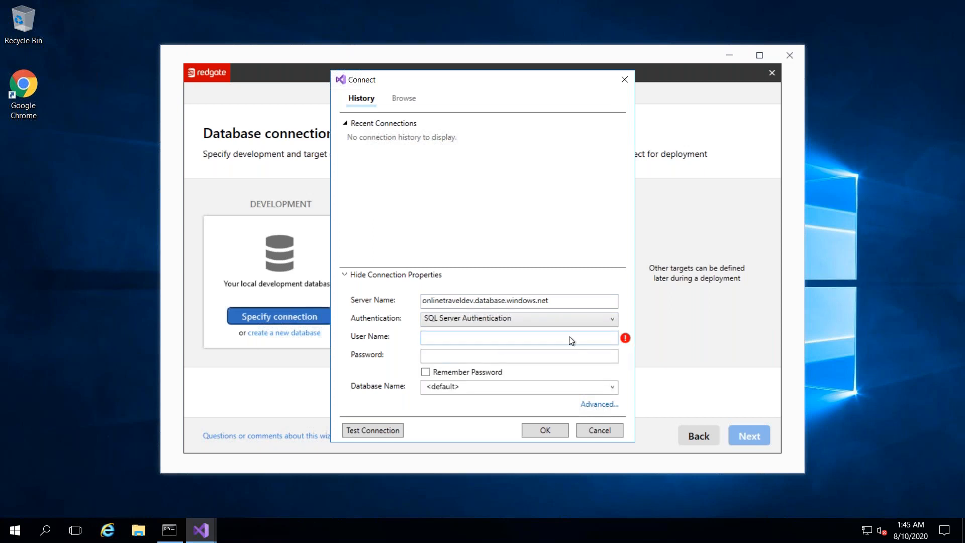
pyautogui.write('hasura86')
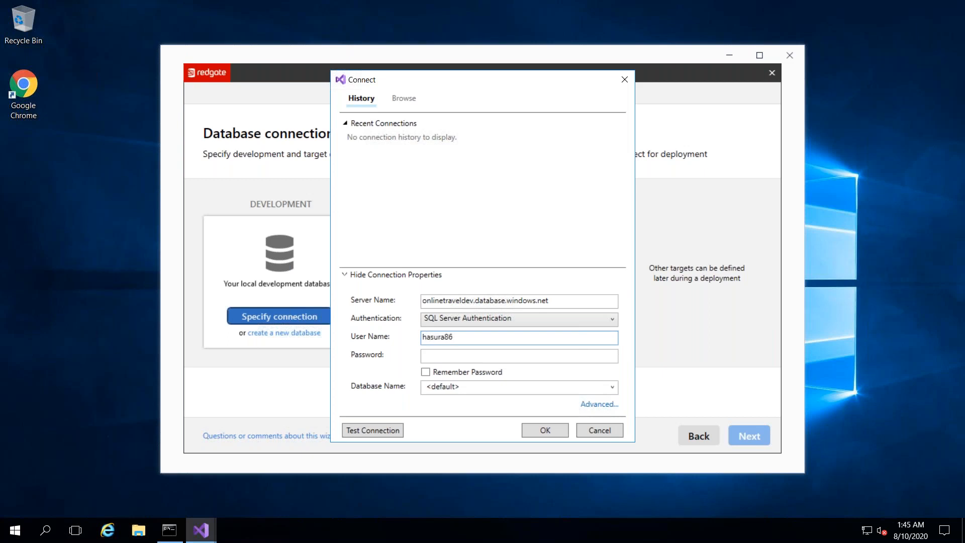
pyautogui.press('Tab')
pyautogui.write('•••••••')
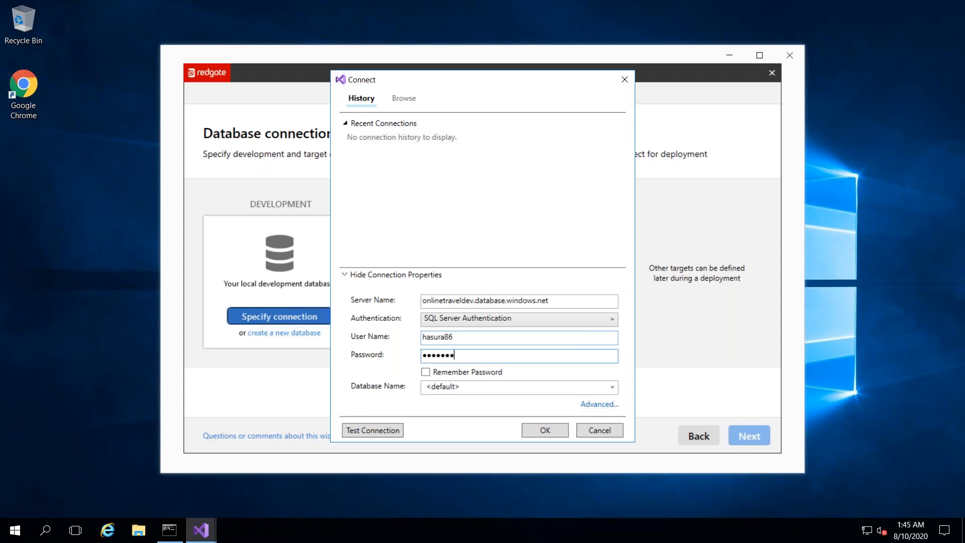
pyautogui.write('•••••')
pyautogui.click(425, 373)
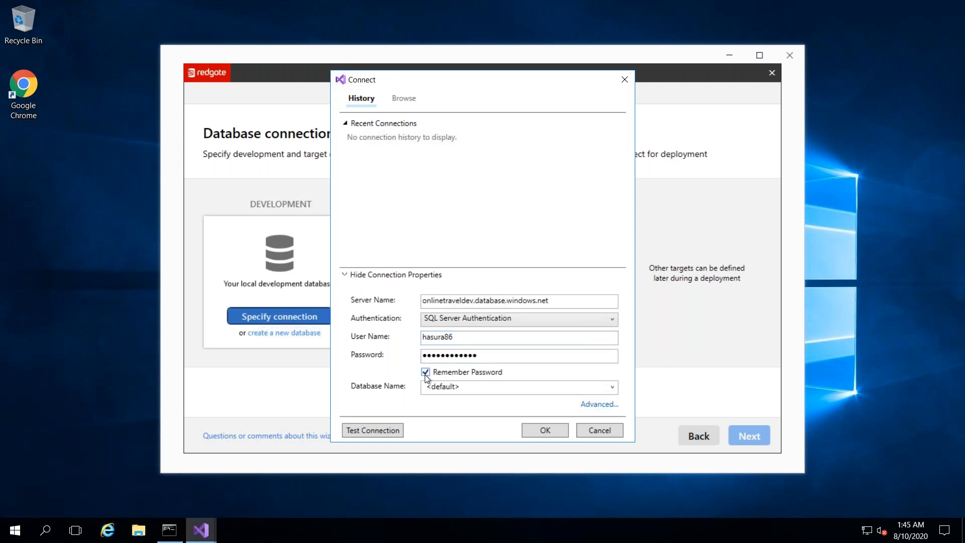
# - Browse the dev server's databases and attempt the suggested client-IP firewall rule, which fails with server-not-found
pyautogui.click(613, 388)
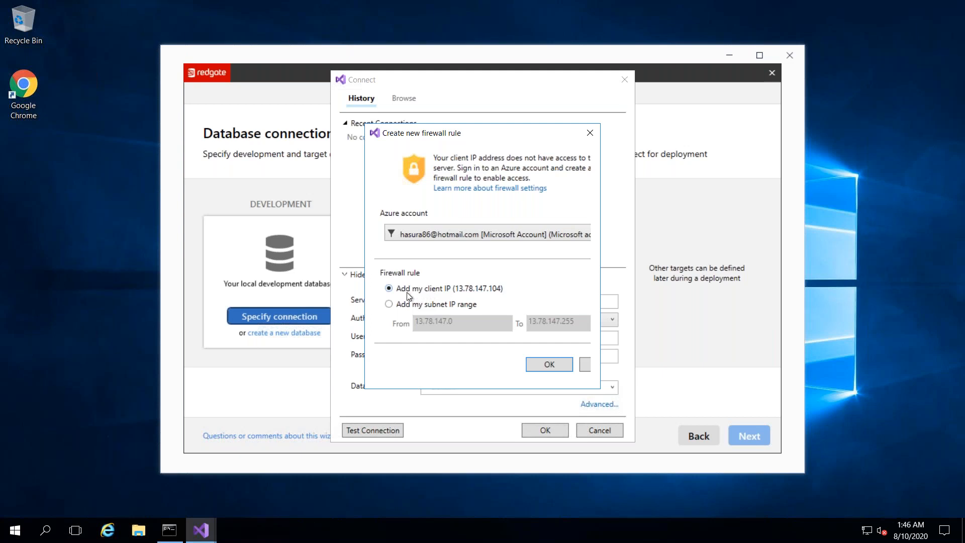
pyautogui.click(547, 364)
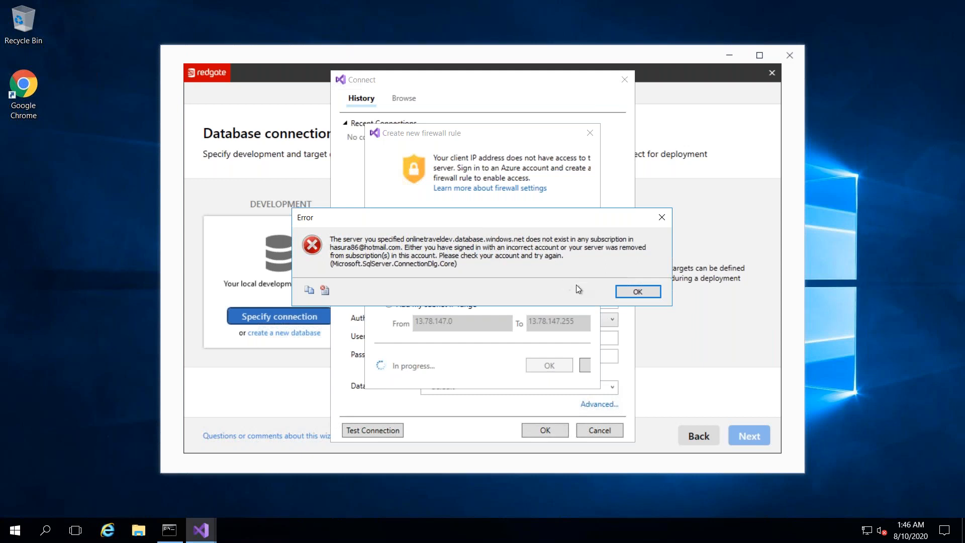
pyautogui.click(643, 292)
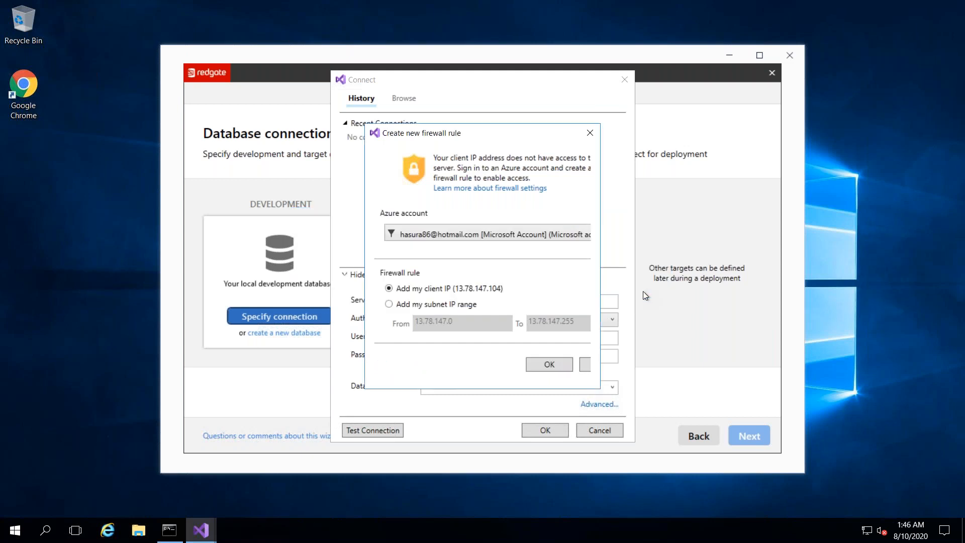
# - Retry the firewall rule with the signed-in Microsoft account, then cancel the firewall prompt twice
pyautogui.click(488, 233)
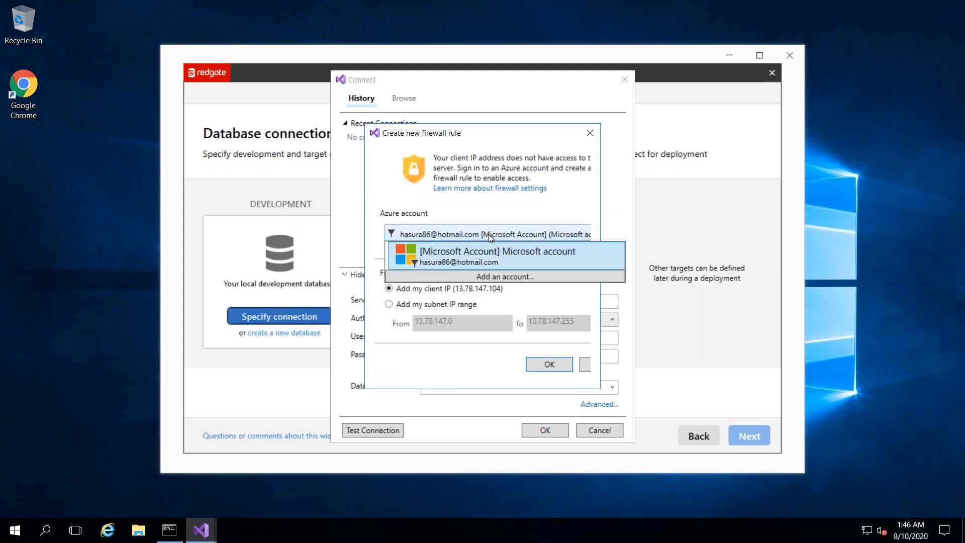
pyautogui.click(462, 252)
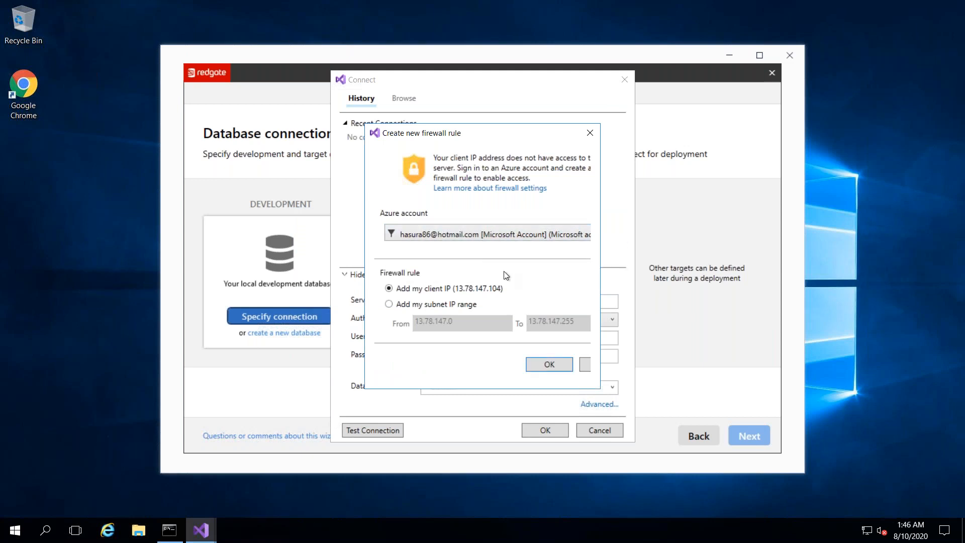
pyautogui.click(553, 365)
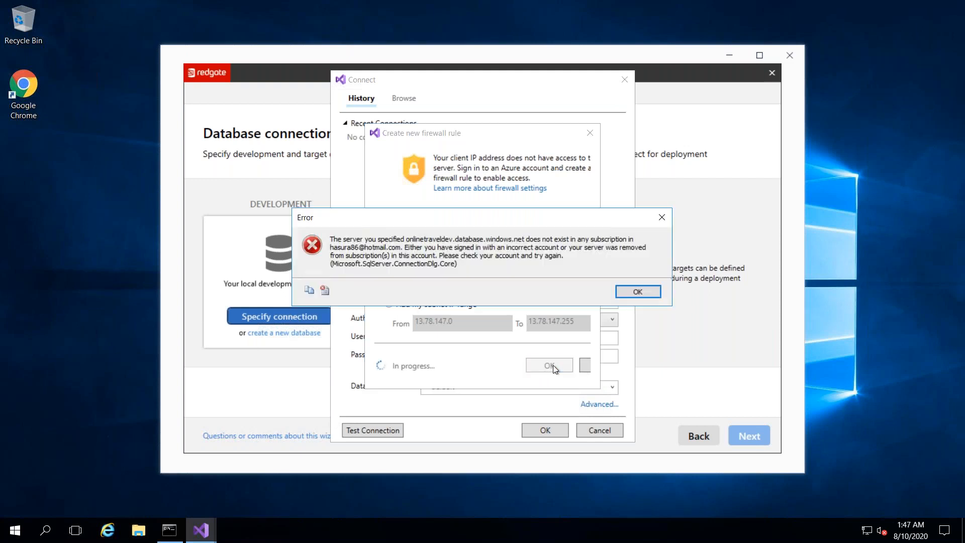
pyautogui.click(634, 291)
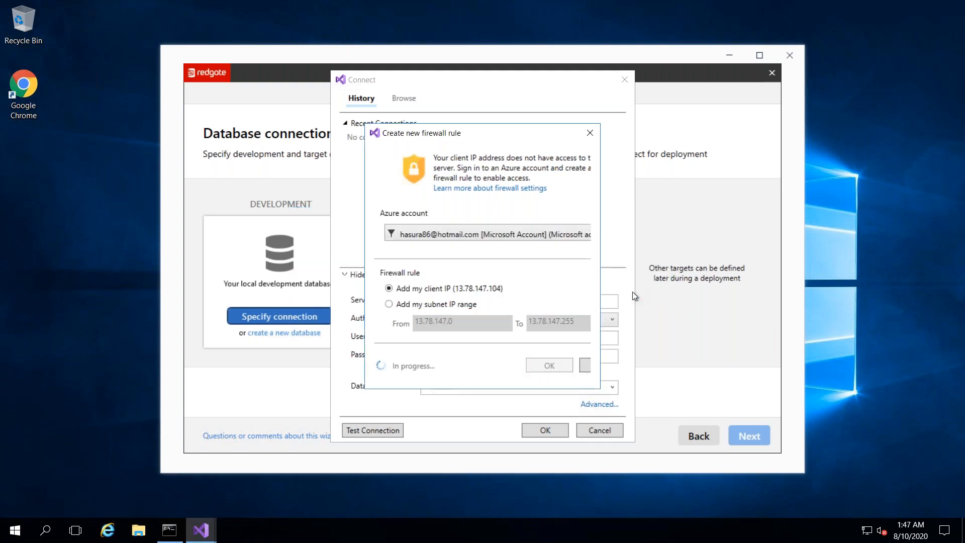
pyautogui.click(586, 364)
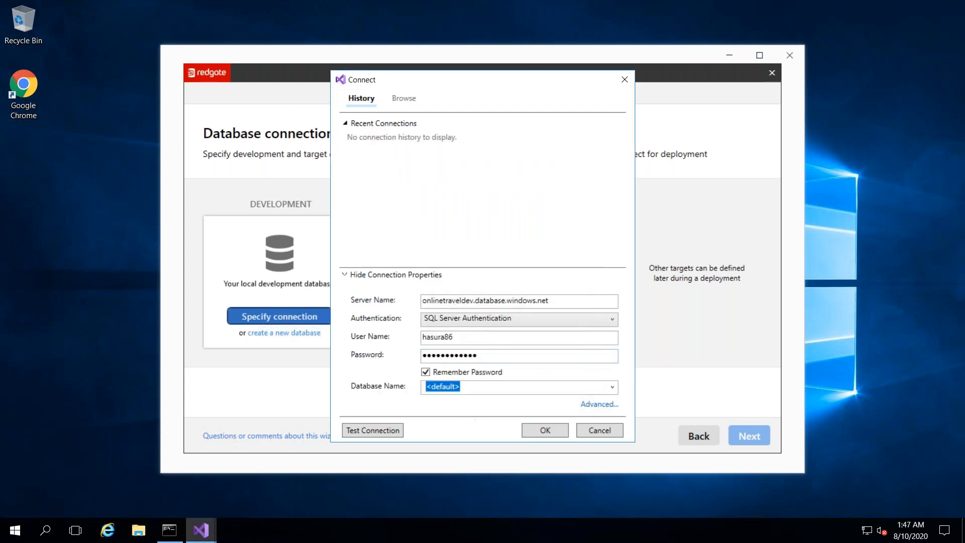
pyautogui.click(382, 431)
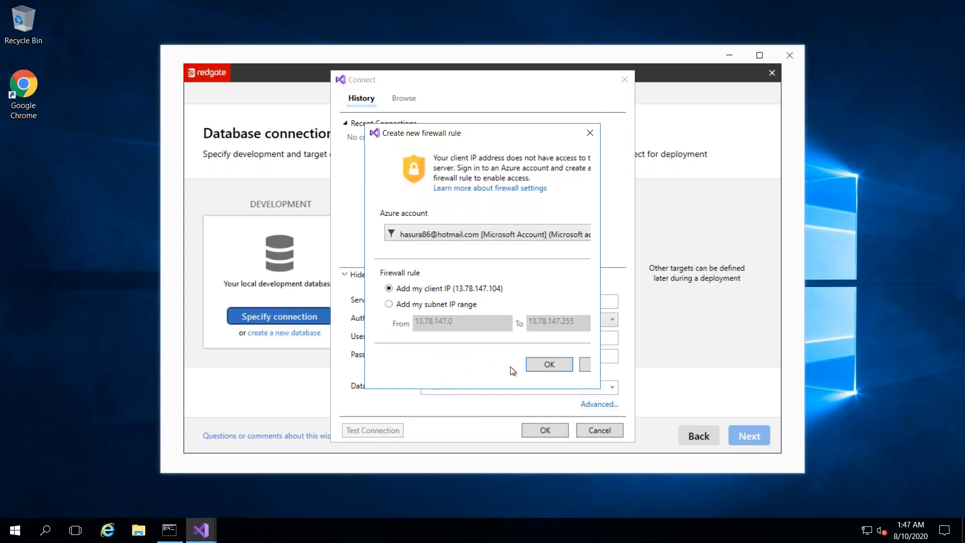
pyautogui.click(586, 364)
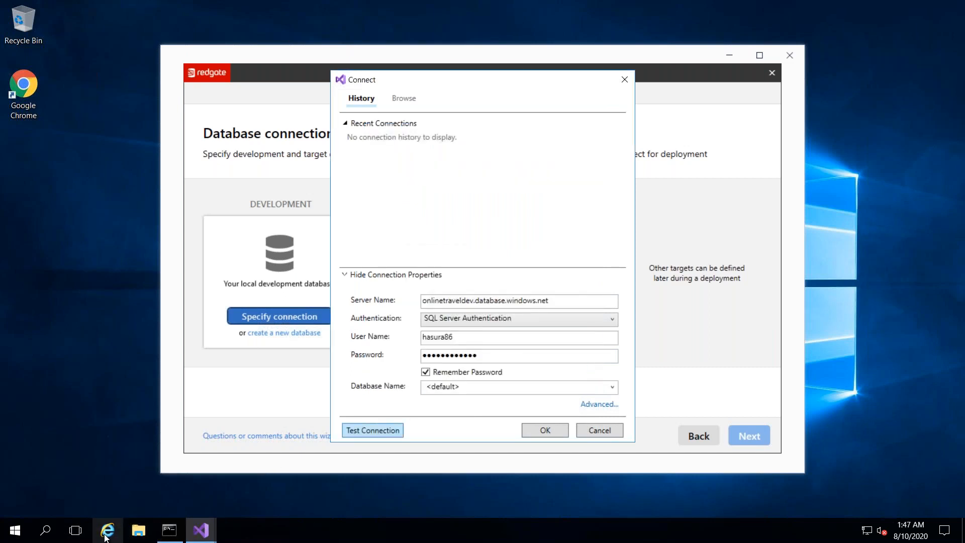
# - Launch Chrome and load portal.azure.com
pyautogui.click(31, 99)
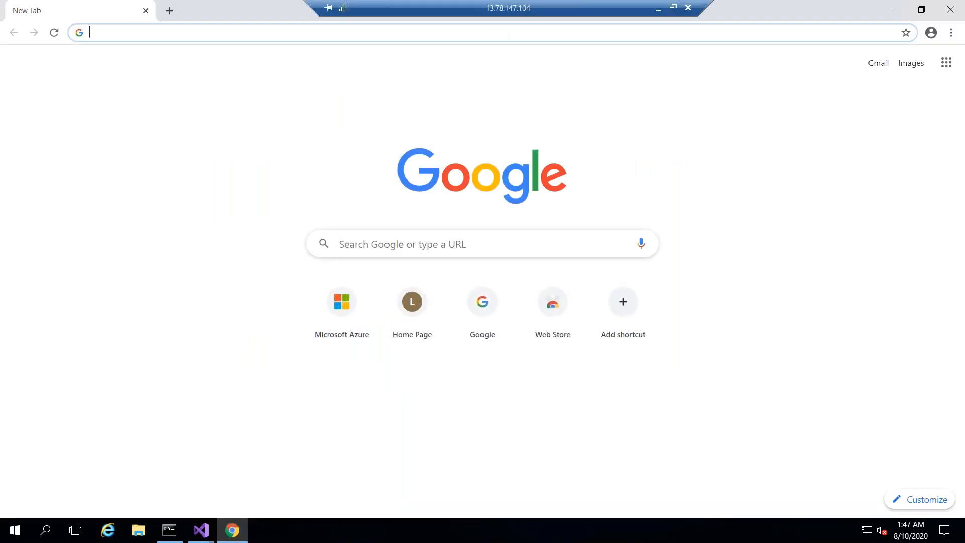
pyautogui.write('p')
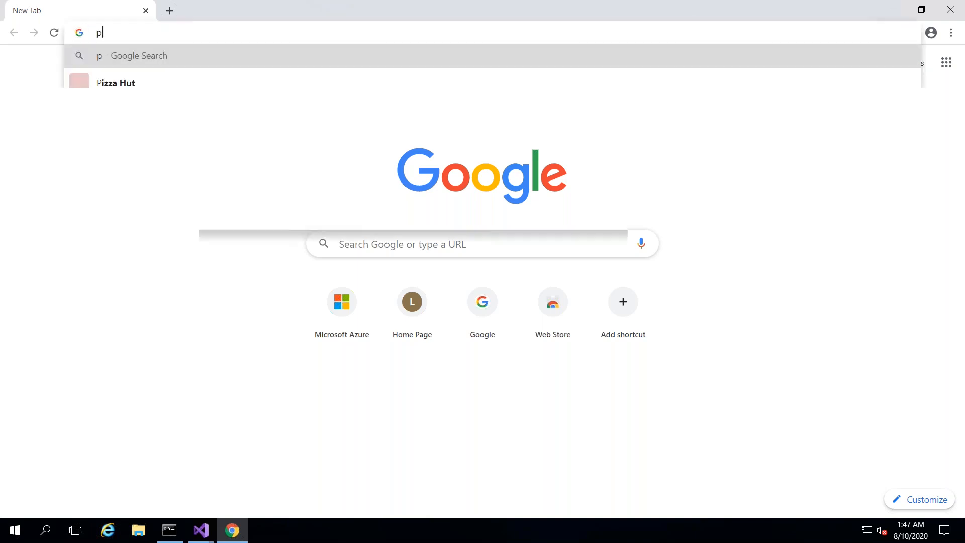
pyautogui.write('ortal.azure.com')
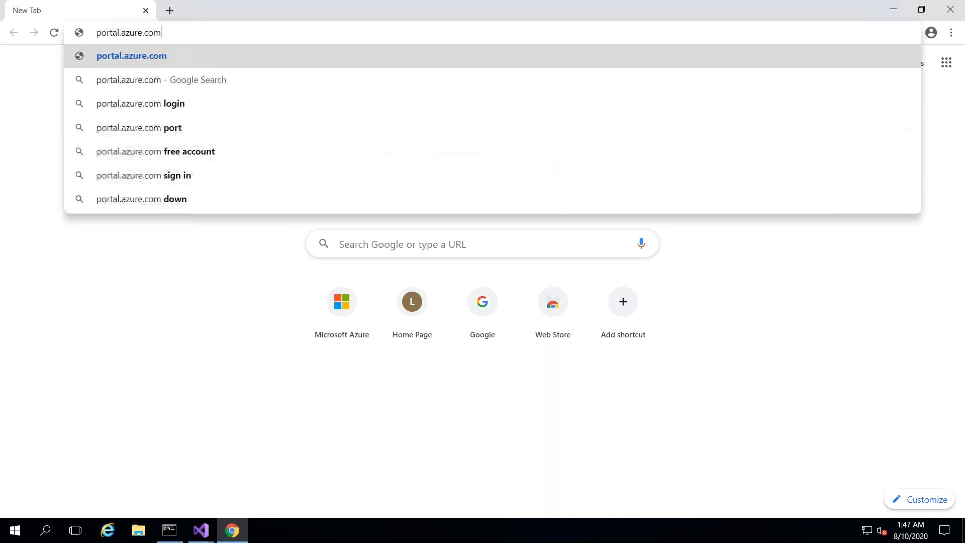
pyautogui.press('Return')
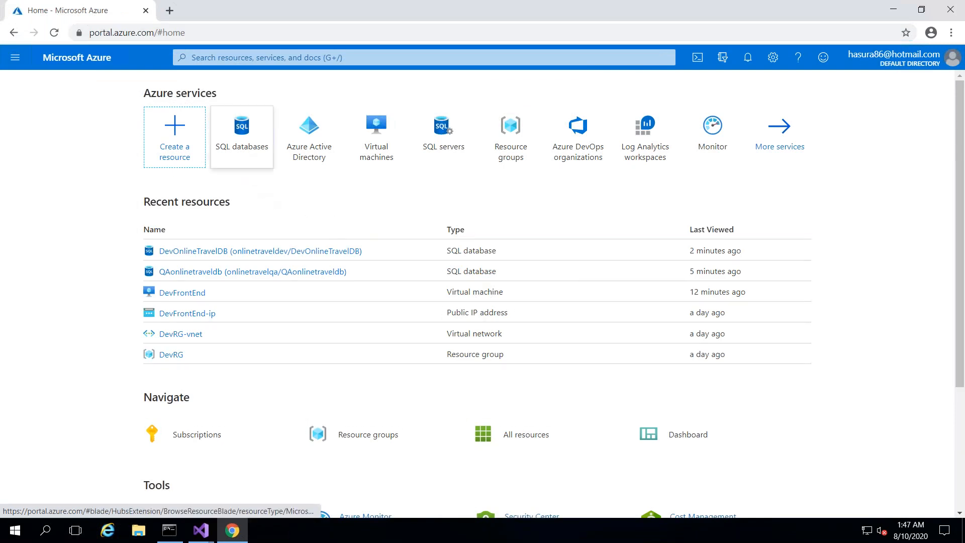
# - Open DevOnlineTravelDB from Recent resources, then its onlinetraveldev.database.windows.net server overview
pyautogui.click(233, 256)
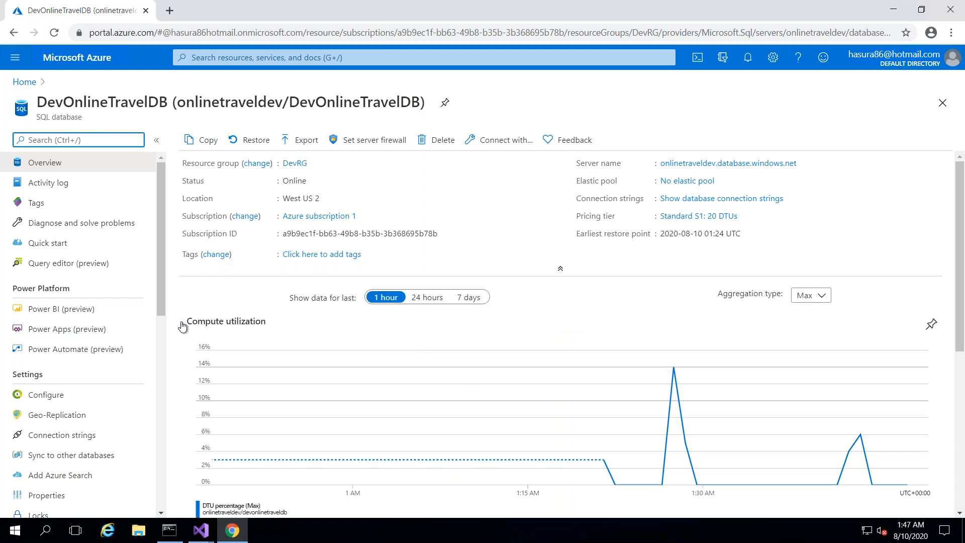
pyautogui.moveTo(161, 285); pyautogui.dragTo(162, 451)
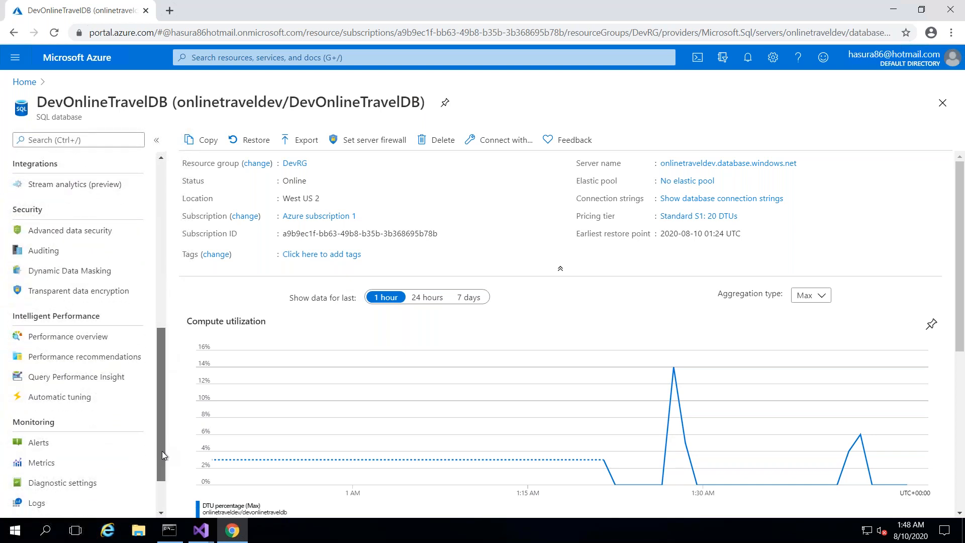
pyautogui.click(678, 165)
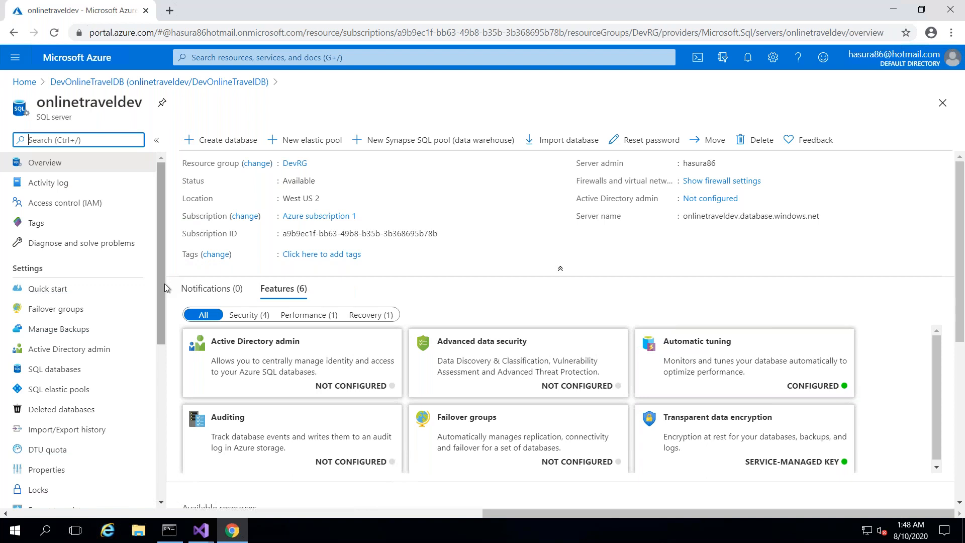
# - Add client IP 13.78.147.104 to the onlinetraveldev server firewall rules and save them
pyautogui.moveTo(164, 284); pyautogui.dragTo(164, 288)
pyautogui.moveTo(161, 301); pyautogui.dragTo(160, 394)
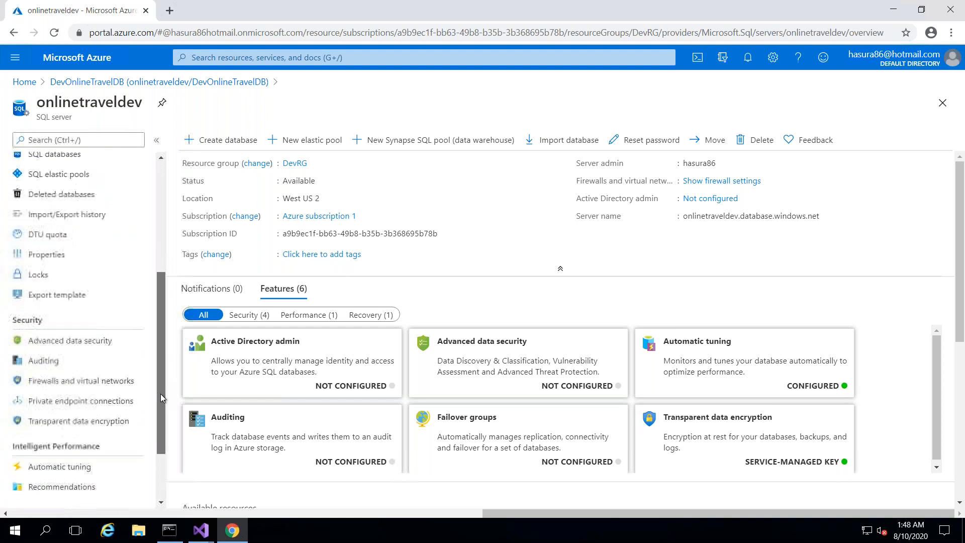
pyautogui.click(83, 385)
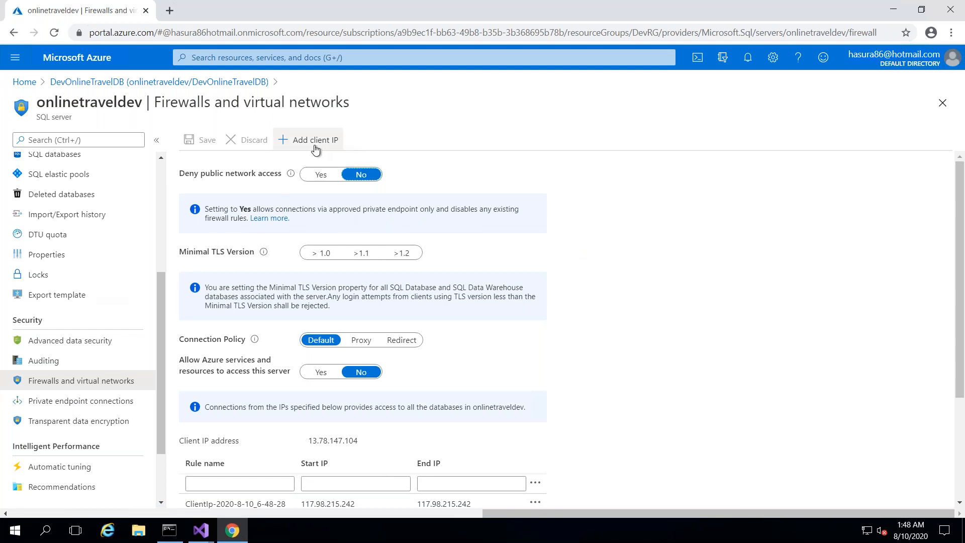
pyautogui.click(313, 143)
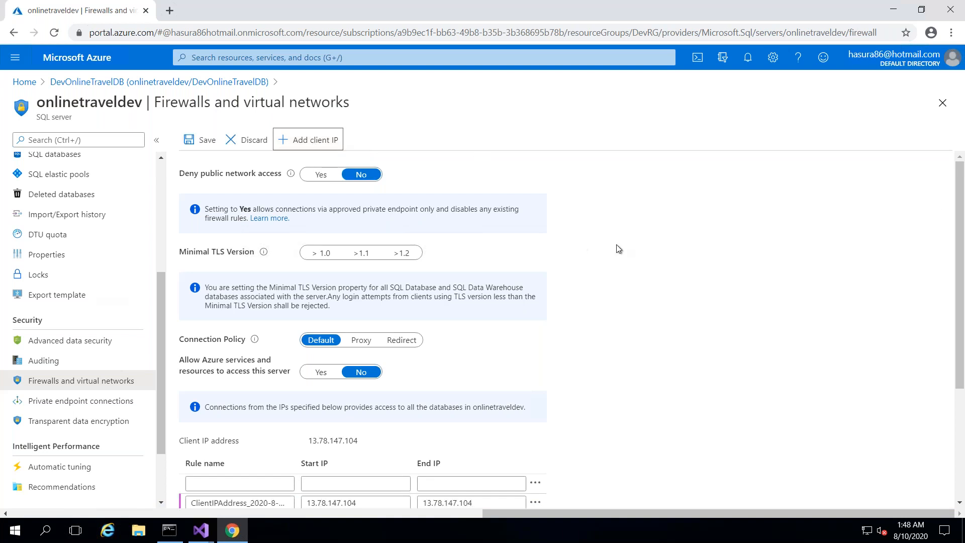
pyautogui.moveTo(962, 226); pyautogui.dragTo(963, 290)
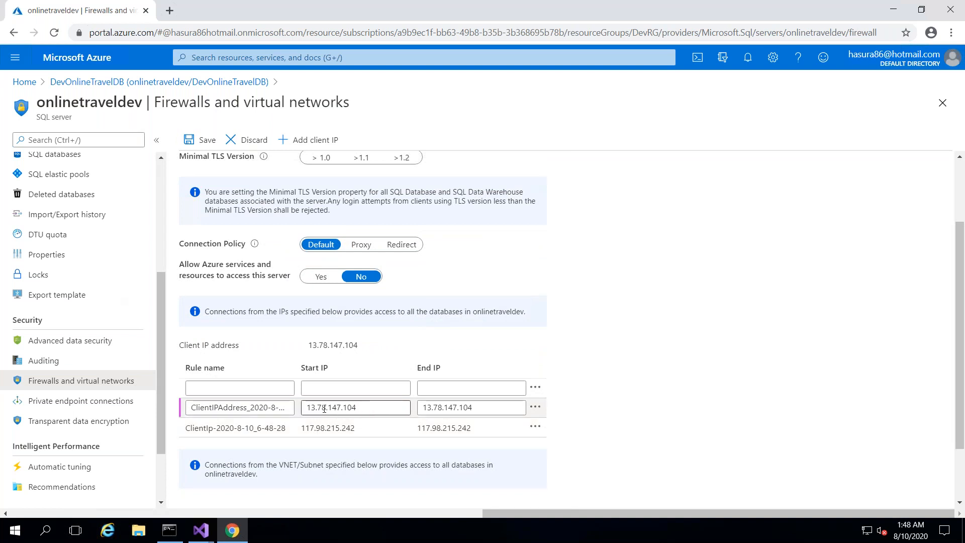
pyautogui.click(849, 341)
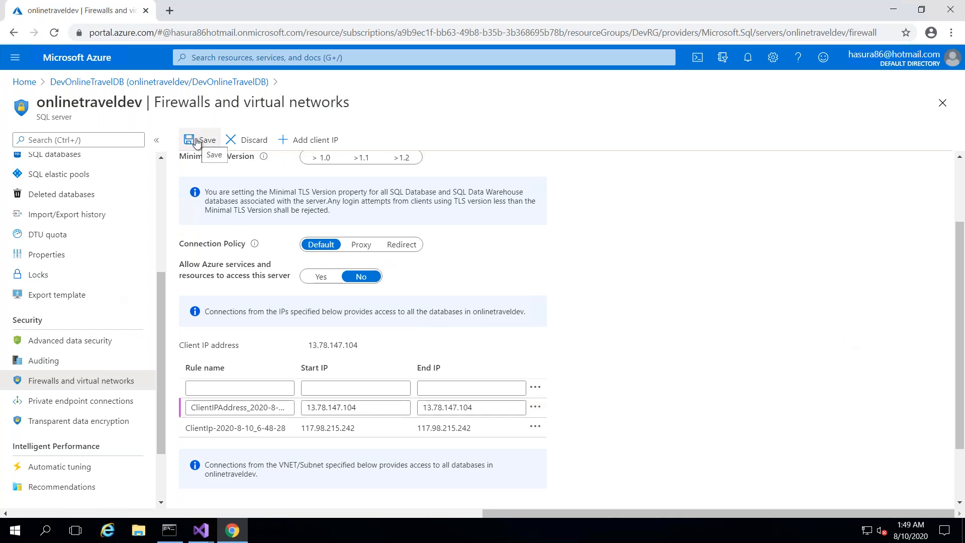
pyautogui.click(197, 140)
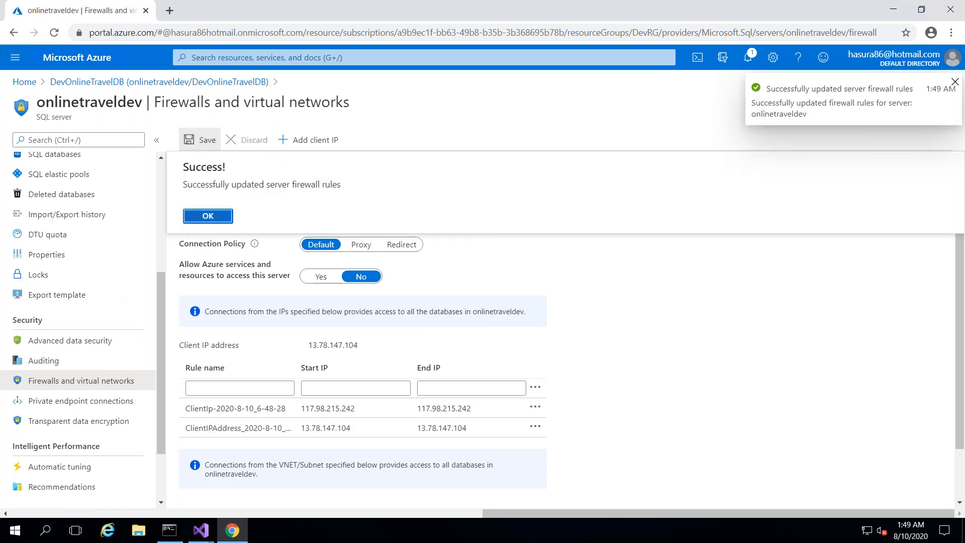
pyautogui.click(217, 215)
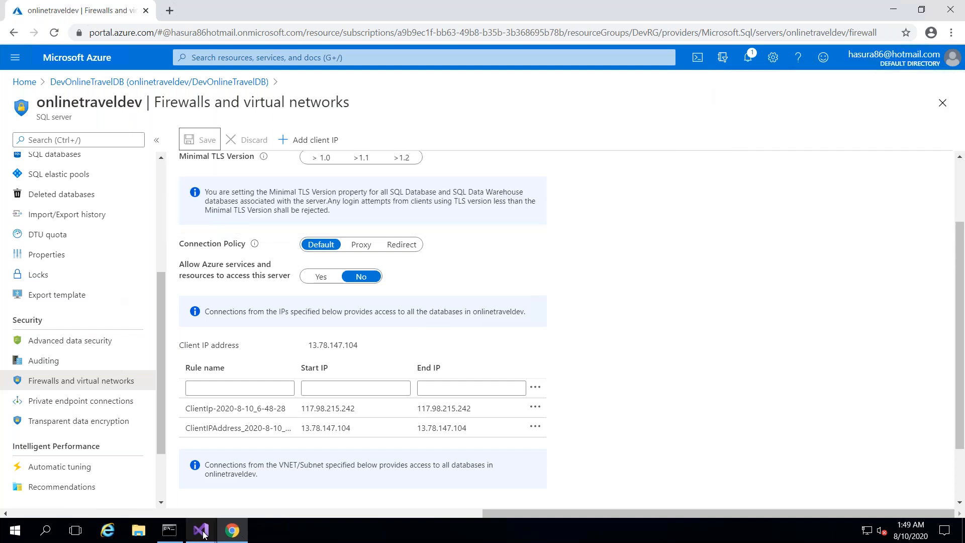
# - Test the dev connection successfully and select DevOnlineTravelDB as the development database
pyautogui.moveTo(203, 533)
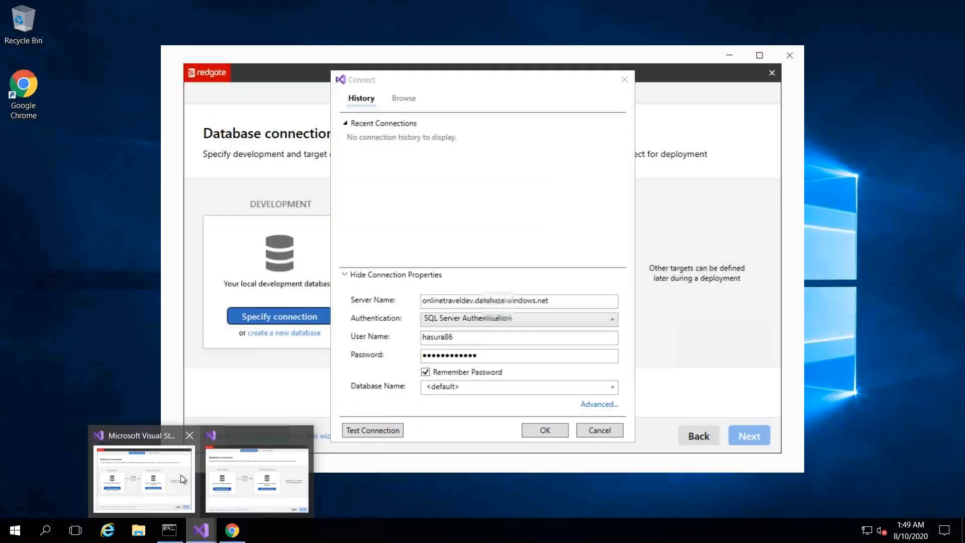
pyautogui.click(181, 479)
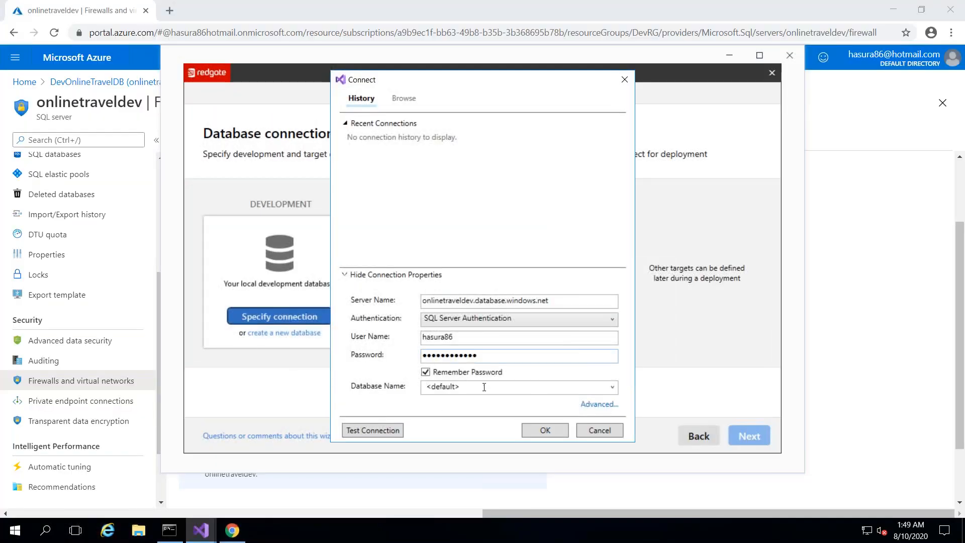
pyautogui.click(373, 431)
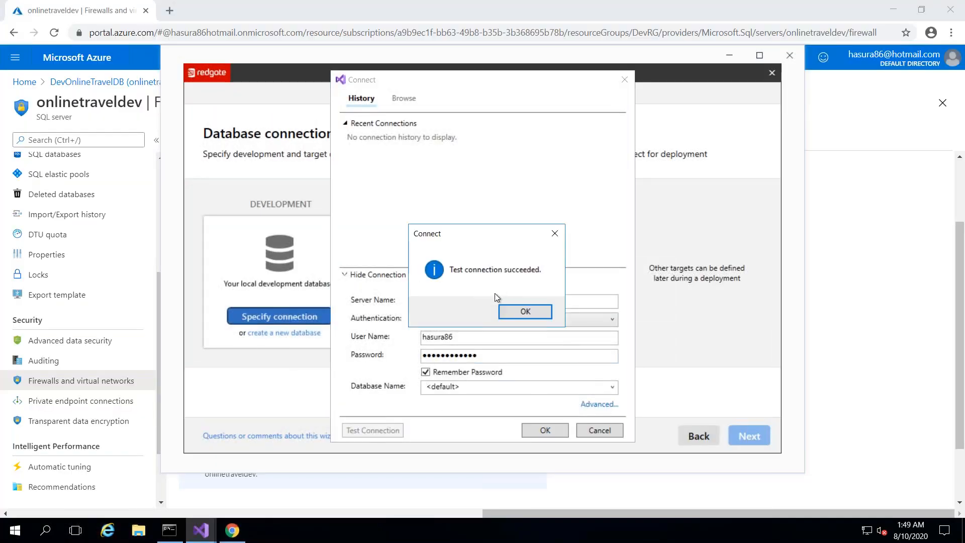
pyautogui.click(514, 310)
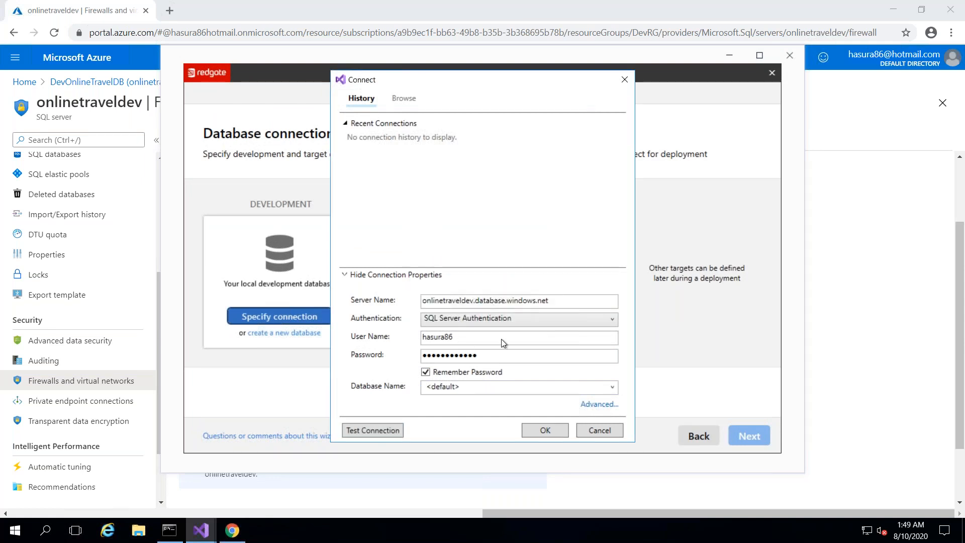
pyautogui.click(612, 387)
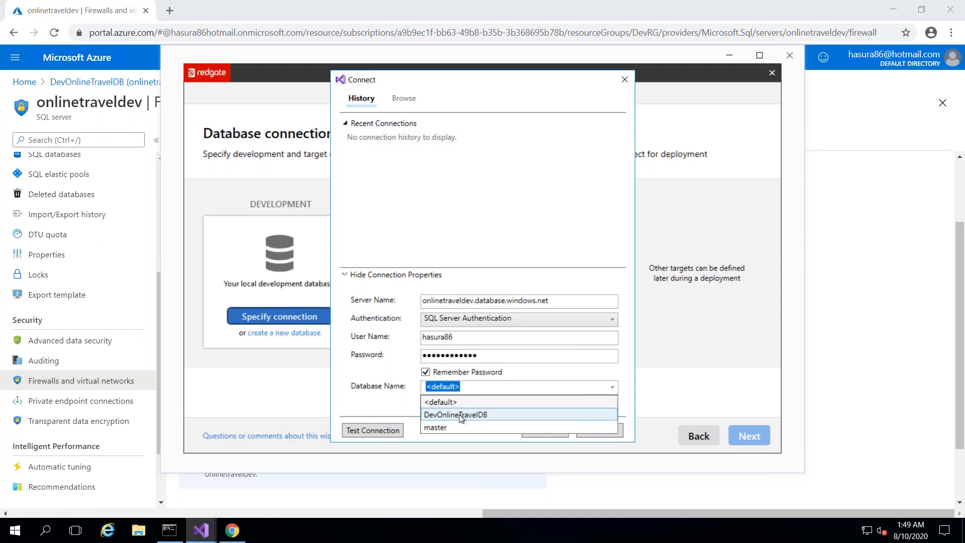
pyautogui.click(459, 414)
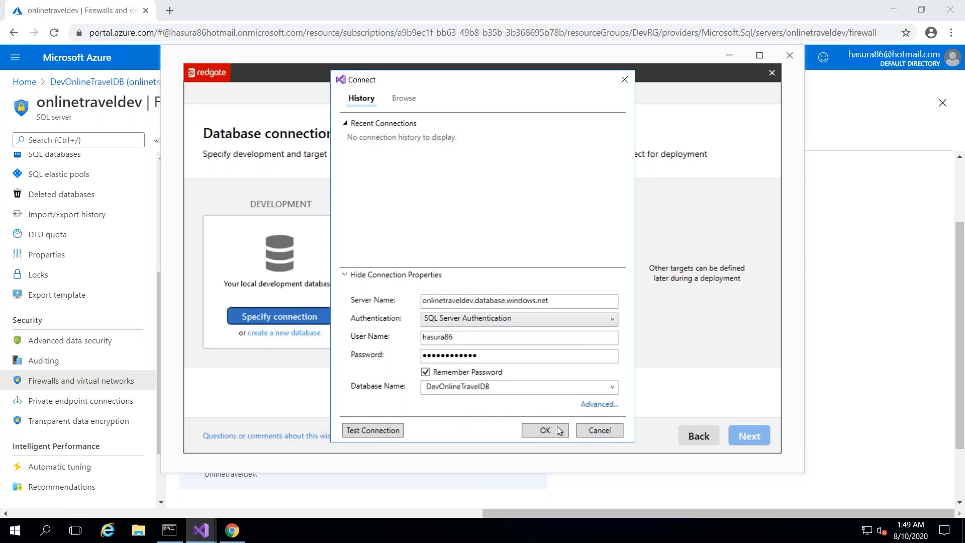
pyautogui.click(545, 430)
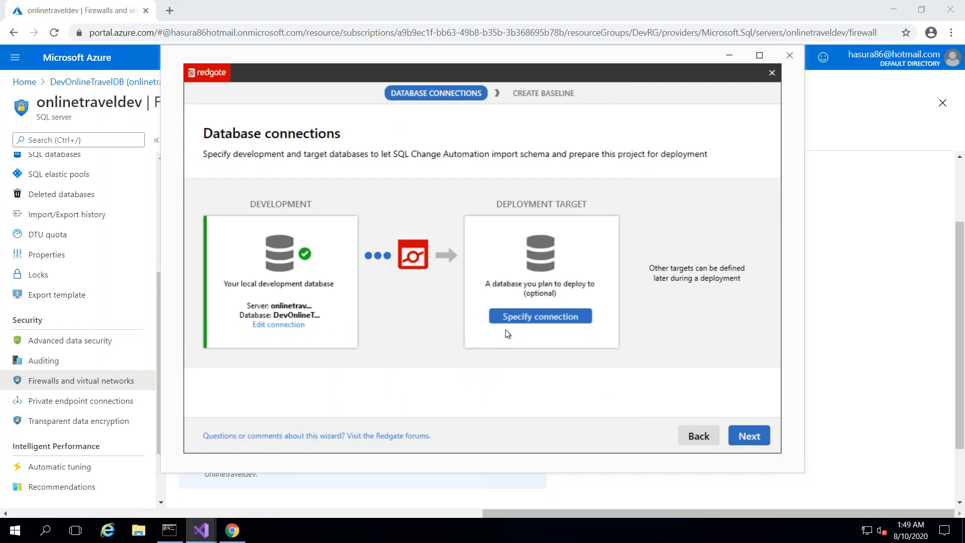
# - Begin specifying the deployment target database, then return to the Azure portal Home page
pyautogui.click(520, 317)
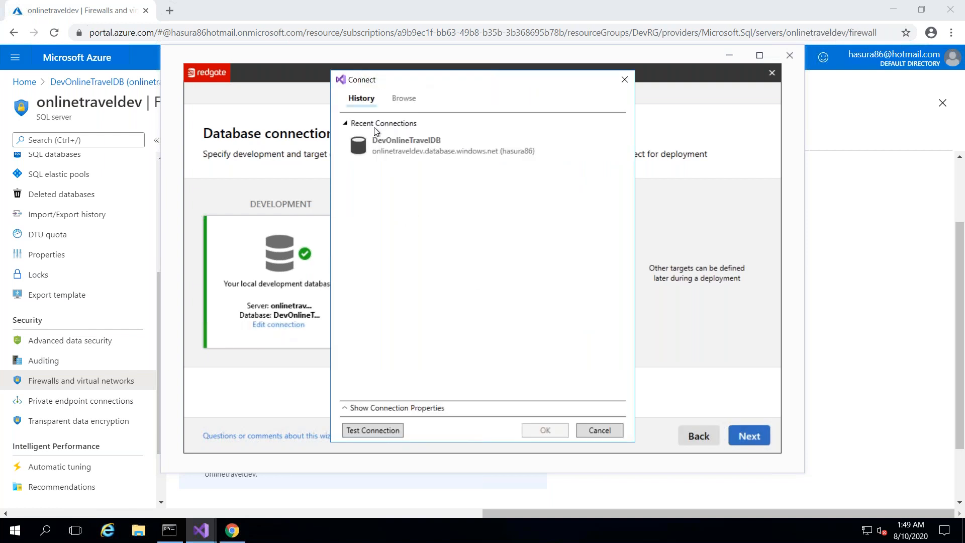
pyautogui.click(397, 99)
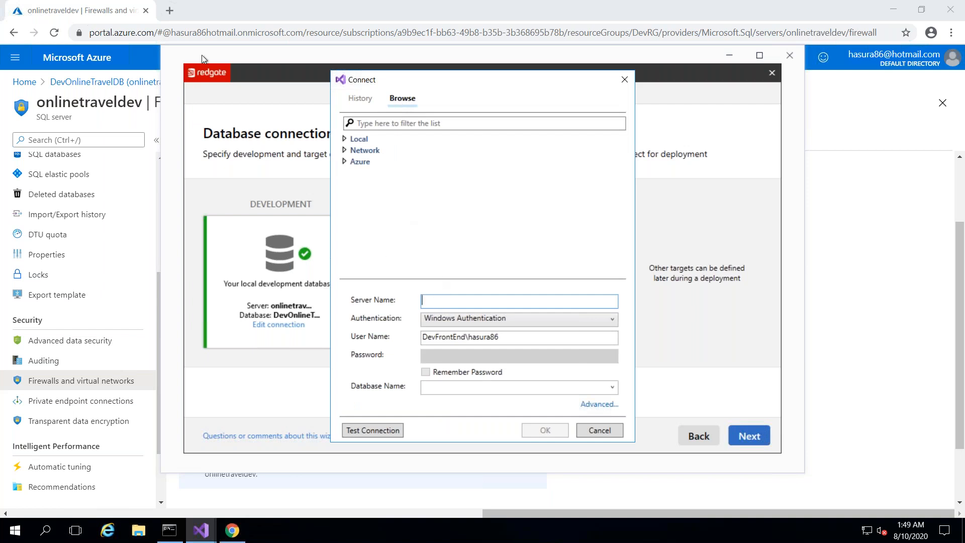
pyautogui.click(269, 7)
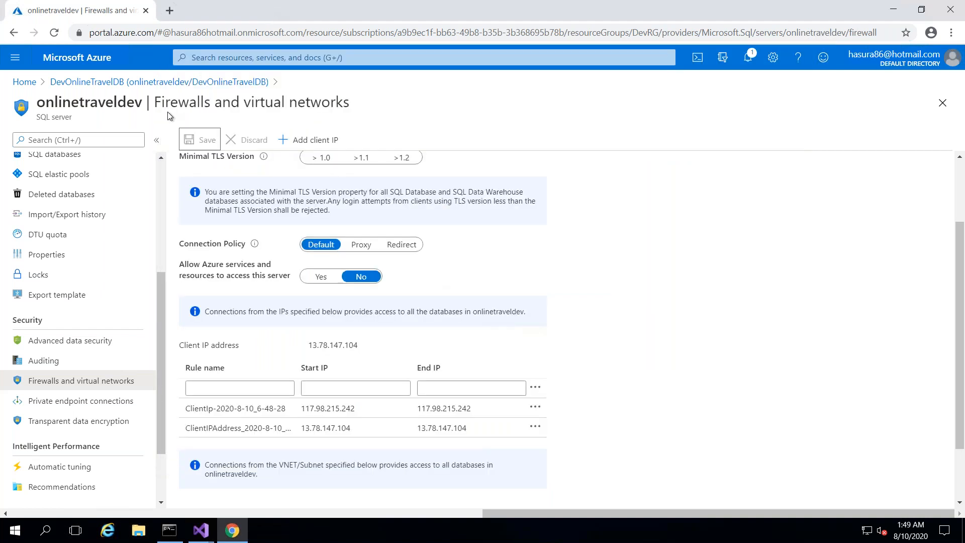
pyautogui.click(24, 82)
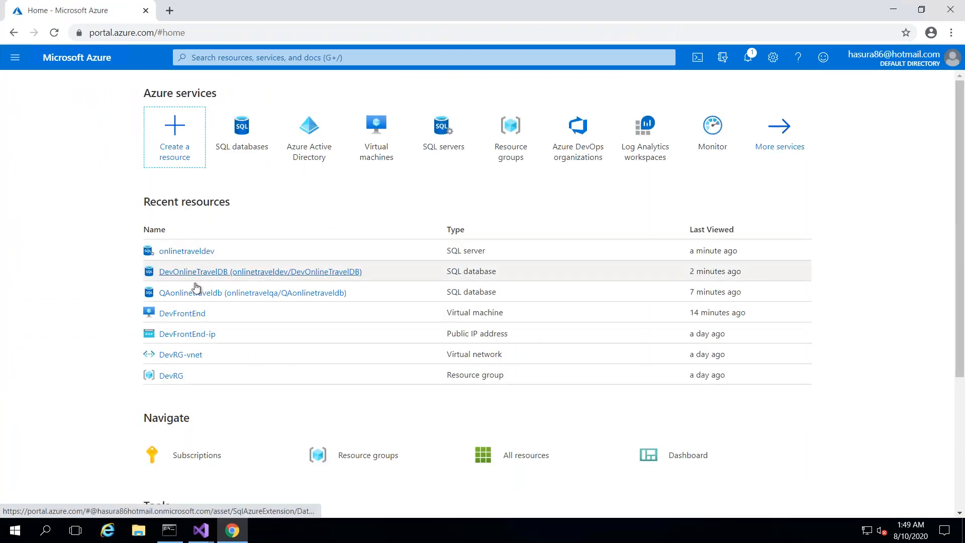
# - Copy the QAonlinetraveldb server name onlinetravelqa.database.windows.net from its Azure overview
pyautogui.click(195, 293)
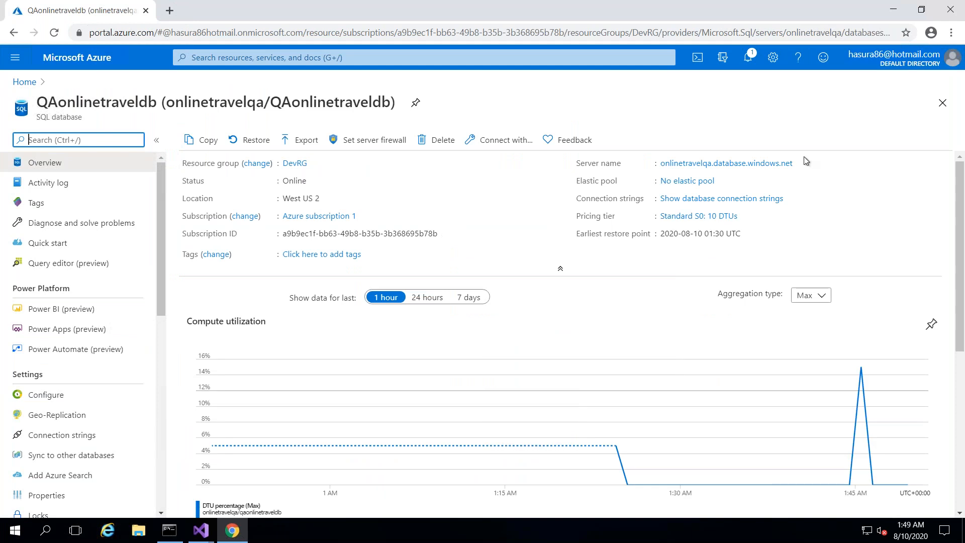
pyautogui.click(800, 164)
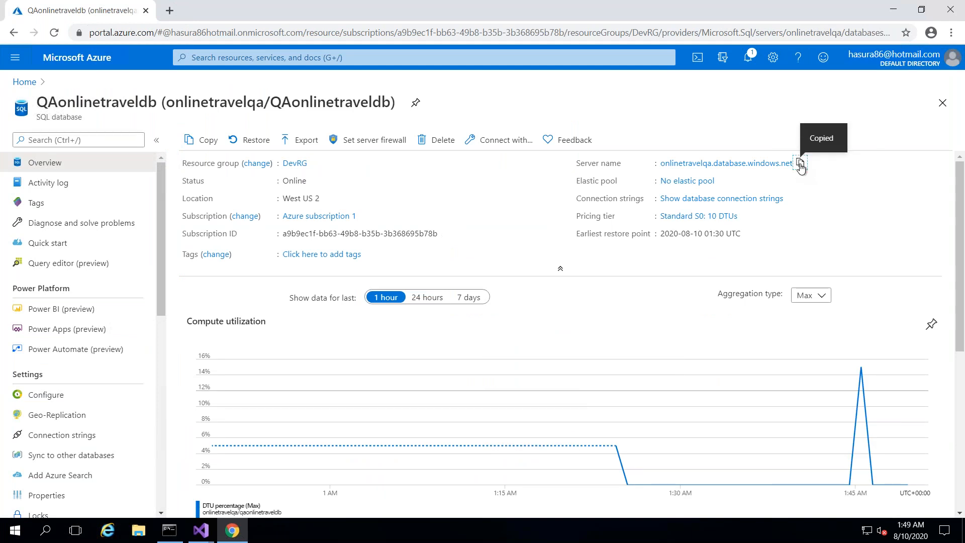
pyautogui.click(207, 530)
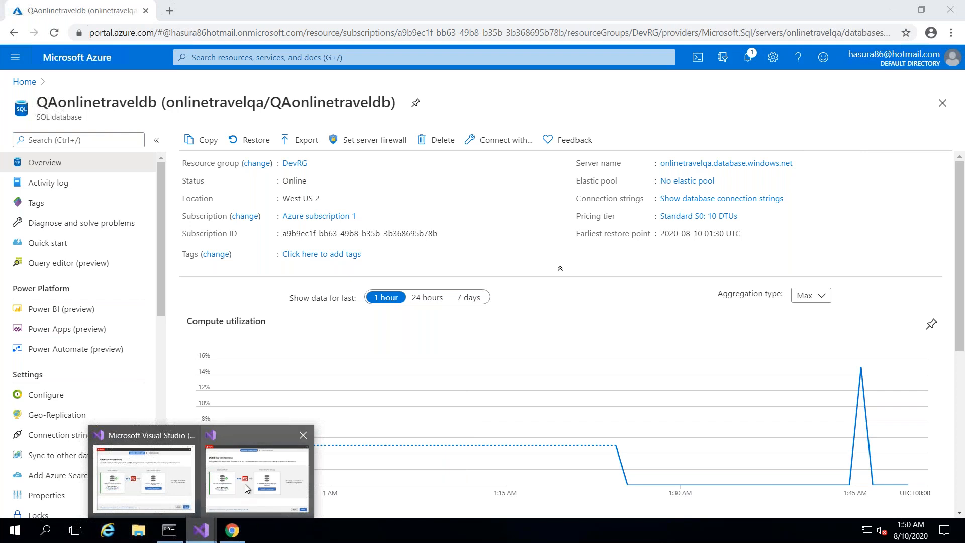
# - Enter onlinetravelqa.database.windows.net with SQL Server Authentication login credentials and Remember Password ticked
pyautogui.moveTo(245, 484)
pyautogui.click(300, 442)
pyautogui.click(476, 302)
pyautogui.hotkey('ctrl', 'v')
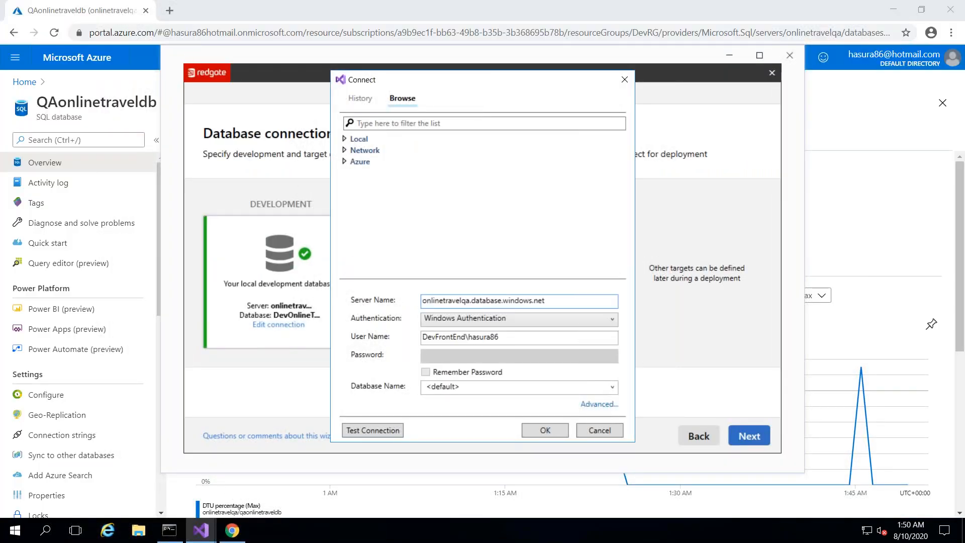
pyautogui.click(529, 323)
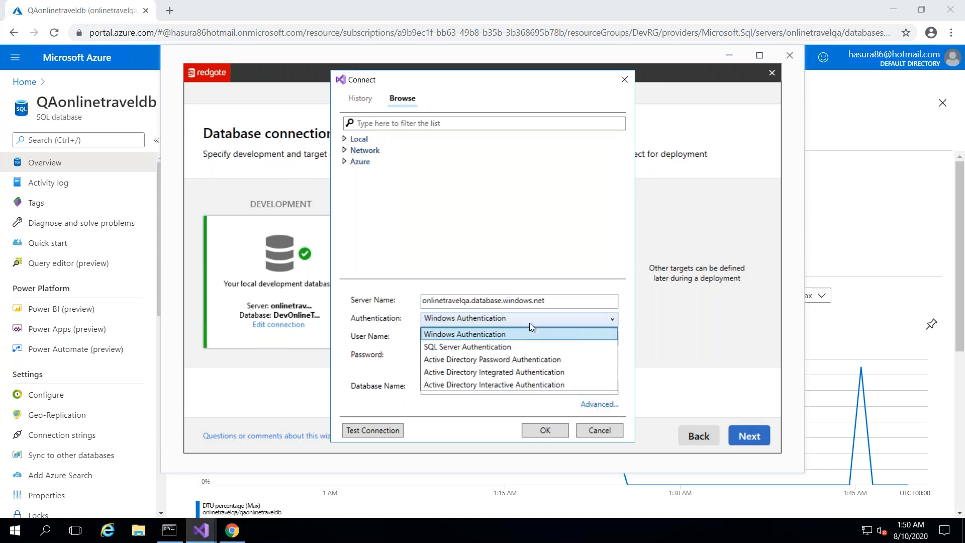
pyautogui.click(497, 348)
pyautogui.click(496, 343)
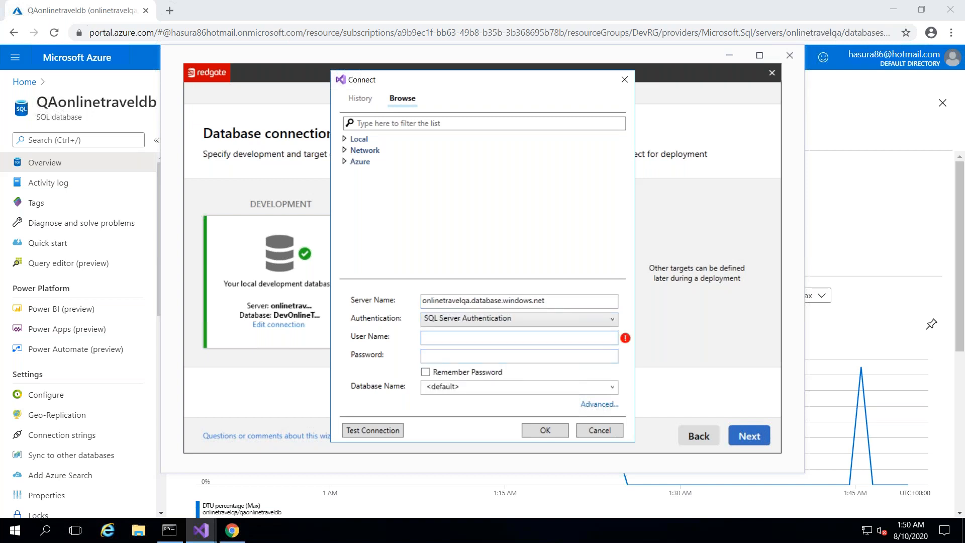
pyautogui.write('hasura86')
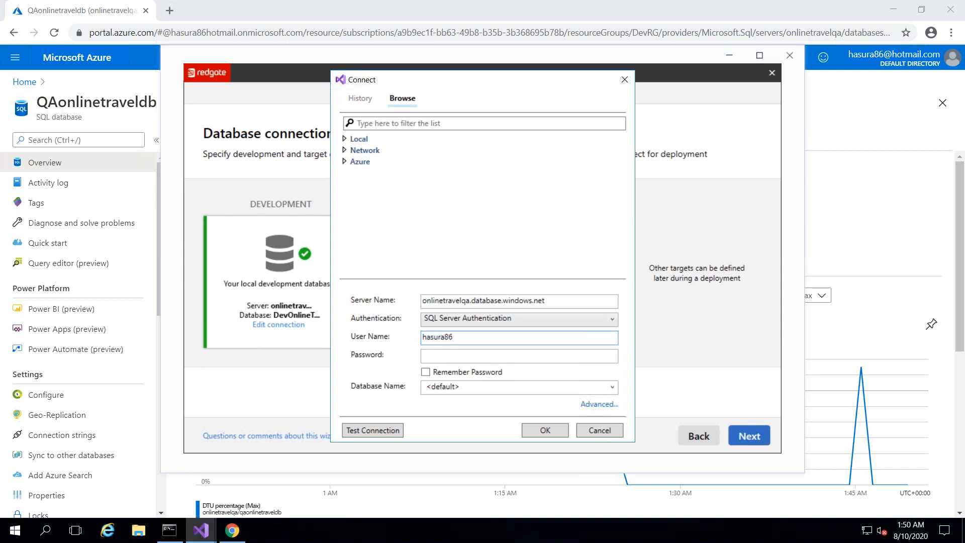
pyautogui.press('Tab')
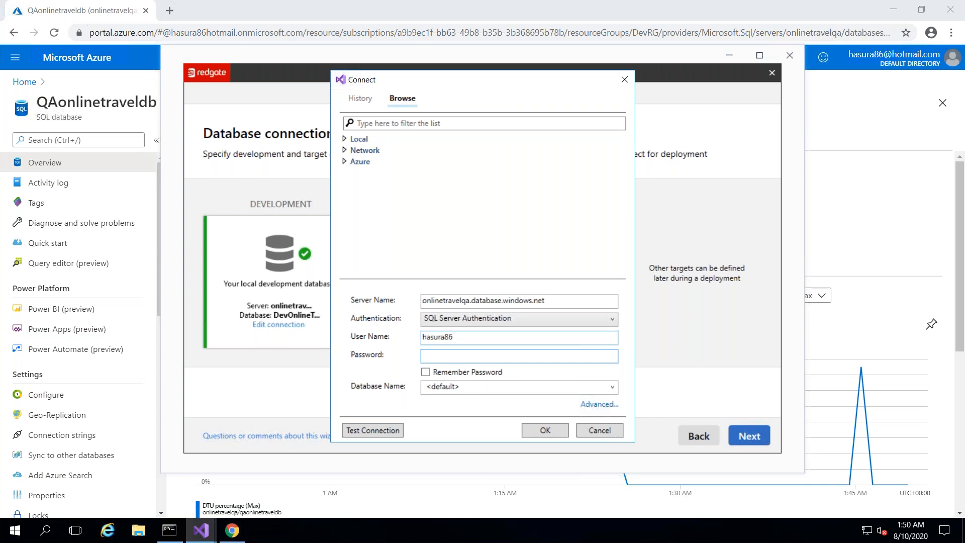
pyautogui.write('•••••••••••')
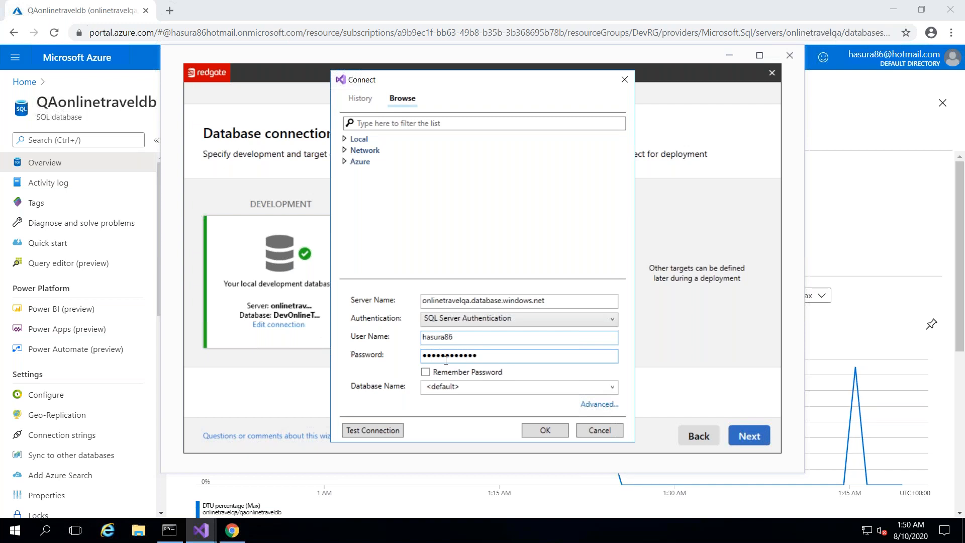
pyautogui.click(426, 372)
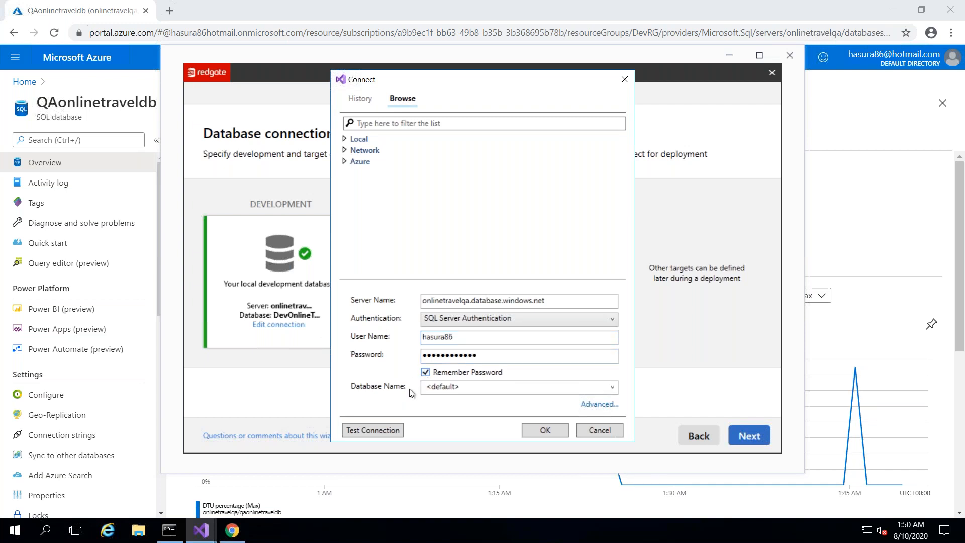
# - Test the QA server connection and dismiss the firewall rule prompt
pyautogui.click(378, 435)
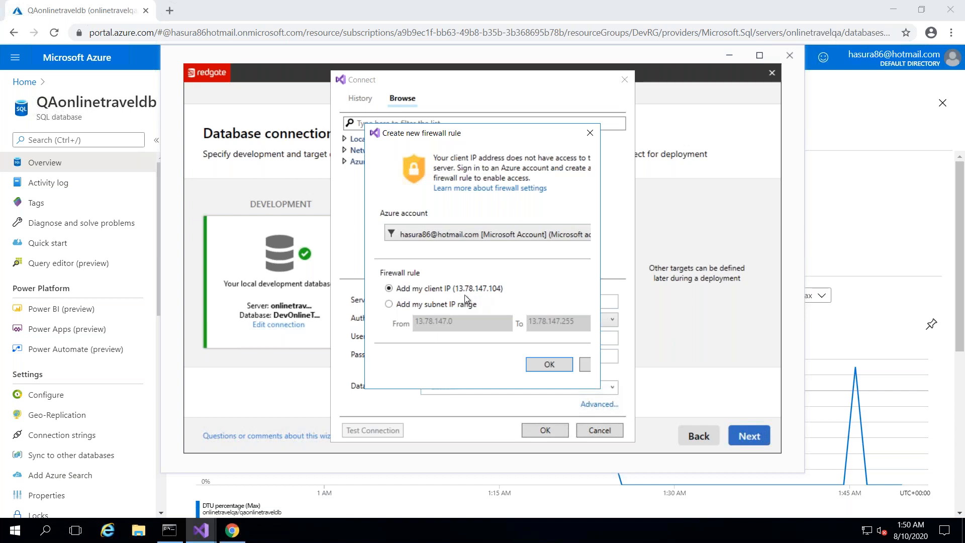
pyautogui.click(585, 370)
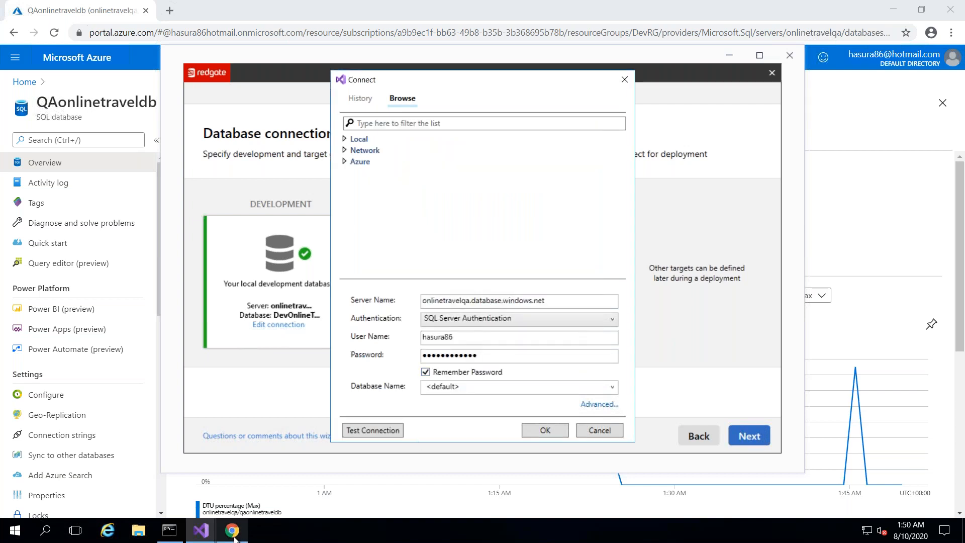
pyautogui.moveTo(234, 533)
pyautogui.click(274, 408)
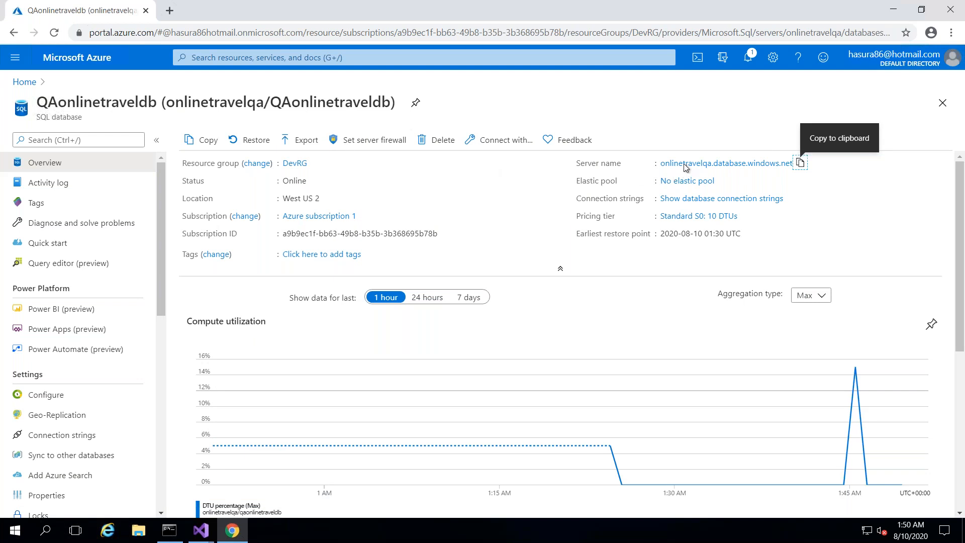
# - Add client IP 13.78.147.104 to the onlinetravelqa server's firewall rules and save
pyautogui.click(727, 163)
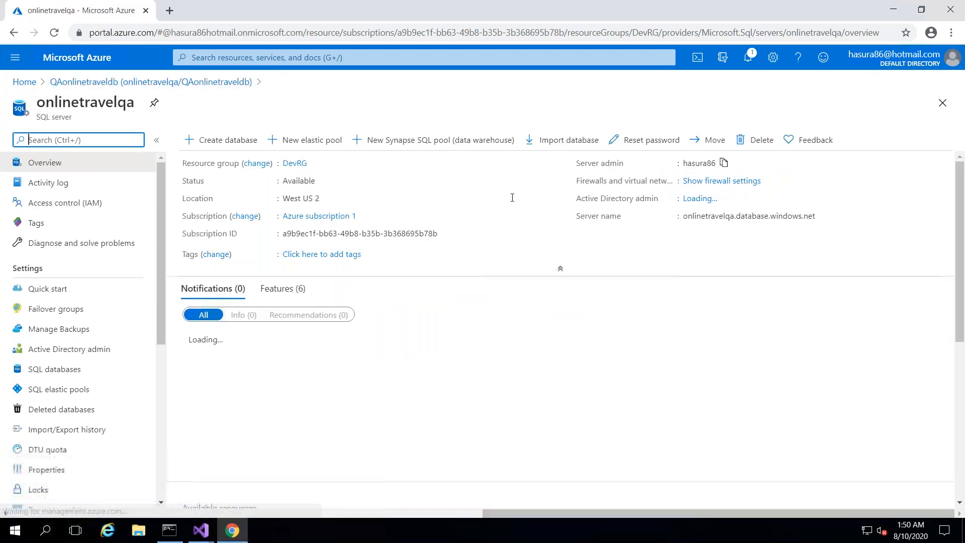
pyautogui.moveTo(161, 331); pyautogui.dragTo(164, 412)
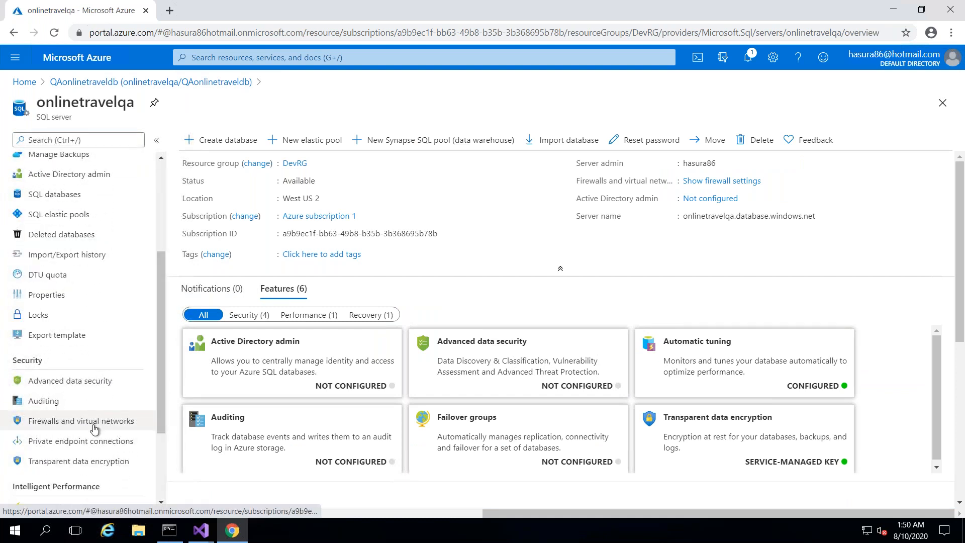
pyautogui.click(94, 428)
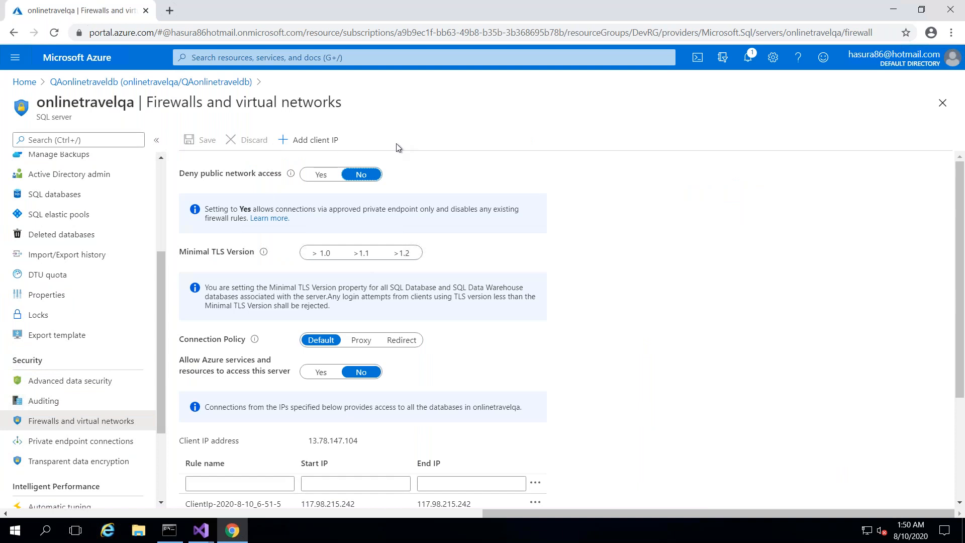
pyautogui.moveTo(961, 222); pyautogui.dragTo(961, 264)
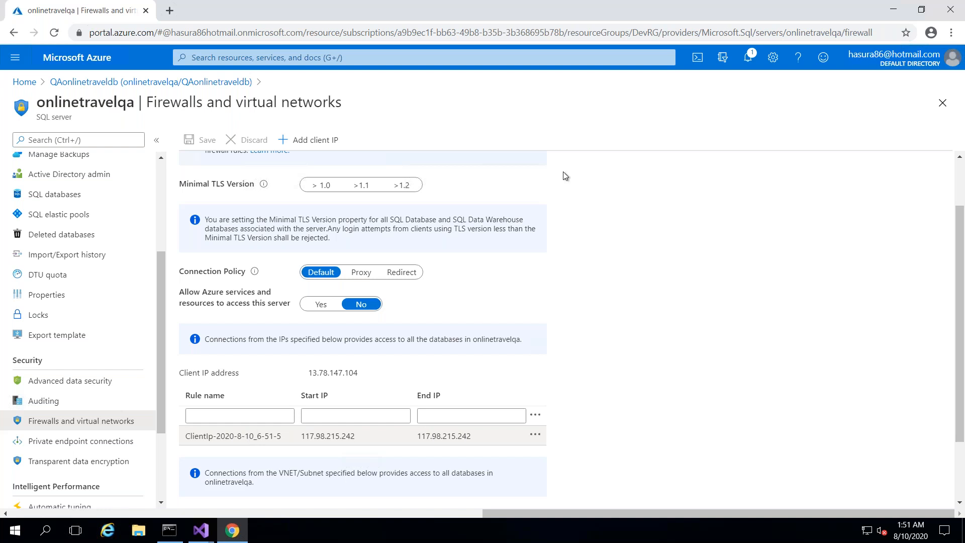
pyautogui.click(309, 140)
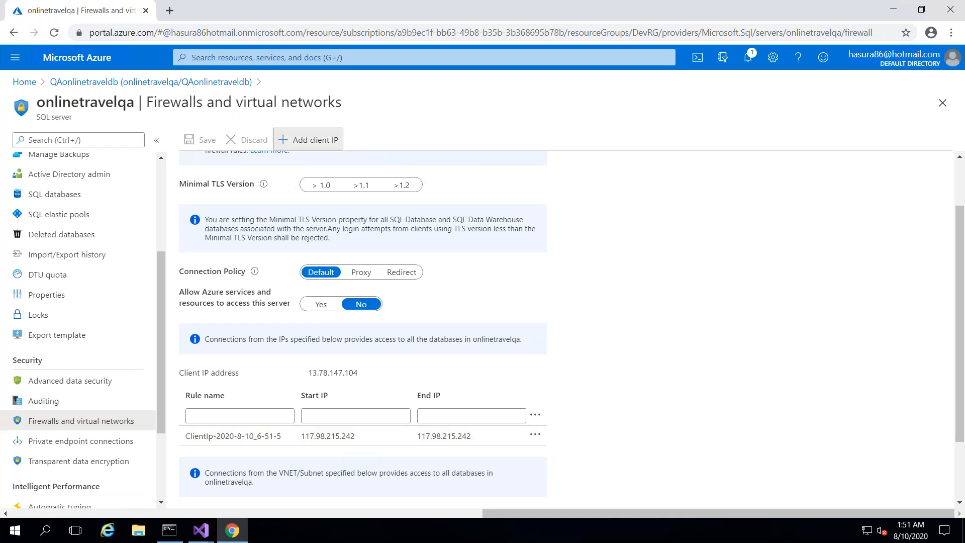
pyautogui.click(344, 440)
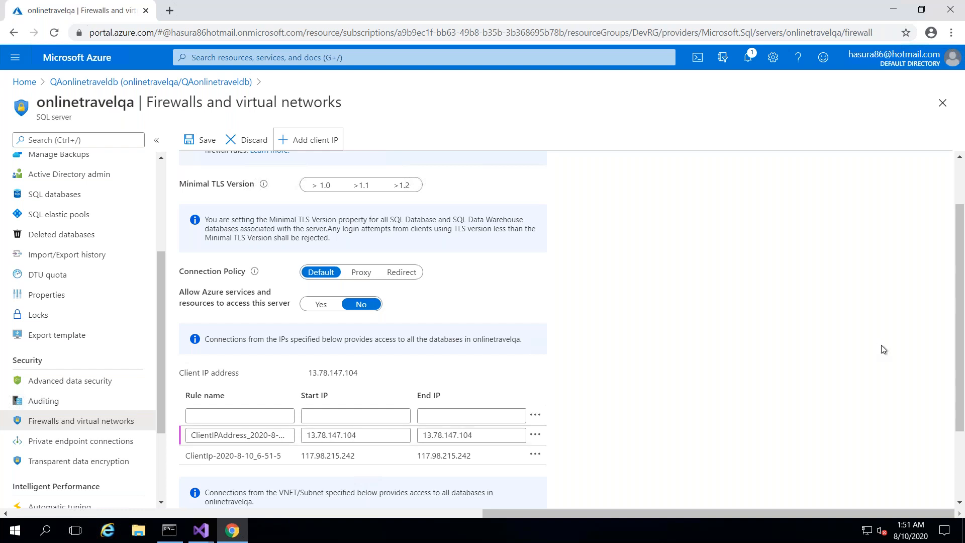
pyautogui.moveTo(961, 329); pyautogui.dragTo(962, 408)
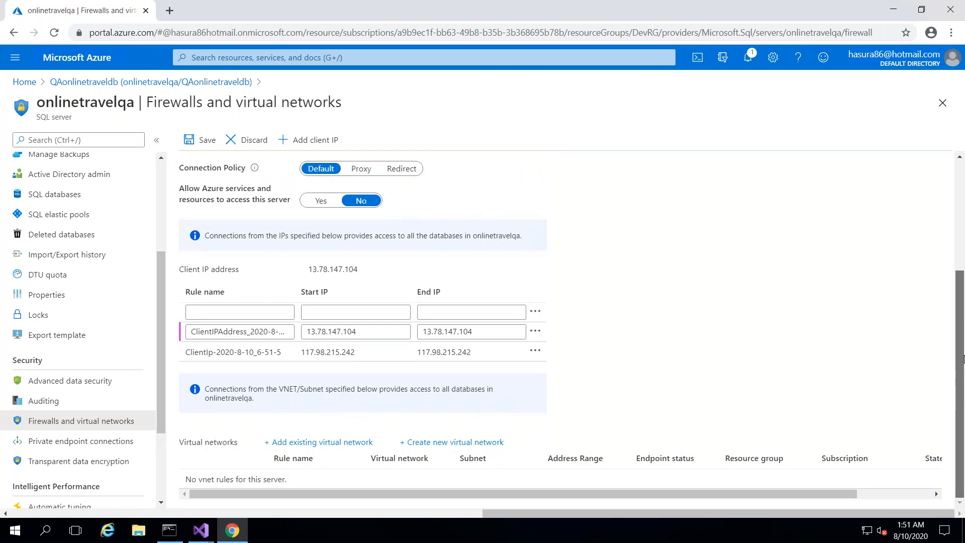
pyautogui.scroll(4, 962, 358)
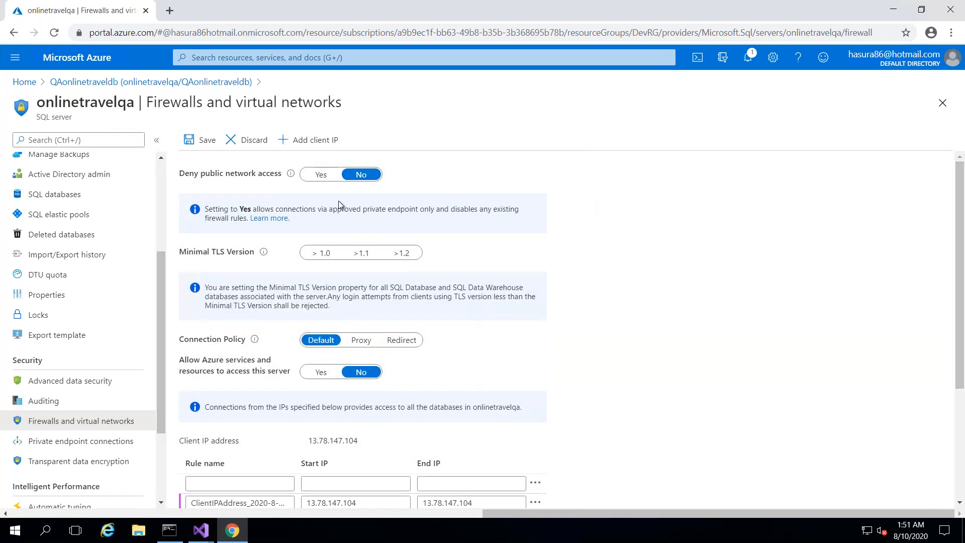
pyautogui.click(194, 145)
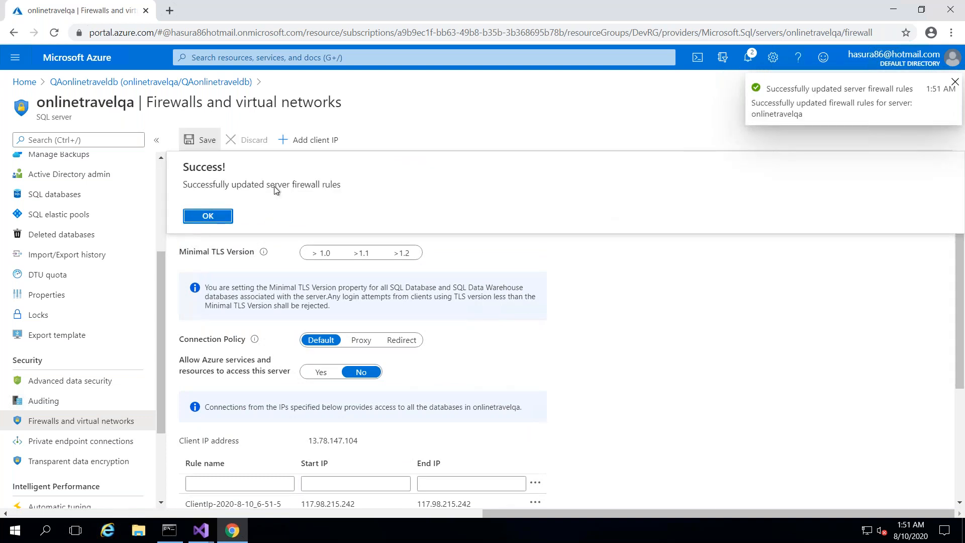
pyautogui.click(208, 216)
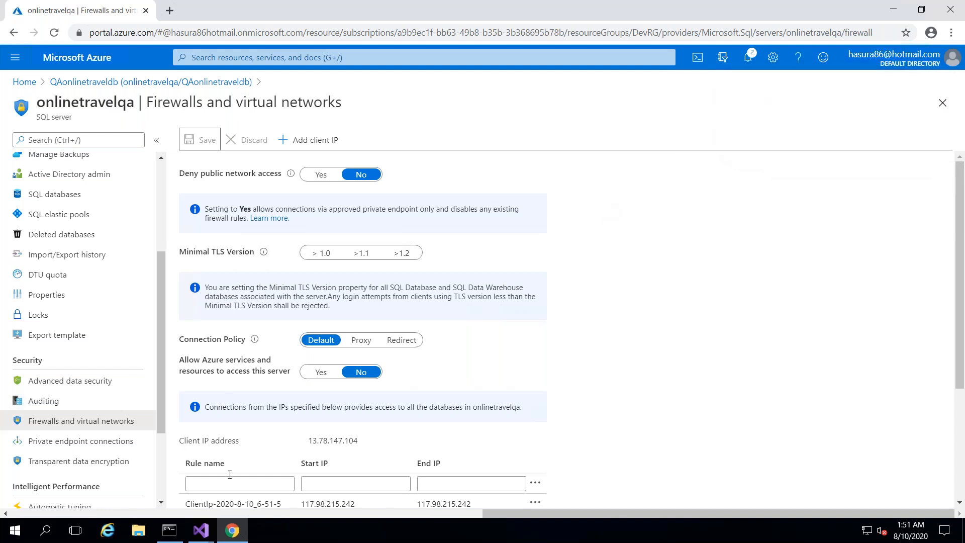
# - Retest the QA connection, pick QAonlinetraveldb as target database, and advance to Create baseline
pyautogui.moveTo(203, 531)
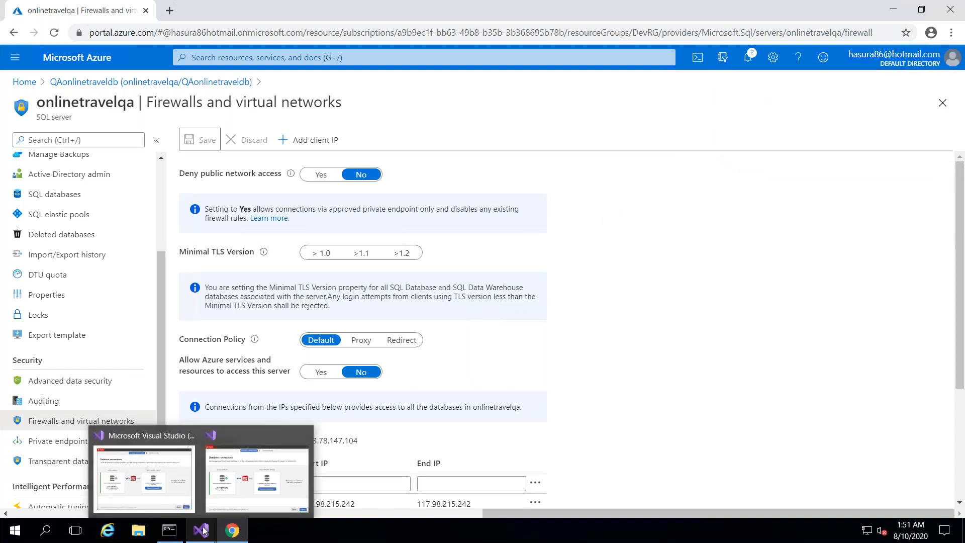
pyautogui.click(231, 472)
pyautogui.click(369, 430)
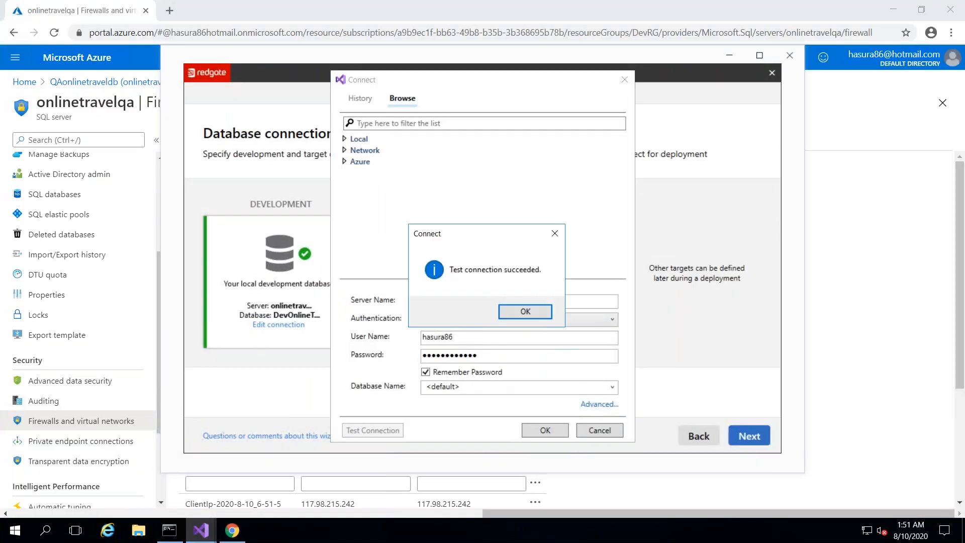
pyautogui.click(540, 312)
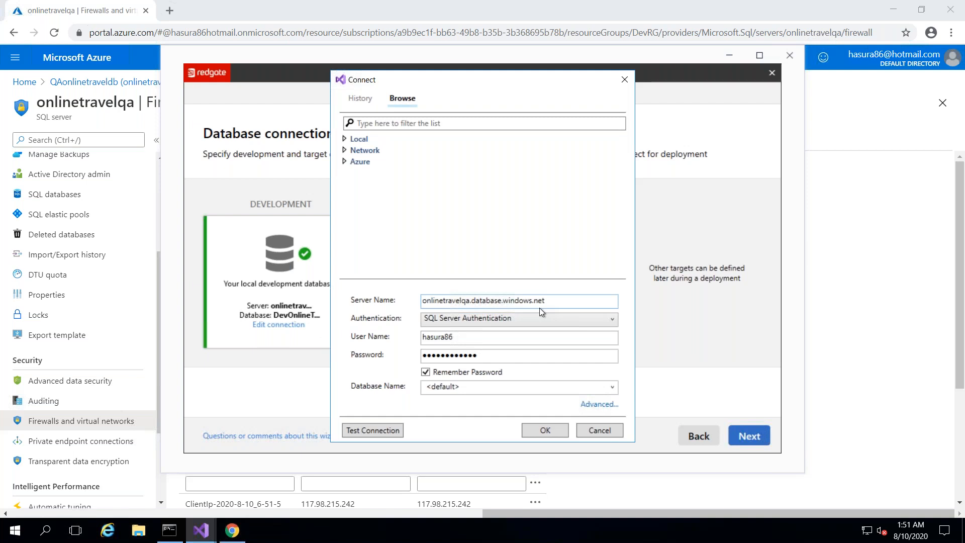
pyautogui.click(612, 387)
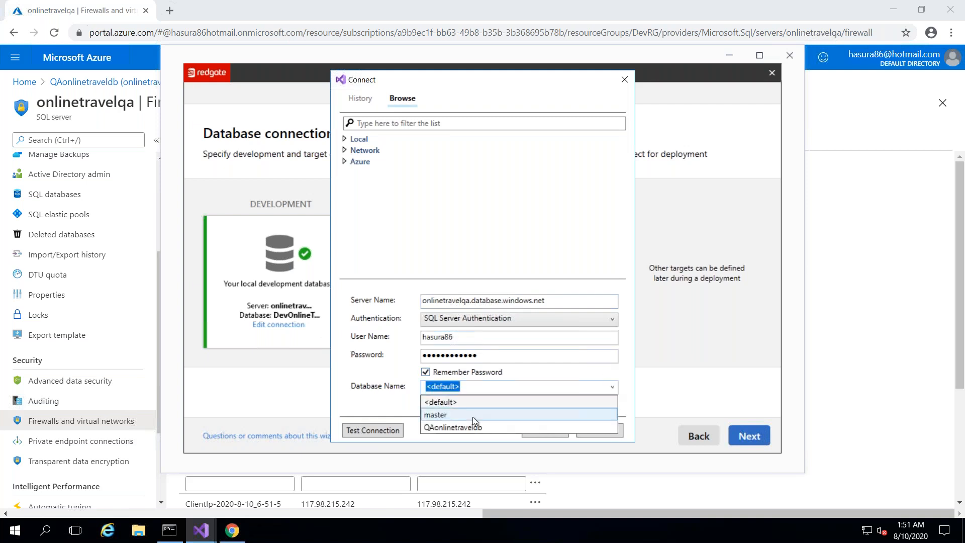
pyautogui.click(459, 427)
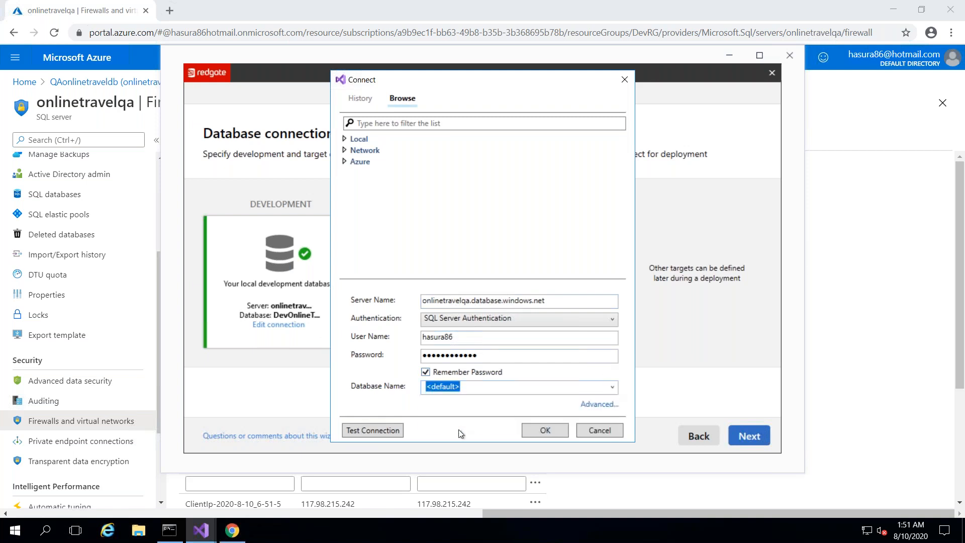
pyautogui.click(545, 431)
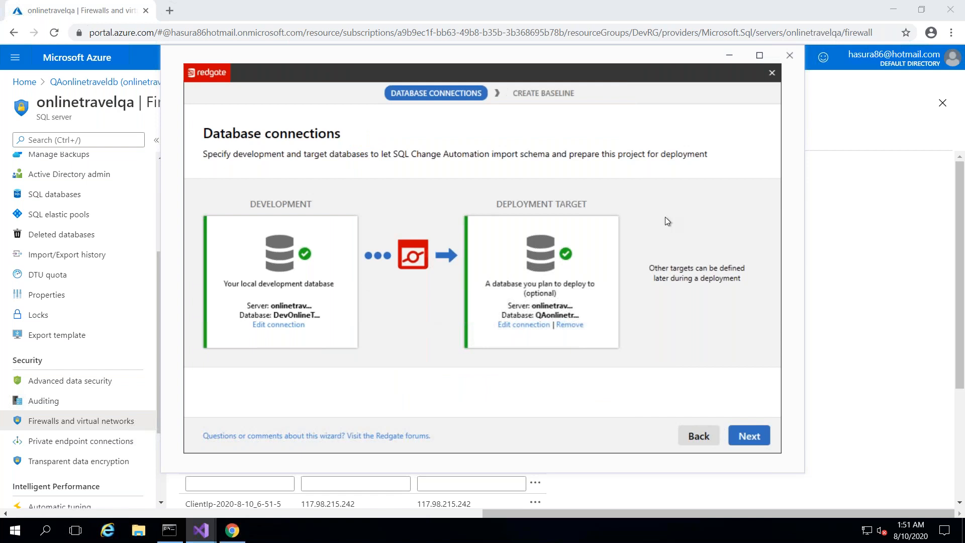
pyautogui.click(743, 441)
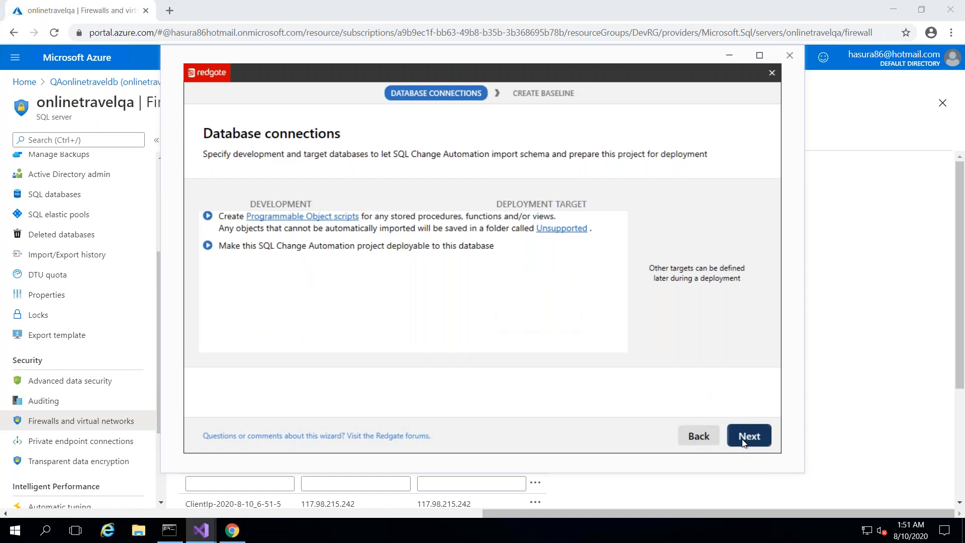
# - Minimize the browser and start creating the baseline from the QAonlinetraveldb database
pyautogui.click(895, 11)
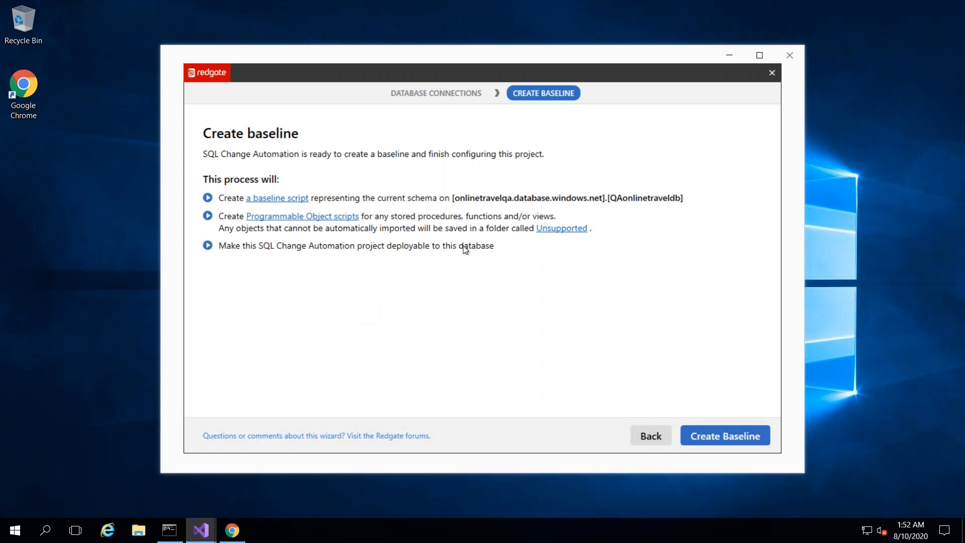
pyautogui.click(712, 436)
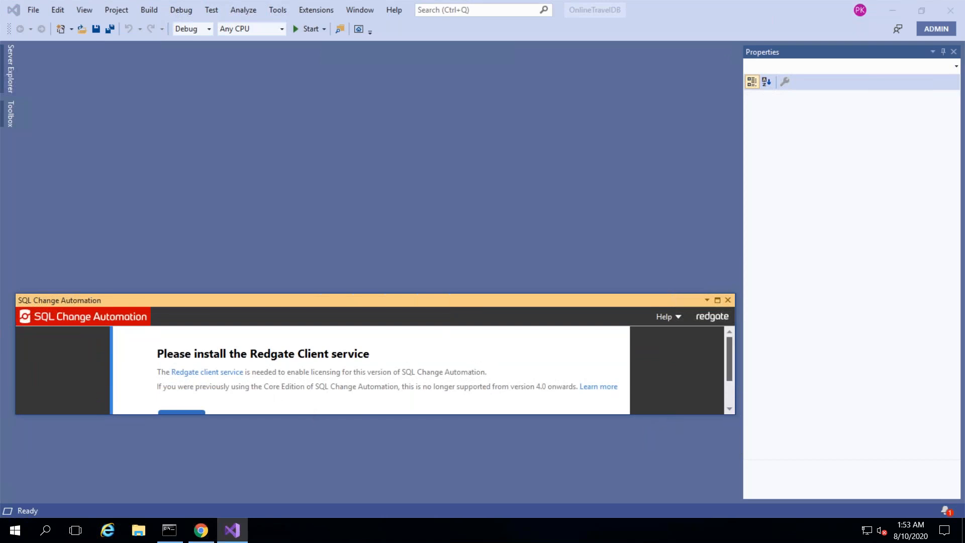
# - Install the Redgate Client service and enlarge the SQL Change Automation panel
pyautogui.moveTo(729, 370); pyautogui.dragTo(729, 396)
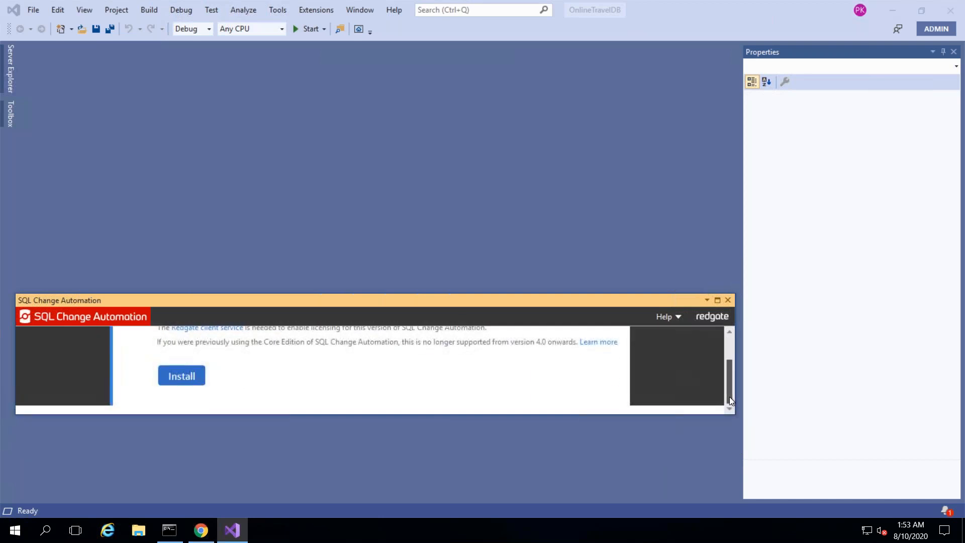
pyautogui.click(192, 377)
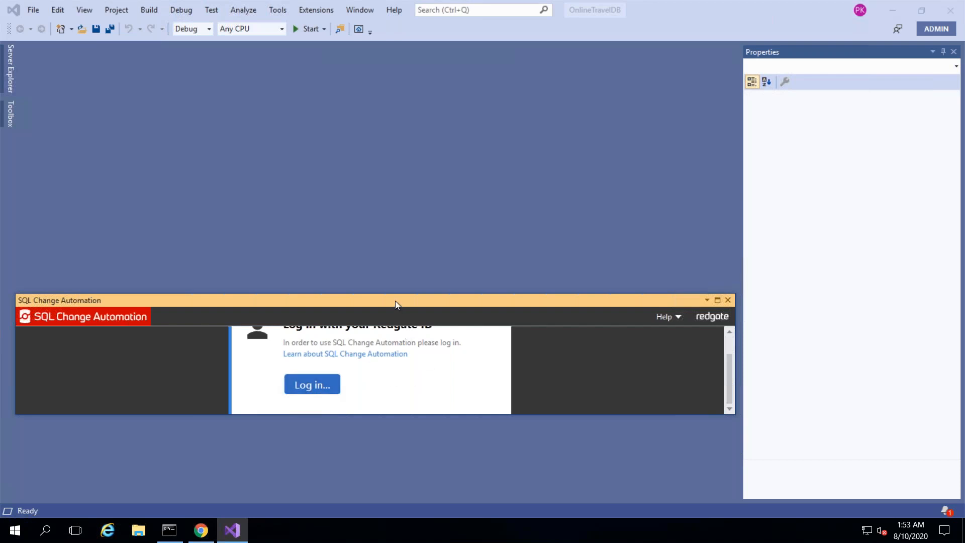
pyautogui.moveTo(392, 291); pyautogui.dragTo(391, 150)
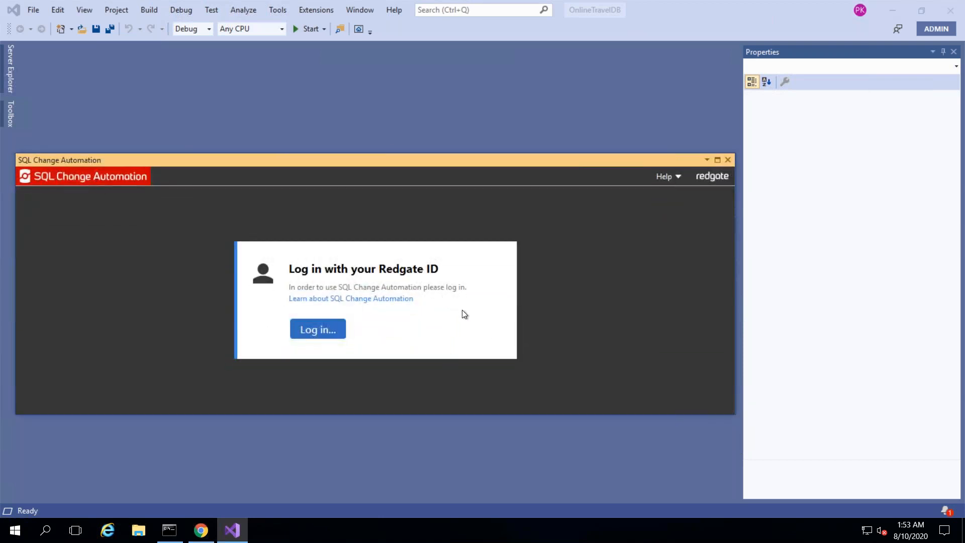
# - Enter the Redgate ID e-mail address and password and submit the login
pyautogui.click(323, 330)
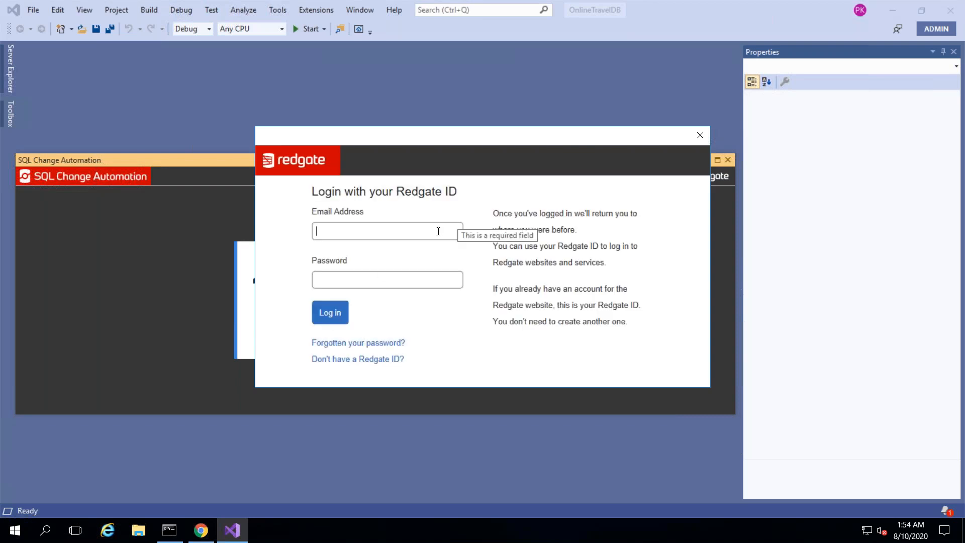
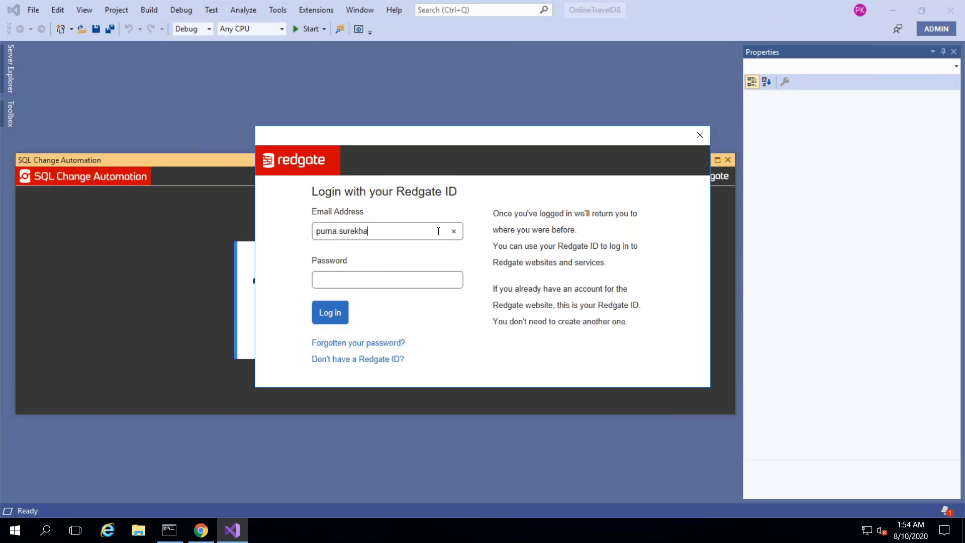
pyautogui.click(398, 282)
pyautogui.write('•••••••••••')
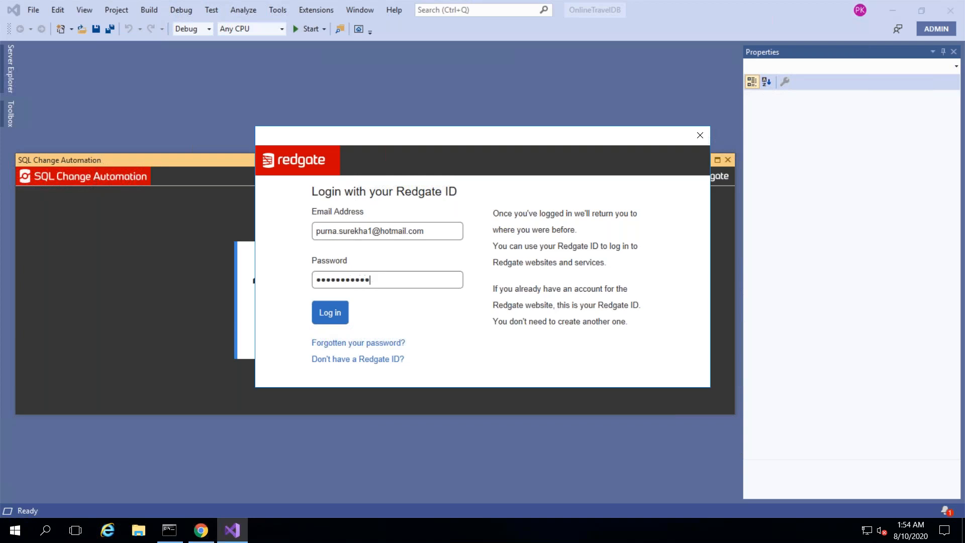
pyautogui.click(342, 316)
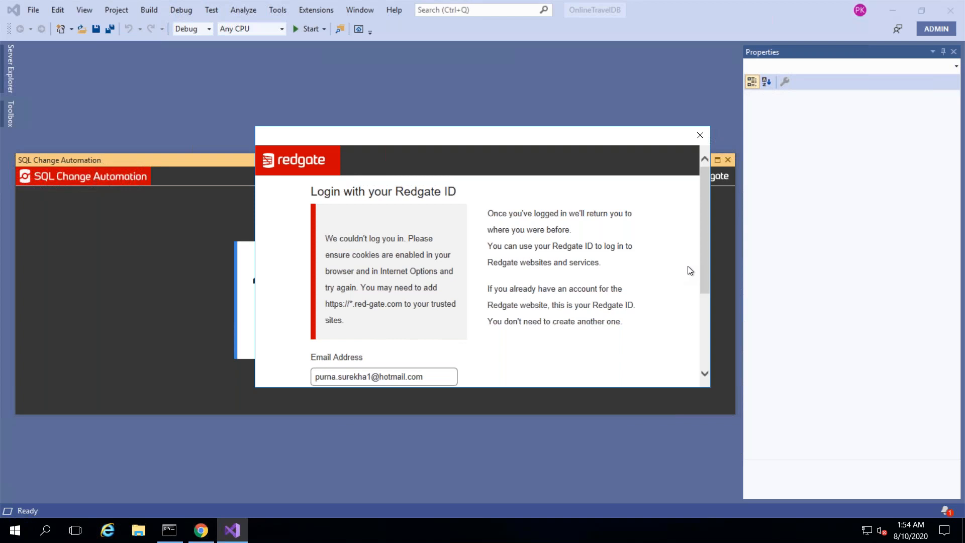
pyautogui.moveTo(704, 273); pyautogui.dragTo(707, 351)
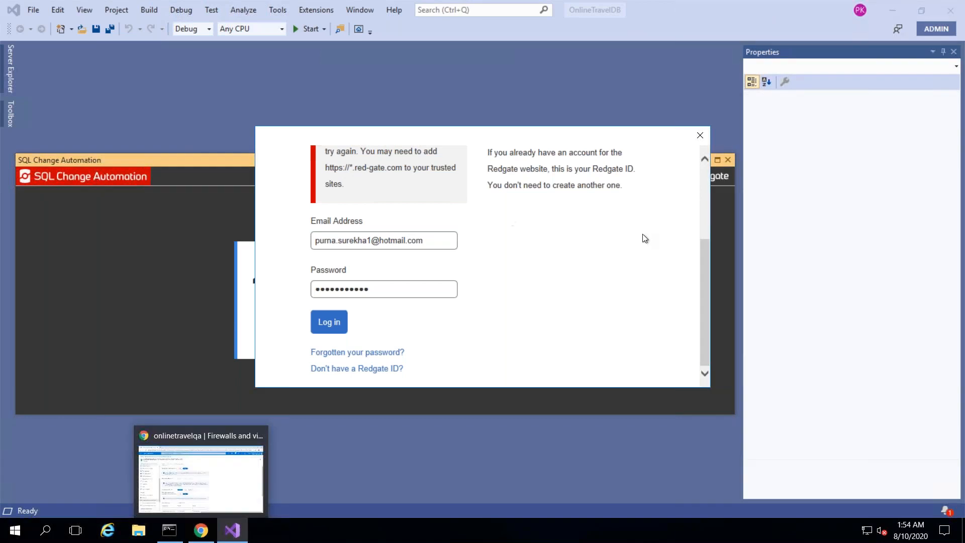
pyautogui.moveTo(703, 249); pyautogui.dragTo(702, 205)
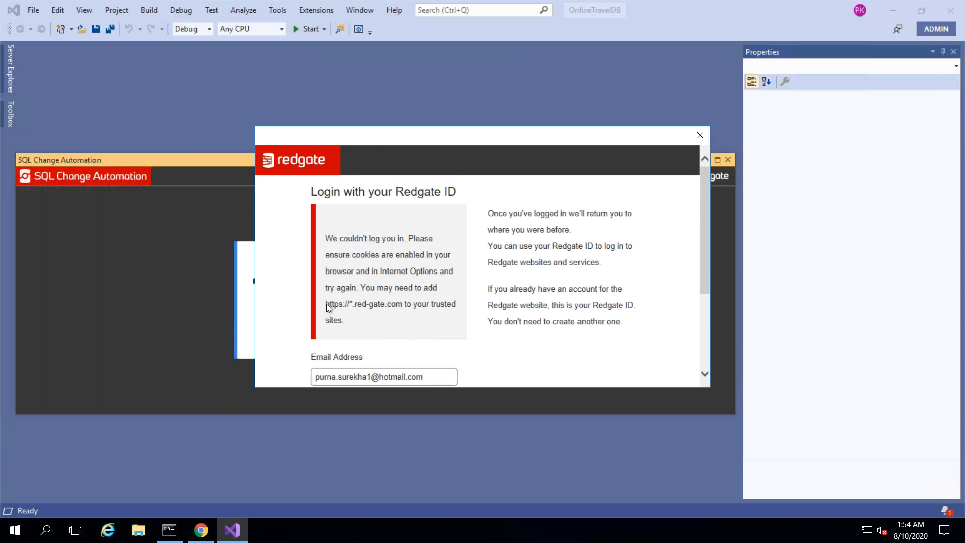
pyautogui.moveTo(327, 304); pyautogui.dragTo(401, 306)
pyautogui.hotkey('ctrl', 'c')
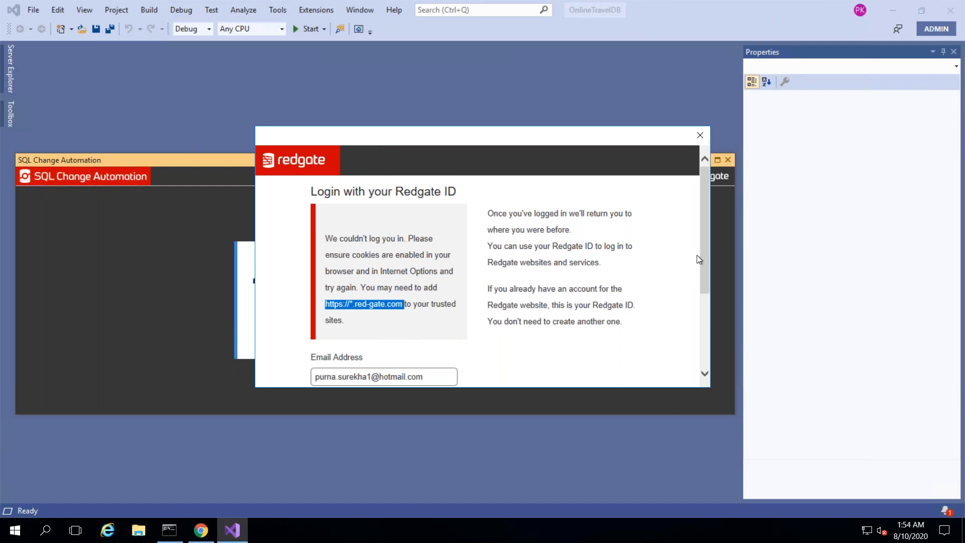
pyautogui.moveTo(707, 285); pyautogui.dragTo(707, 341)
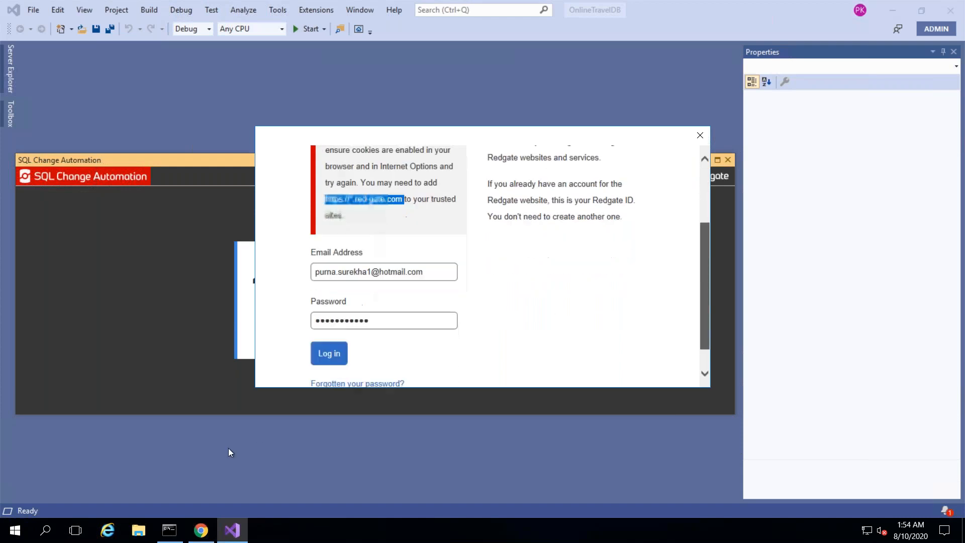
pyautogui.moveTo(201, 531)
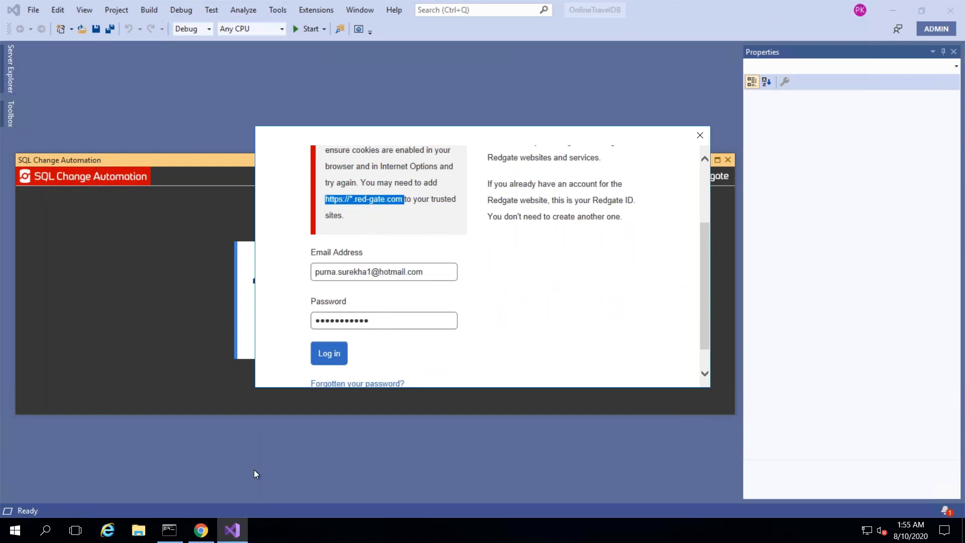
pyautogui.click(107, 531)
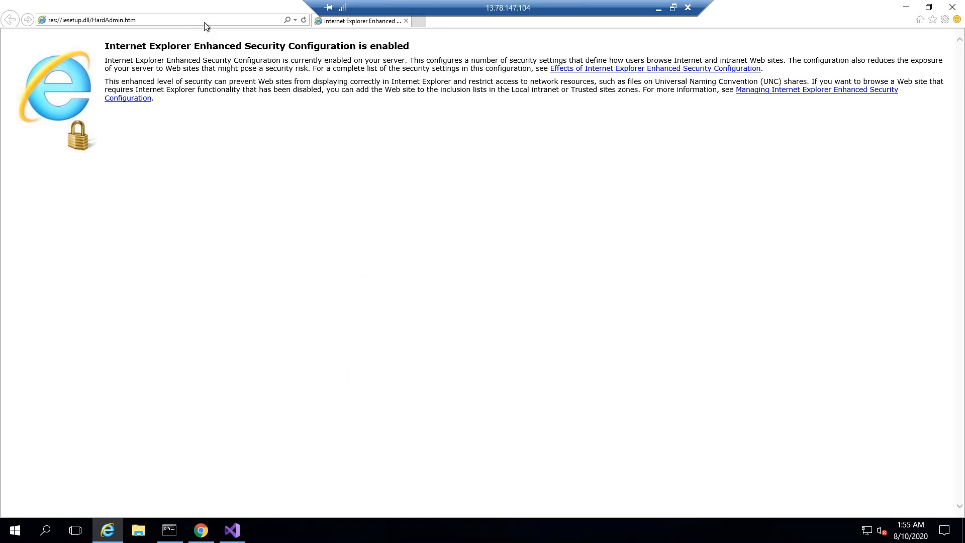
# - Navigate Internet Explorer to google.com, accepting the secure connection alert
pyautogui.click(204, 22)
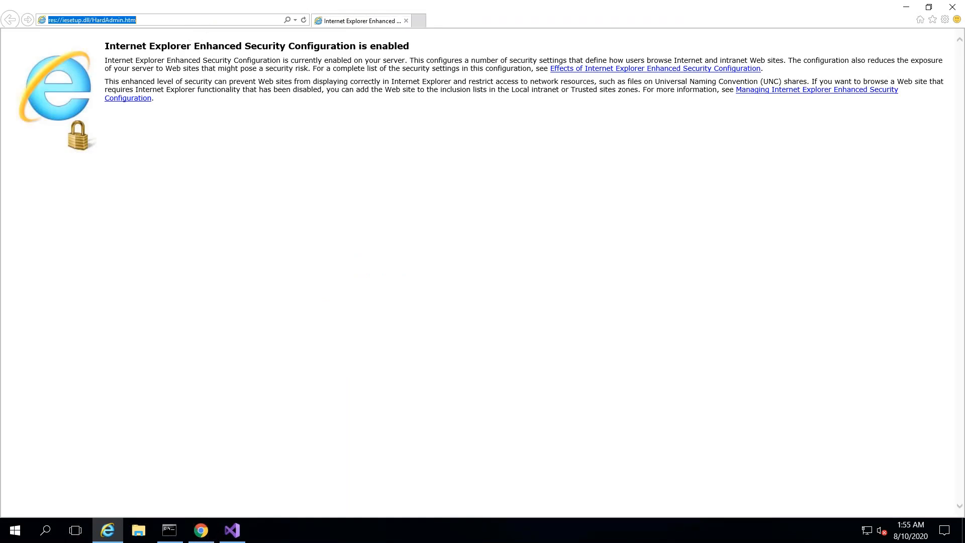
pyautogui.hotkey('ctrl', 'v')
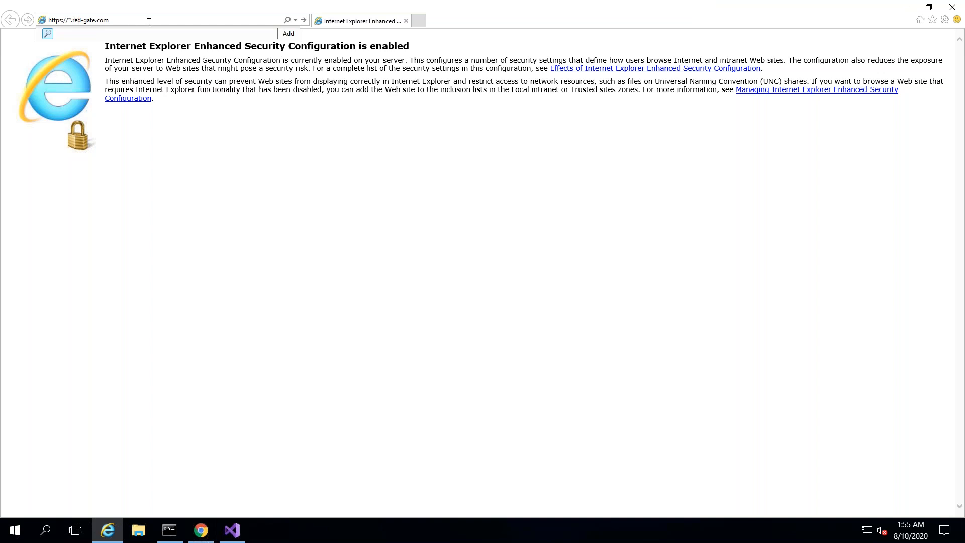
pyautogui.hotkey('ctrl', 'a')
pyautogui.write('google.com')
pyautogui.press('Return')
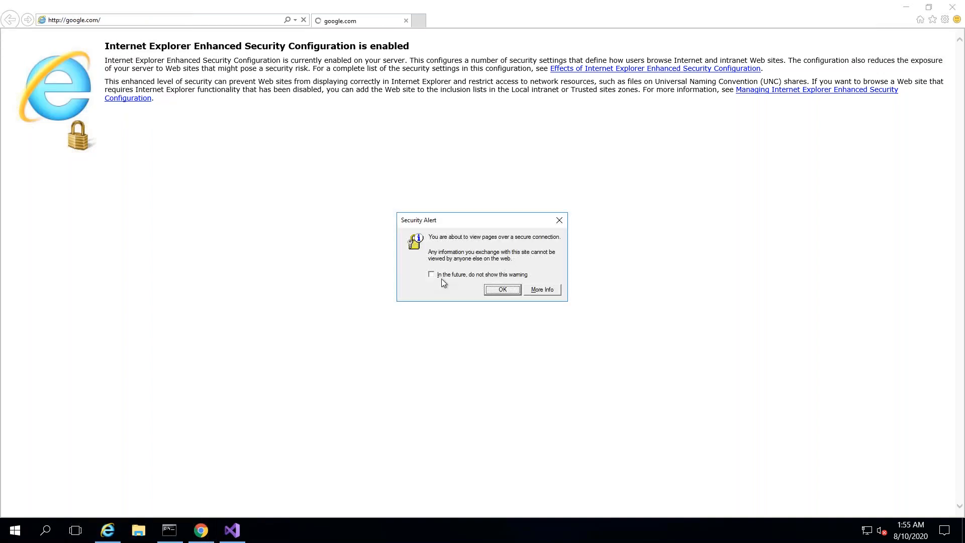
pyautogui.press('Return')
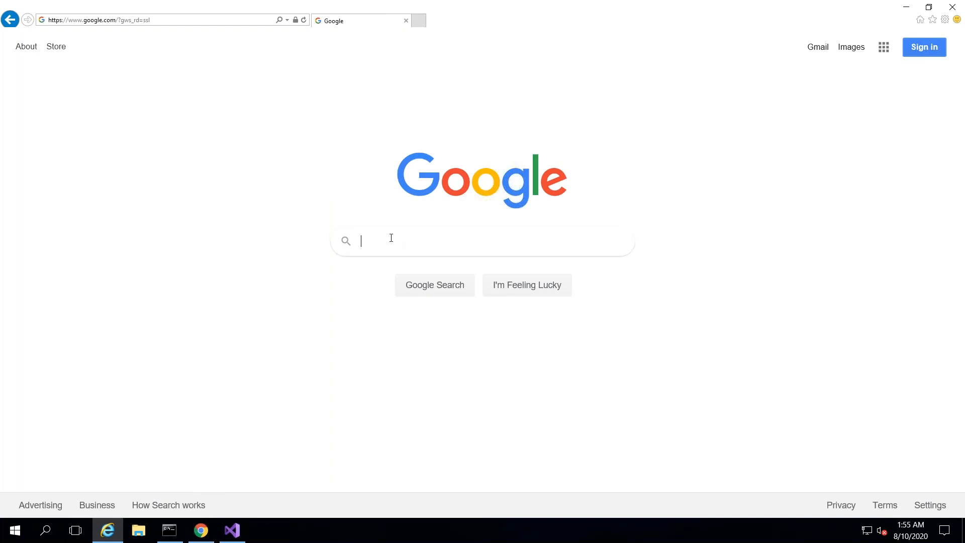
# - Search 'redgate sql change automation' and open Redgate's SQL Change Automation product page
pyautogui.write('redgate sql change automation')
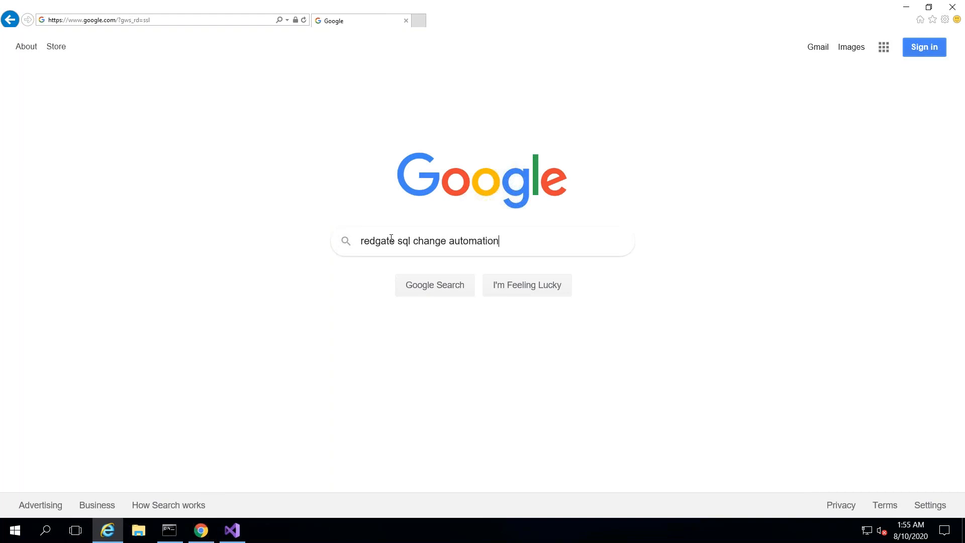
pyautogui.press('Return')
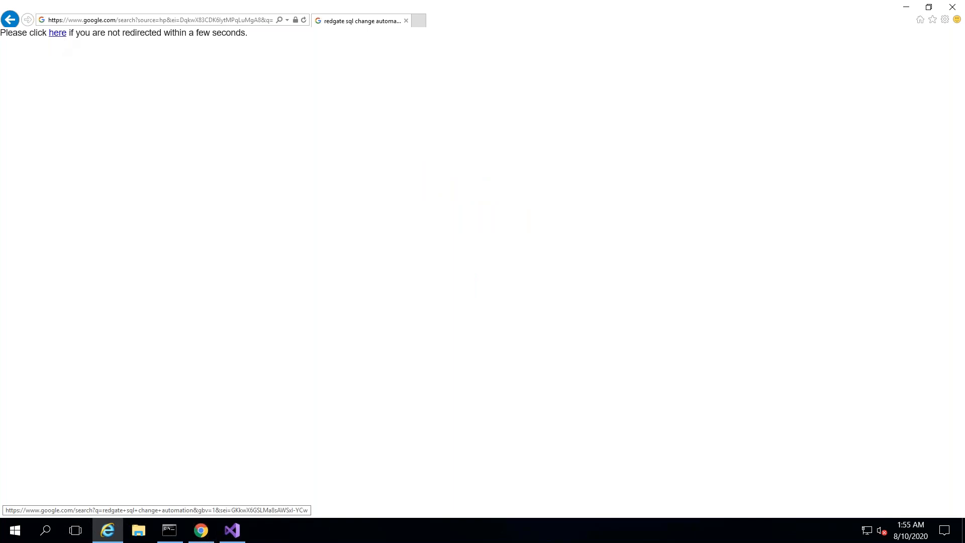
pyautogui.click(57, 33)
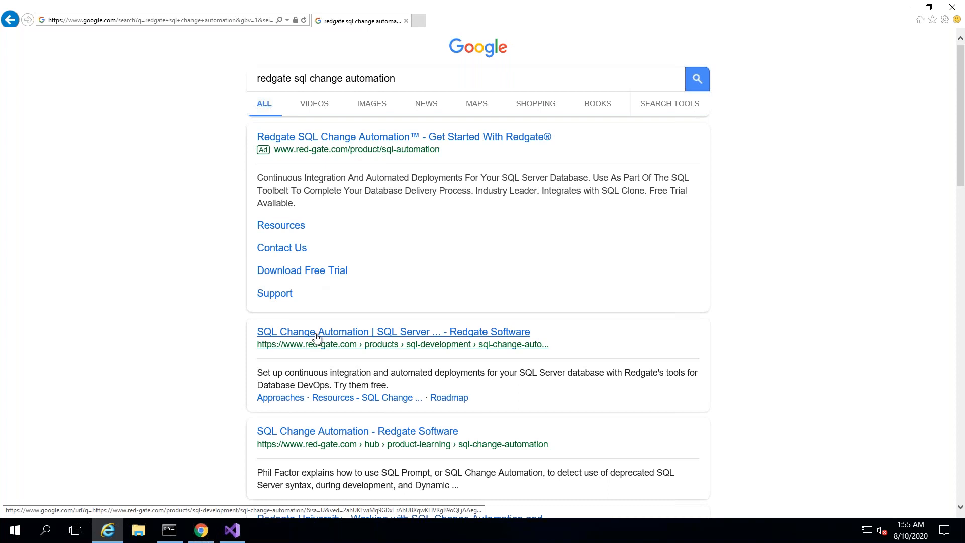
pyautogui.click(316, 335)
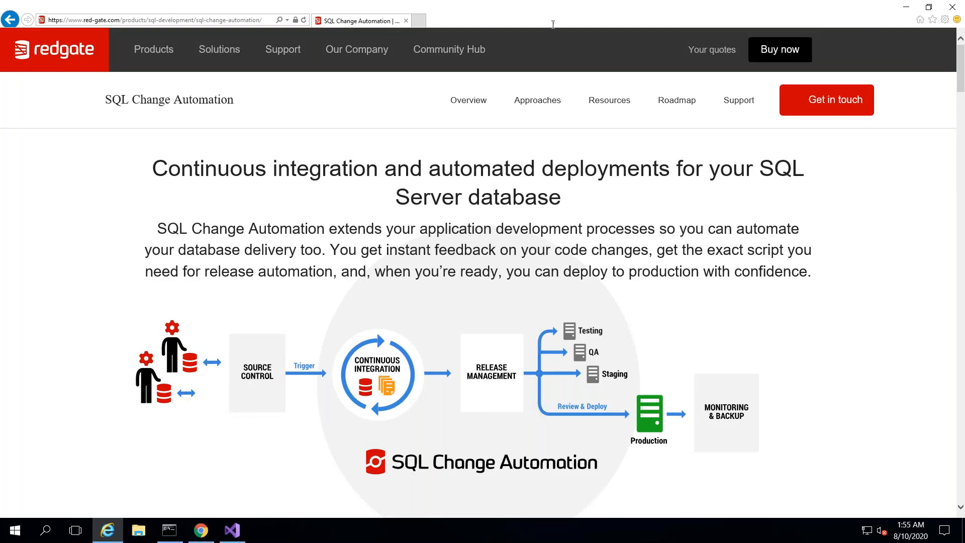
# - Retry the Redgate ID login, review the cookies and trusted-sites error, then return to Internet Explorer
pyautogui.click(229, 539)
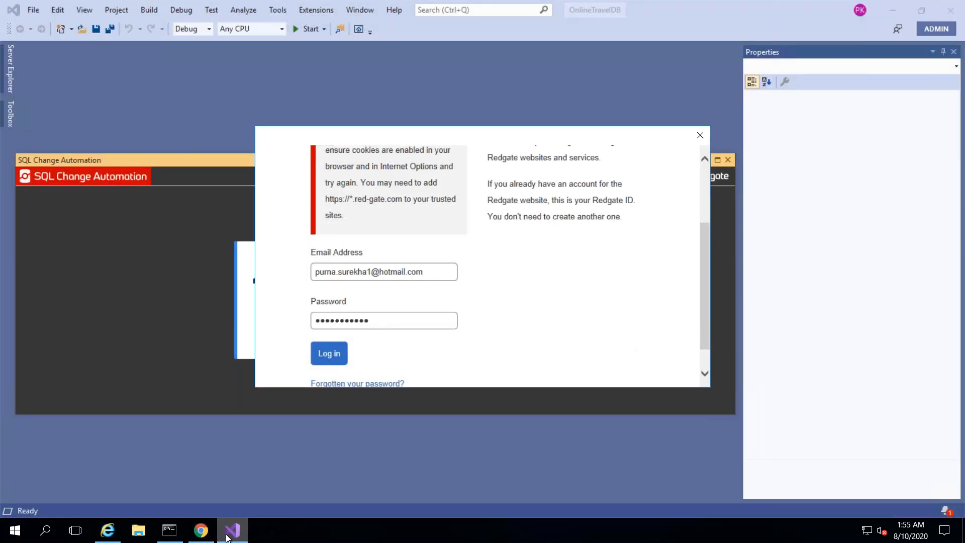
pyautogui.click(329, 354)
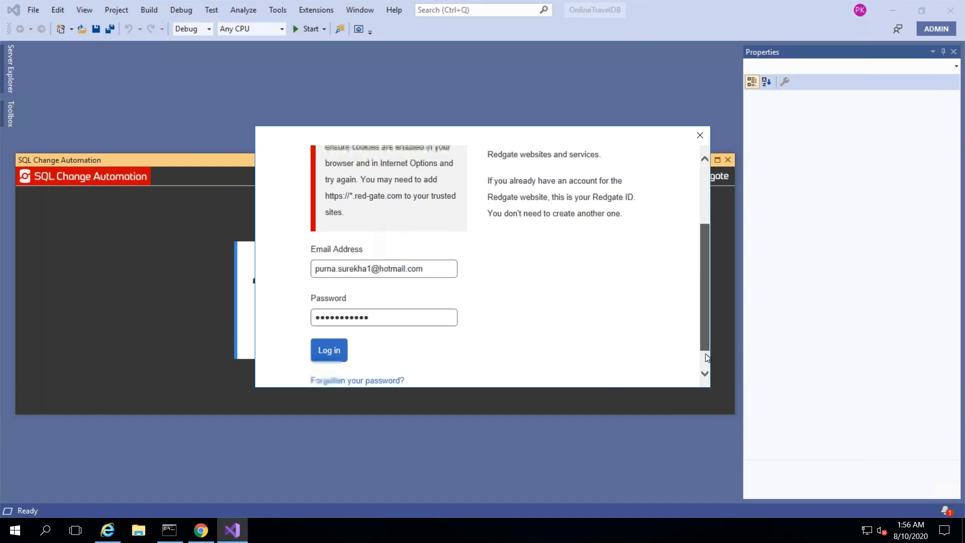
pyautogui.moveTo(706, 345); pyautogui.dragTo(706, 361)
pyautogui.scroll(3, 698, 224)
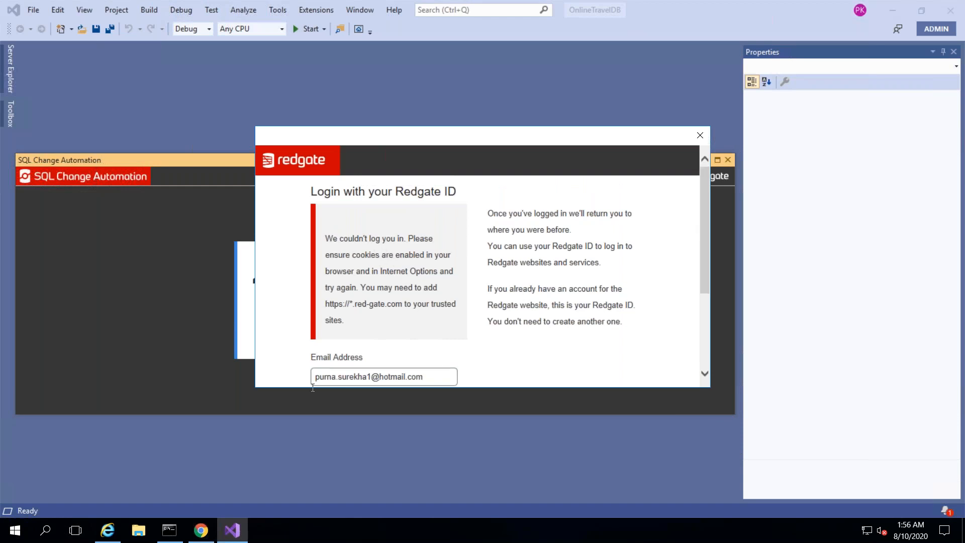
pyautogui.click(107, 529)
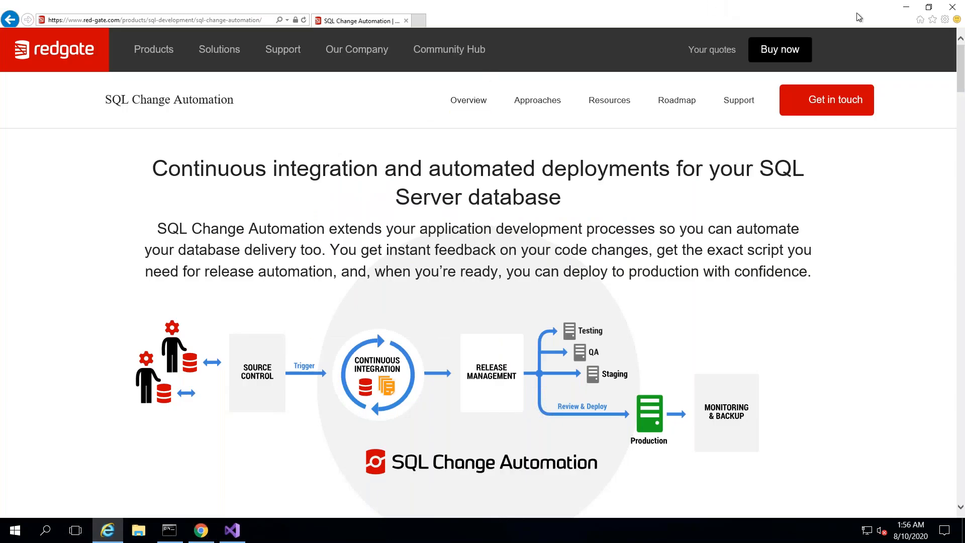
# - Disable Protected Mode for Internet Explorer's Internet zone, accept the risk warning, then close the browser
pyautogui.rightClick(755, 15)
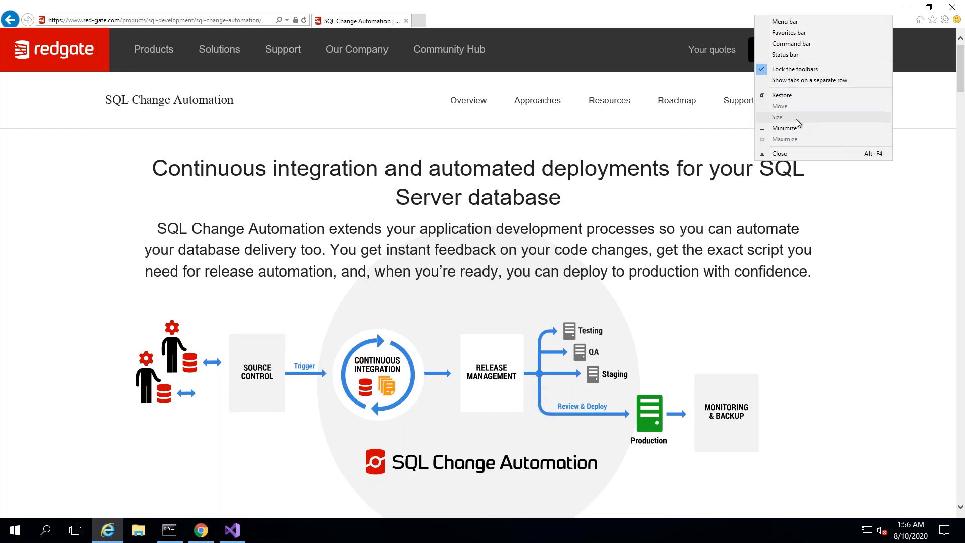
pyautogui.click(789, 23)
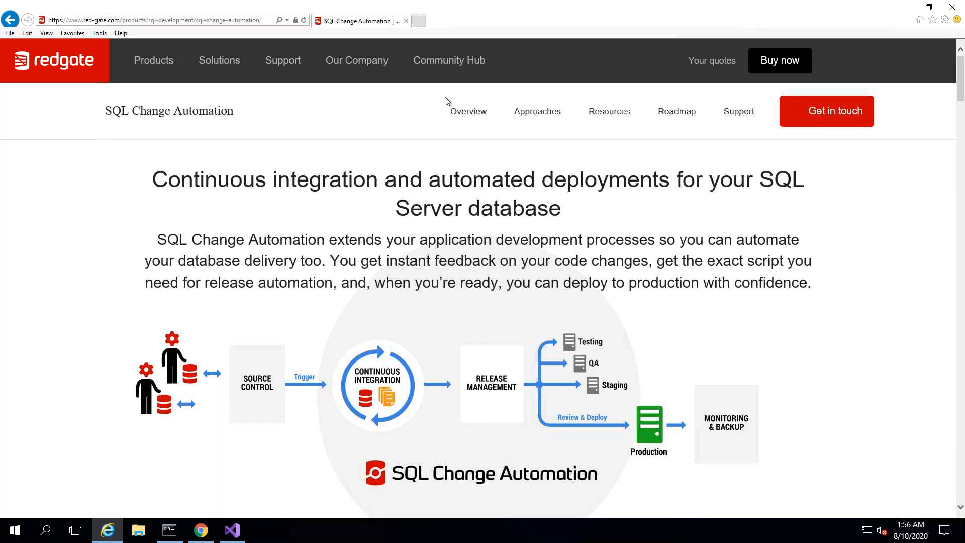
pyautogui.click(95, 33)
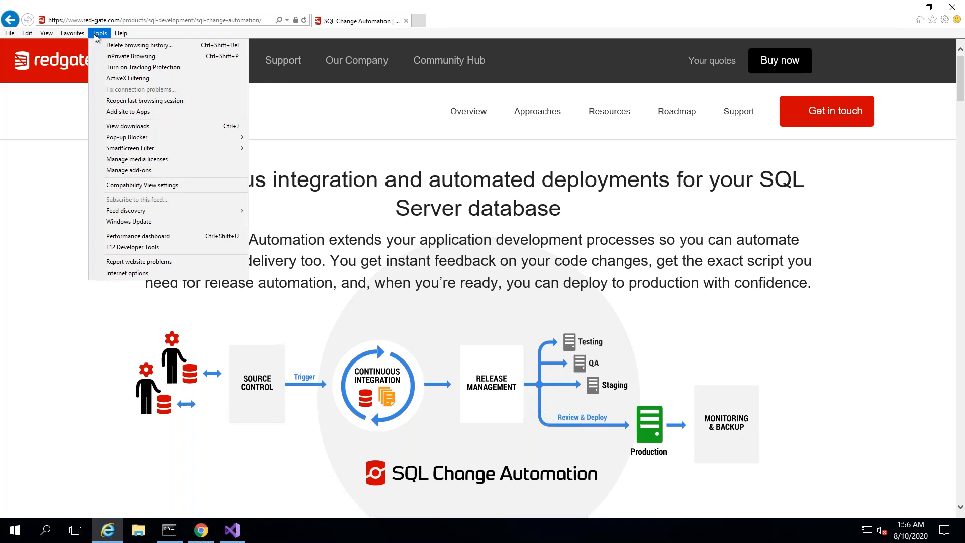
pyautogui.click(148, 271)
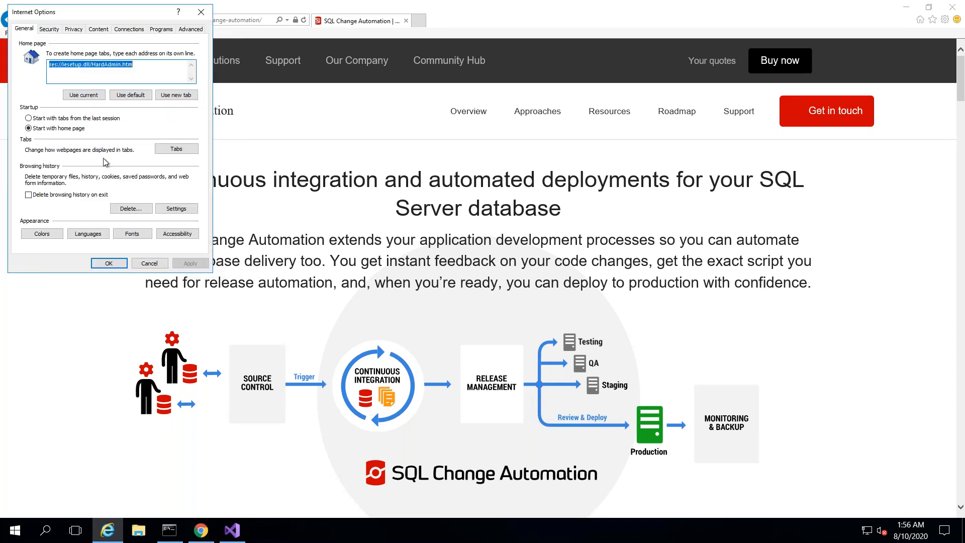
pyautogui.click(49, 29)
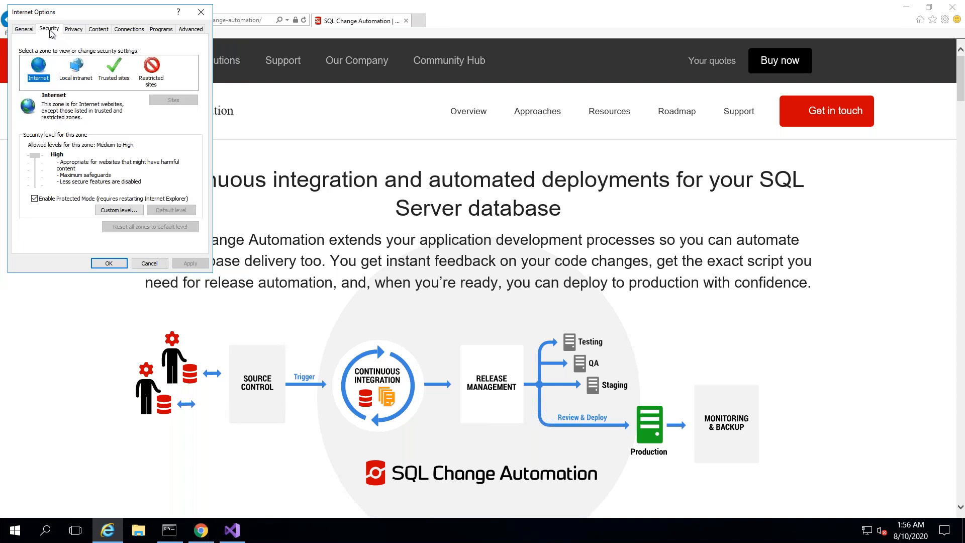
pyautogui.click(35, 199)
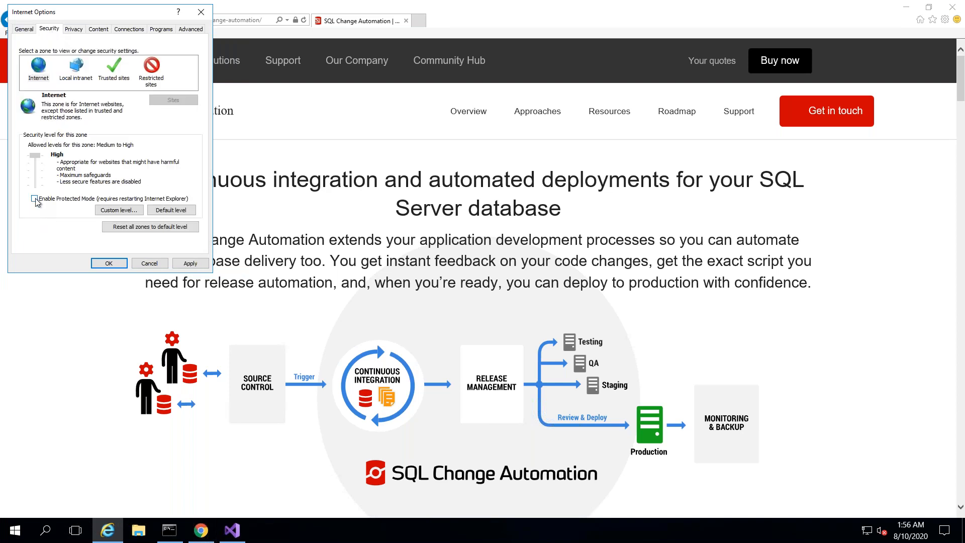
pyautogui.click(190, 264)
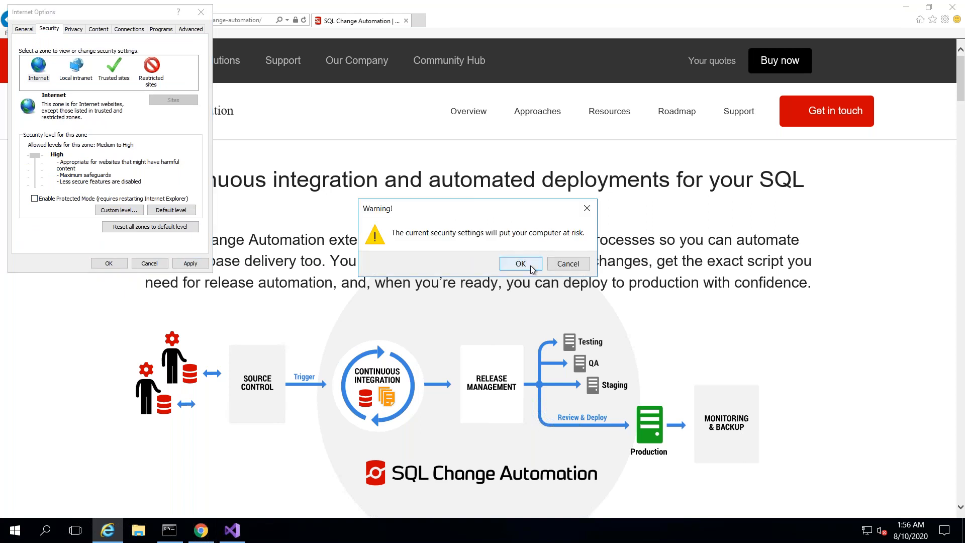
pyautogui.click(530, 267)
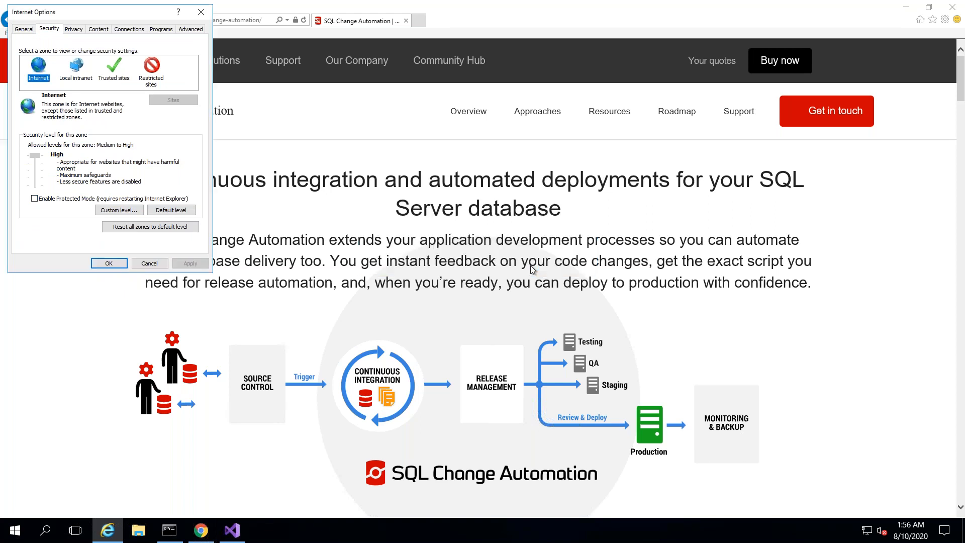
pyautogui.click(113, 265)
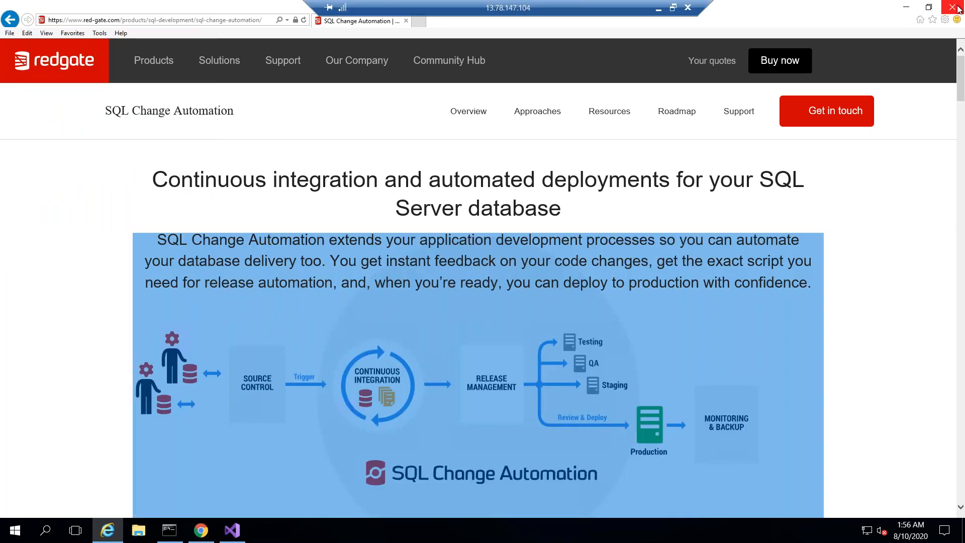
pyautogui.click(953, 7)
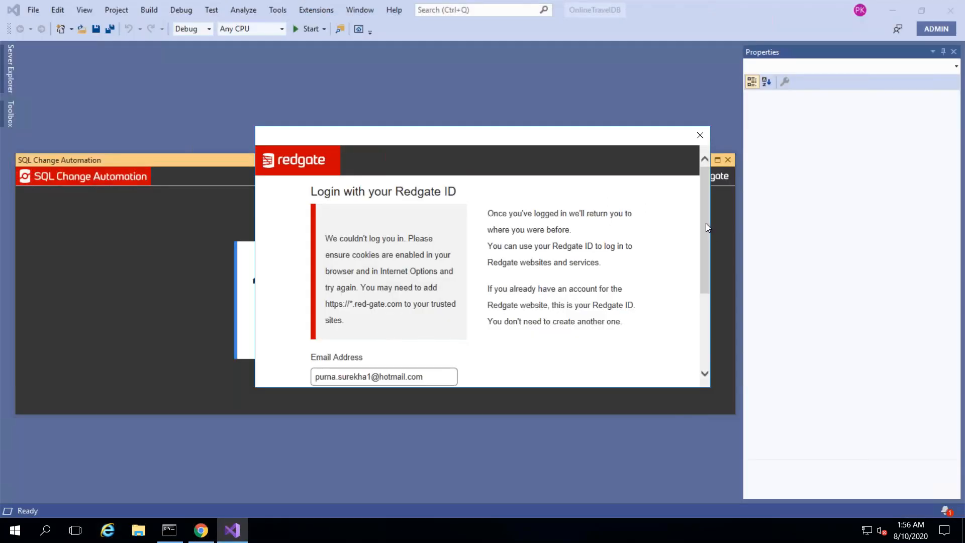
# - Retry the Redgate ID login and close the failed login window
pyautogui.scroll(-3, 708, 324)
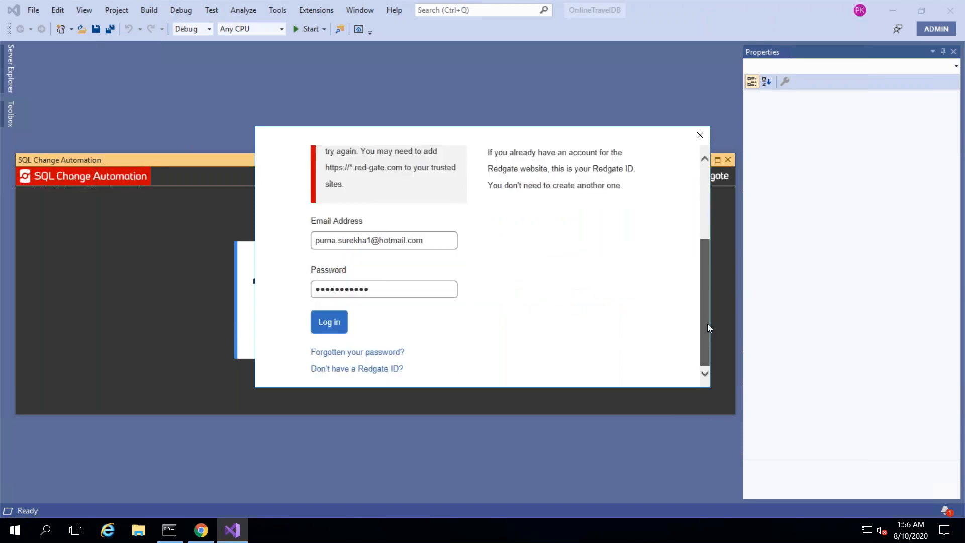
pyautogui.click(324, 324)
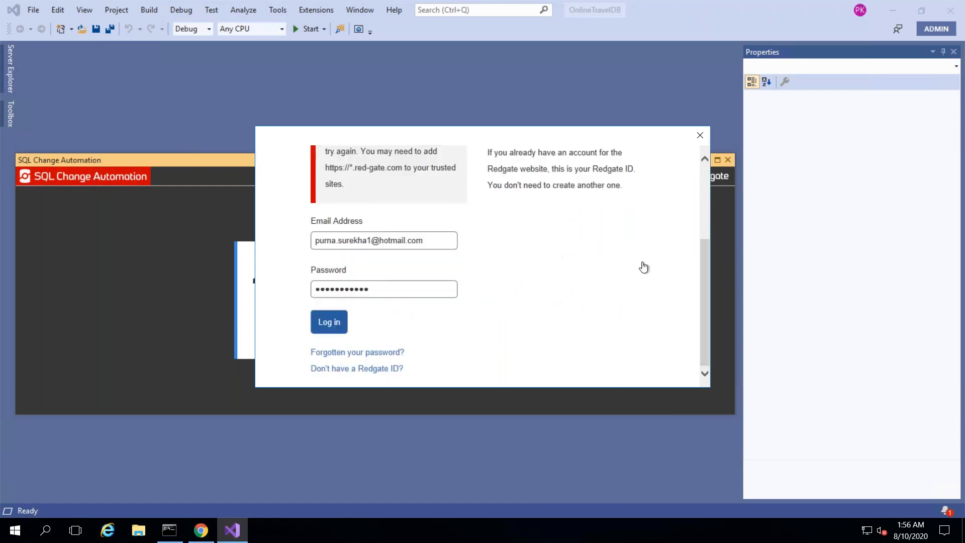
pyautogui.click(704, 220)
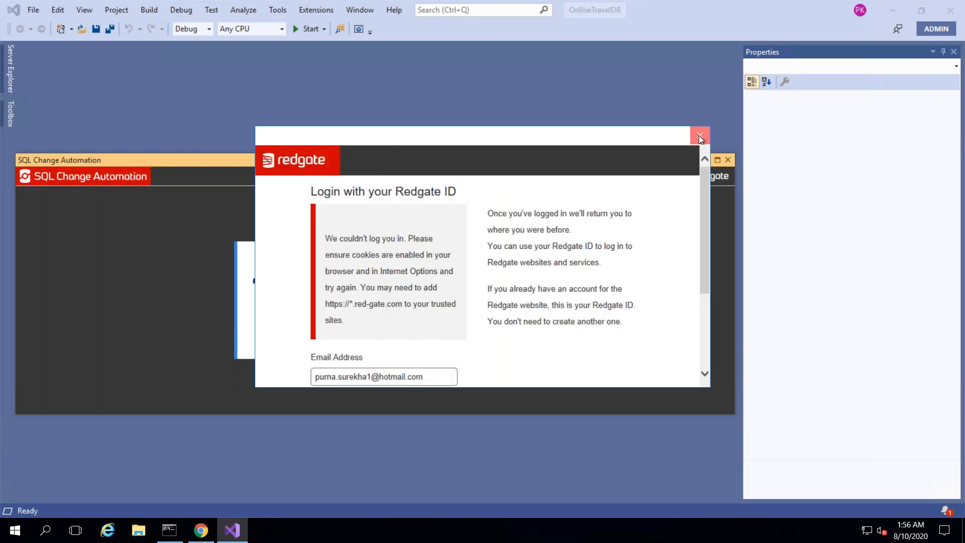
pyautogui.click(699, 136)
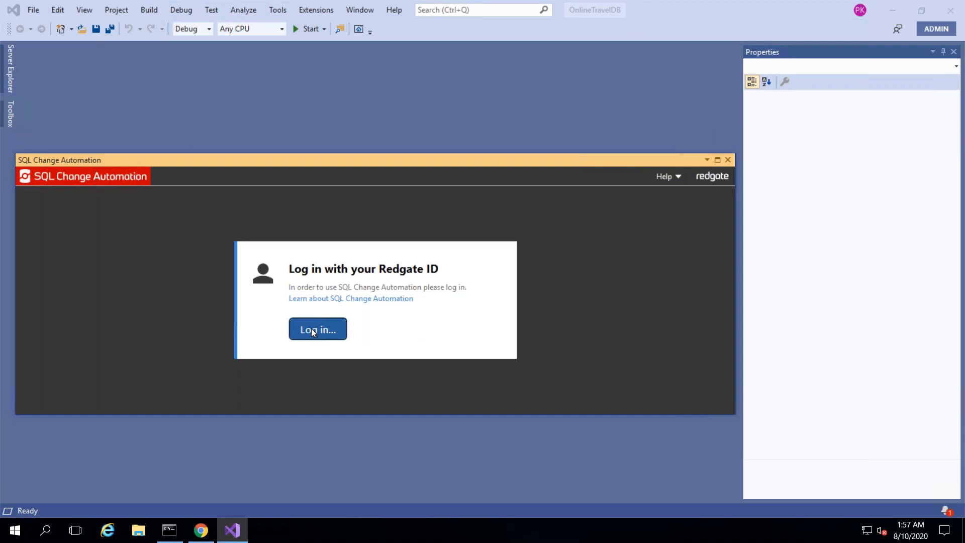
# - In a fresh Redgate ID login window, enter the account e-mail and password and log in
pyautogui.click(311, 329)
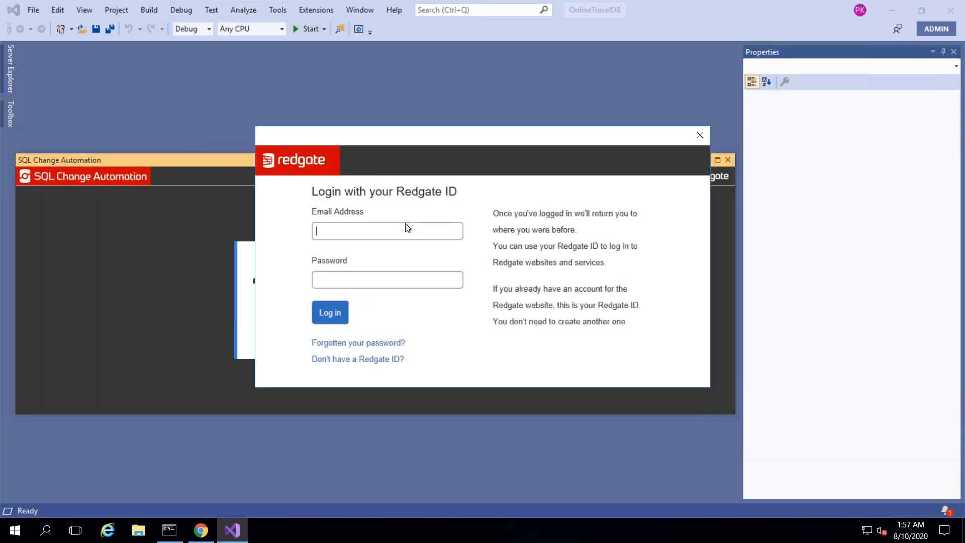
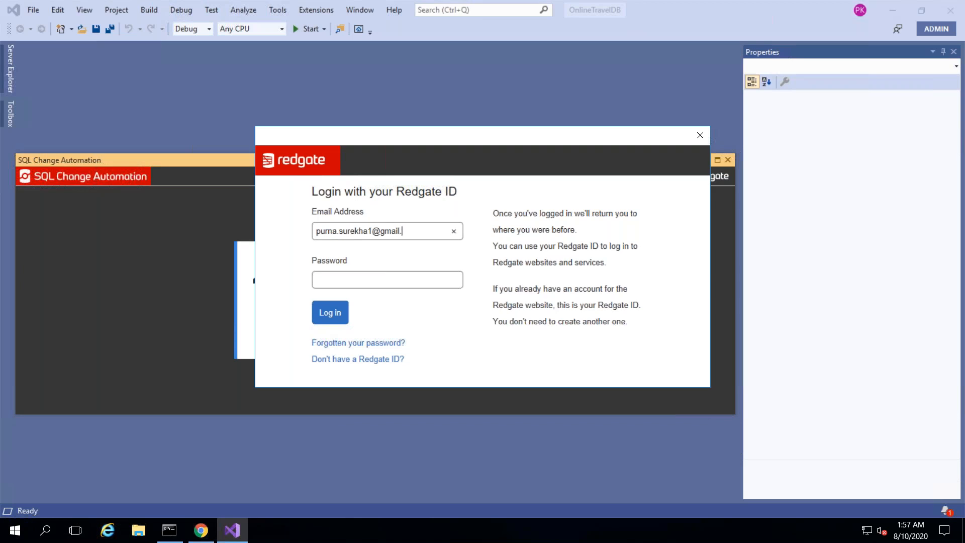
pyautogui.press('Tab')
pyautogui.write('••••••••••••')
pyautogui.click(328, 312)
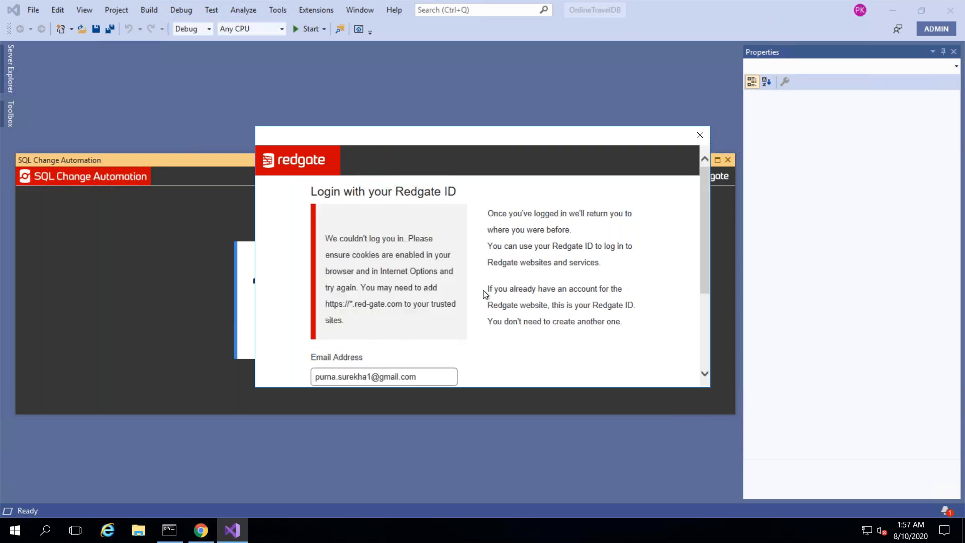
# - Reopen Internet Explorer's Internet Options and inspect the Trusted sites zone security level
pyautogui.click(108, 530)
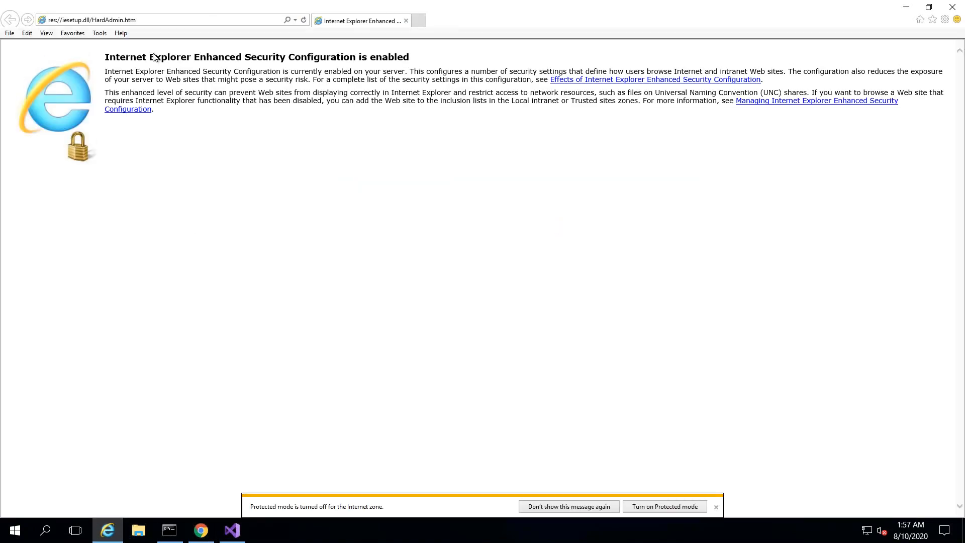
pyautogui.click(99, 33)
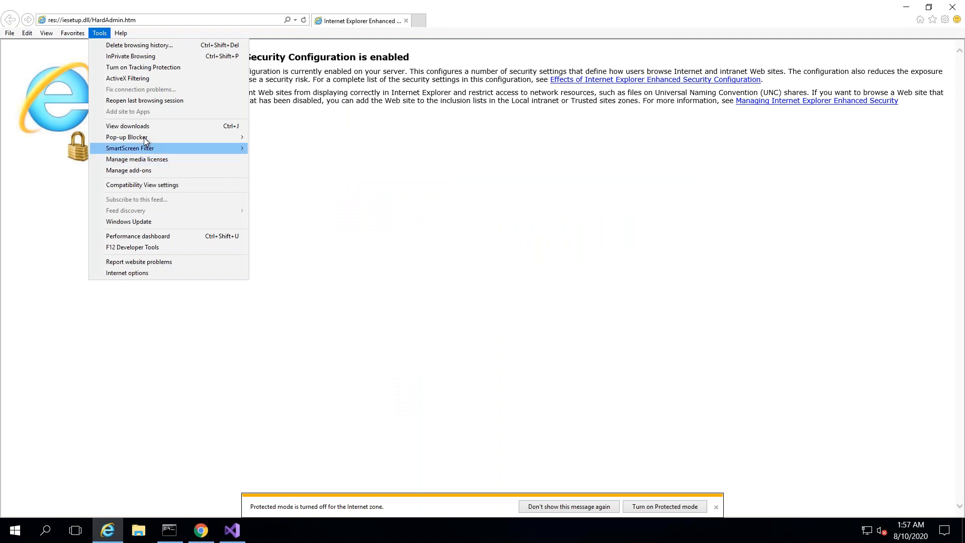
pyautogui.click(134, 274)
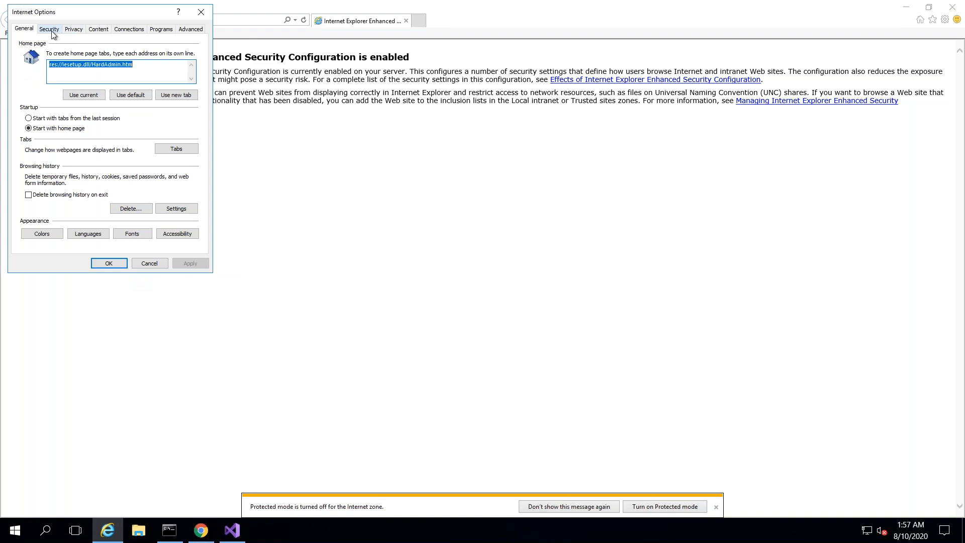
pyautogui.click(52, 31)
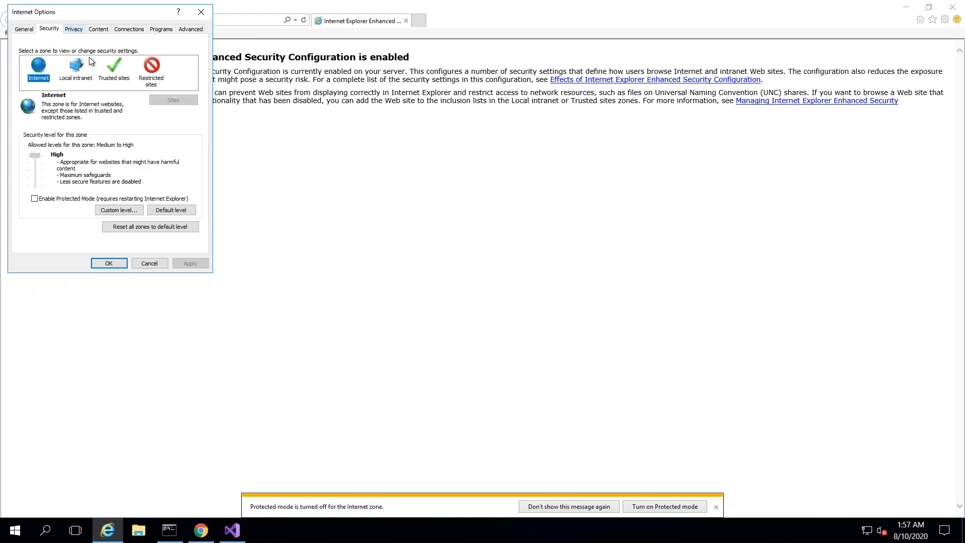
pyautogui.click(114, 73)
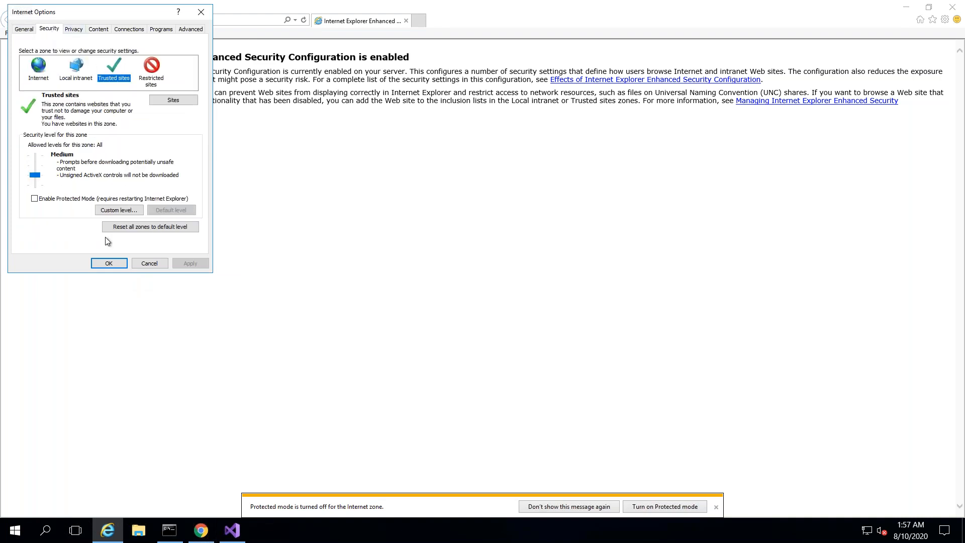
pyautogui.click(117, 210)
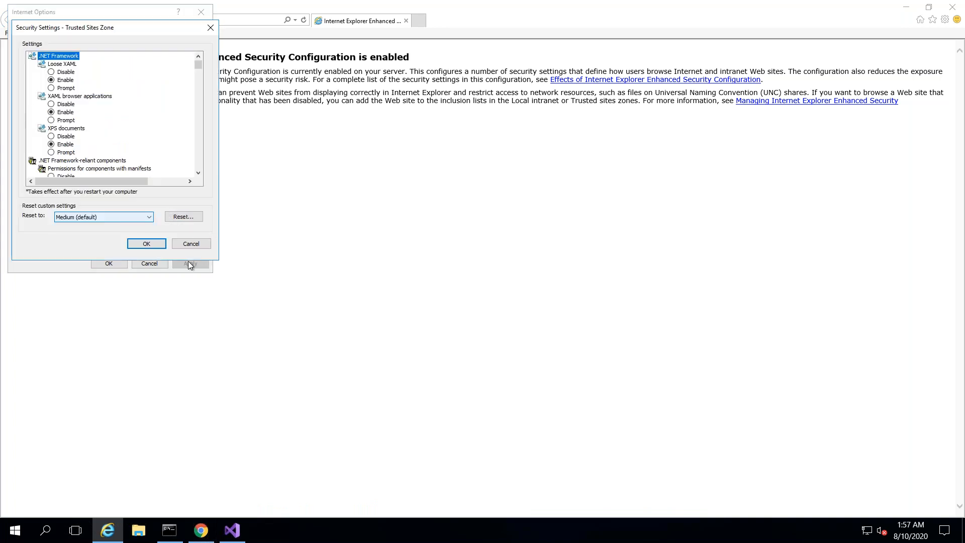
pyautogui.click(191, 244)
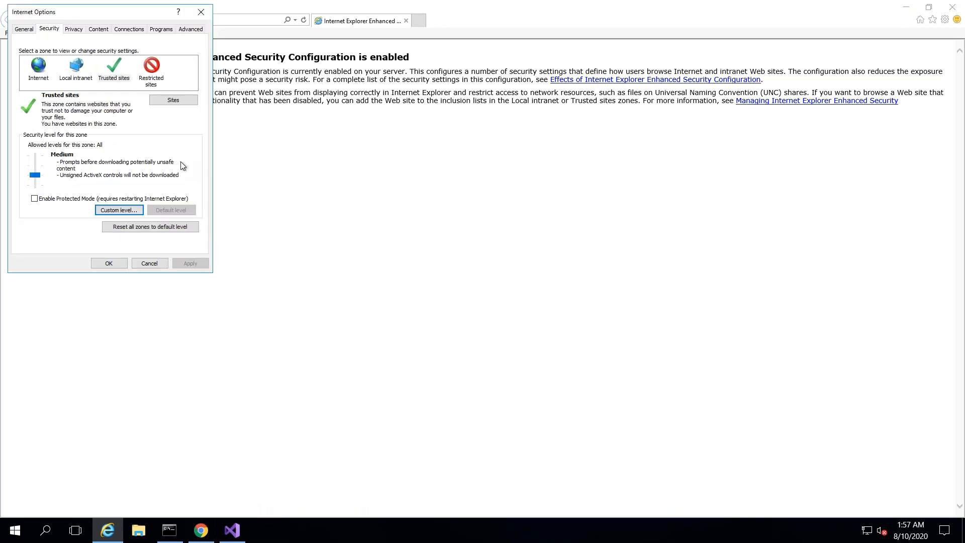
pyautogui.click(179, 101)
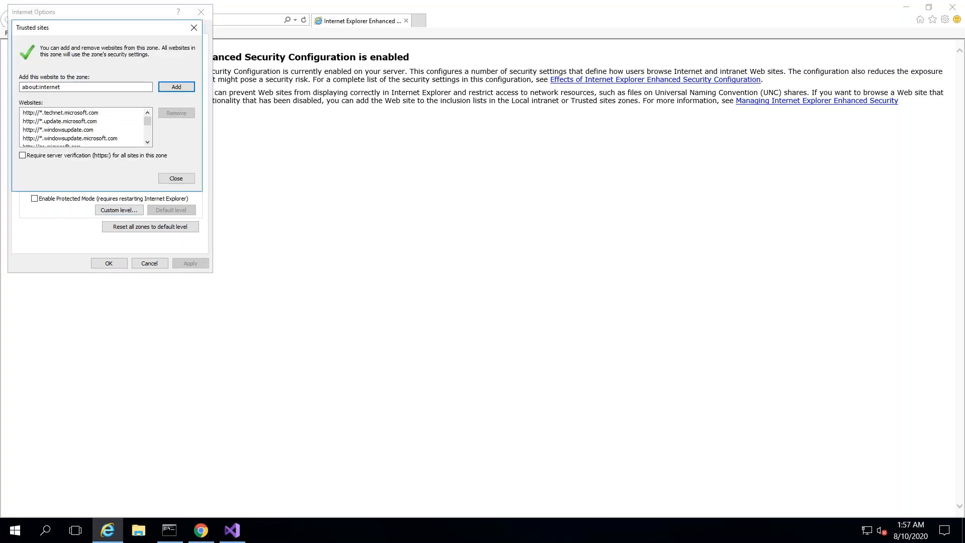
pyautogui.doubleClick(108, 86)
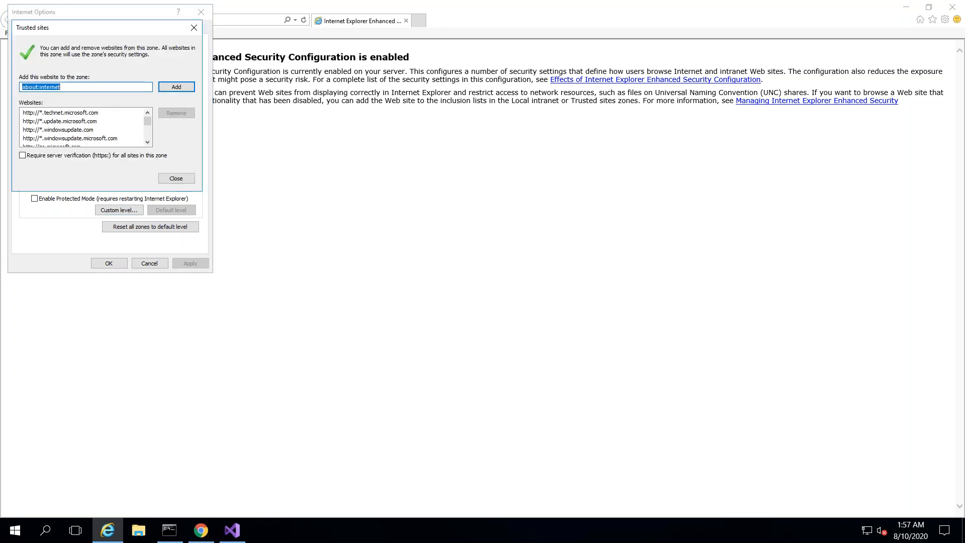
pyautogui.write('https://*.red-gate.com')
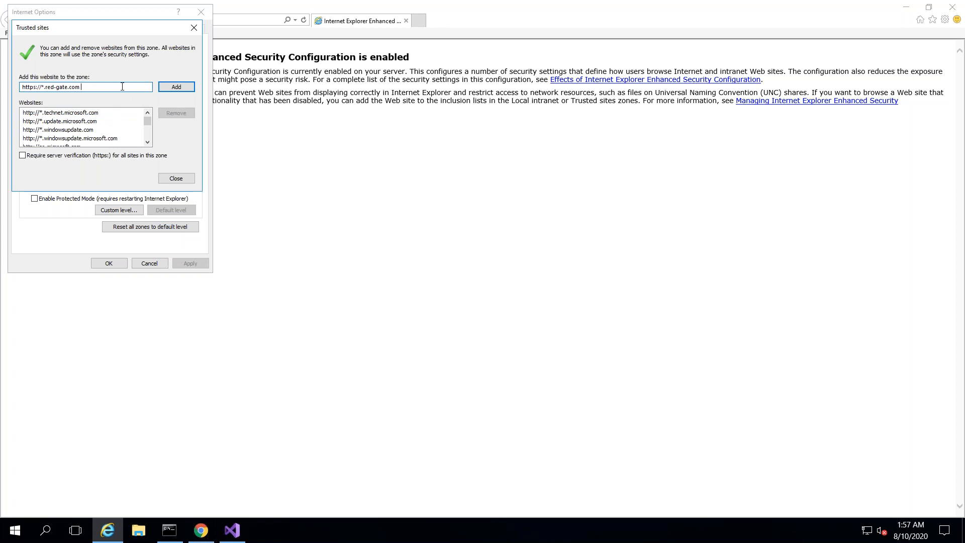
pyautogui.click(182, 87)
pyautogui.moveTo(148, 125); pyautogui.dragTo(149, 141)
pyautogui.click(176, 181)
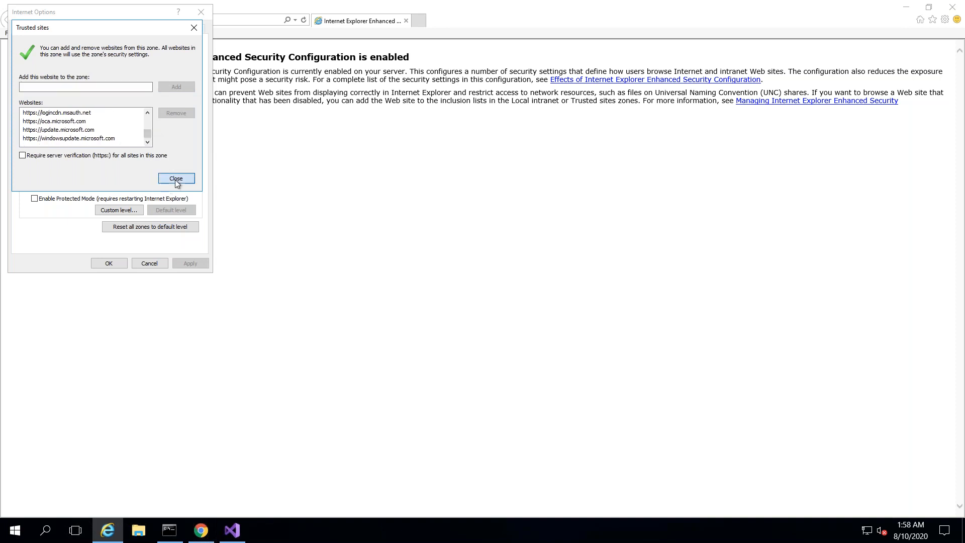
pyautogui.click(108, 264)
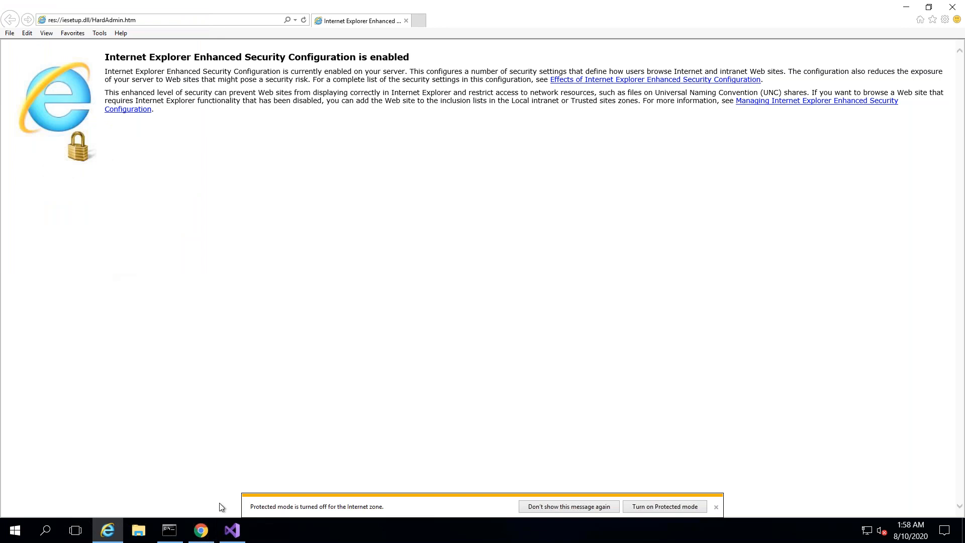
# - Back in Visual Studio, retry the Redgate ID login and close the failed dialog
pyautogui.click(232, 534)
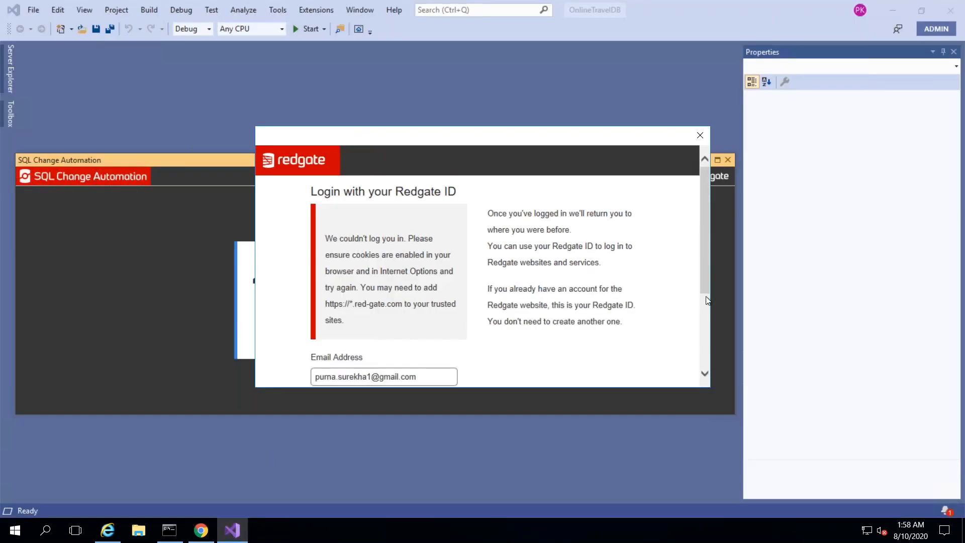
pyautogui.click(704, 325)
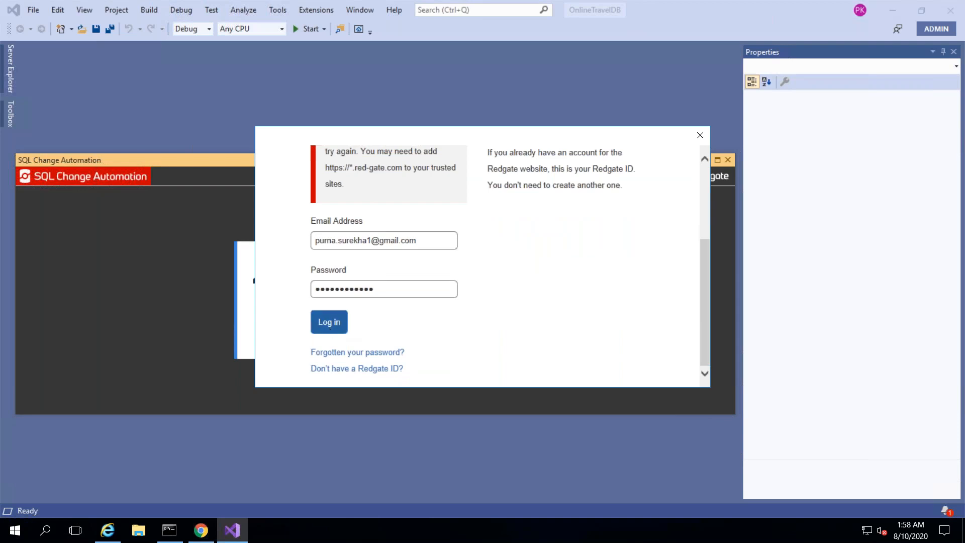
pyautogui.click(330, 327)
pyautogui.click(701, 136)
# - Reopen the Redgate ID login and submit it with the account e-mail and password
pyautogui.click(311, 330)
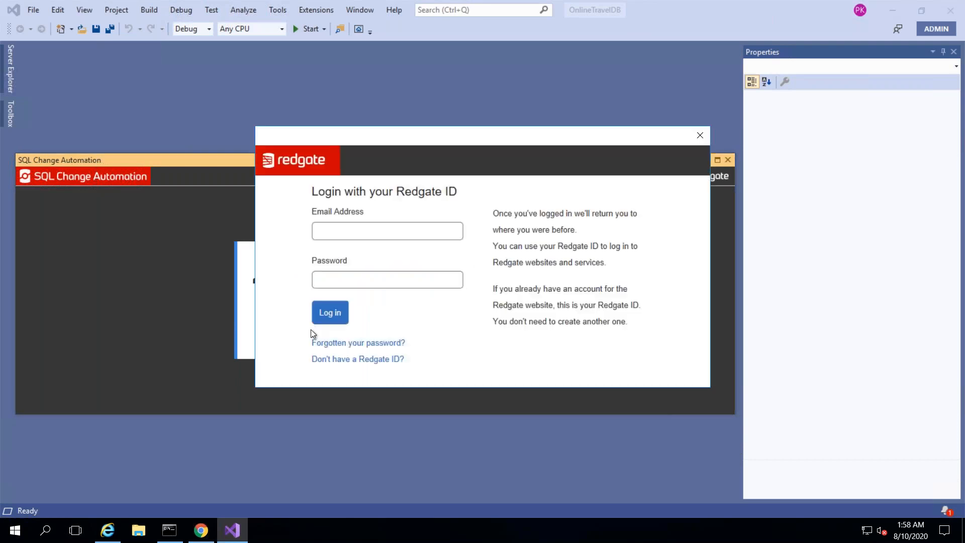
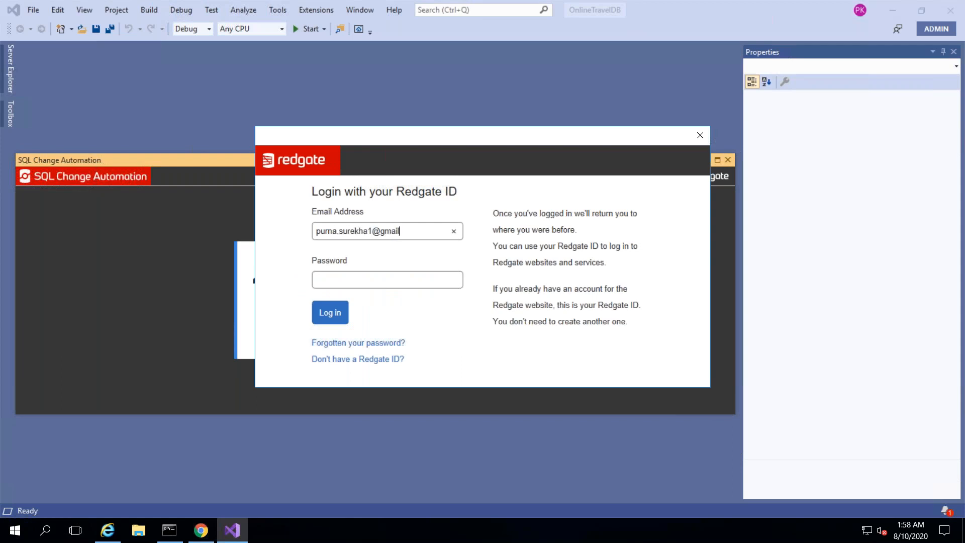
pyautogui.press('Tab')
pyautogui.write('•')
pyautogui.write('•••••')
pyautogui.press('BackSpace')
pyautogui.write('••••••')
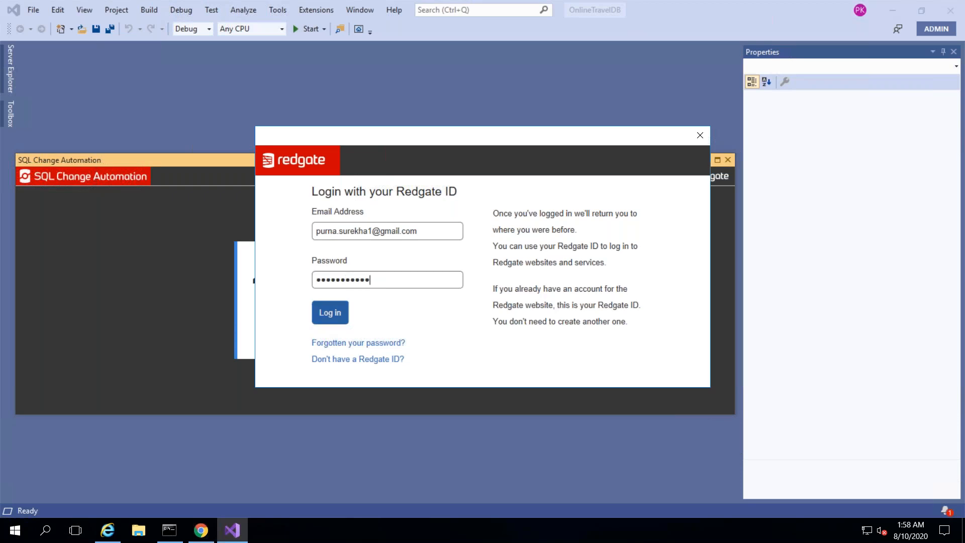
pyautogui.click(330, 312)
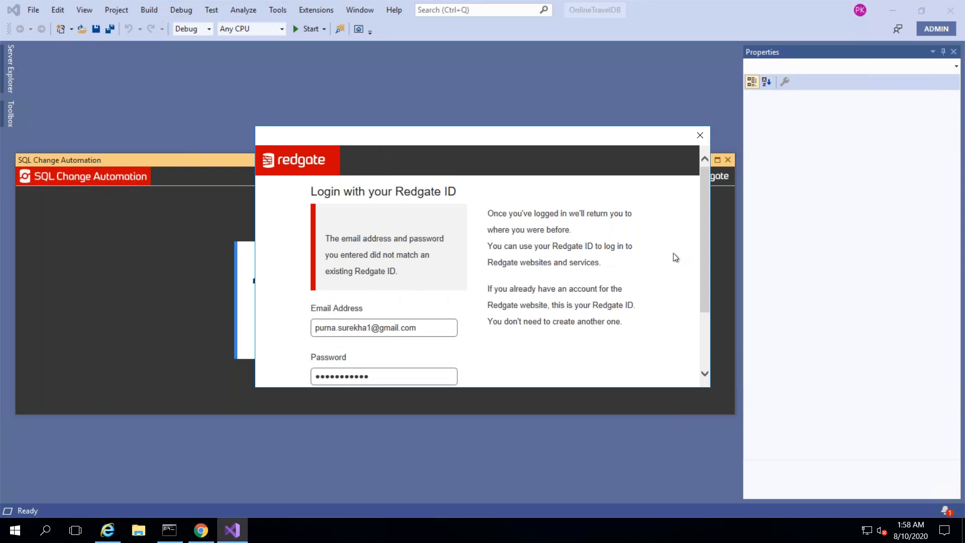
# - Retype the Redgate ID password and retry the login
pyautogui.moveTo(708, 303); pyautogui.dragTo(421, 354)
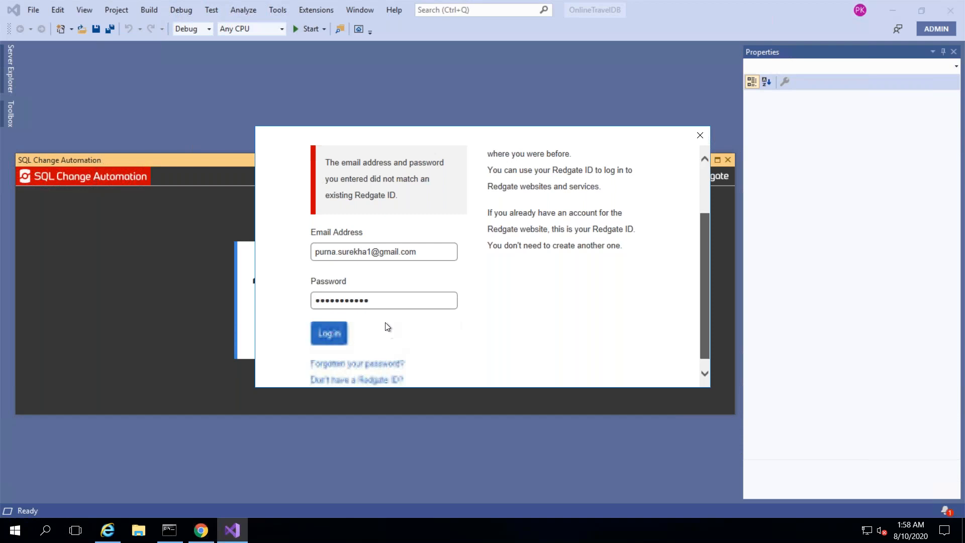
pyautogui.doubleClick(383, 296)
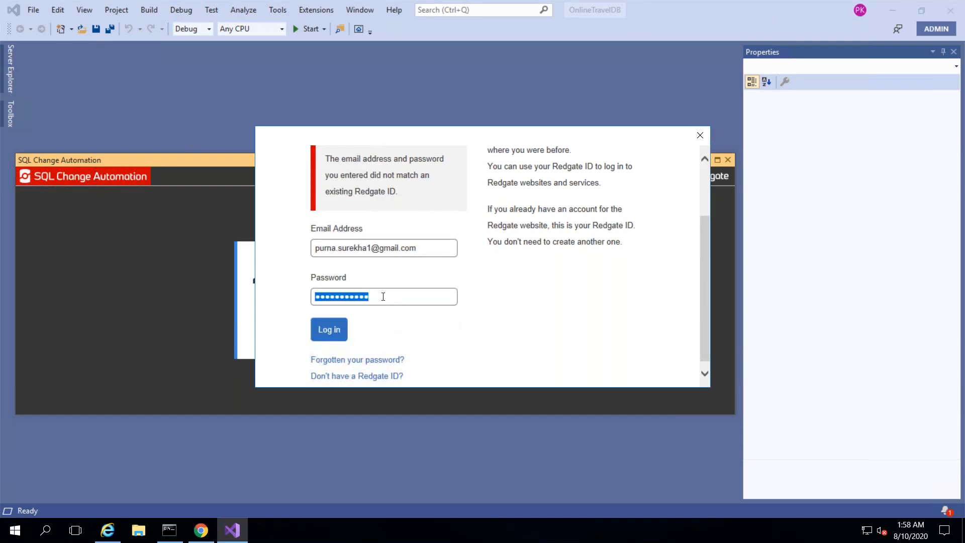
pyautogui.write('••')
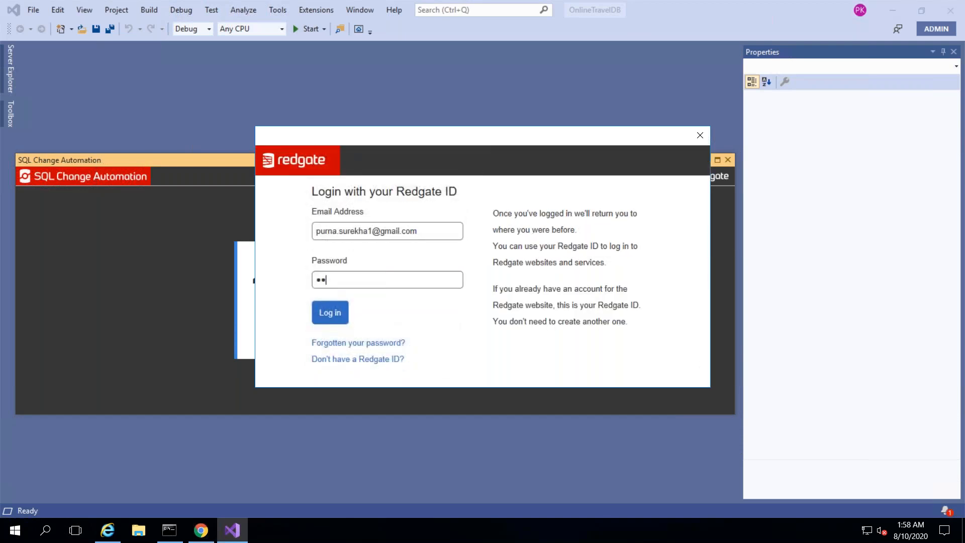
pyautogui.write('••••••••••')
pyautogui.click(329, 313)
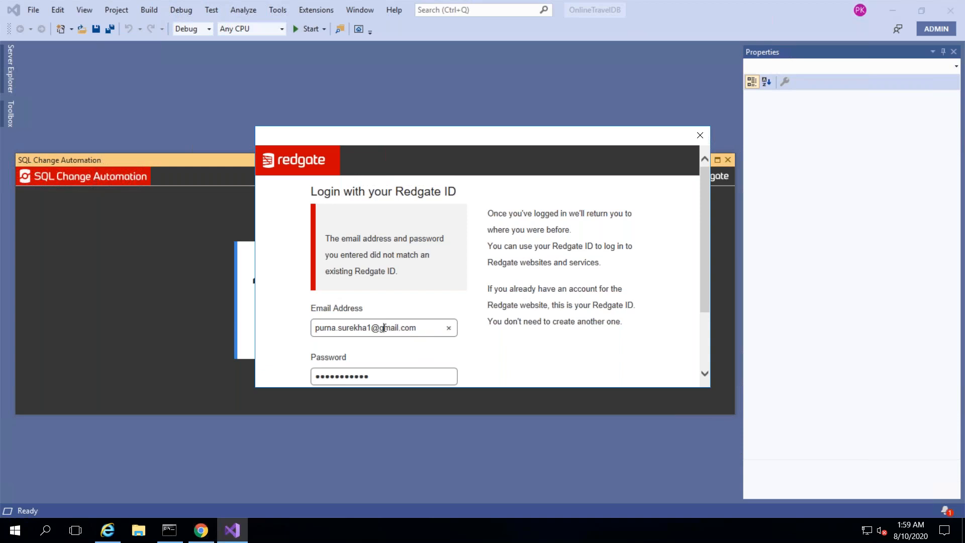
# - Change the e-mail address domain to hotmail and try logging in again
pyautogui.click(384, 328)
pyautogui.press('BackSpace')
pyautogui.write('hot')
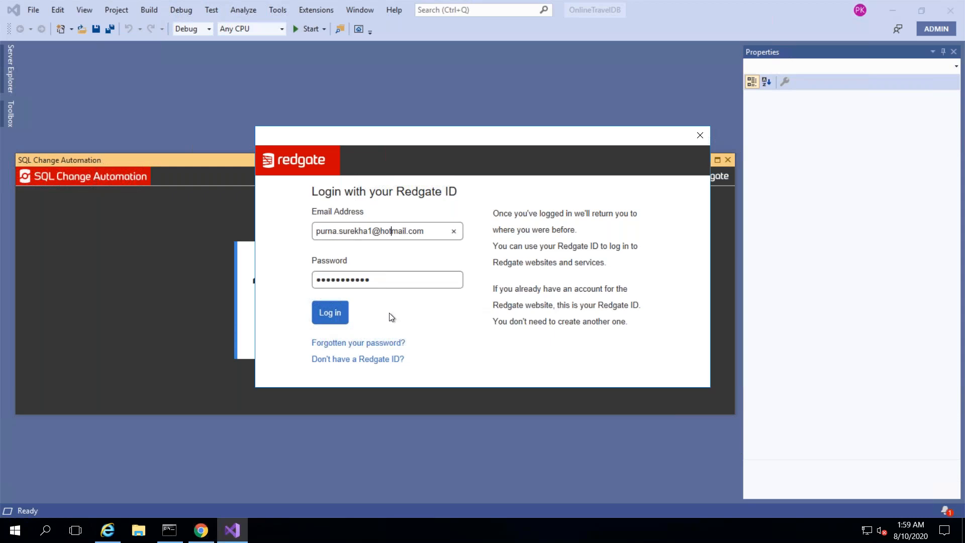
pyautogui.click(330, 313)
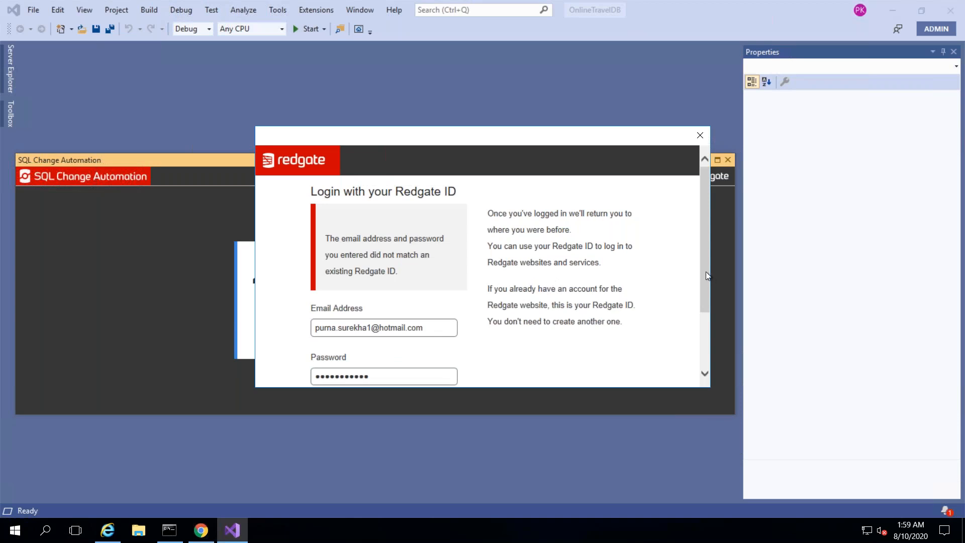
# - Minimize the Remote Desktop window to return to the local desktop
pyautogui.scroll(-2, 704, 298)
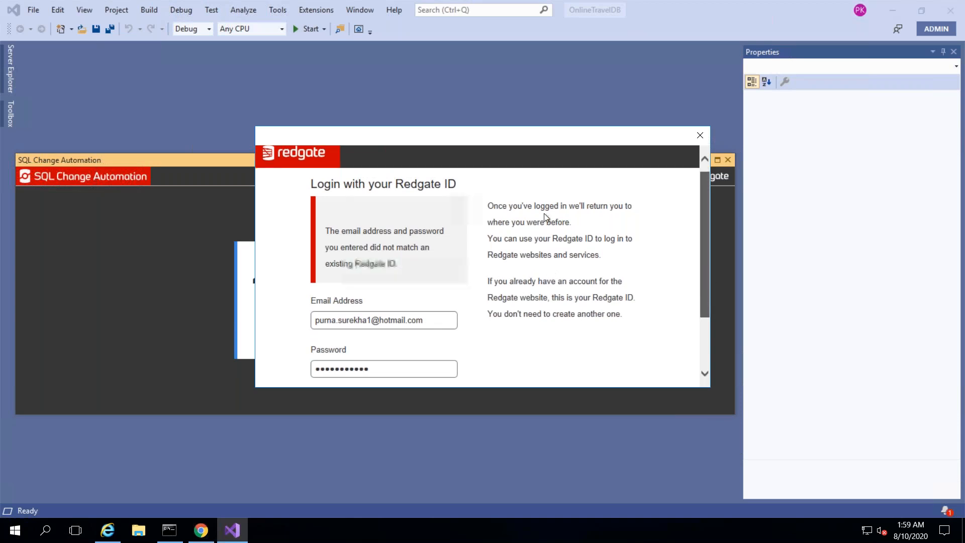
pyautogui.moveTo(657, 7)
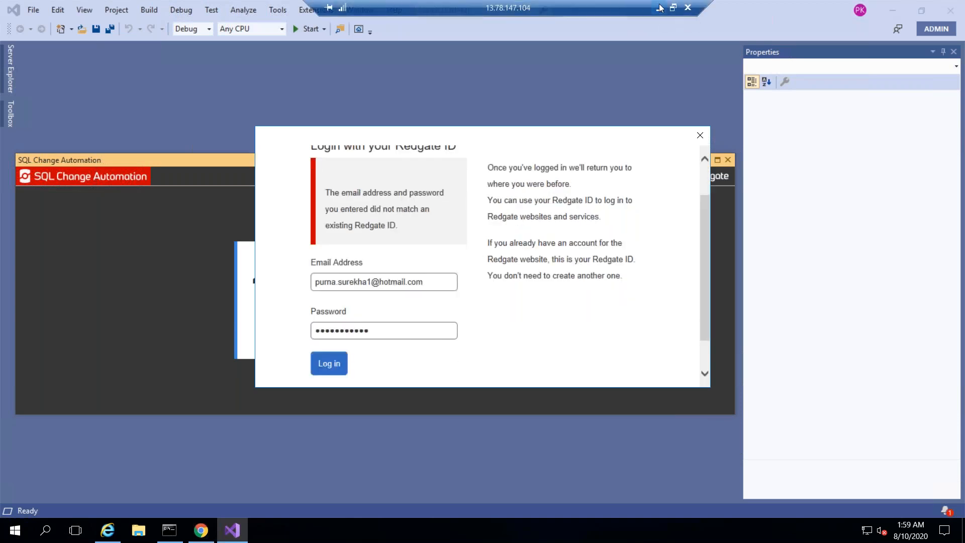
pyautogui.click(658, 8)
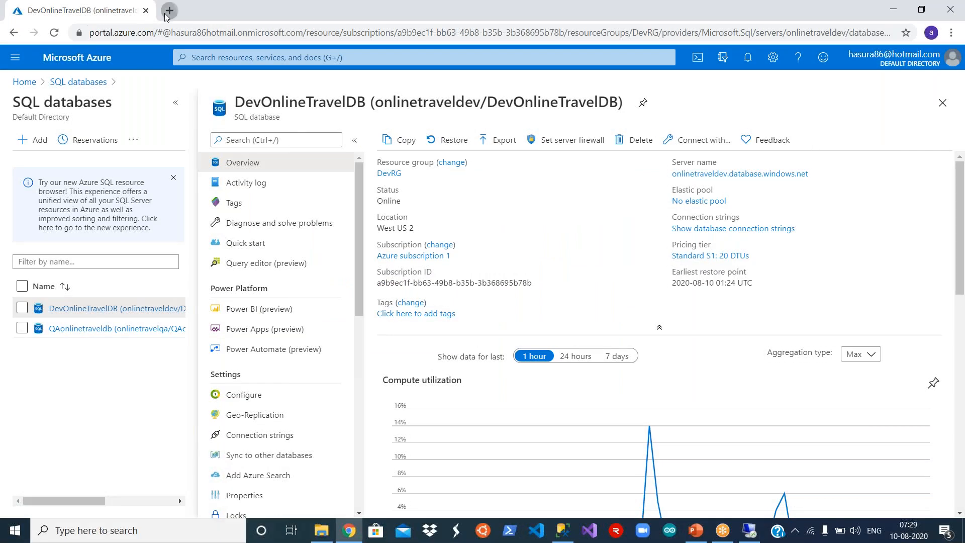
# - Load Gmail in a new Chrome tab and choose Add another account from the account switcher
pyautogui.click(168, 7)
pyautogui.write('gmail')
pyautogui.press('Return')
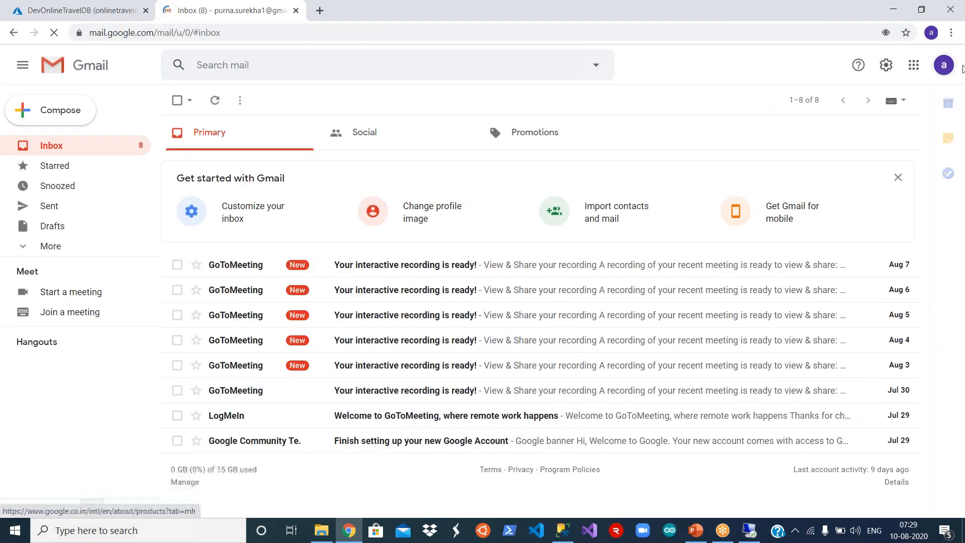
pyautogui.click(949, 66)
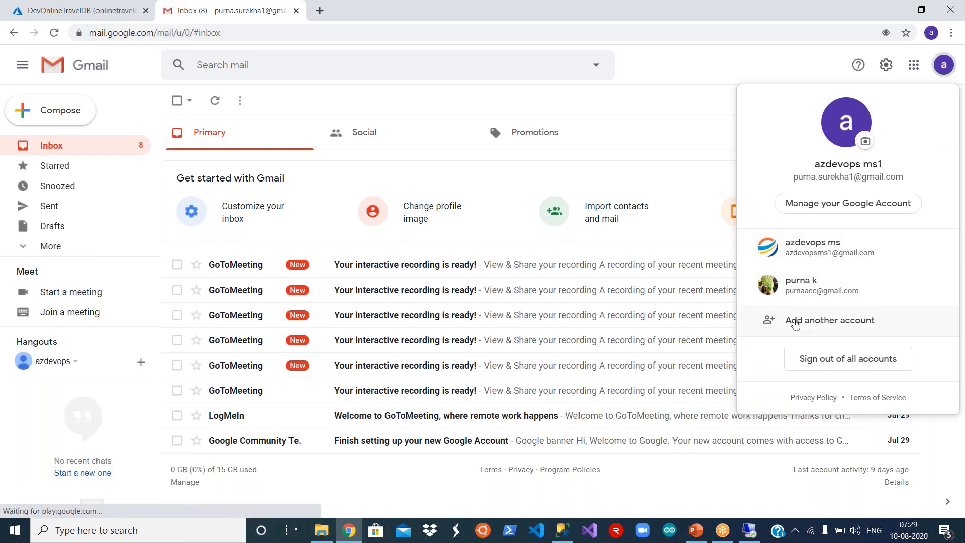
pyautogui.click(772, 319)
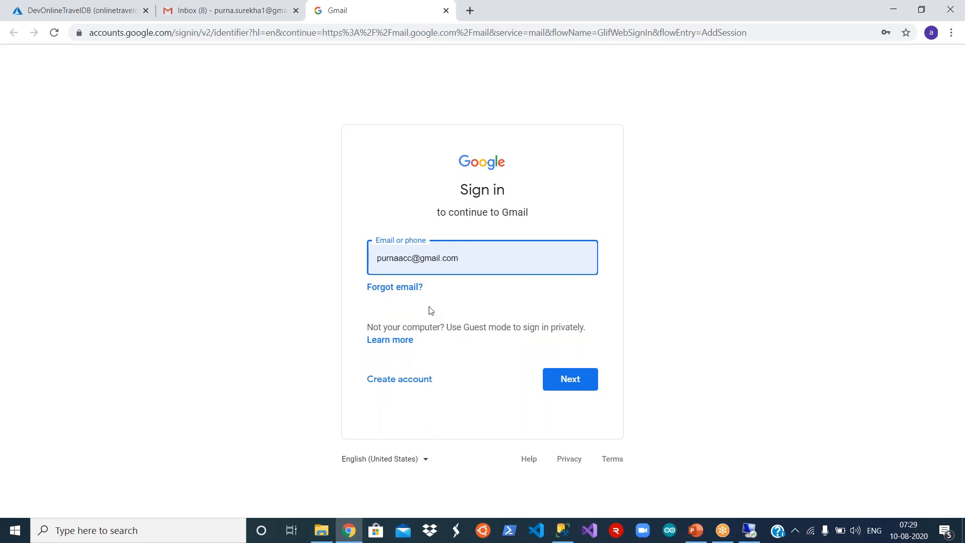
# - Replace the suggested address with the intended account's Gmail username and continue to the filled password step
pyautogui.click(422, 271)
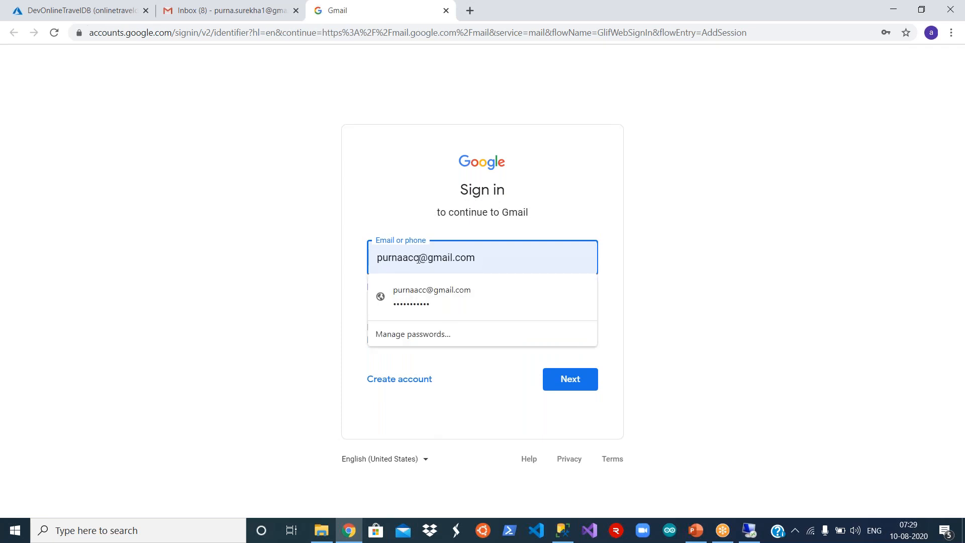
pyautogui.click(418, 259)
pyautogui.press('BackSpace')
pyautogui.press('BackSpace')
pyautogui.press('BackSpace')
pyautogui.press('BackSpace')
pyautogui.press('BackSpace')
pyautogui.press('BackSpace')
pyautogui.press('BackSpace')
pyautogui.press('BackSpace')
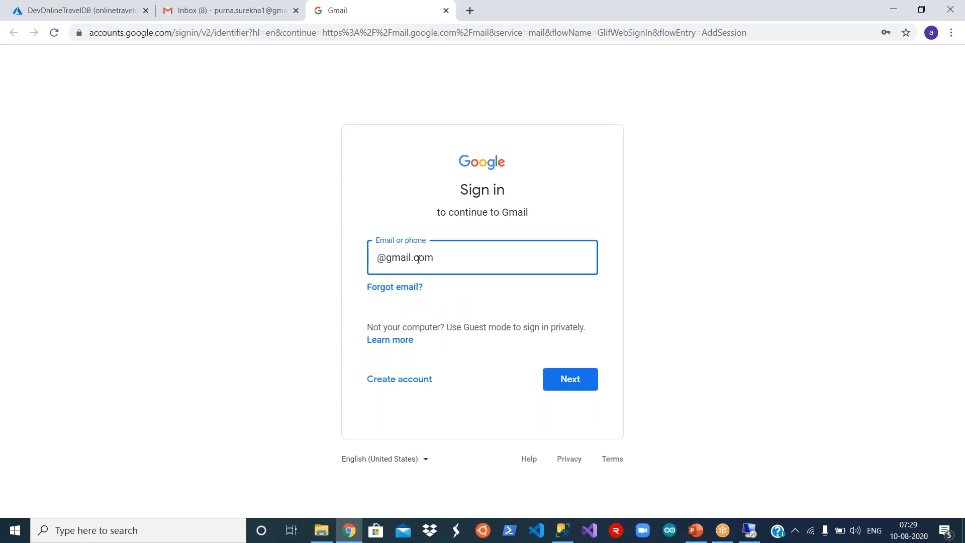
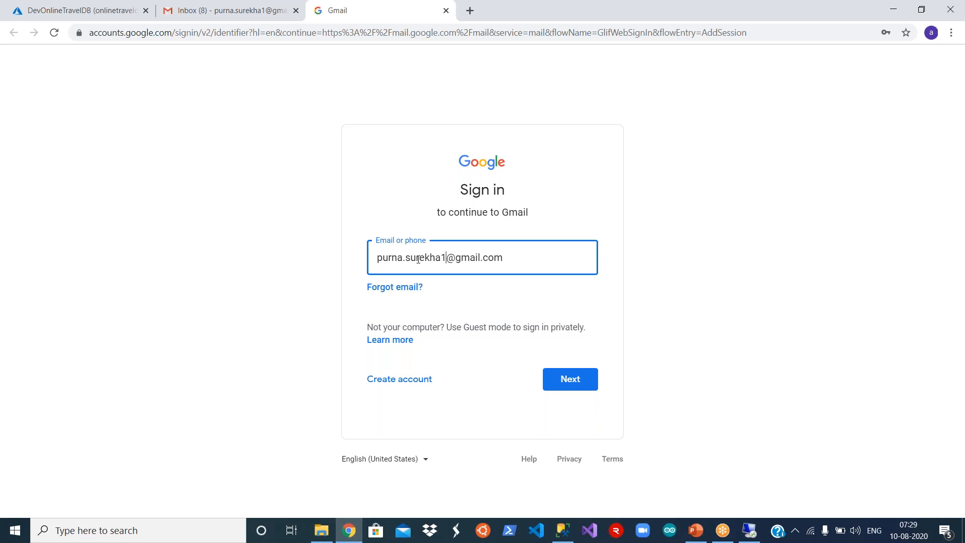
pyautogui.click(570, 381)
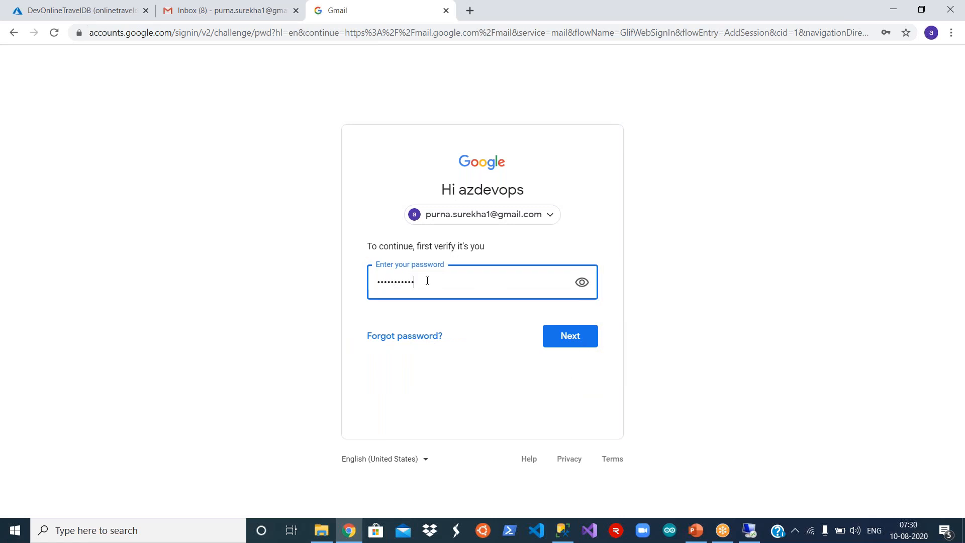
pyautogui.moveTo(427, 282); pyautogui.dragTo(366, 283)
pyautogui.click(701, 18)
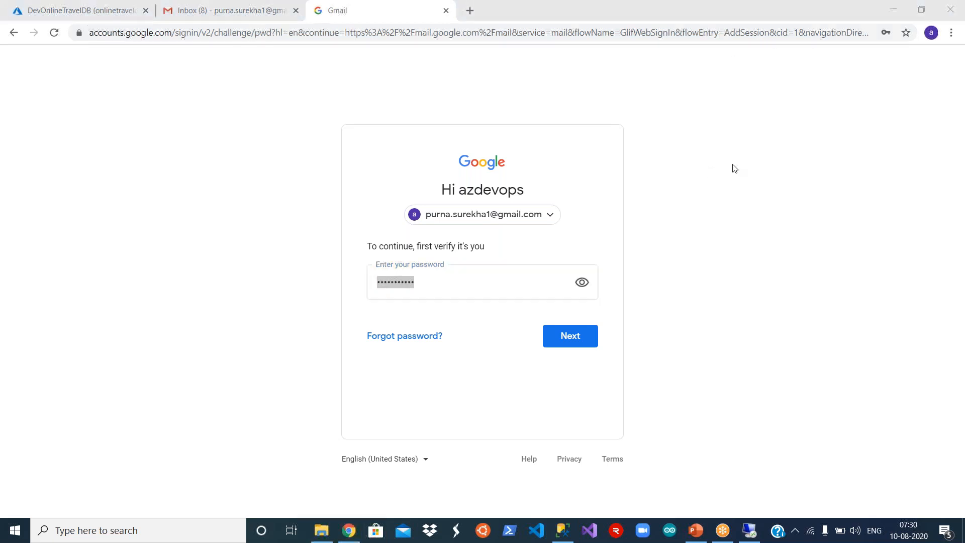
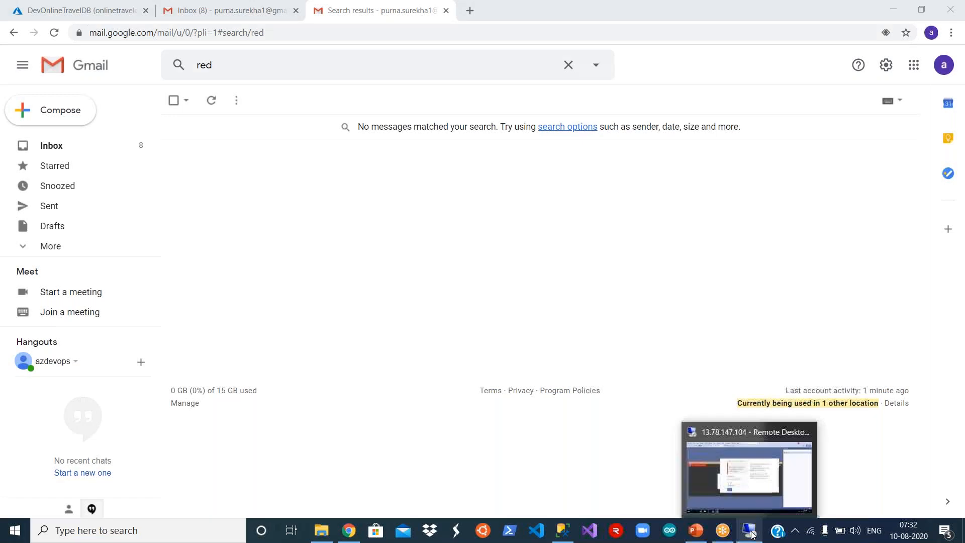
# - In the Remote Desktop session, correct the domain of the Redgate sign-in email
pyautogui.click(749, 531)
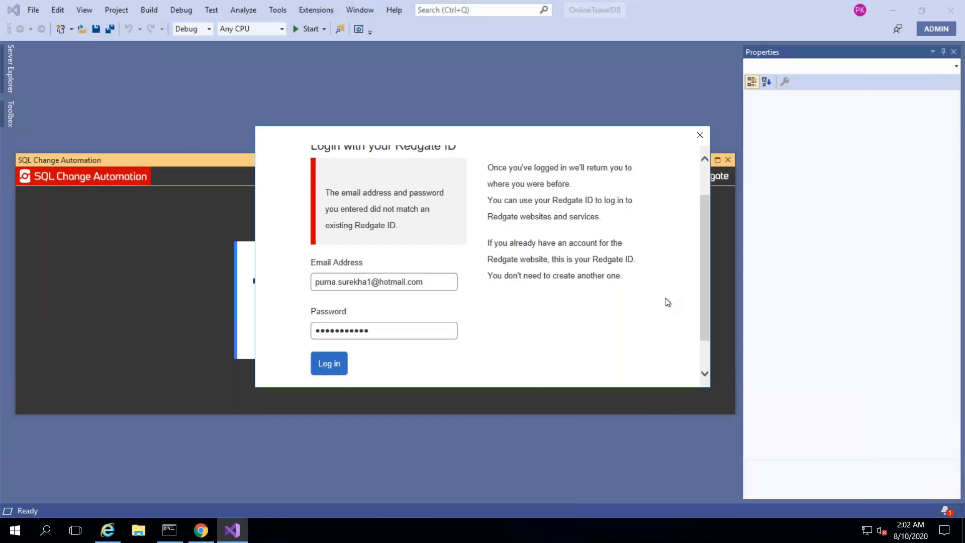
pyautogui.click(705, 306)
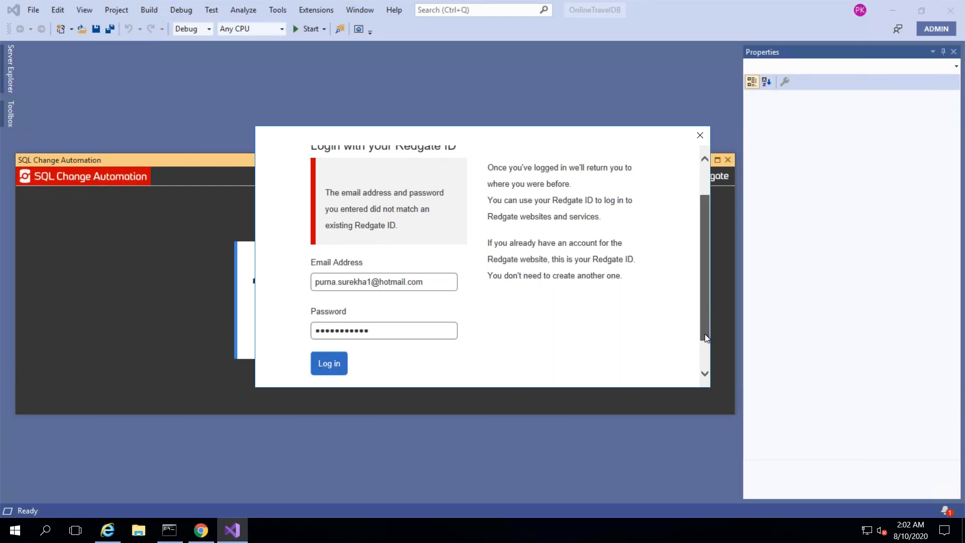
pyautogui.scroll(-1, 705, 335)
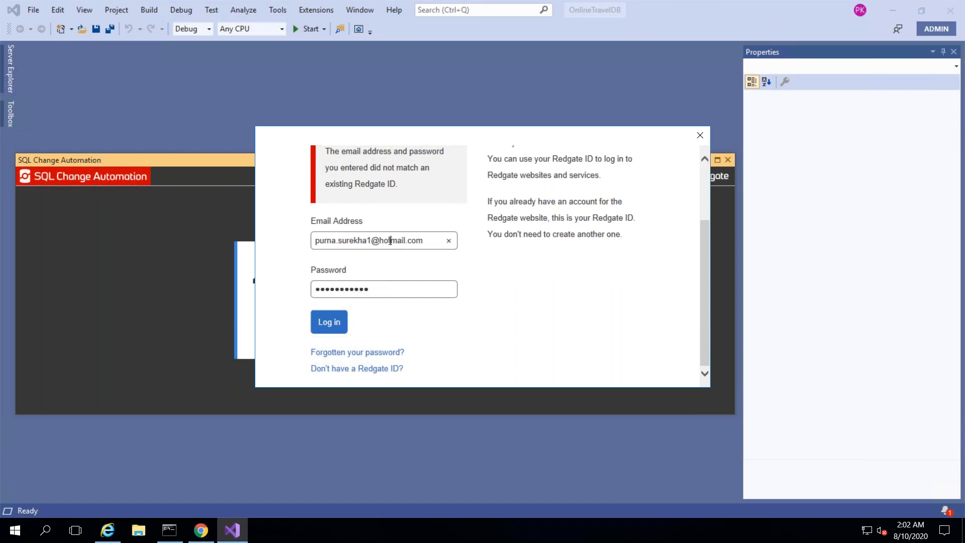
pyautogui.click(391, 241)
pyautogui.press('BackSpace')
pyautogui.press('BackSpace')
pyautogui.press('BackSpace')
pyautogui.write('g')
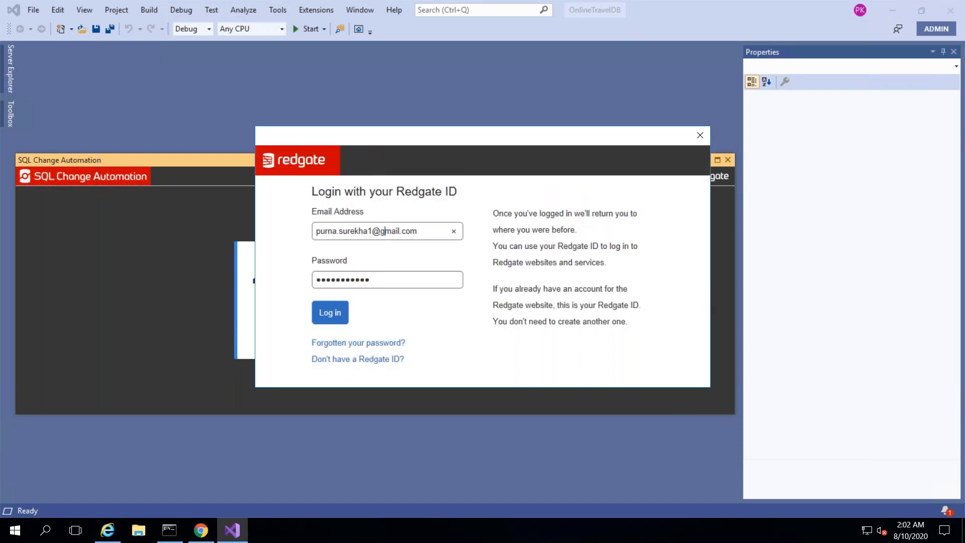
# - Re-enter the password, retry the login, then go to 'Don't have a Redgate ID?'
pyautogui.click(382, 284)
pyautogui.hotkey('ctrl', 'a')
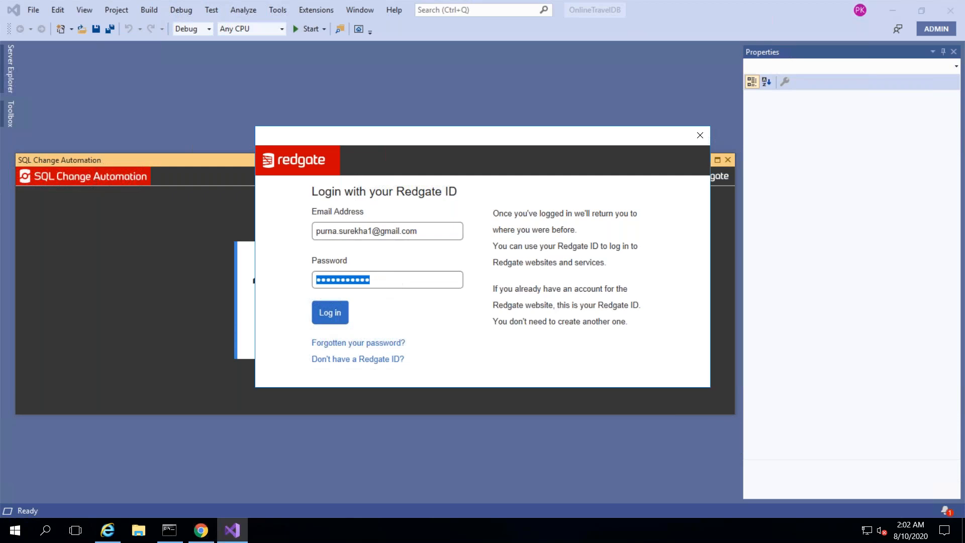
pyautogui.write('•••••••••')
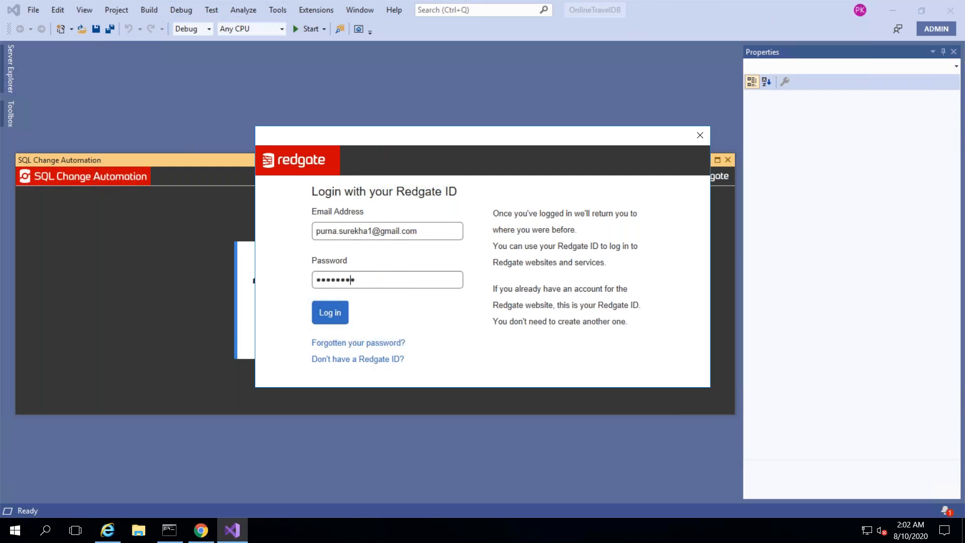
pyautogui.write('••')
pyautogui.click(334, 316)
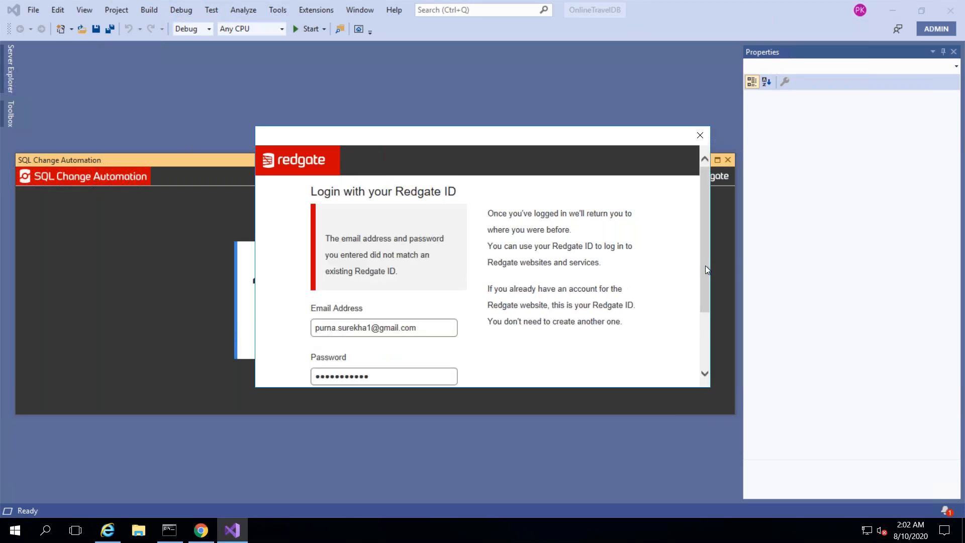
pyautogui.click(705, 351)
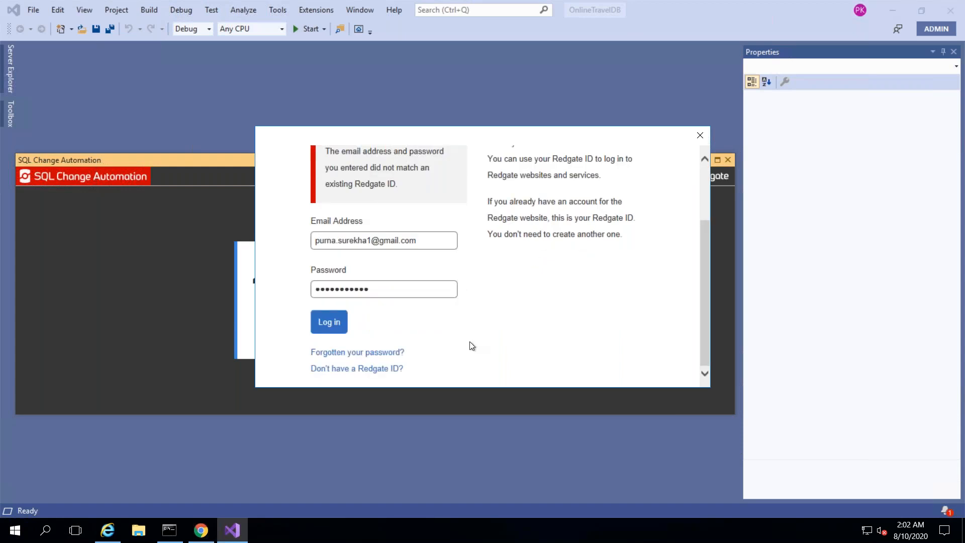
# - Create a new Redgate ID with a confirmed password and accept the Security Alert
pyautogui.click(377, 370)
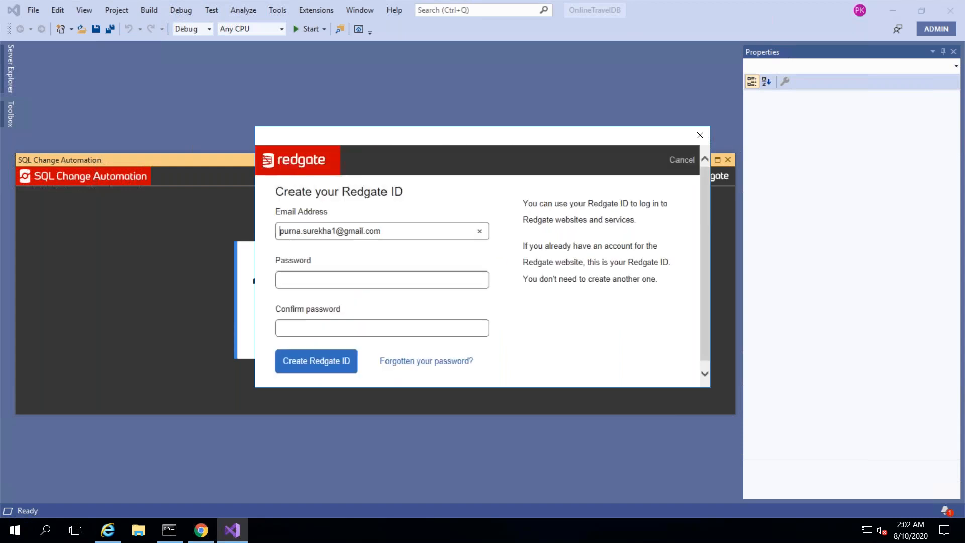
pyautogui.click(388, 279)
pyautogui.write('••••••••••••')
pyautogui.press('Tab')
pyautogui.write('••••••••••••')
pyautogui.click(331, 367)
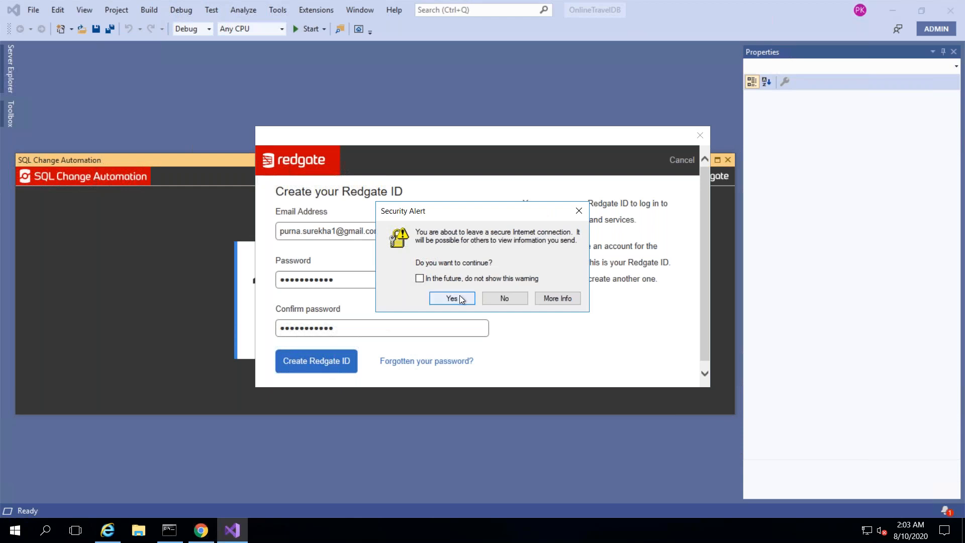
pyautogui.click(452, 298)
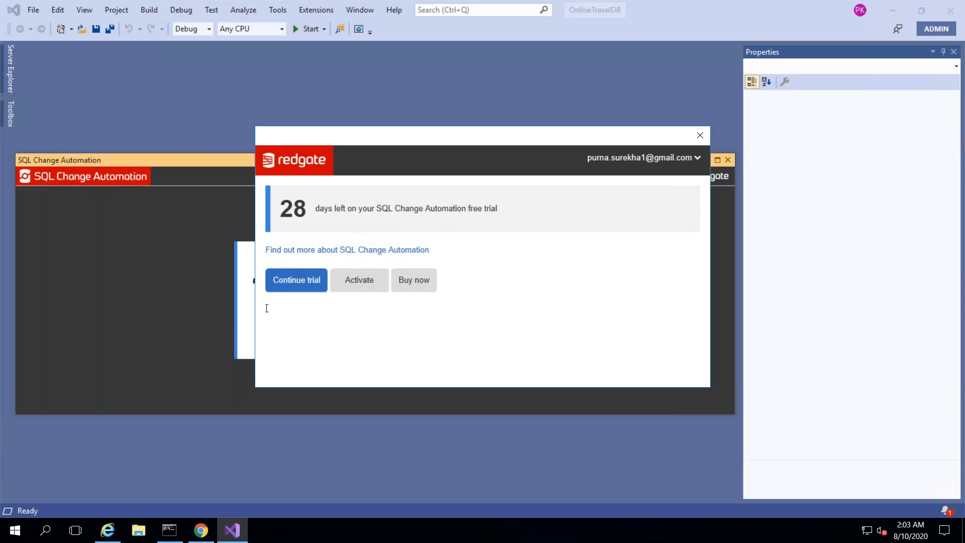
# - Continue the trial and refresh to list HotelsStoredProc, Flights and Hotels as pending changes
pyautogui.click(293, 285)
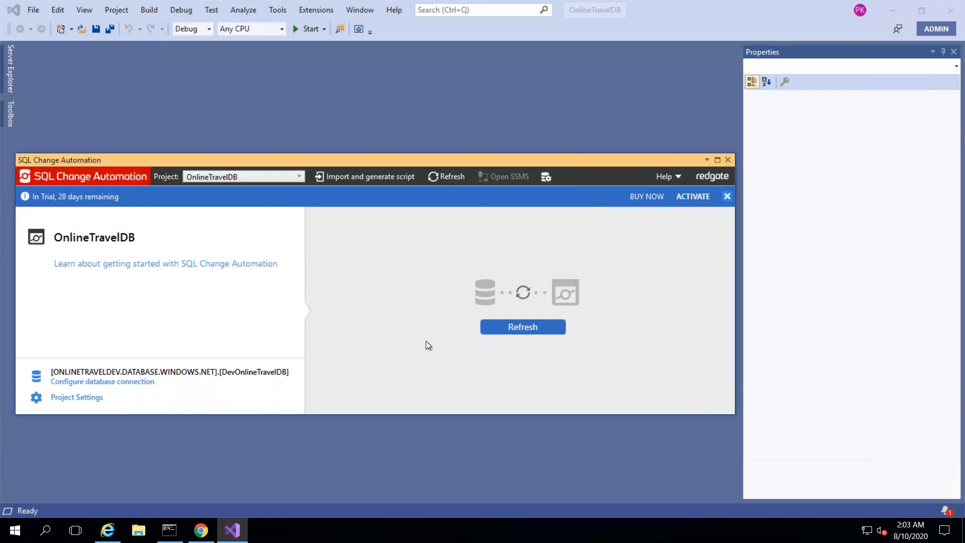
pyautogui.click(519, 330)
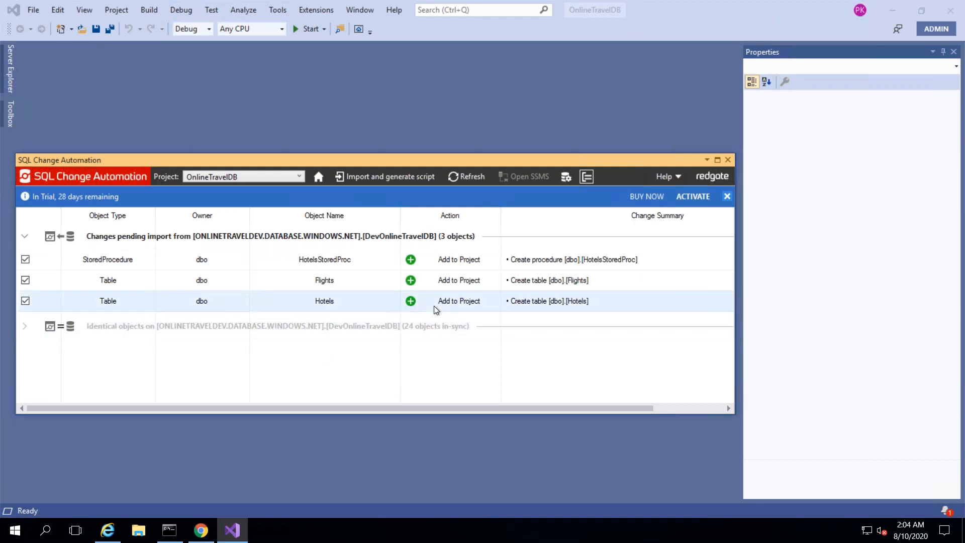
# - Import the changes as migration scripts, show Solution Explorer, and verify 27 objects in sync
pyautogui.click(378, 177)
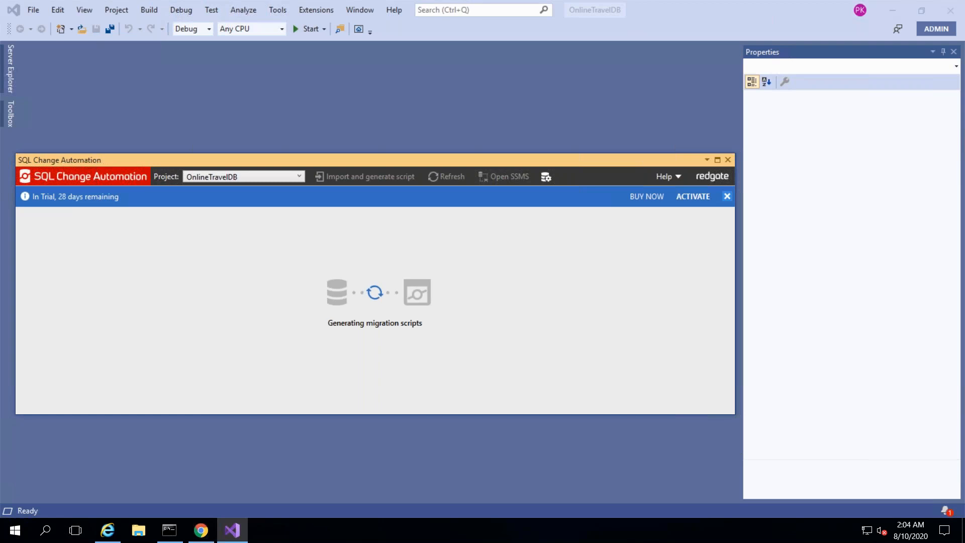
pyautogui.click(82, 10)
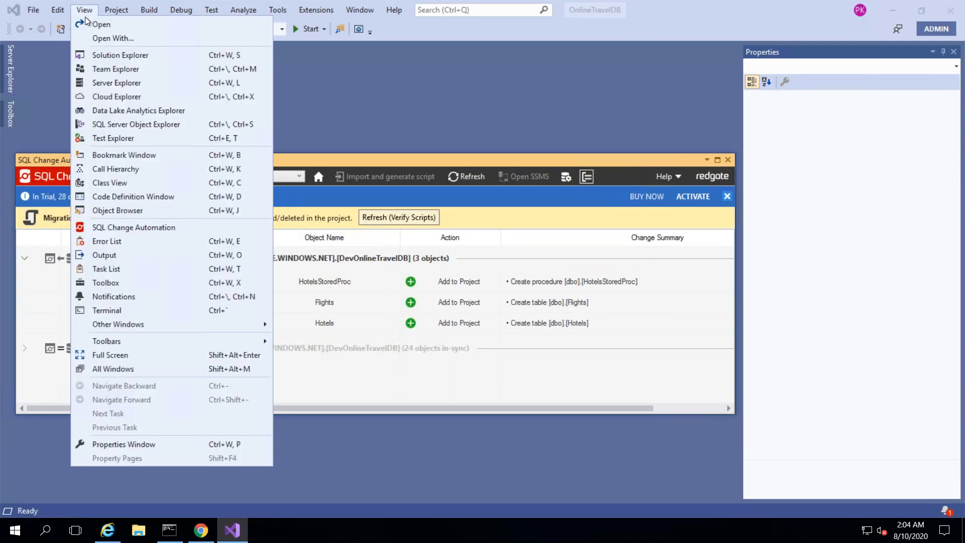
pyautogui.click(112, 55)
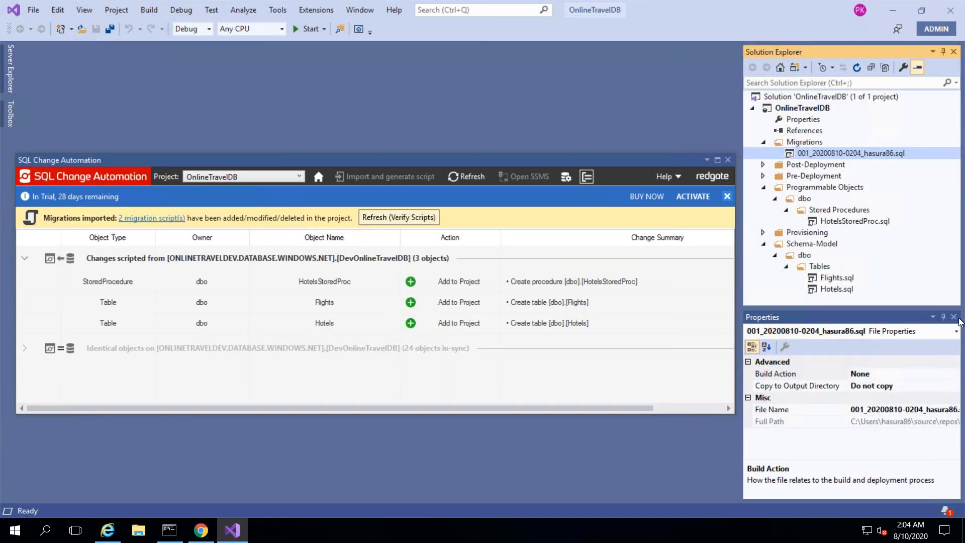
pyautogui.click(954, 318)
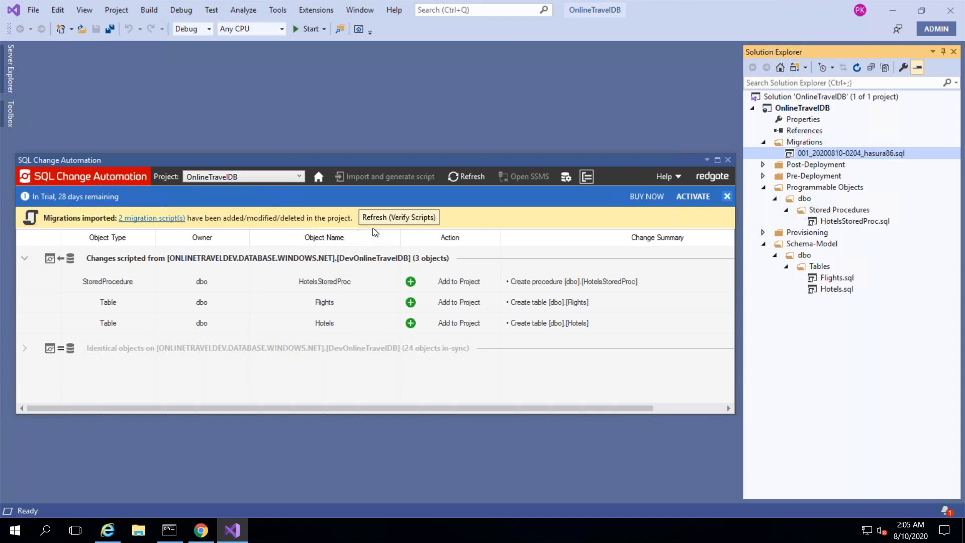
pyautogui.click(405, 219)
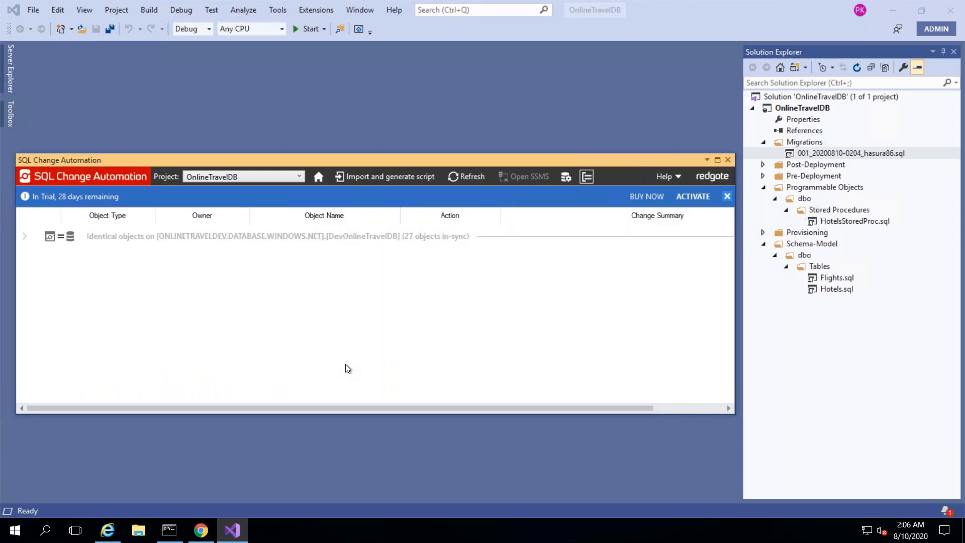
# - Expand and collapse the Identical objects group, then close the SQL Change Automation panel
pyautogui.click(100, 233)
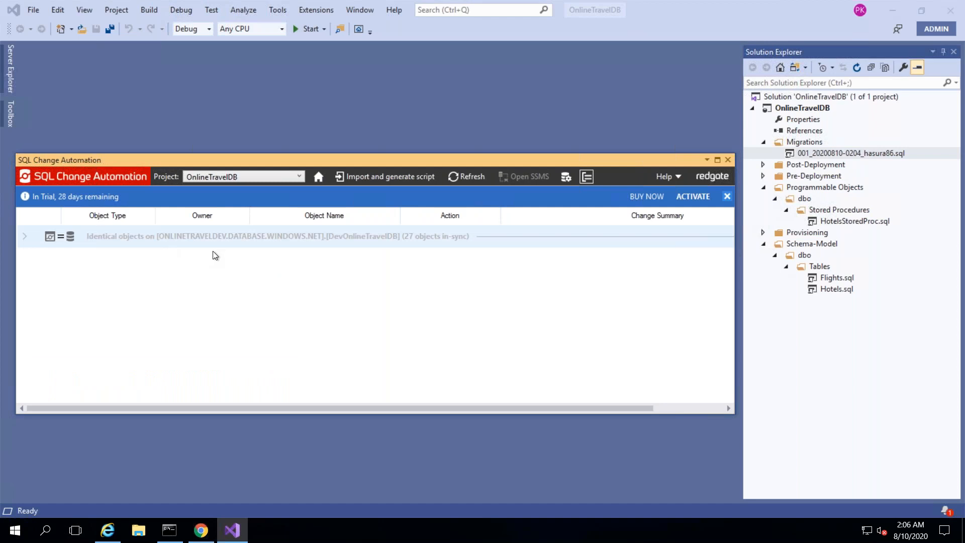
pyautogui.click(25, 236)
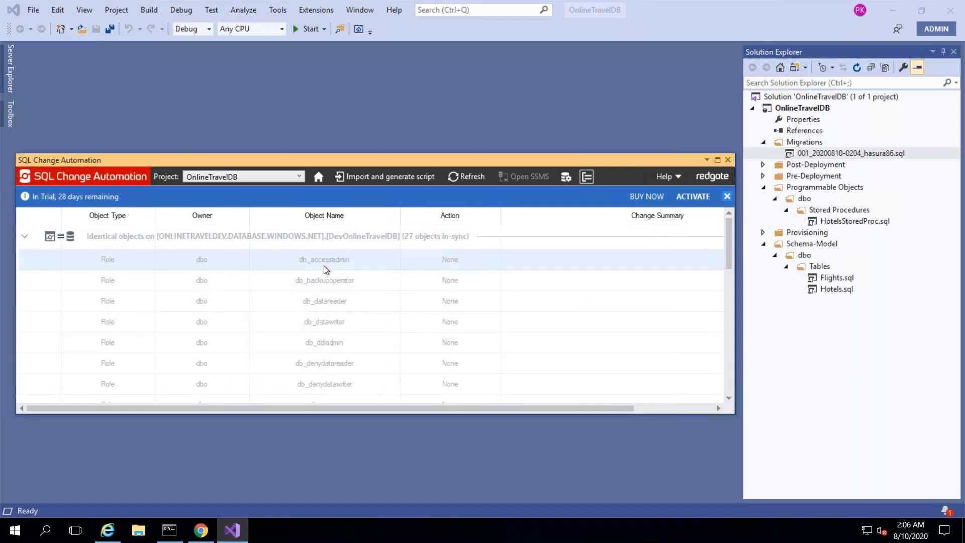
pyautogui.click(25, 237)
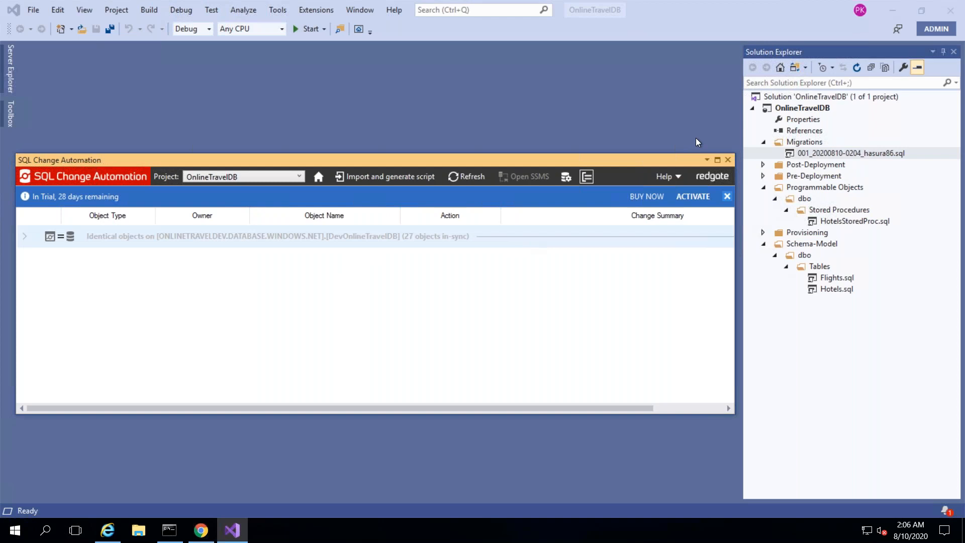
pyautogui.click(727, 160)
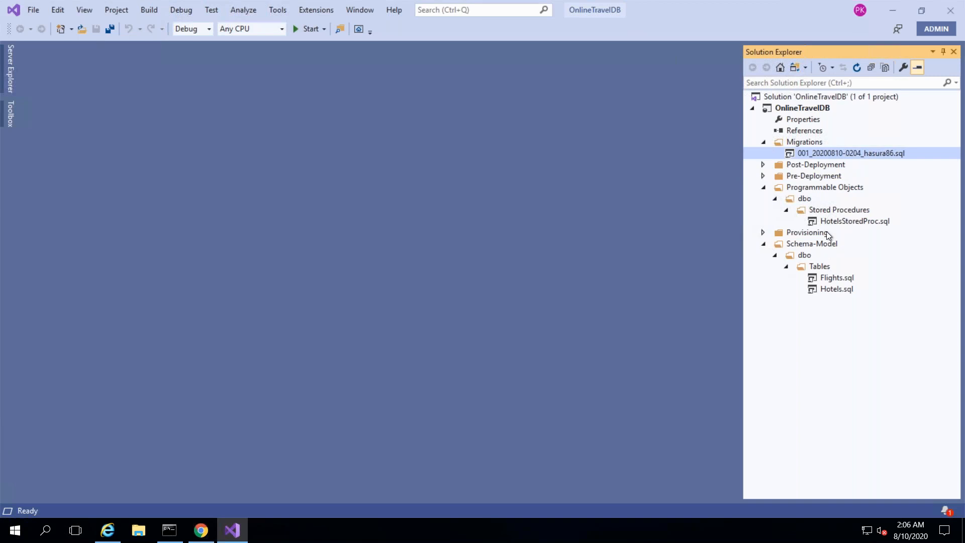
pyautogui.doubleClick(814, 151)
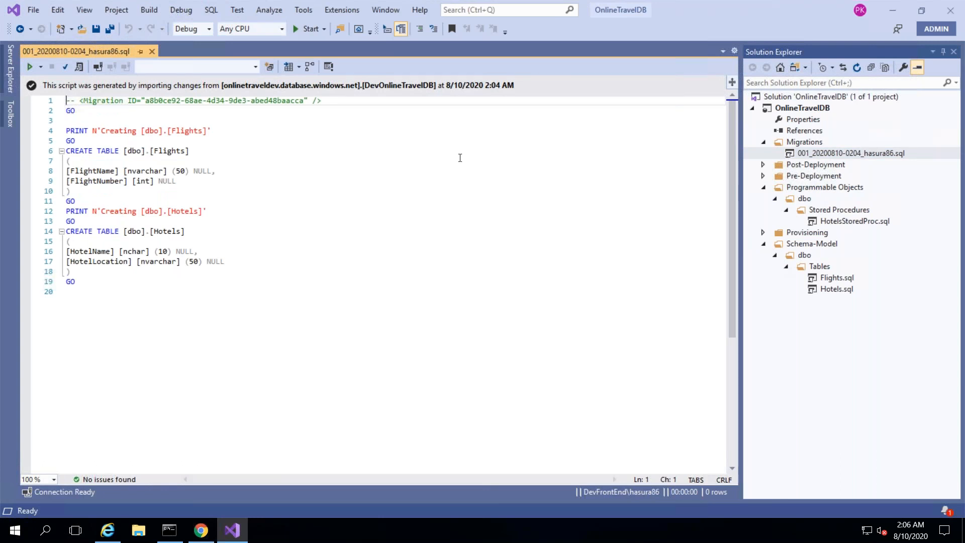
pyautogui.doubleClick(850, 221)
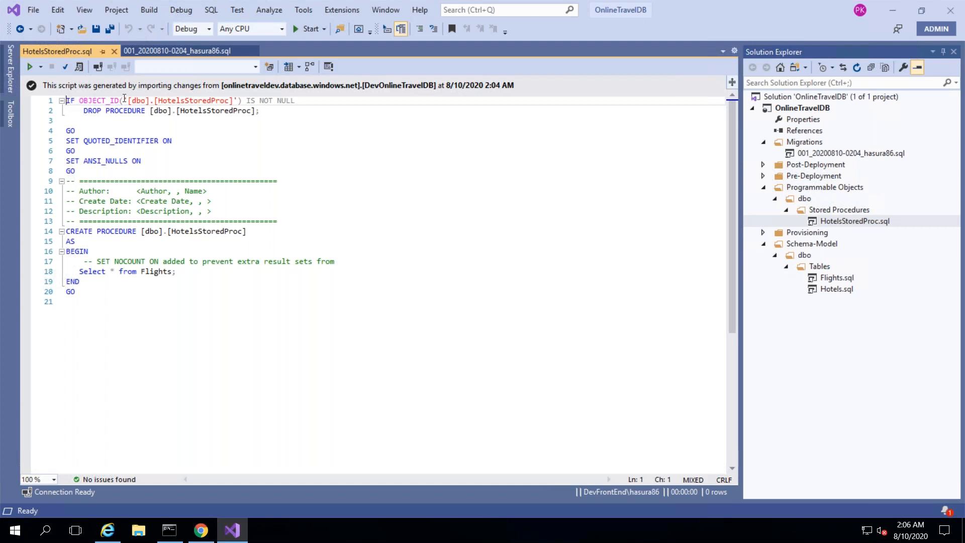
pyautogui.click(115, 52)
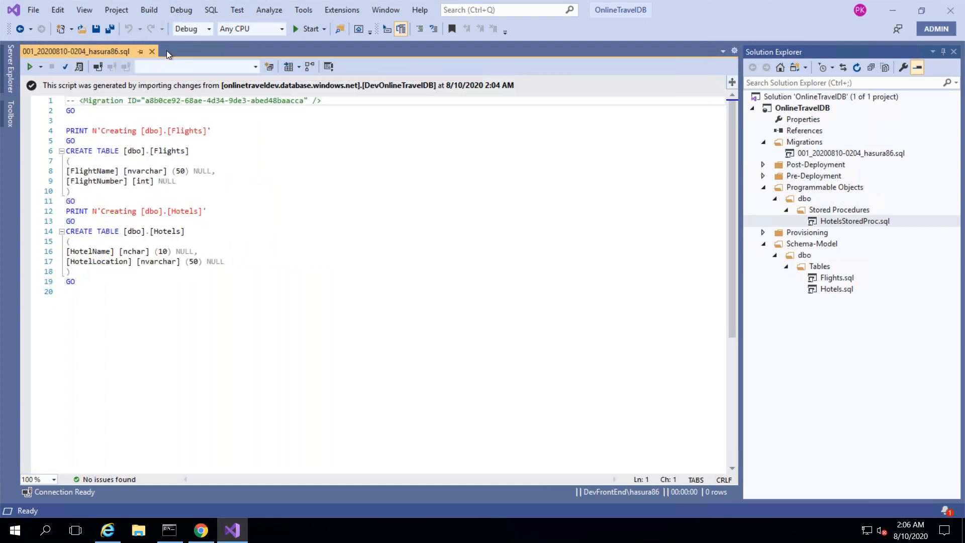
pyautogui.click(153, 51)
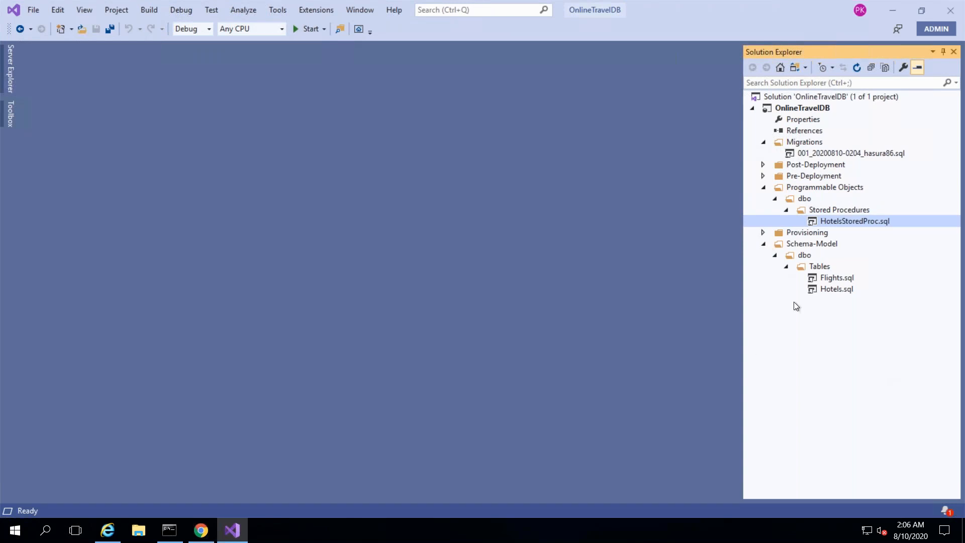
# - Choose Git as the source control plug-in under Tools > Options > Source Control
pyautogui.click(277, 11)
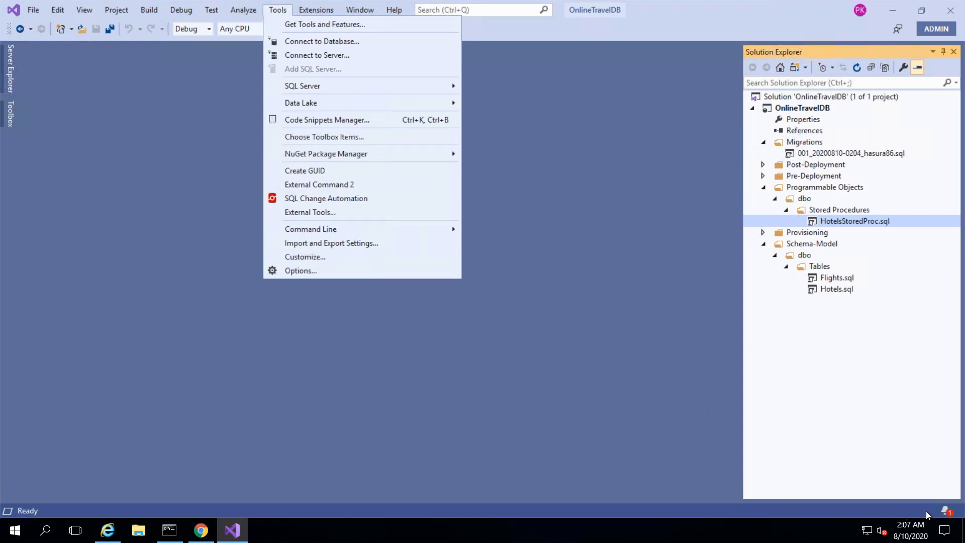
pyautogui.click(306, 270)
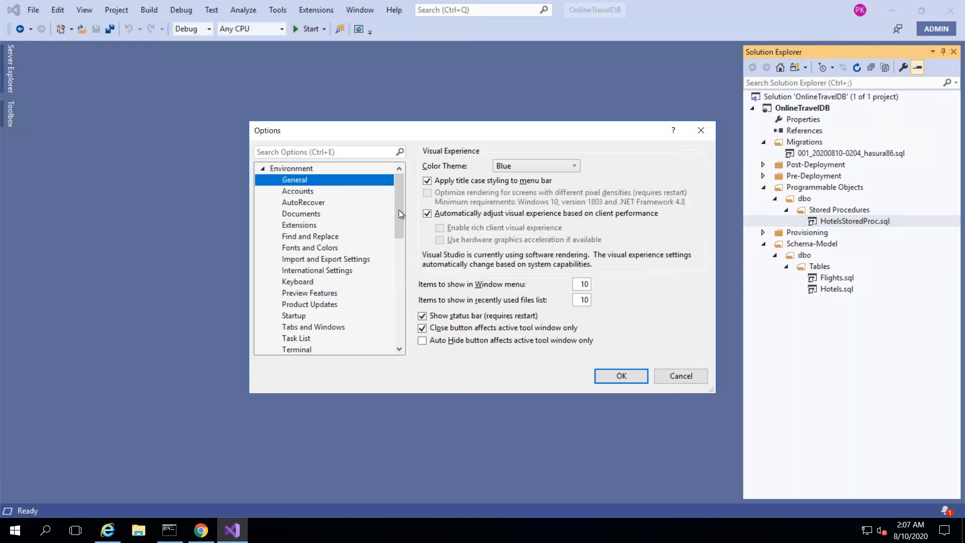
pyautogui.moveTo(401, 222); pyautogui.dragTo(399, 289)
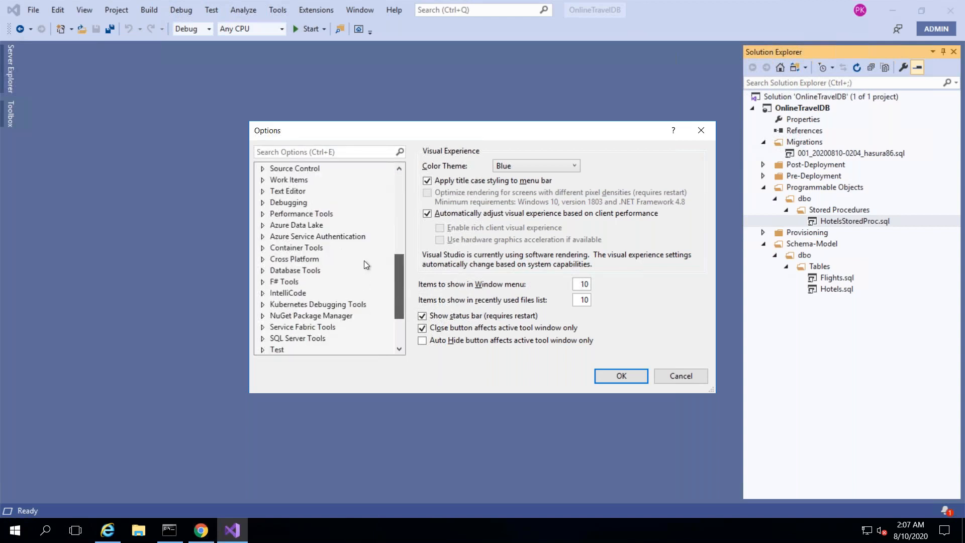
pyautogui.click(262, 169)
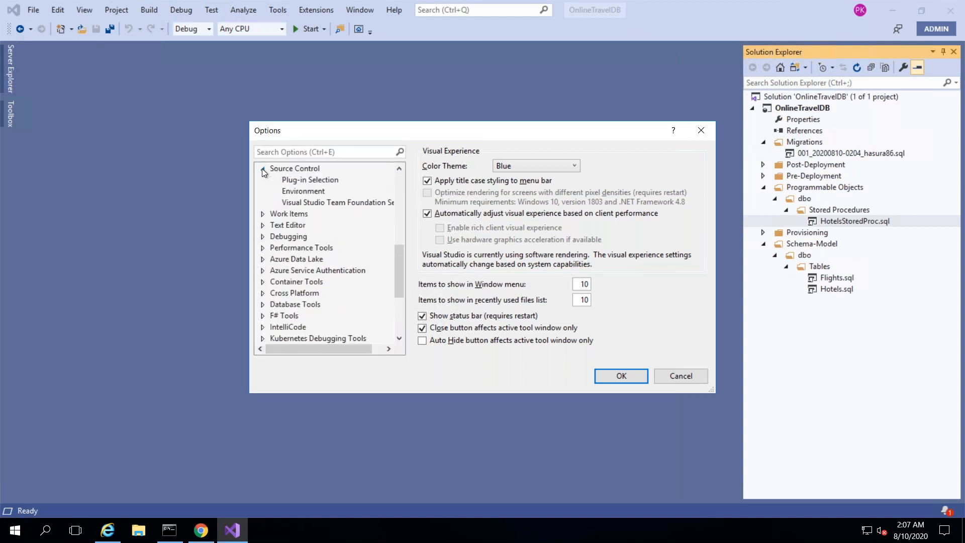
pyautogui.click(303, 190)
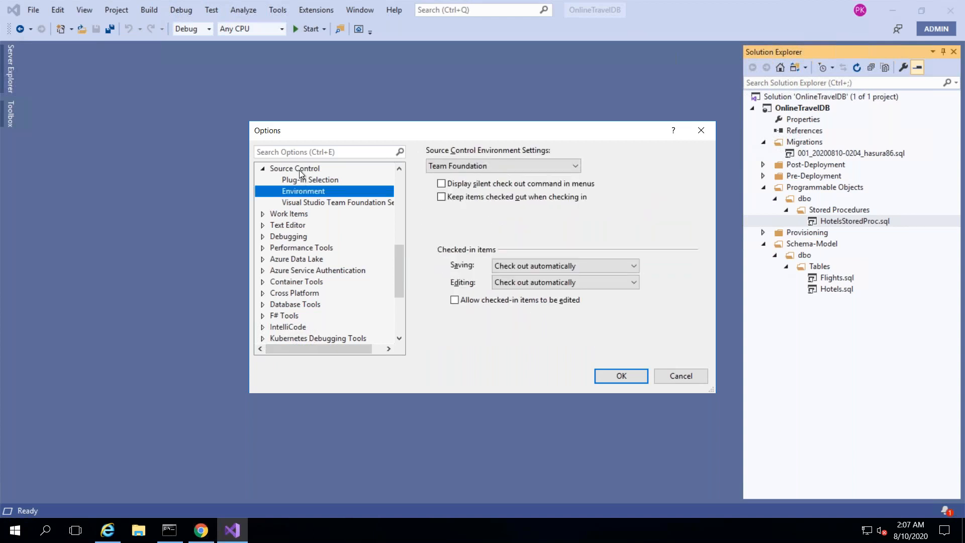
pyautogui.click(300, 170)
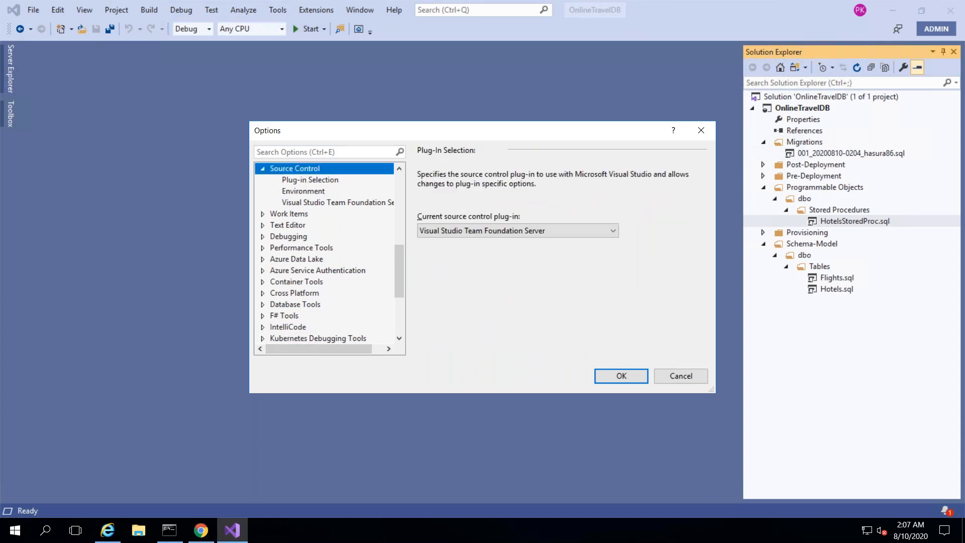
pyautogui.click(472, 231)
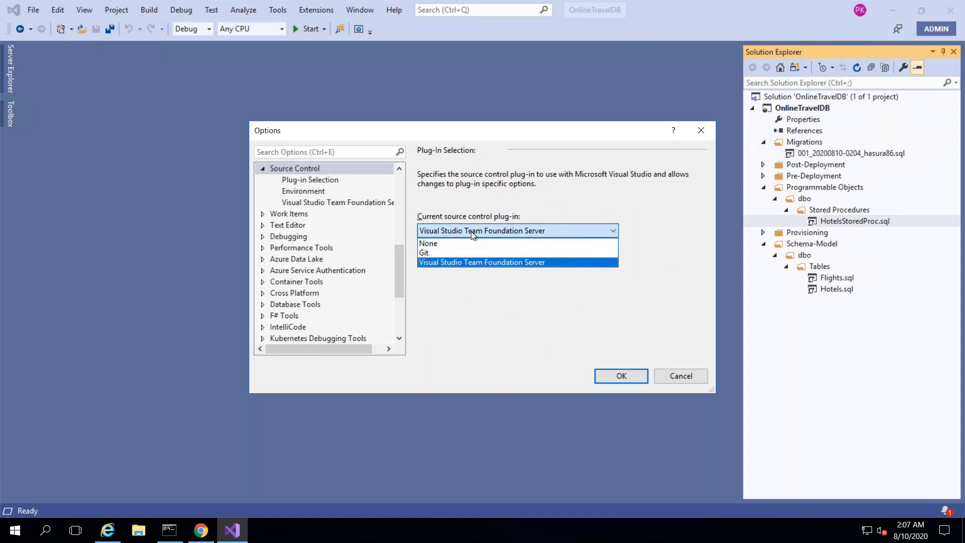
pyautogui.click(456, 253)
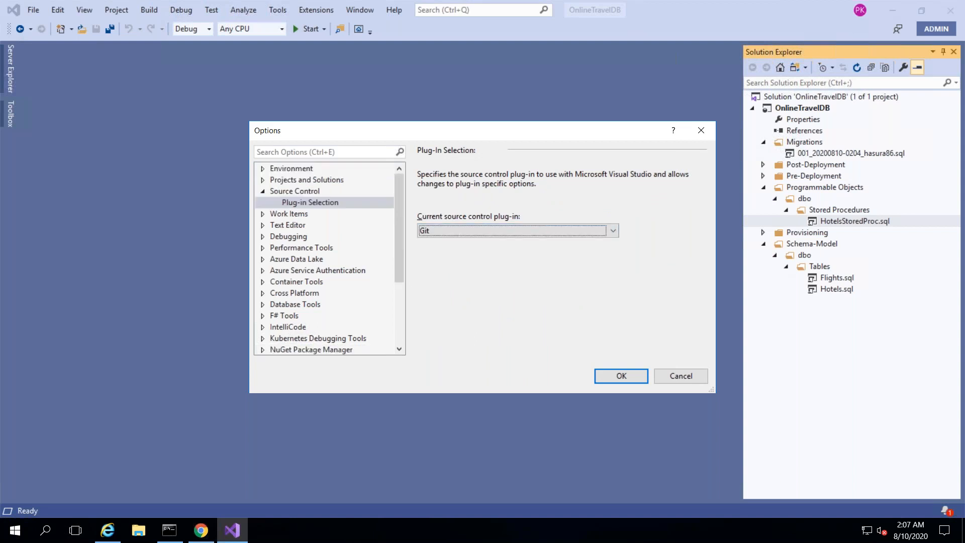
pyautogui.click(615, 376)
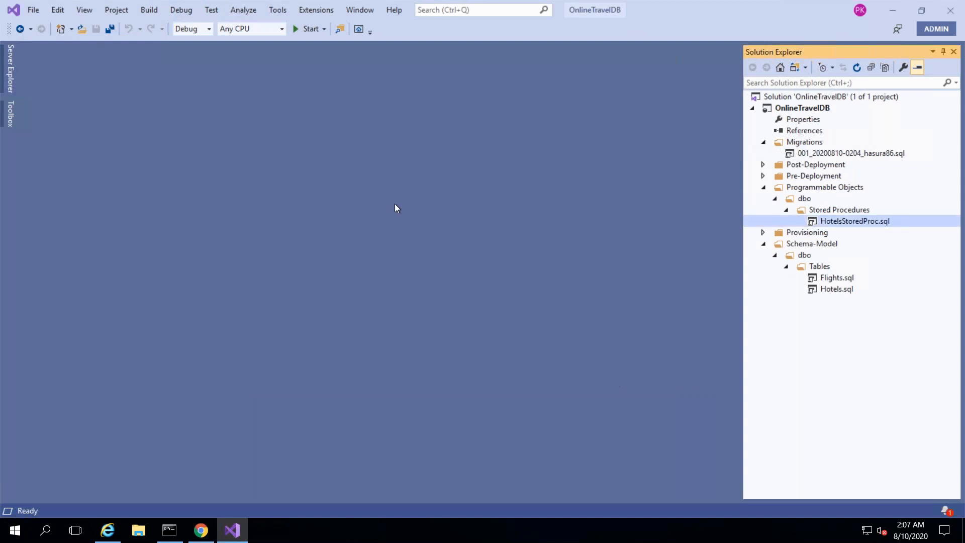
# - Open Team Explorer's Connect page, browse the dev.azure.com projects, and cancel without connecting
pyautogui.click(82, 11)
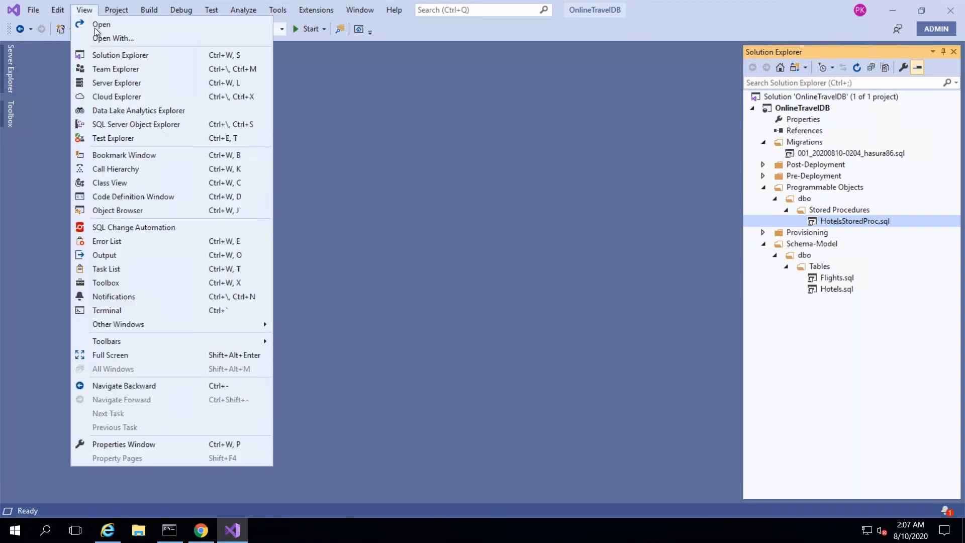
pyautogui.click(121, 68)
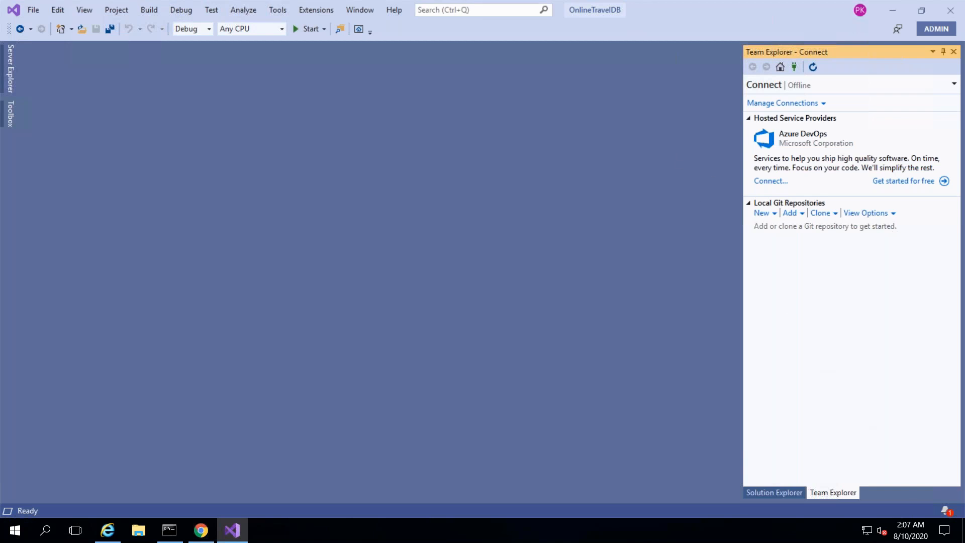
pyautogui.click(767, 181)
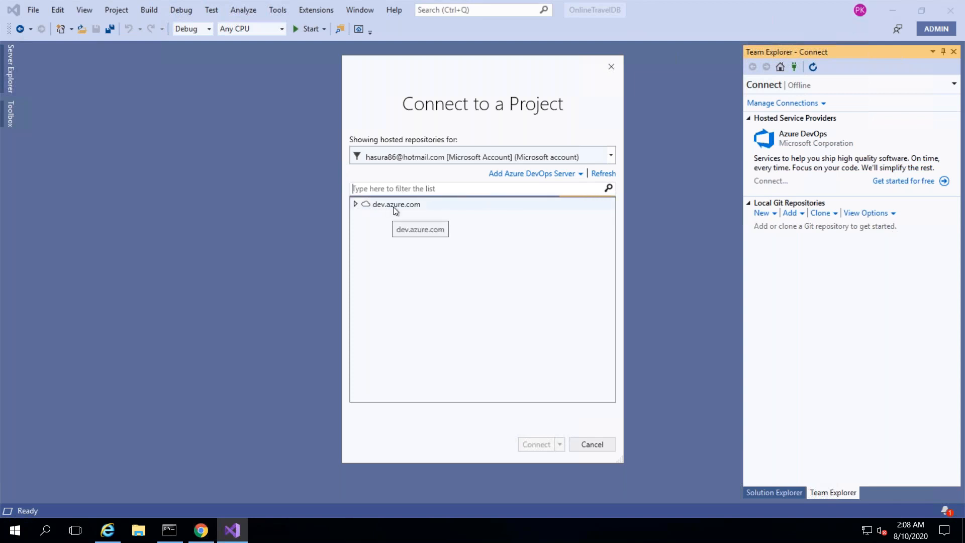
pyautogui.click(354, 204)
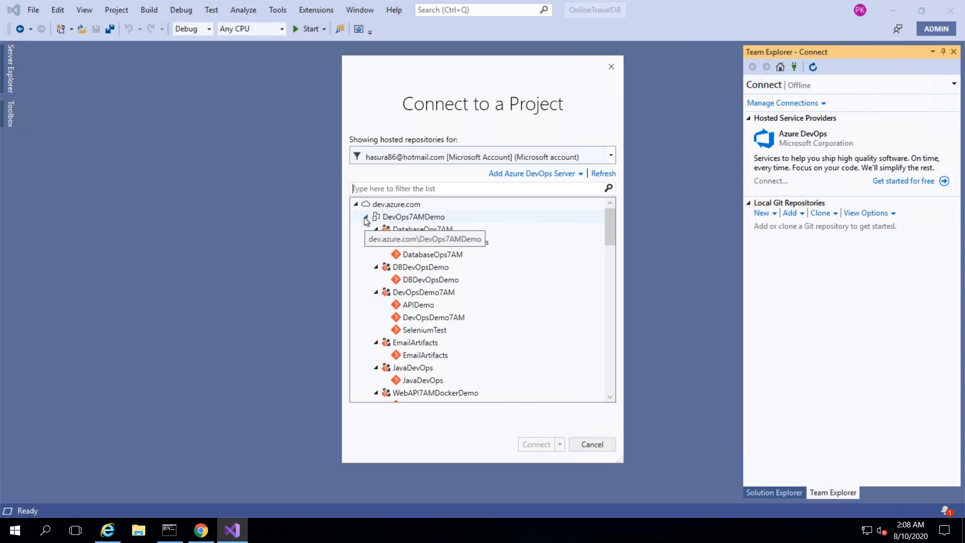
pyautogui.click(366, 217)
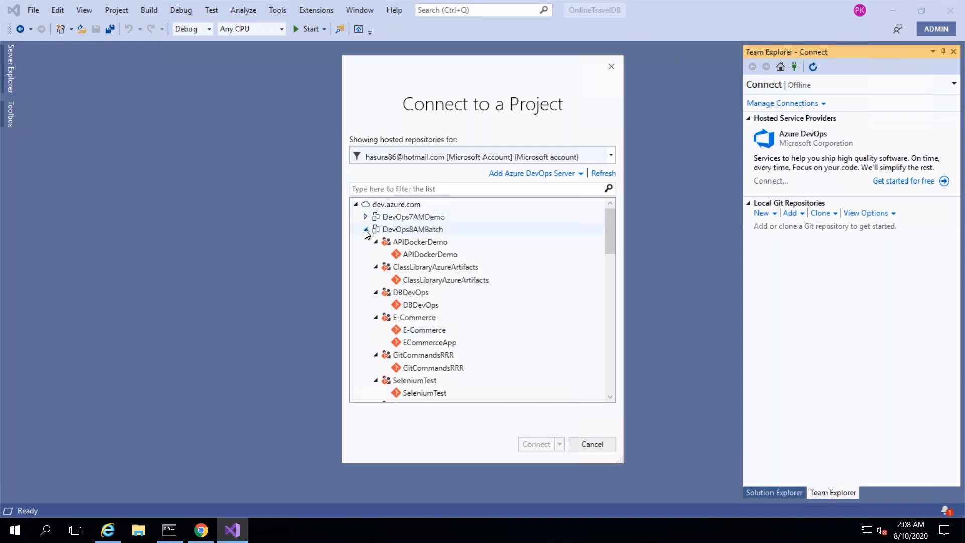
pyautogui.click(365, 230)
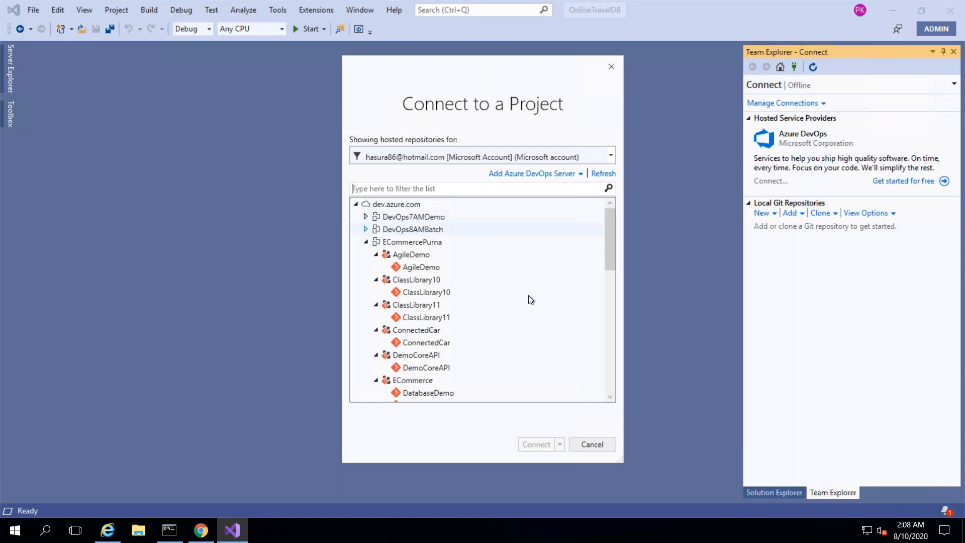
pyautogui.click(591, 445)
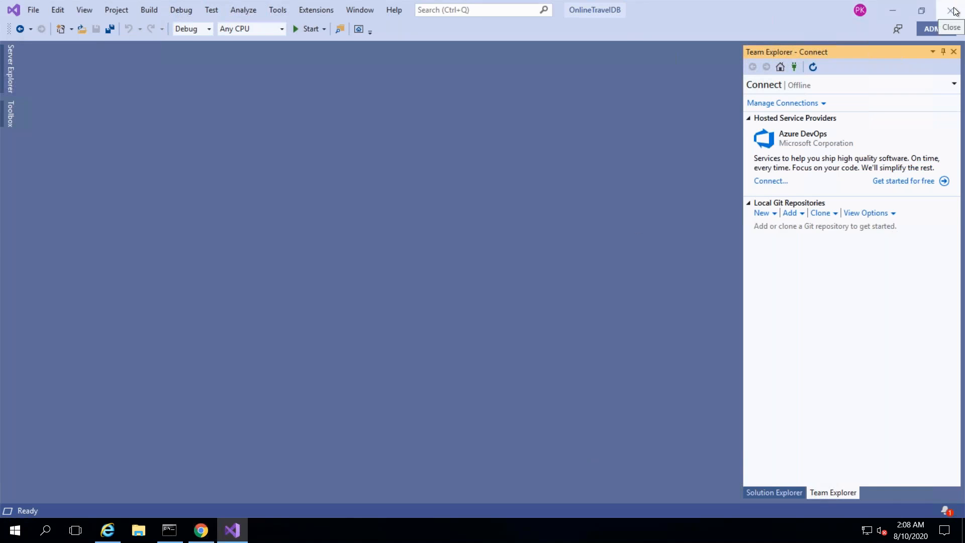
# - Save all, restart Visual Studio 2019, and reopen OnlineTravelDB.sln from the recent list
pyautogui.click(106, 32)
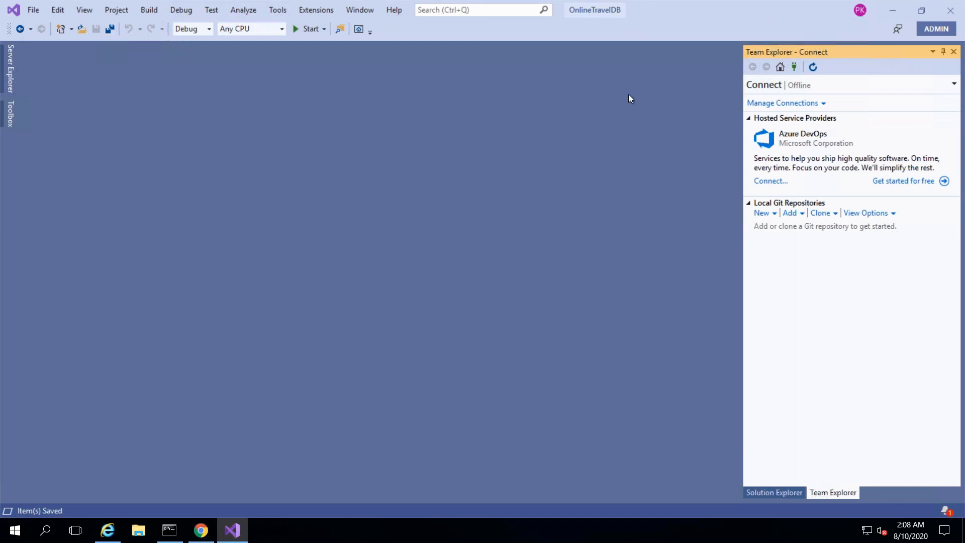
pyautogui.click(957, 10)
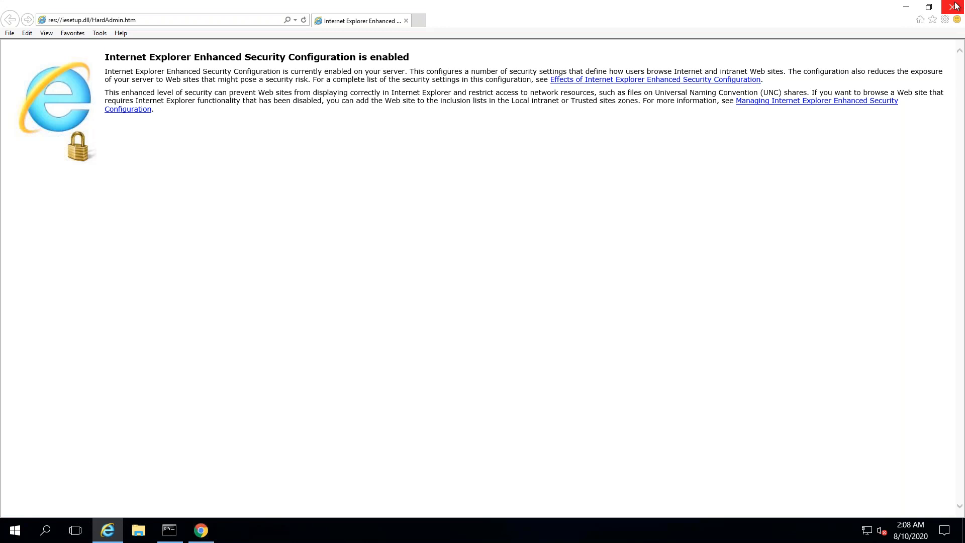
pyautogui.click(955, 5)
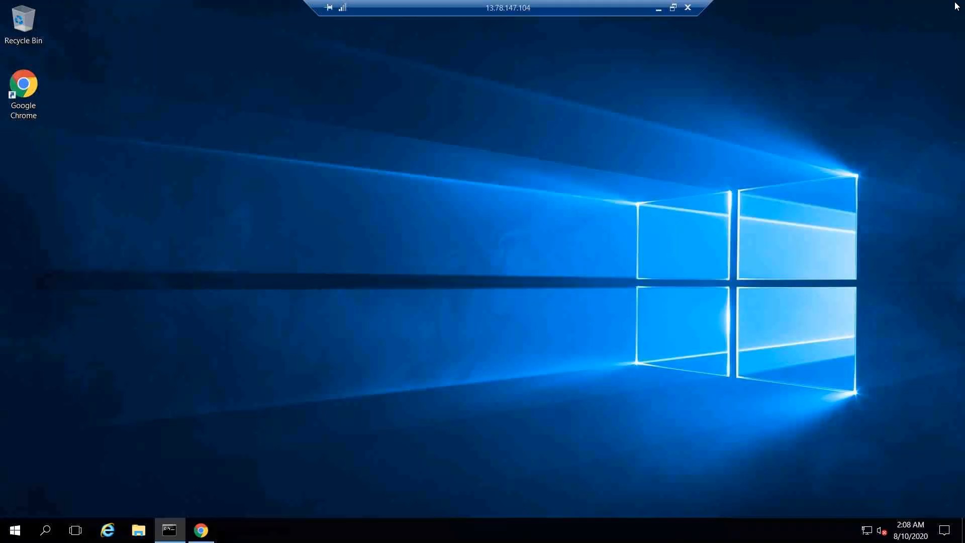
pyautogui.click(15, 530)
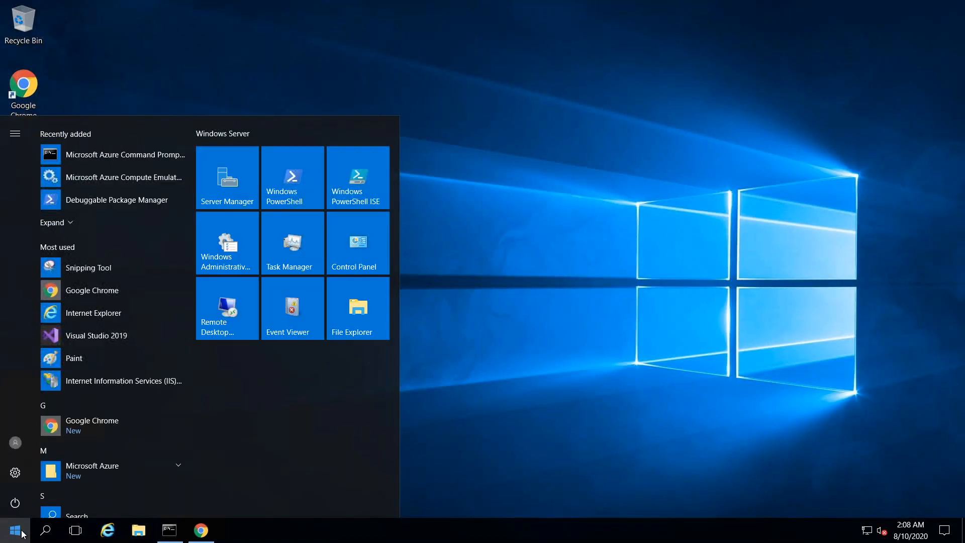
pyautogui.click(135, 335)
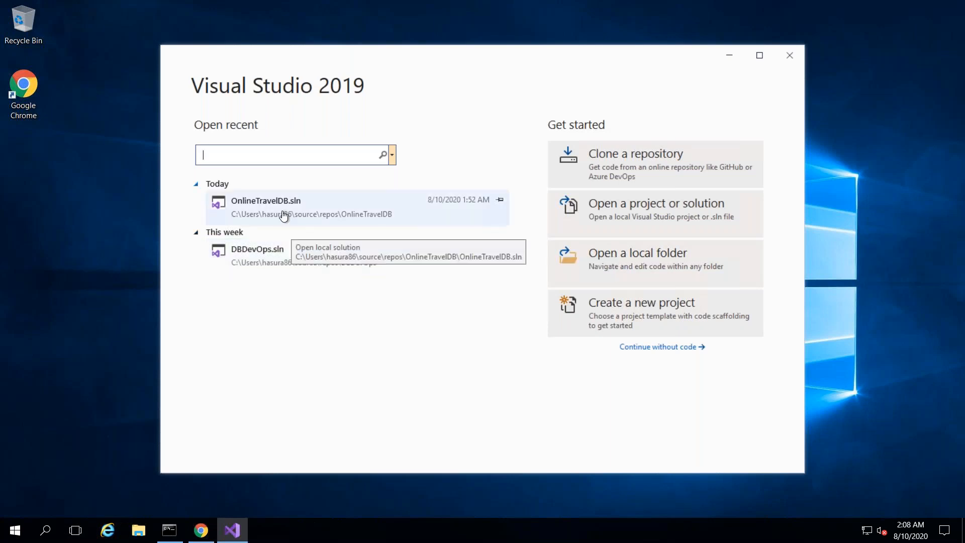
pyautogui.click(284, 216)
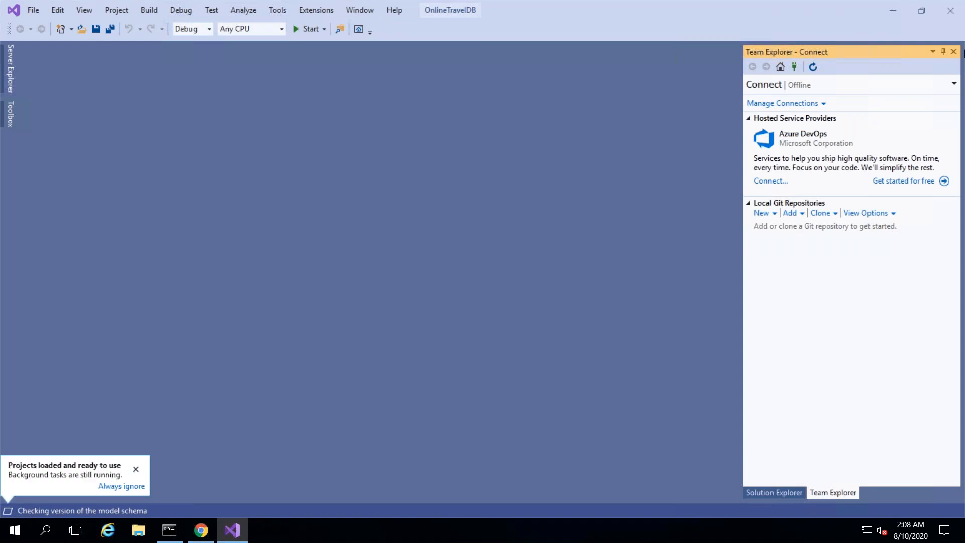
pyautogui.click(955, 52)
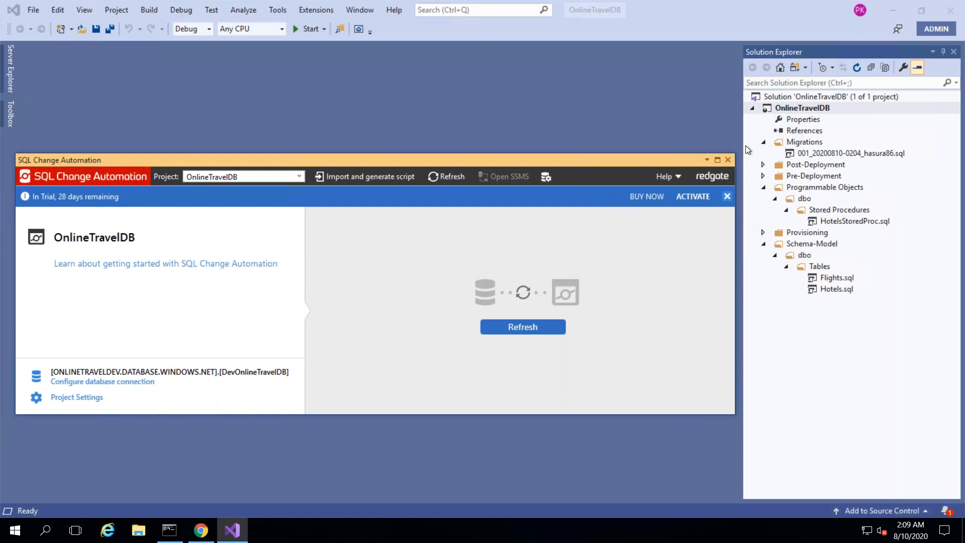
# - Close the SQL Change Automation panel and bring up the status bar's Add to Source Control options
pyautogui.click(727, 160)
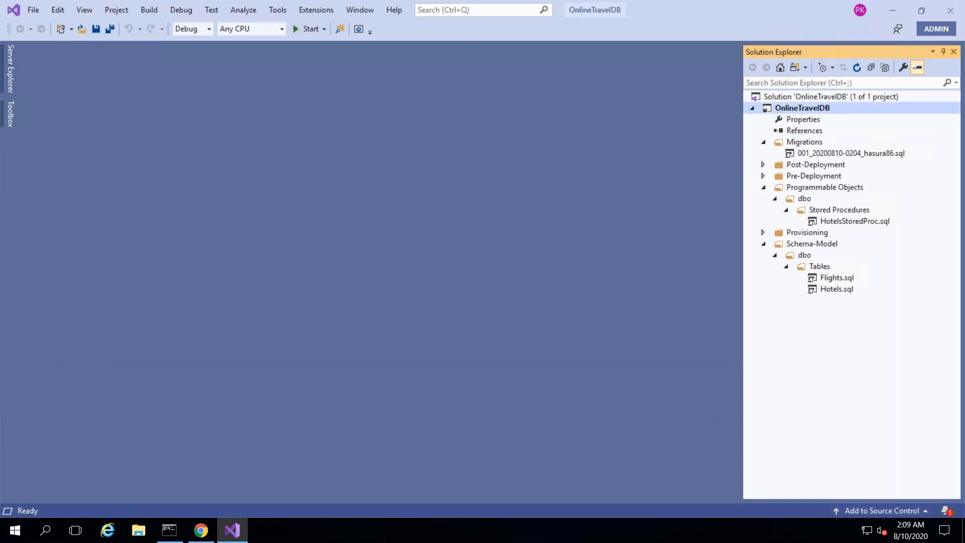
pyautogui.click(873, 511)
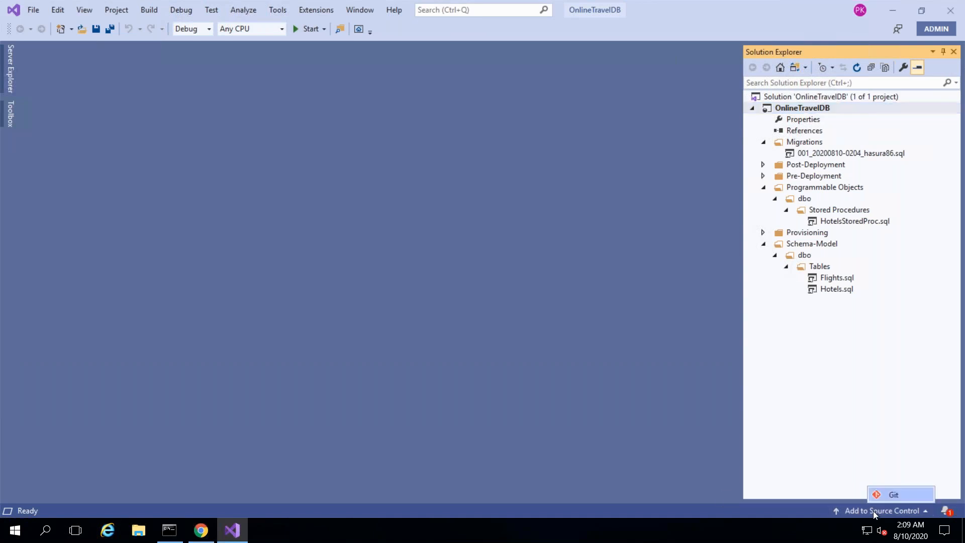
# - Add the solution to Git, then choose Publish Git Repo under Azure DevOps
pyautogui.click(903, 492)
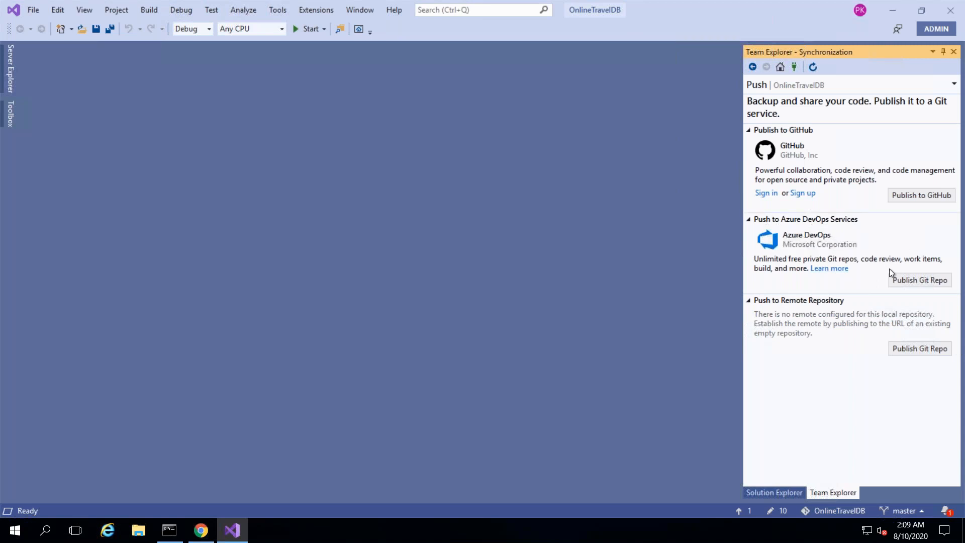
pyautogui.click(908, 283)
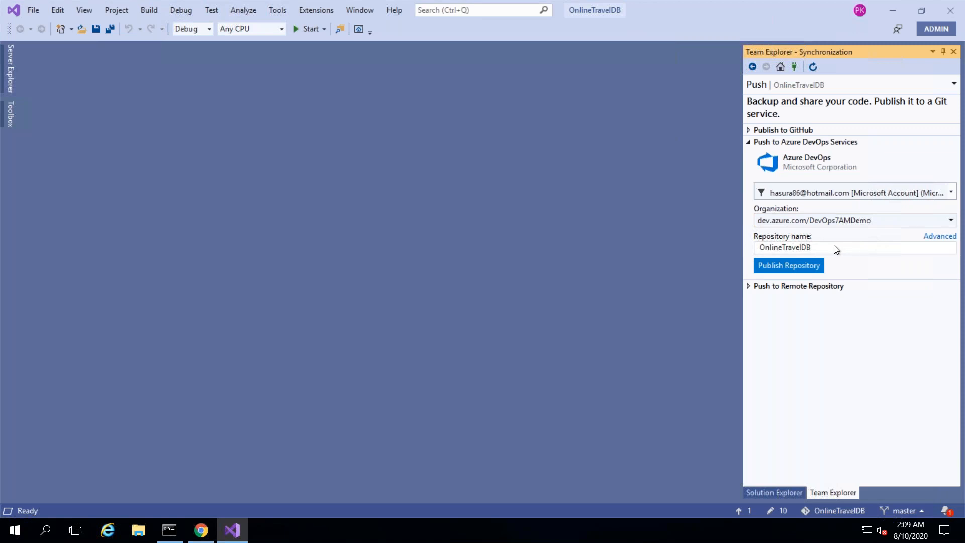
# - Publish OnlineTravelDB to the OnlineTravel organization's Online Travel Booking App project in Azure DevOps
pyautogui.click(933, 241)
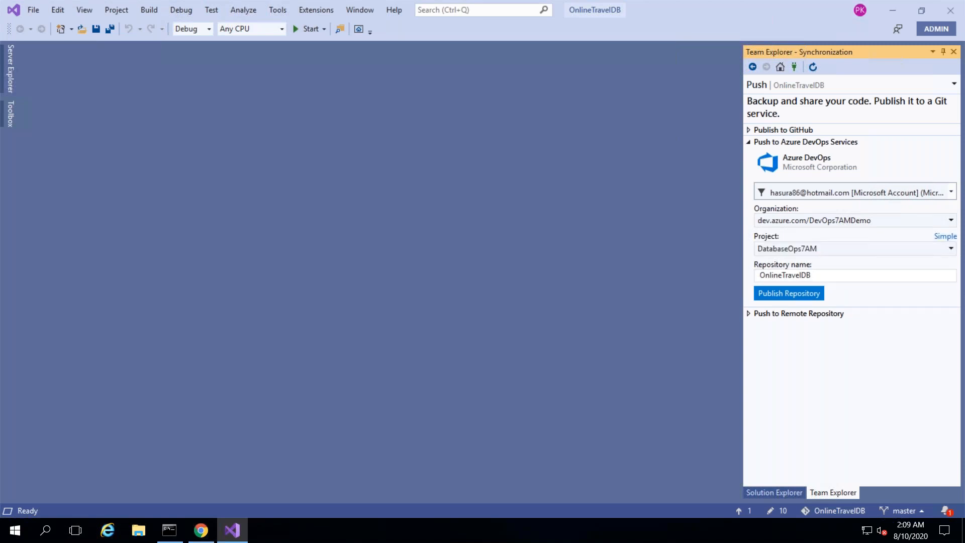
pyautogui.click(868, 249)
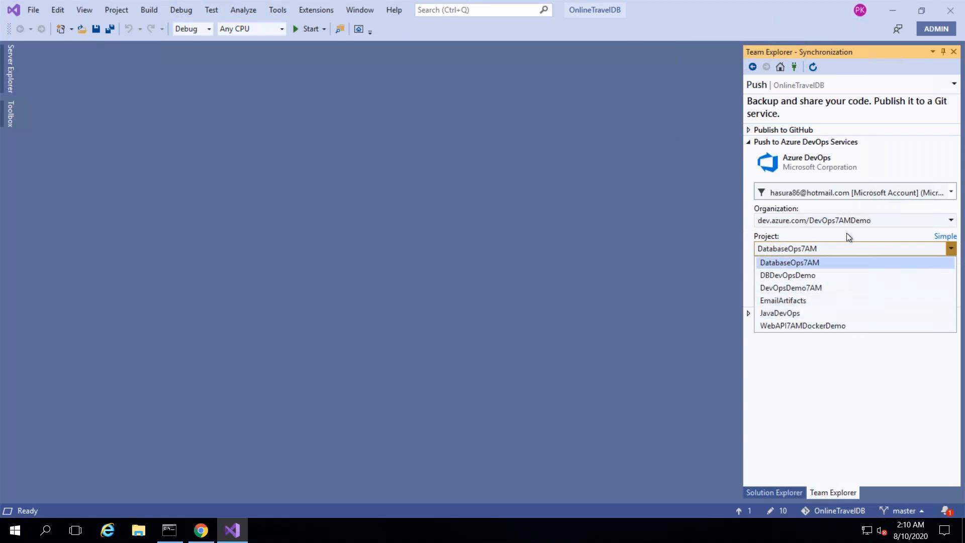
pyautogui.click(864, 222)
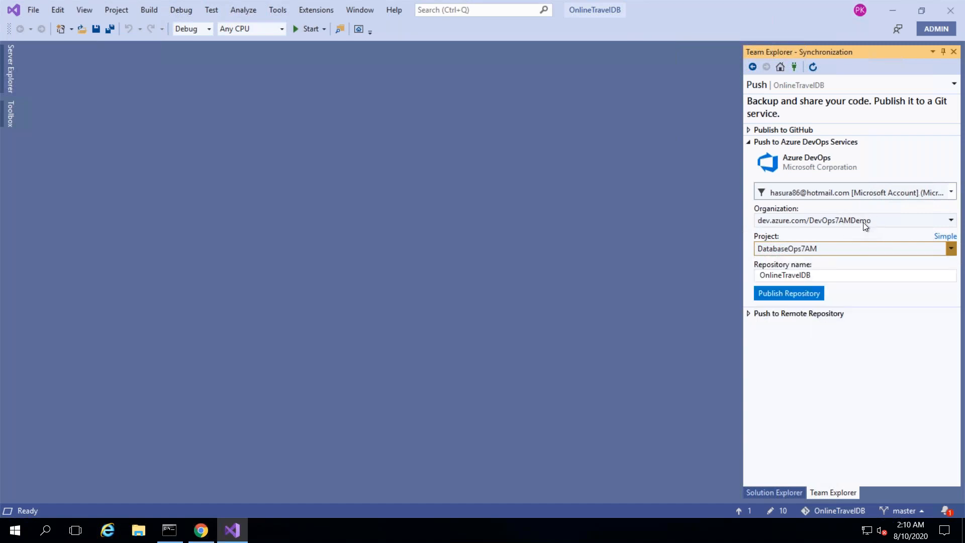
pyautogui.click(885, 217)
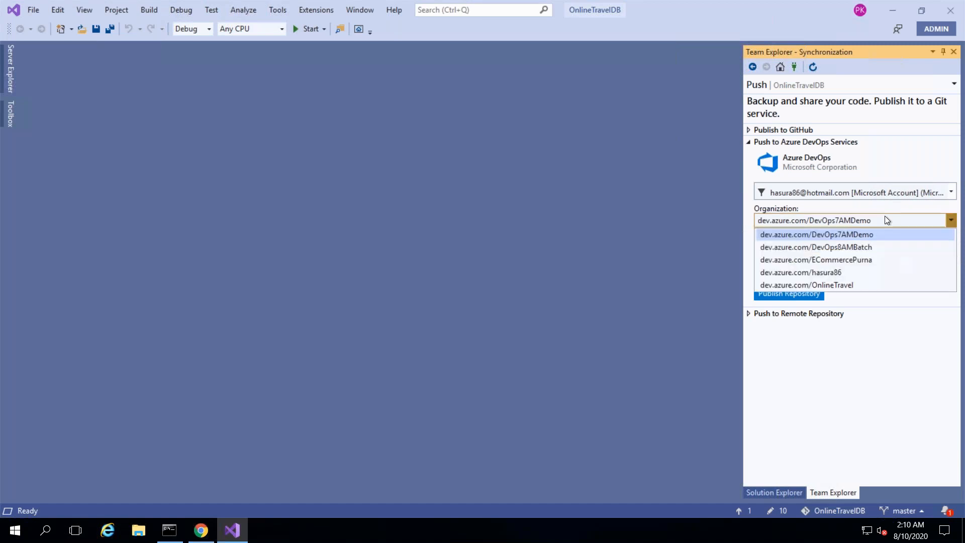
pyautogui.click(836, 285)
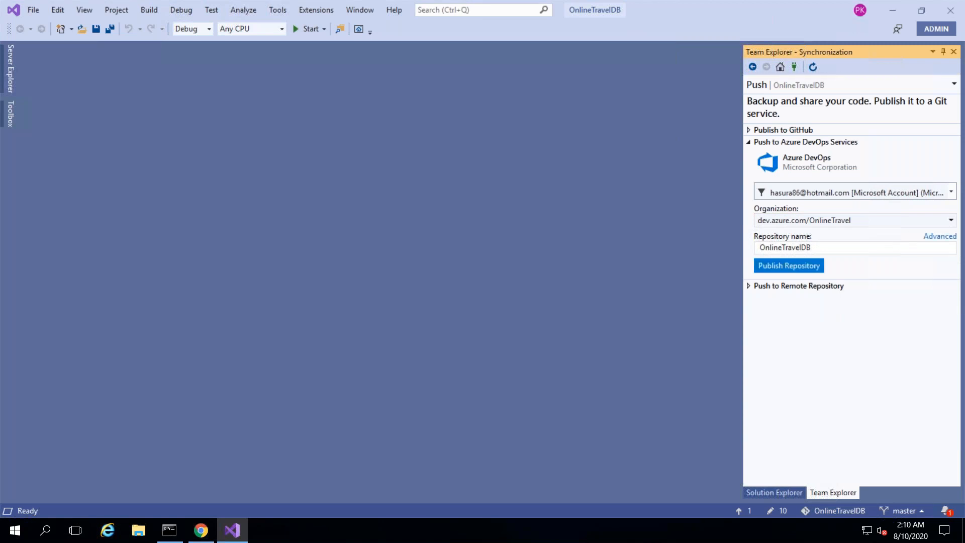
pyautogui.click(940, 236)
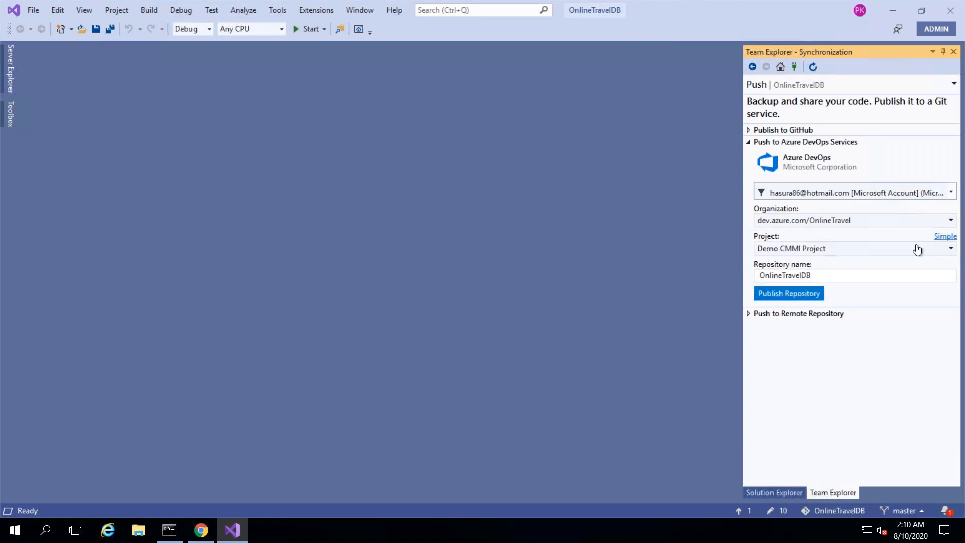
pyautogui.click(899, 254)
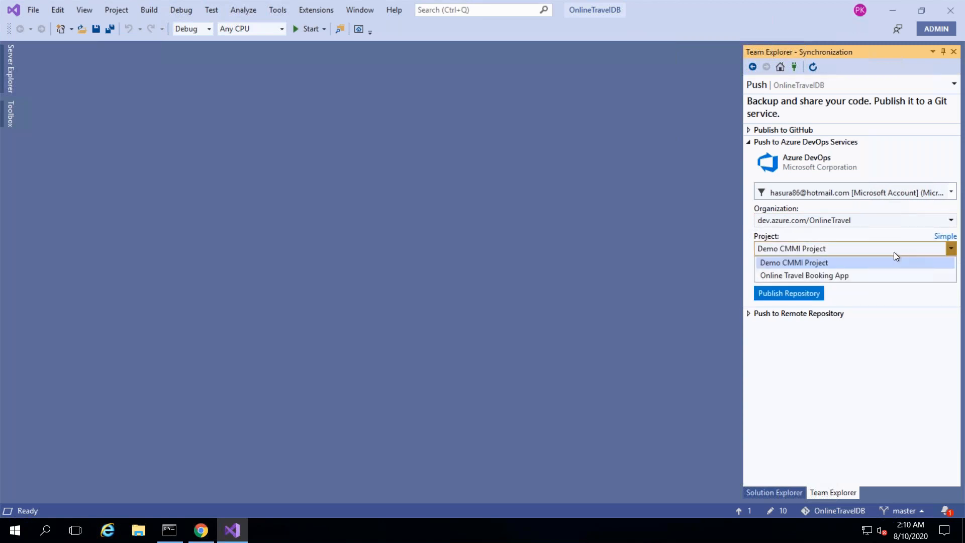
pyautogui.click(849, 276)
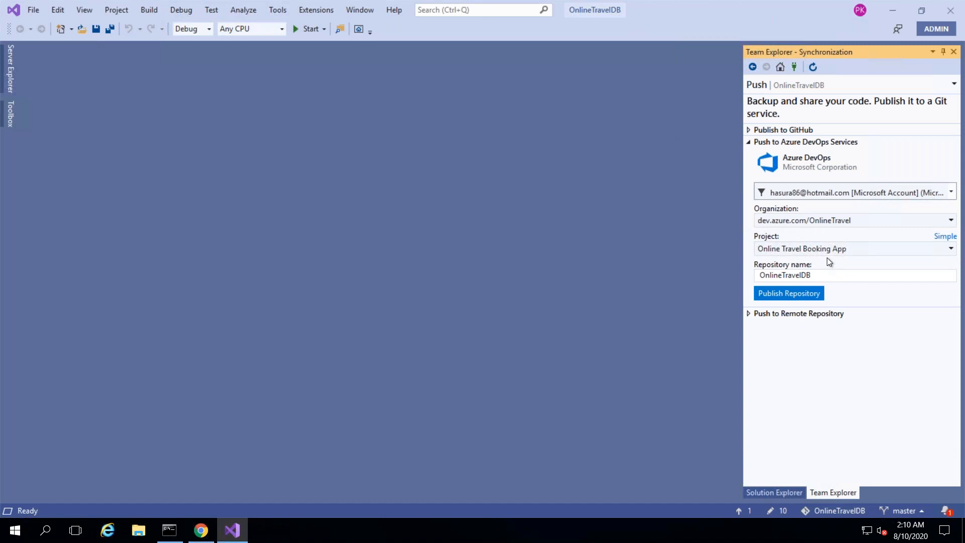
pyautogui.click(813, 294)
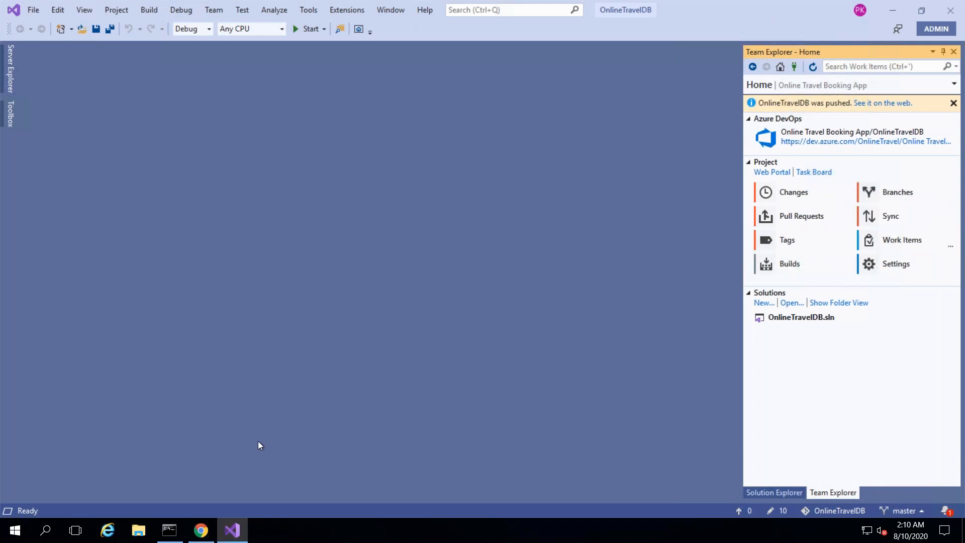
pyautogui.click(201, 531)
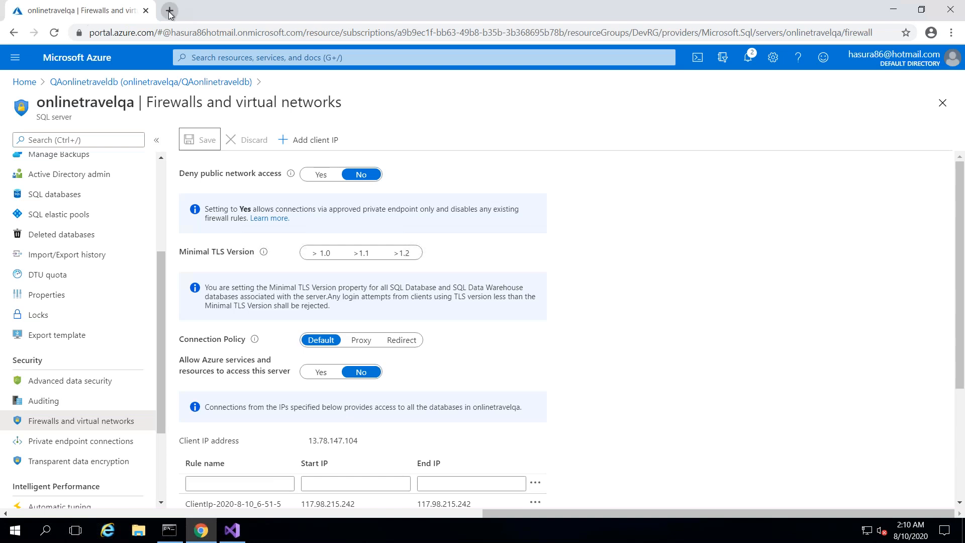
# - Open dev.azure.com and go to the OnlineTravel organization's Online Travel Booking App project
pyautogui.click(169, 12)
pyautogui.write('d')
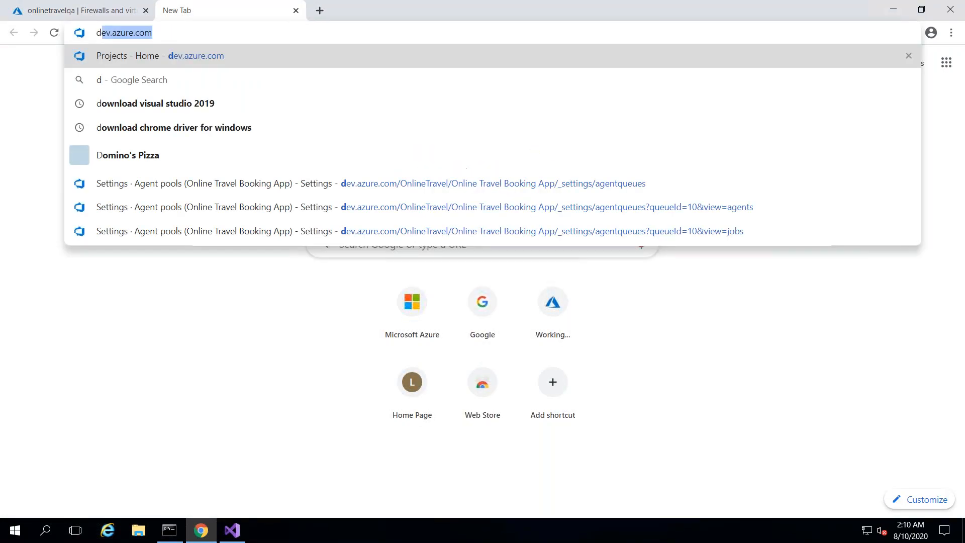
pyautogui.write('e')
pyautogui.press('Return')
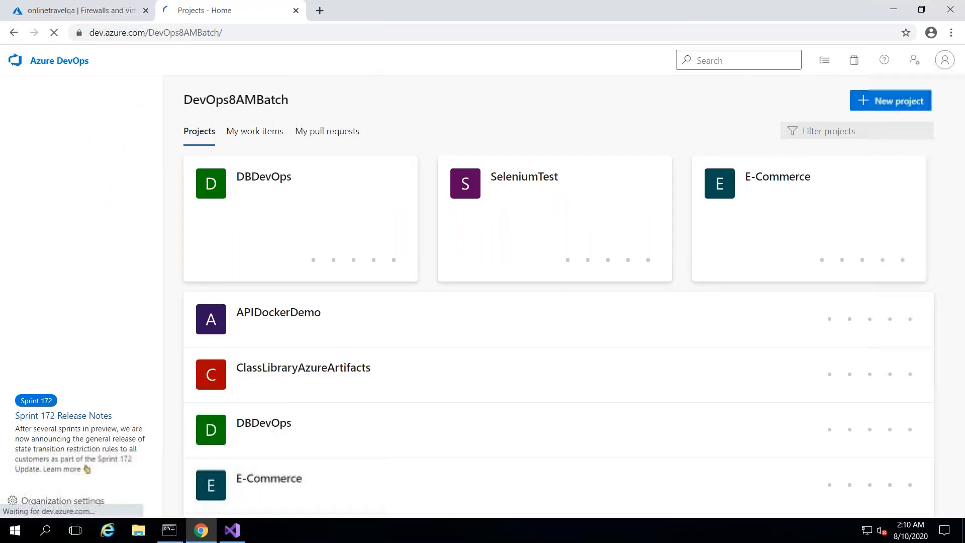
pyautogui.click(44, 158)
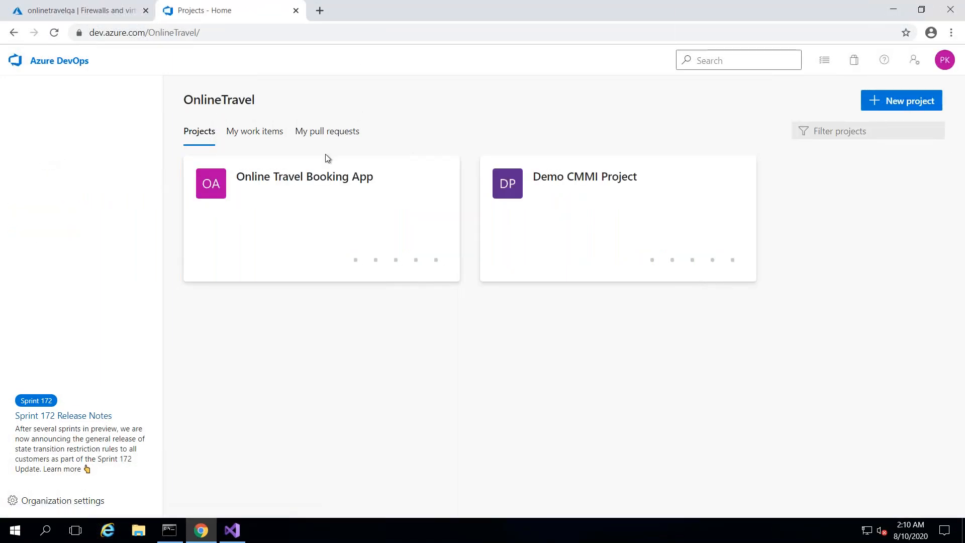
pyautogui.click(317, 179)
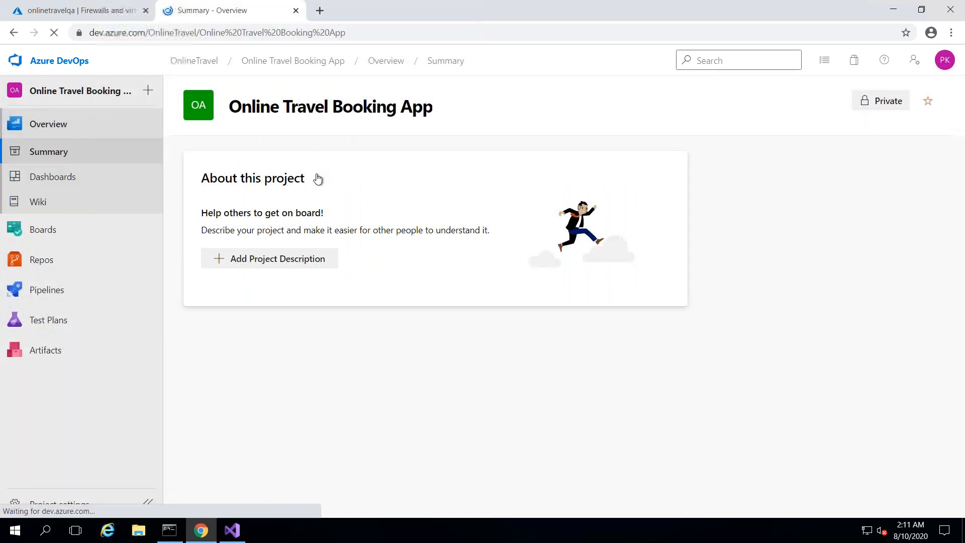
# - View the OnlineTravelDB repository's files under Repos, then return to Visual Studio
pyautogui.moveTo(86, 266)
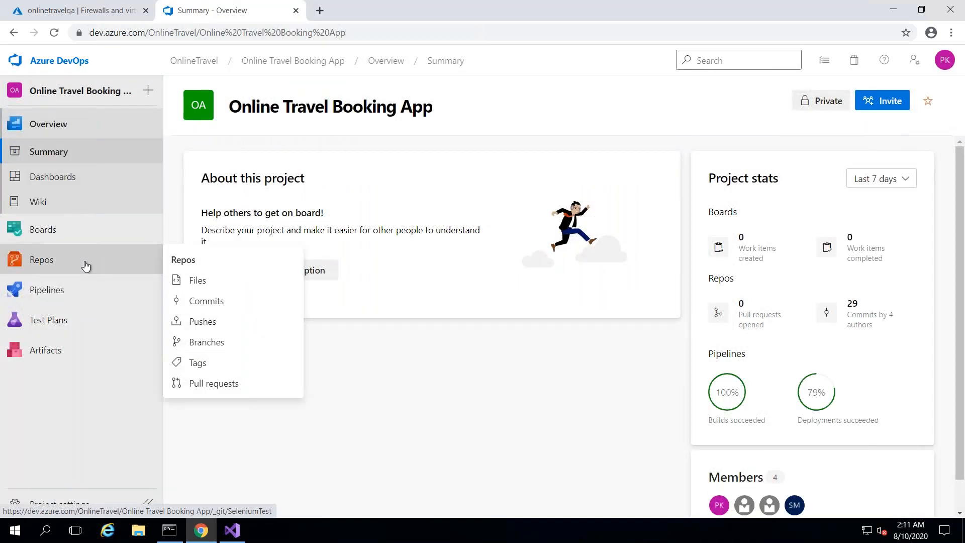
pyautogui.click(86, 265)
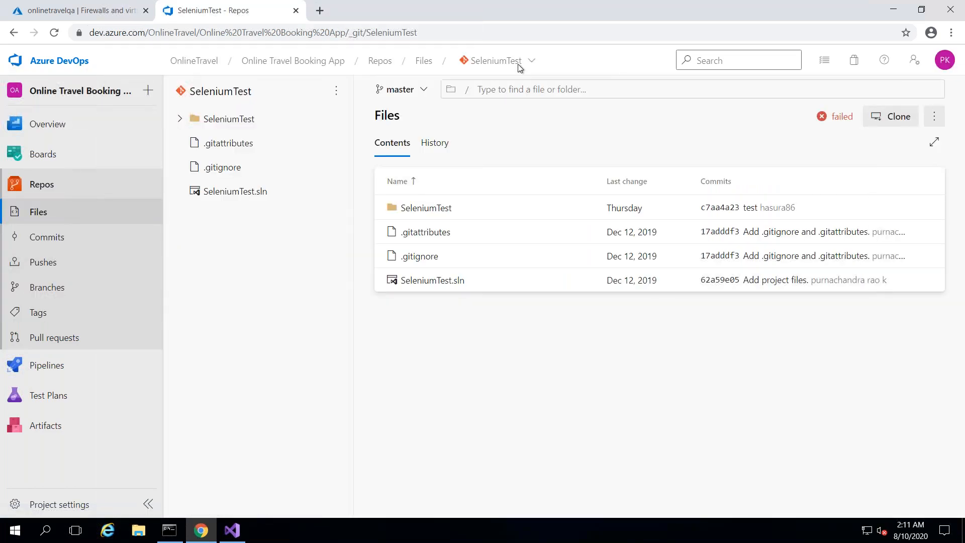
pyautogui.click(532, 68)
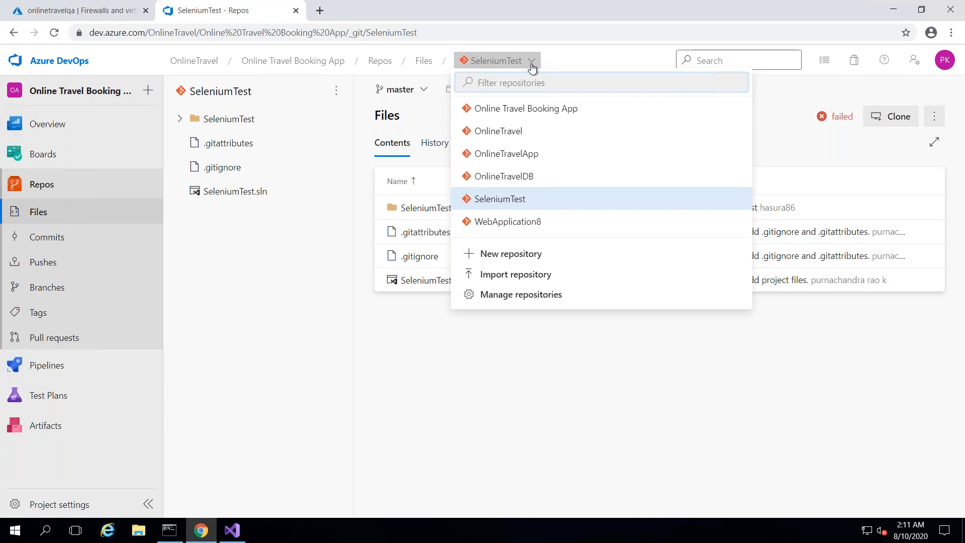
pyautogui.click(502, 179)
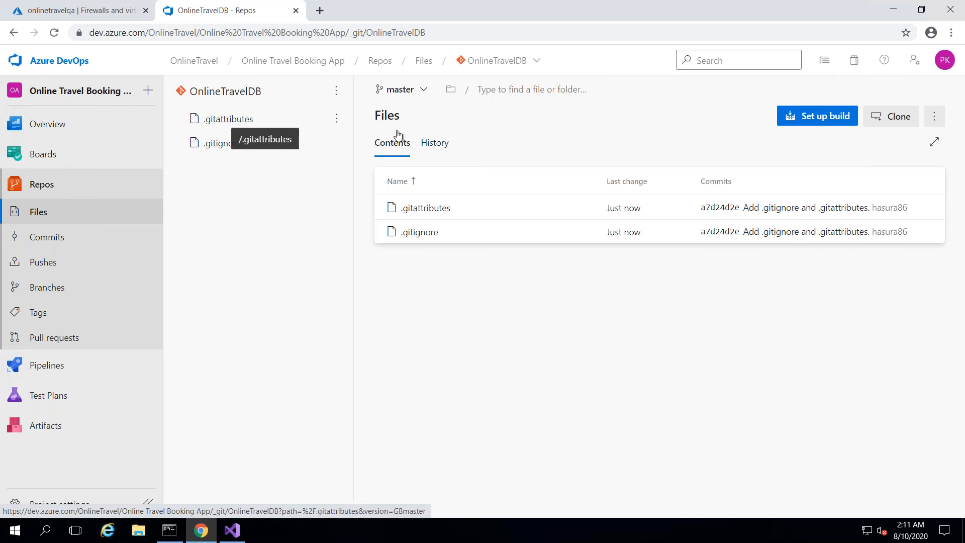
pyautogui.click(238, 536)
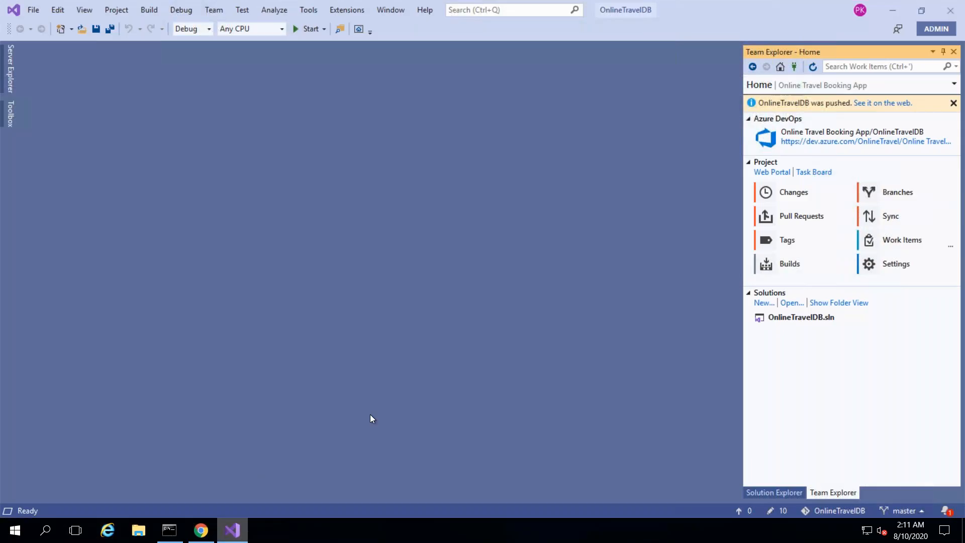
# - Check OnlineTravelDB's file tree, then open Team Explorer Changes listing the 10 staged changes
pyautogui.click(770, 493)
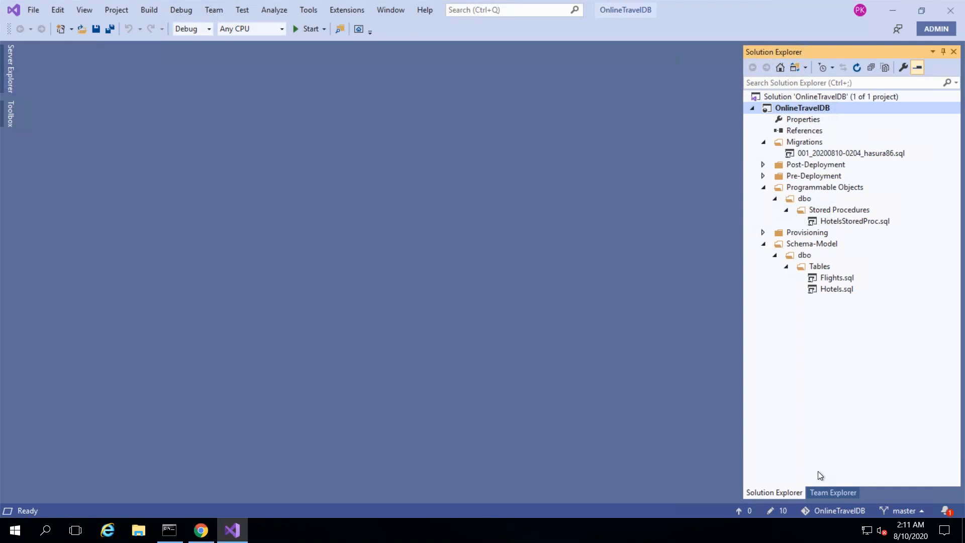
pyautogui.click(829, 492)
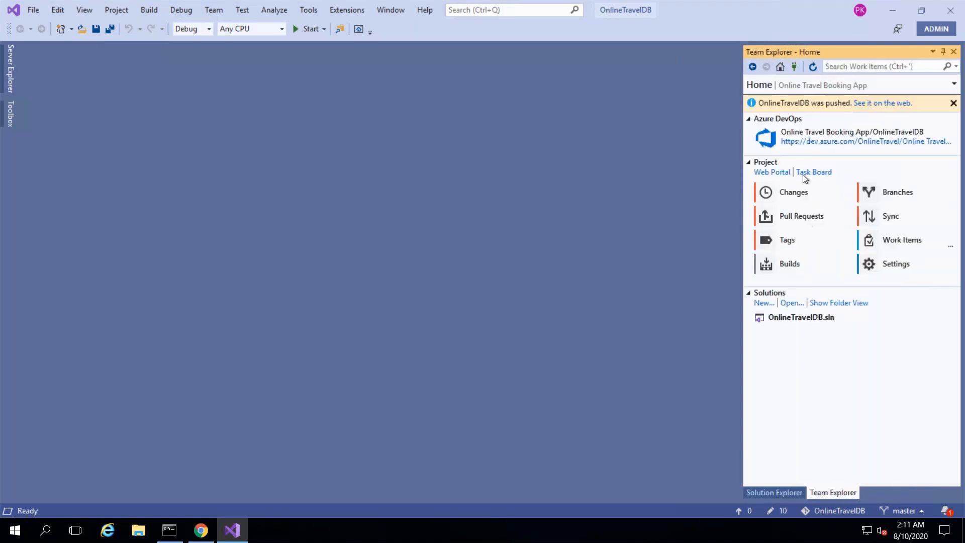
pyautogui.click(795, 192)
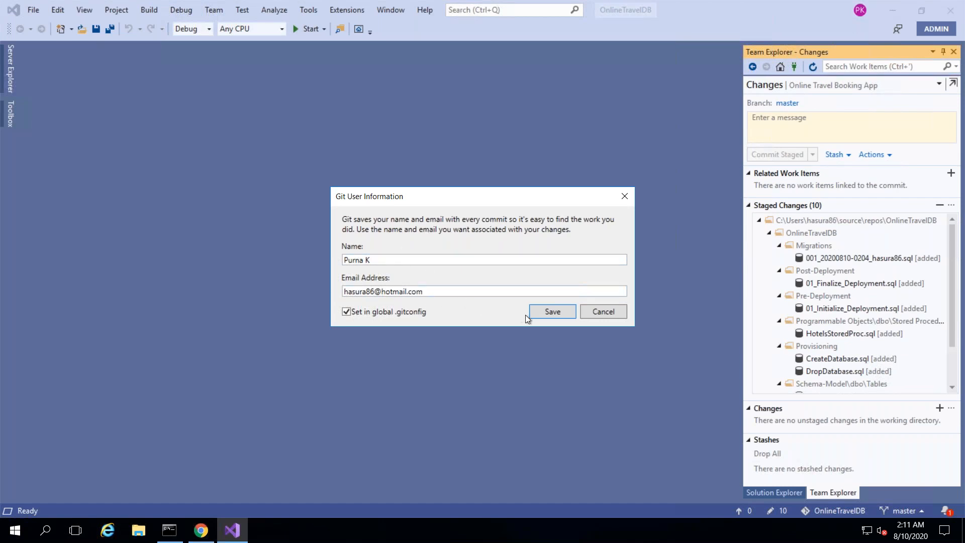
# - Save the Git user info, then commit staged changes as 'db changes' and push to origin/master
pyautogui.click(557, 312)
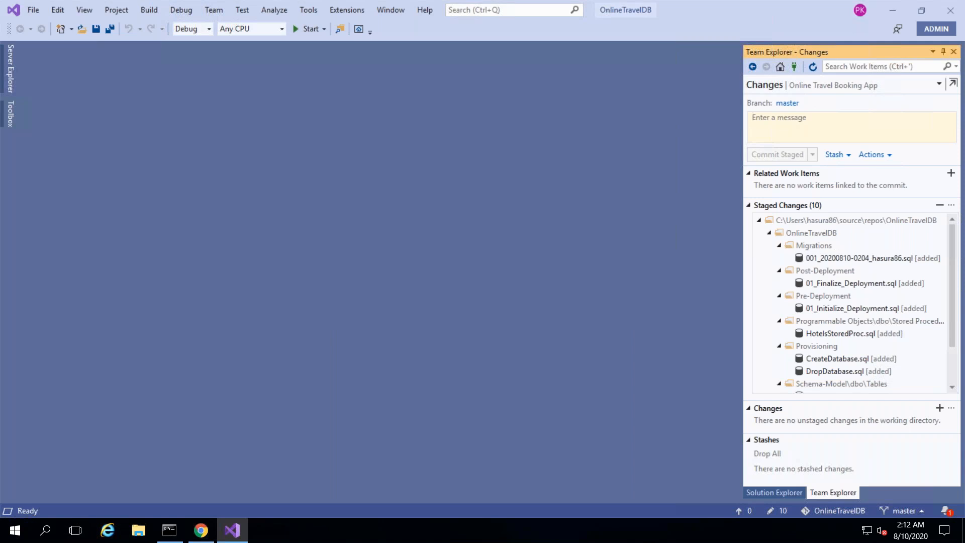
pyautogui.write('db changes')
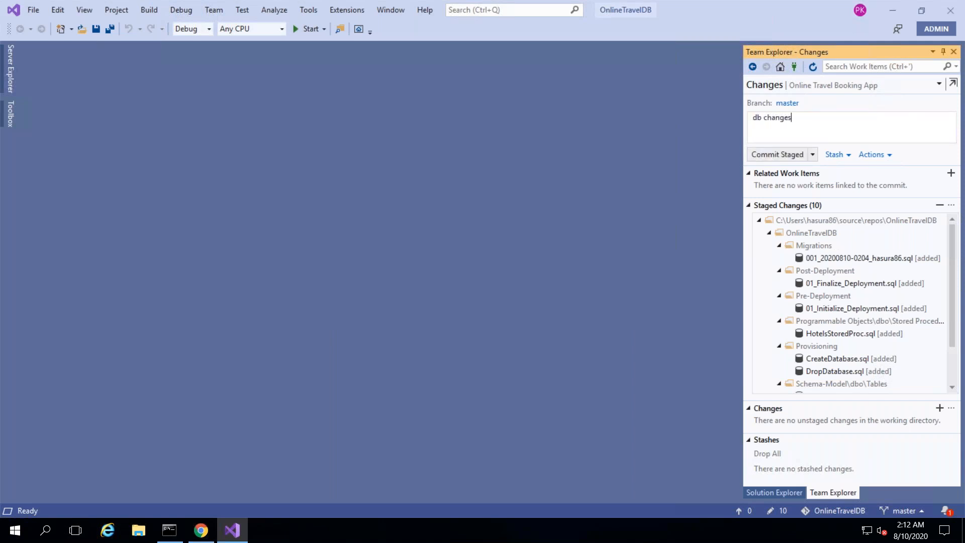
pyautogui.click(812, 155)
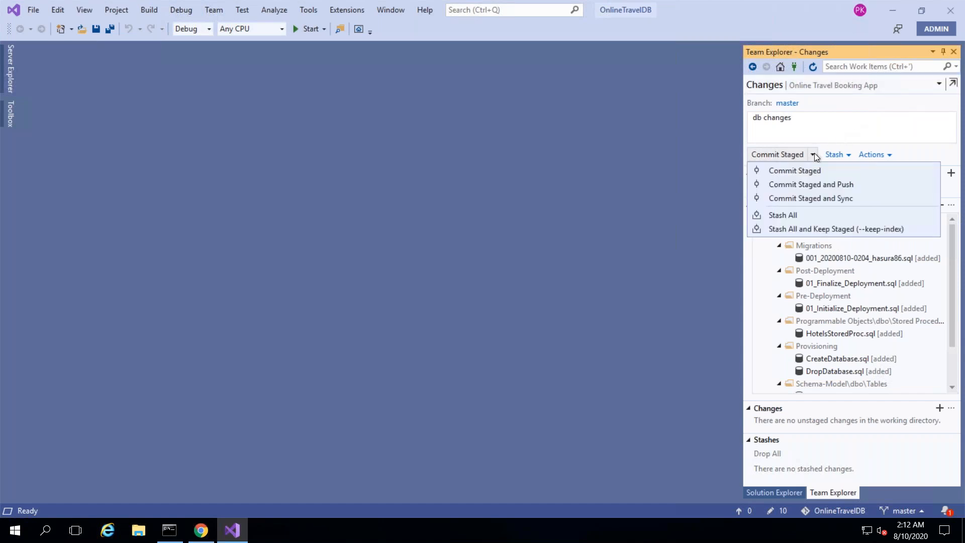
pyautogui.click(795, 184)
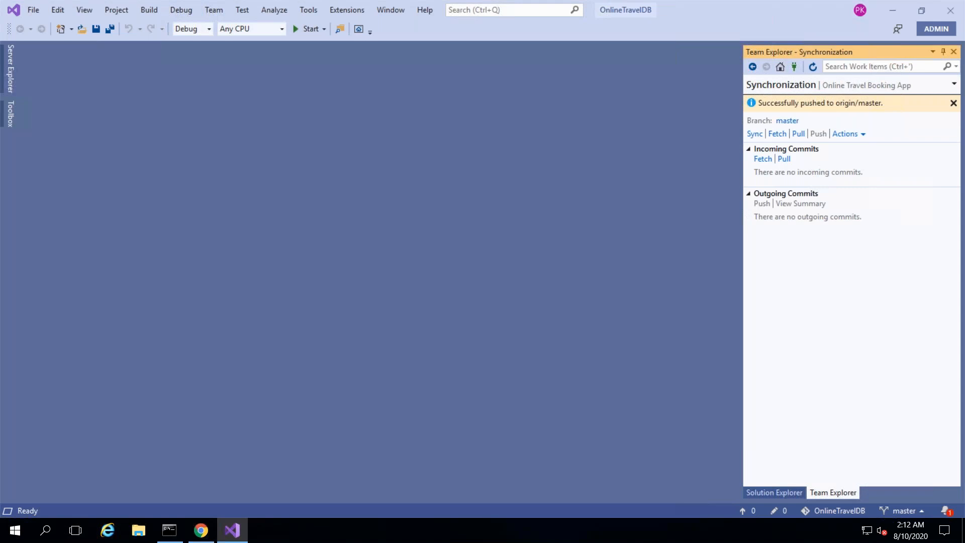
pyautogui.click(953, 103)
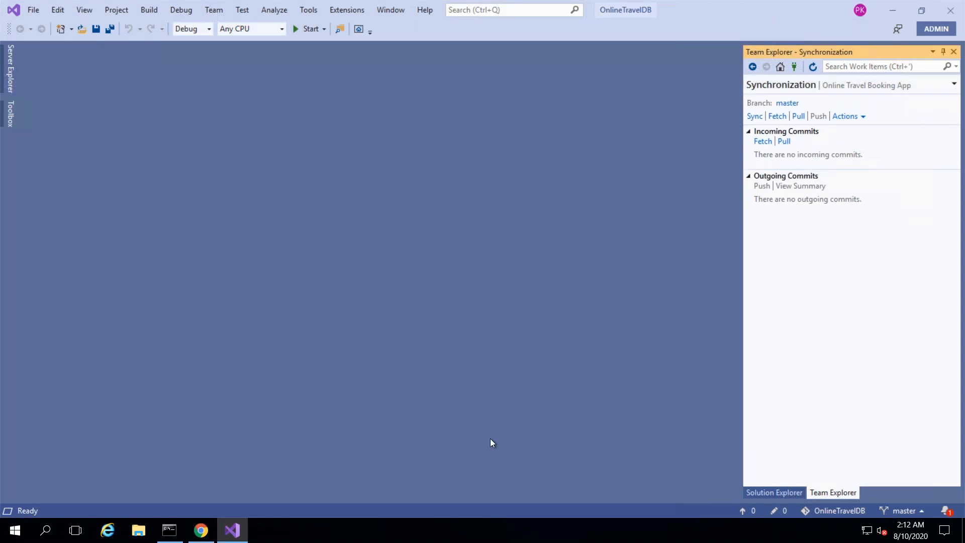
pyautogui.click(202, 530)
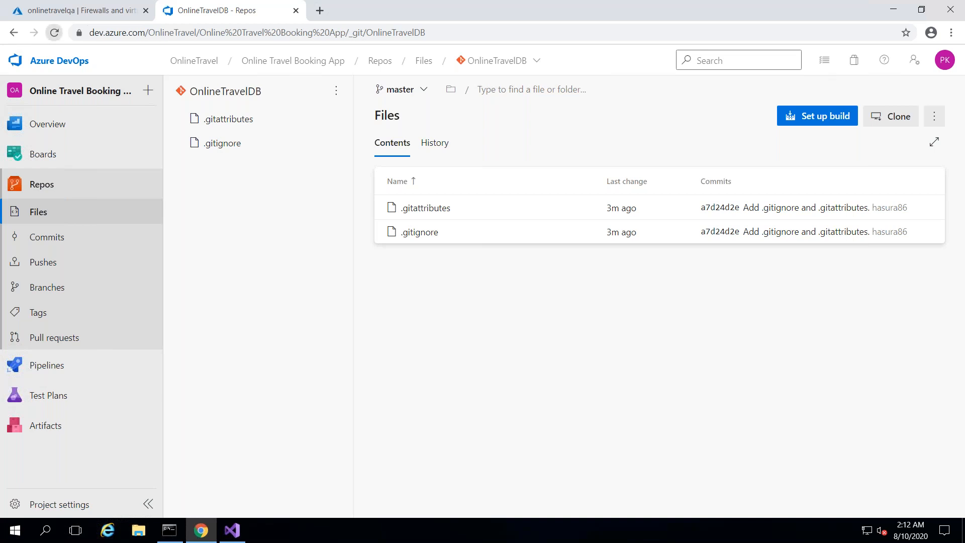
# - Reload the repo files, check the pushed OnlineTravelDB folder, then go to the Pipelines list
pyautogui.click(55, 32)
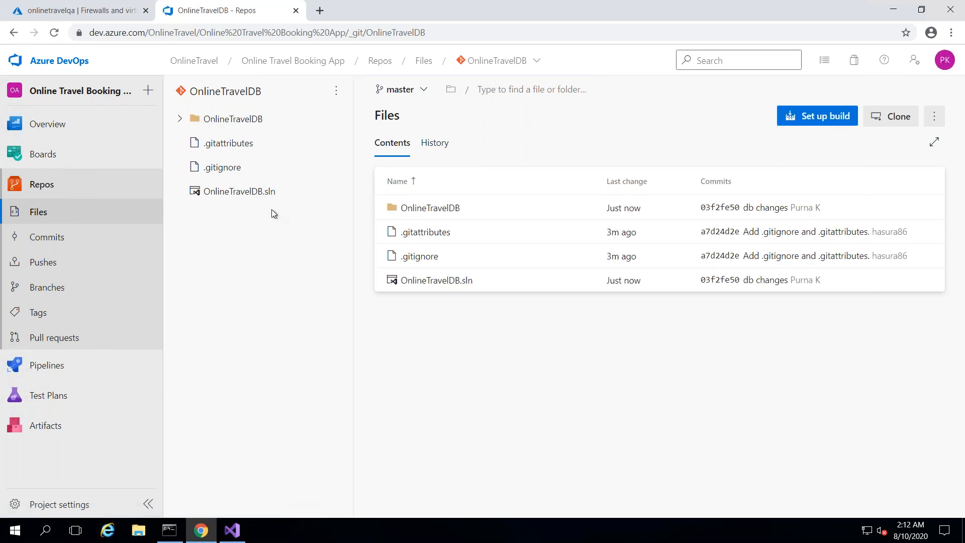
pyautogui.click(180, 120)
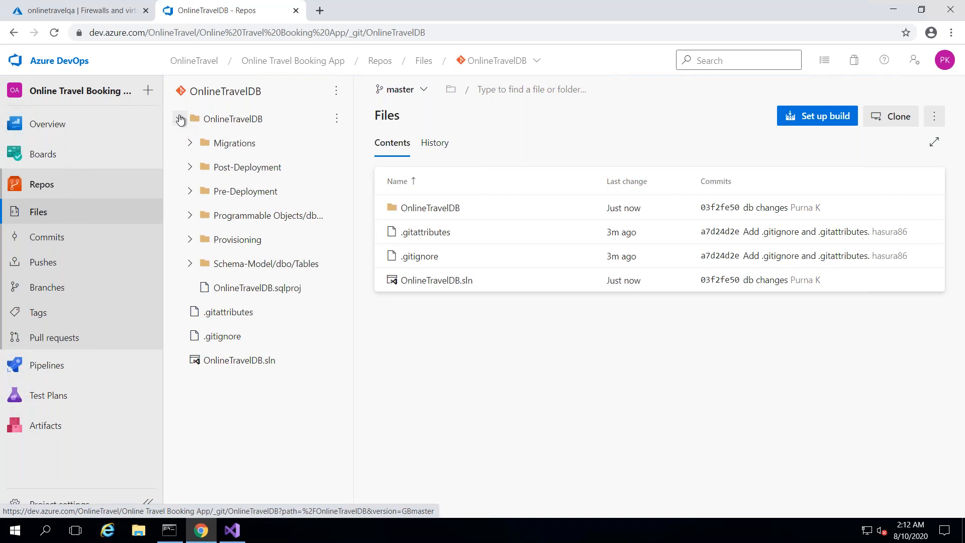
pyautogui.click(180, 119)
pyautogui.moveTo(63, 369)
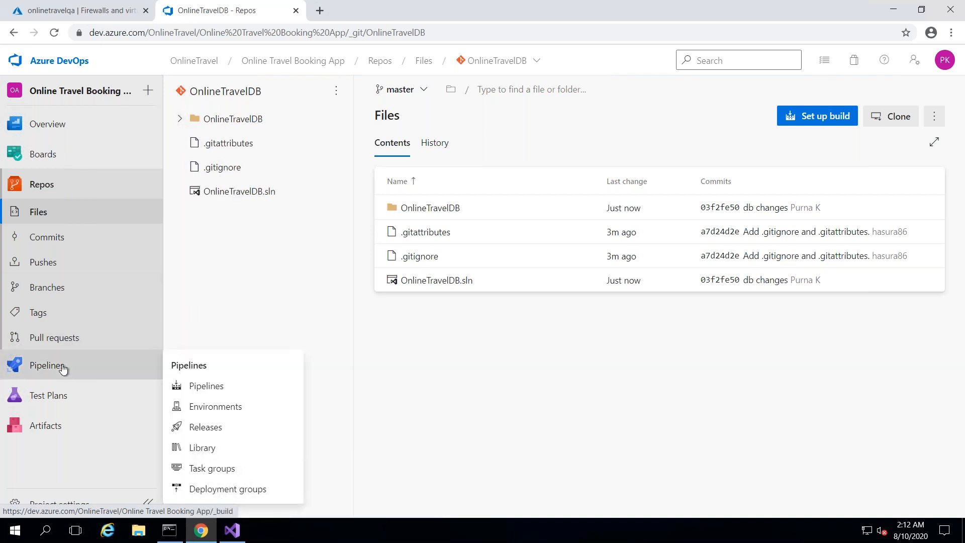
pyautogui.click(214, 391)
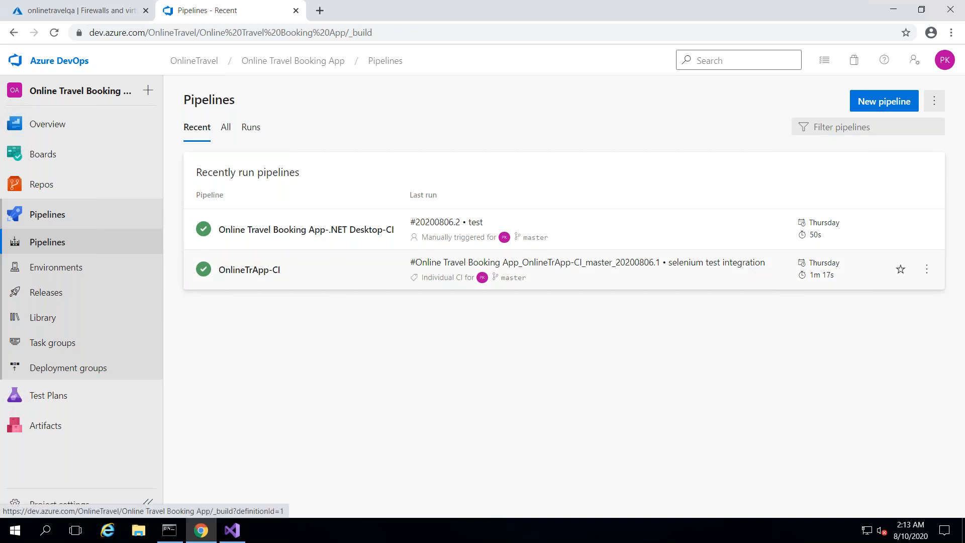
# - Look over the OnlineTrApp-CI pipeline editor without changes, then return to the Pipelines list
pyautogui.click(249, 270)
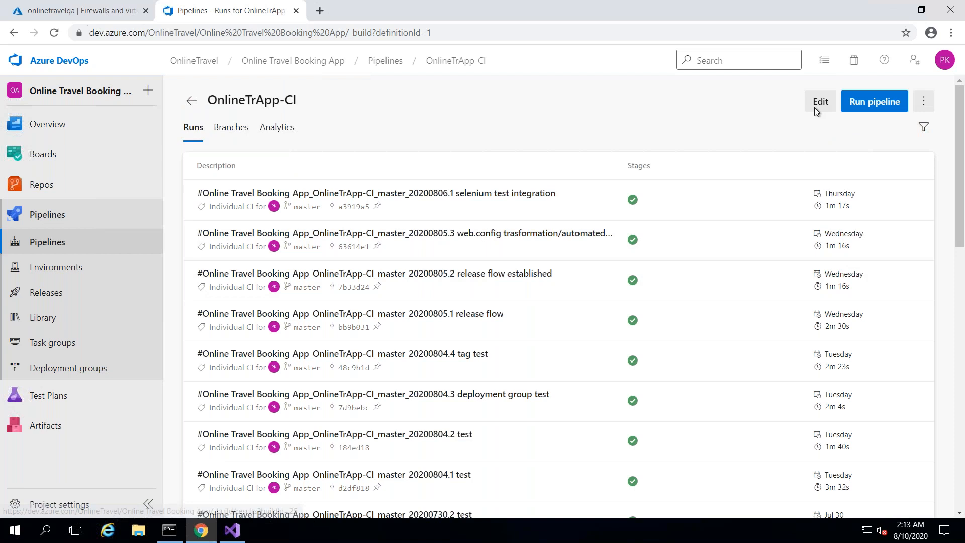
pyautogui.click(821, 101)
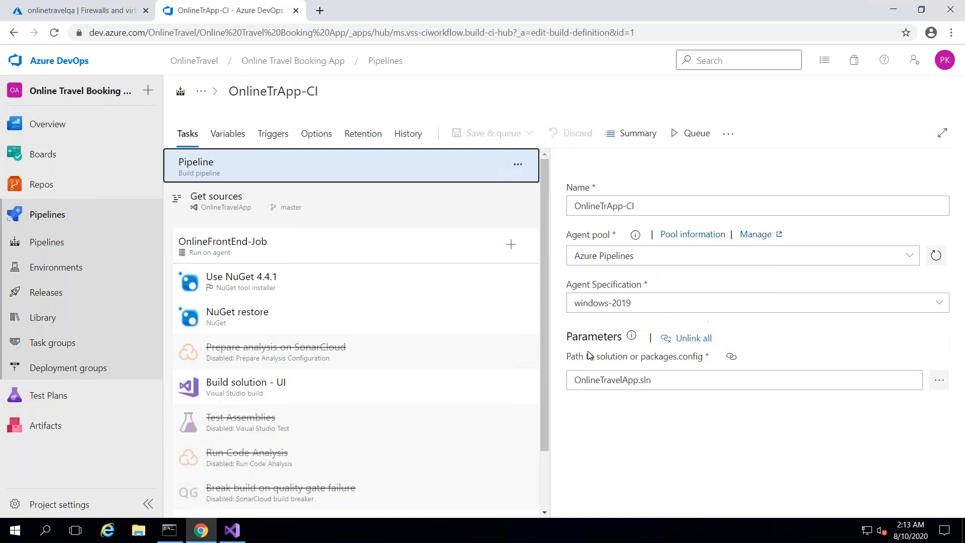
pyautogui.moveTo(543, 399); pyautogui.dragTo(543, 299)
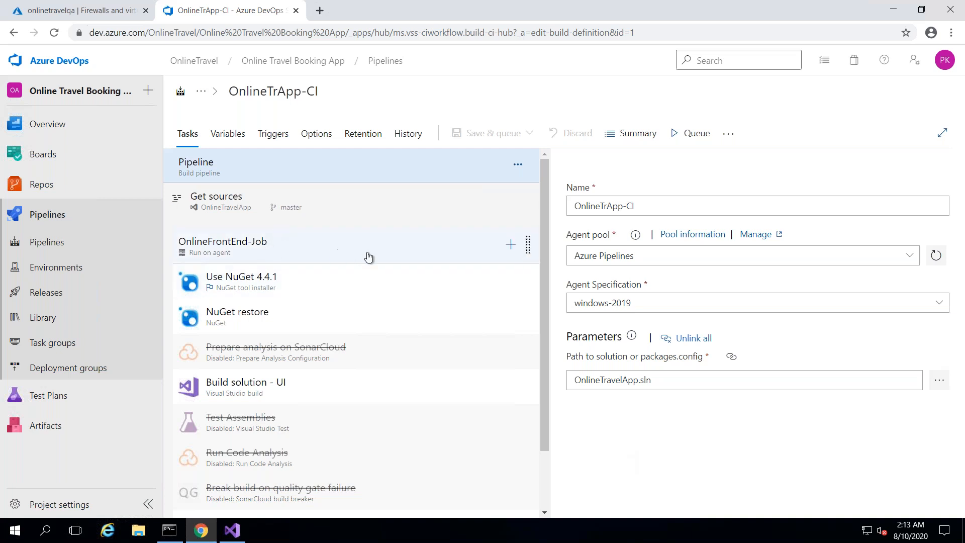
pyautogui.click(518, 166)
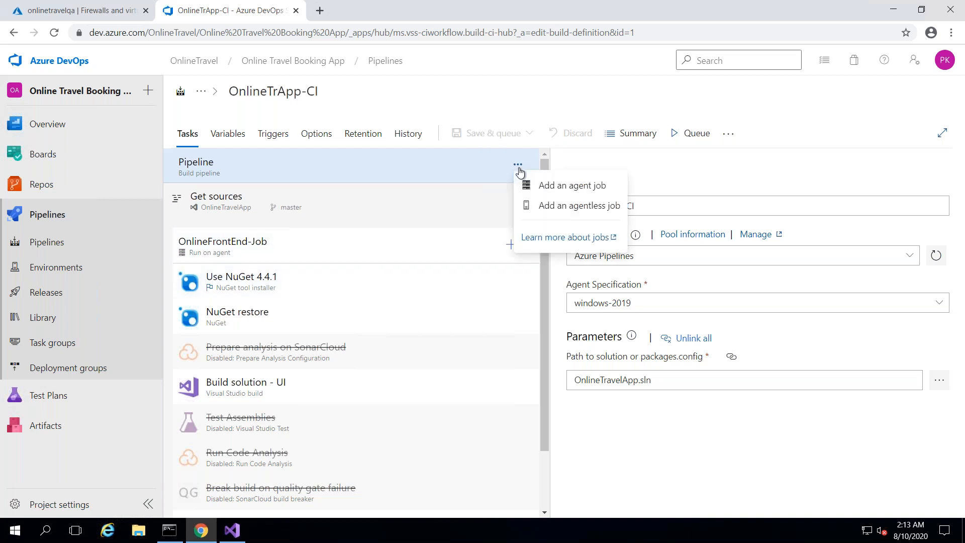
pyautogui.click(630, 421)
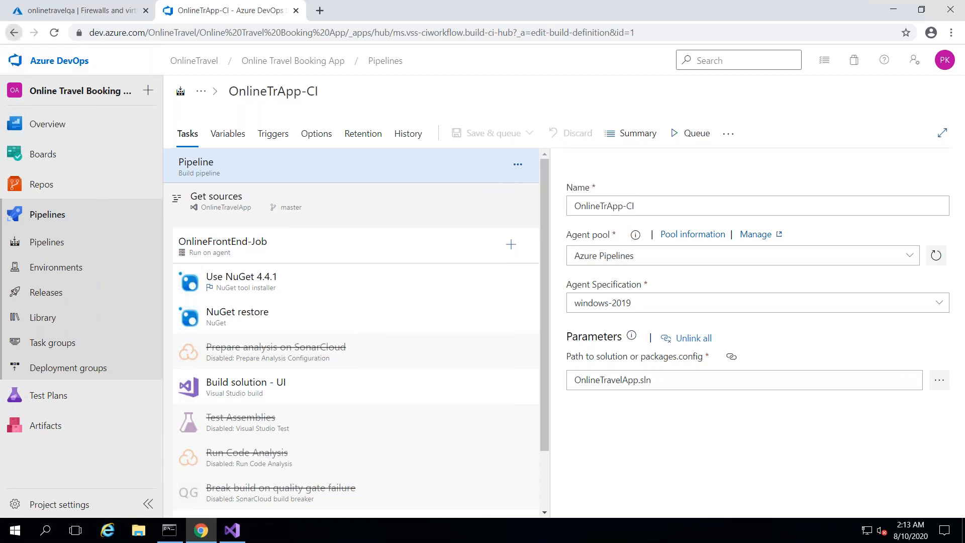
pyautogui.click(14, 32)
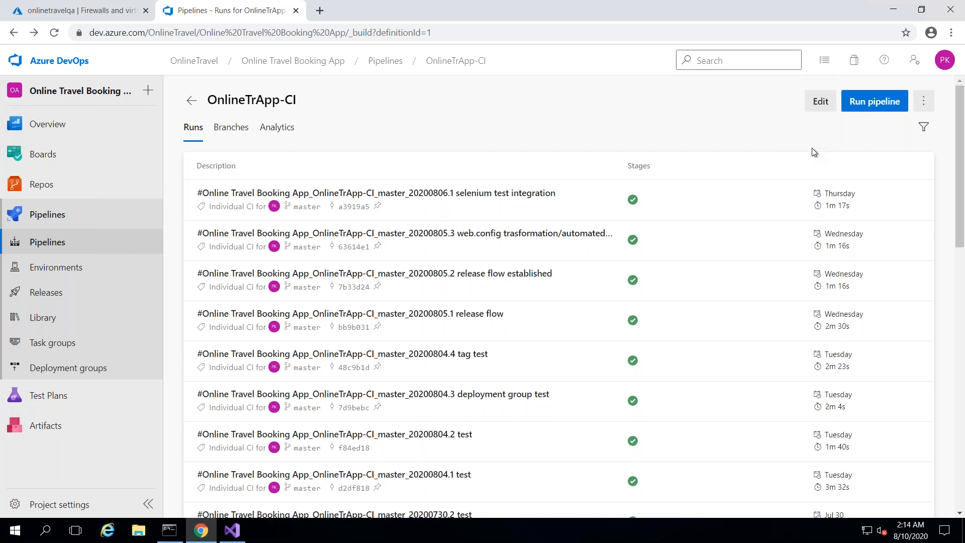
pyautogui.click(49, 243)
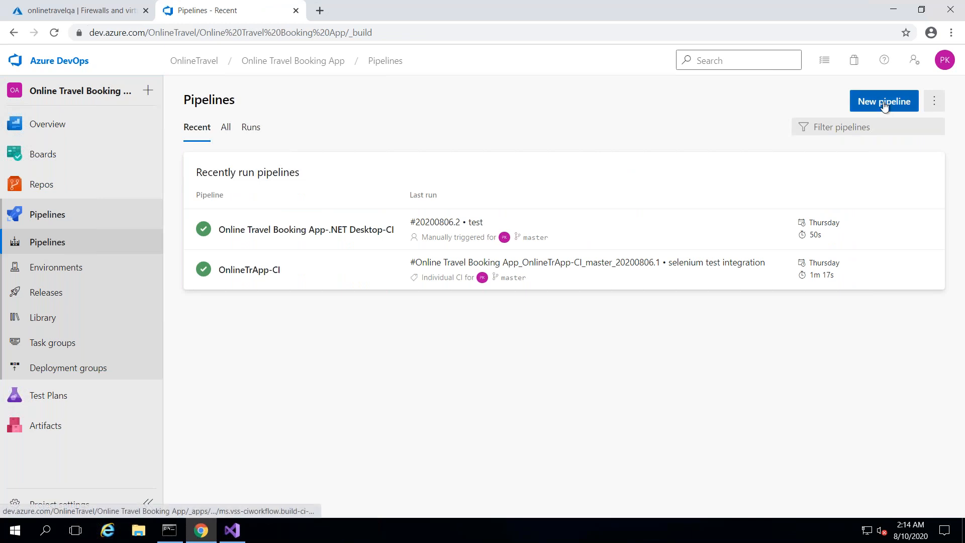
# - Create a classic-editor pipeline on OnlineTravelDB's master branch using the .NET Desktop template
pyautogui.click(885, 103)
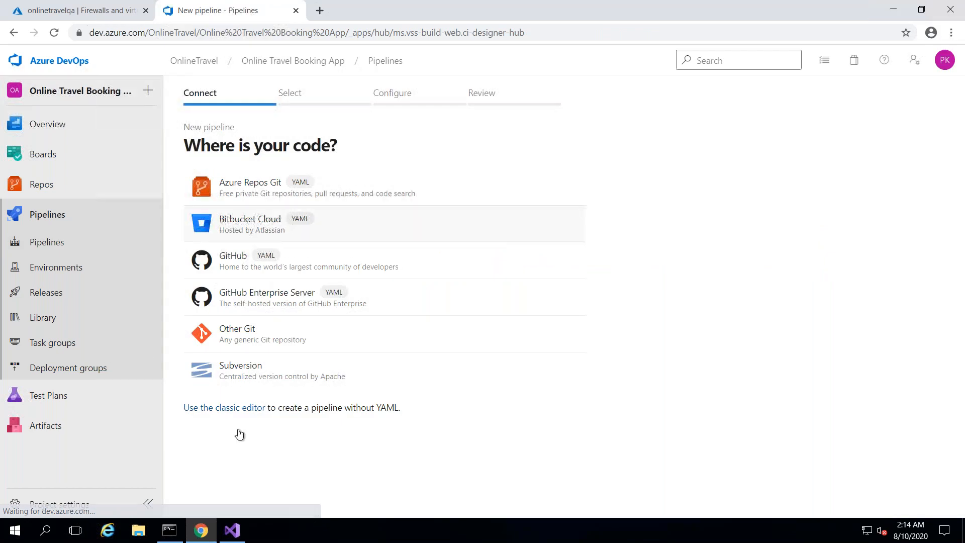
pyautogui.click(224, 407)
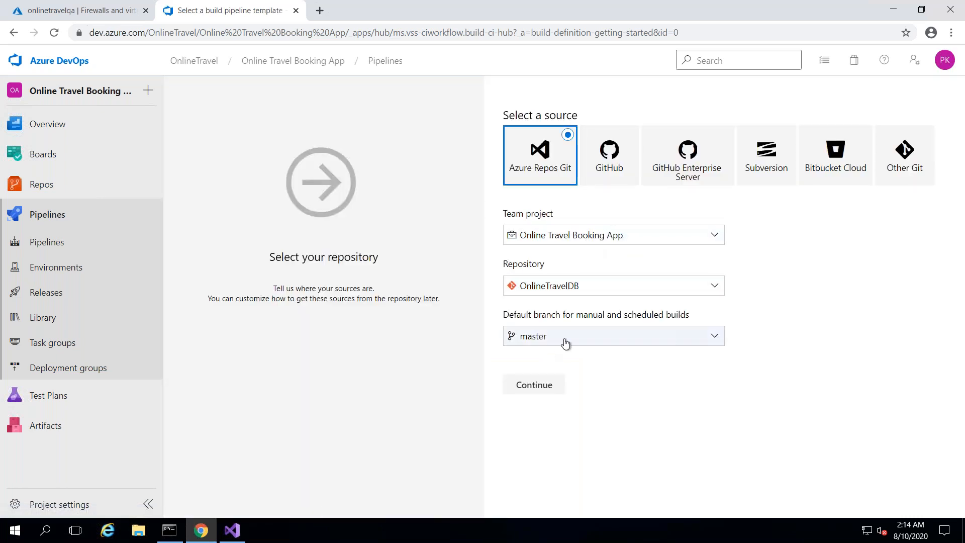
pyautogui.click(534, 384)
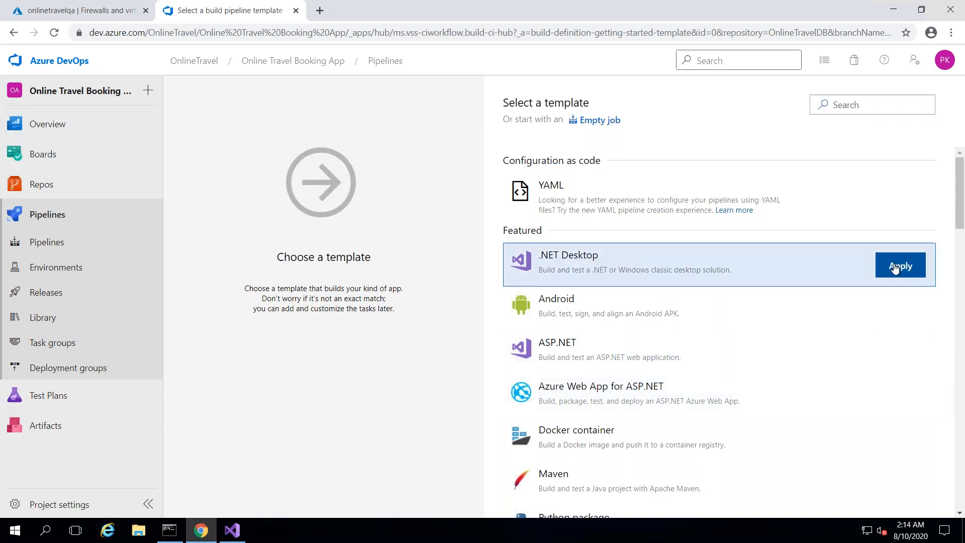
pyautogui.doubleClick(578, 266)
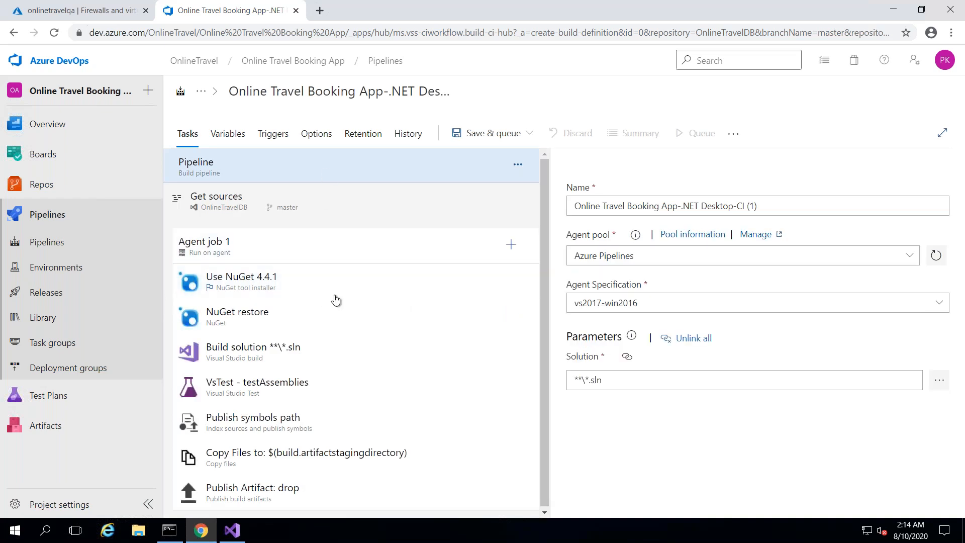
# - Remove all seven template tasks, from Use NuGet 4.4.1 through Publish Artifact: drop, from Agent job 1
pyautogui.click(368, 286)
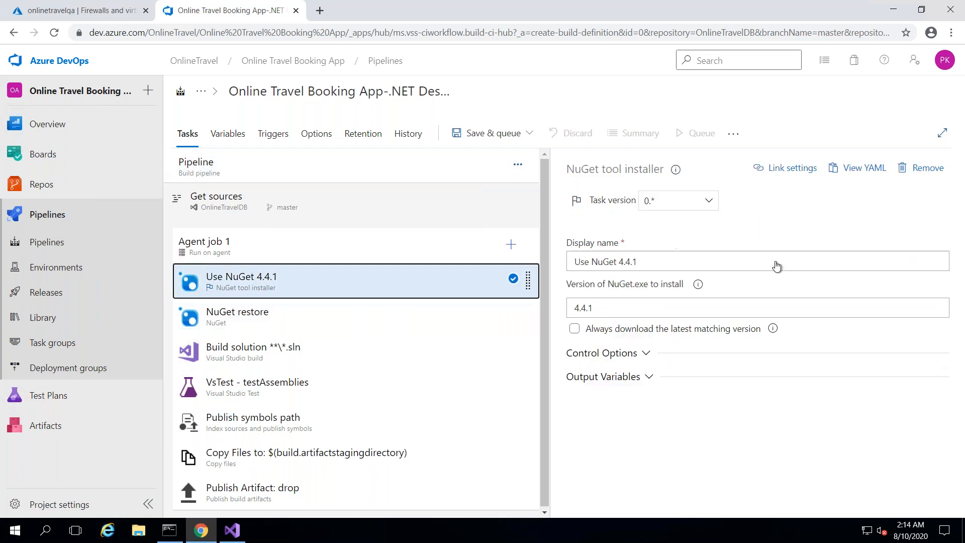
pyautogui.click(902, 167)
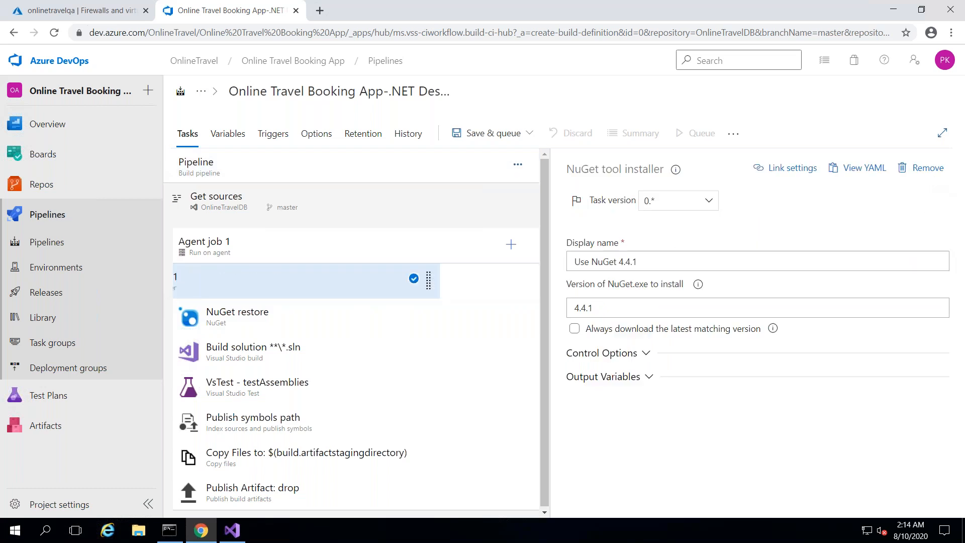
pyautogui.click(910, 168)
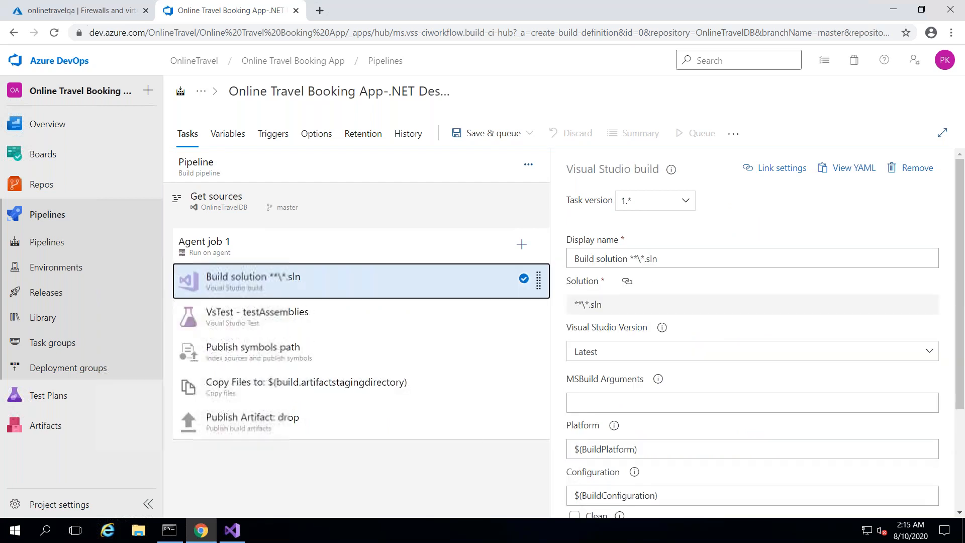
pyautogui.click(910, 168)
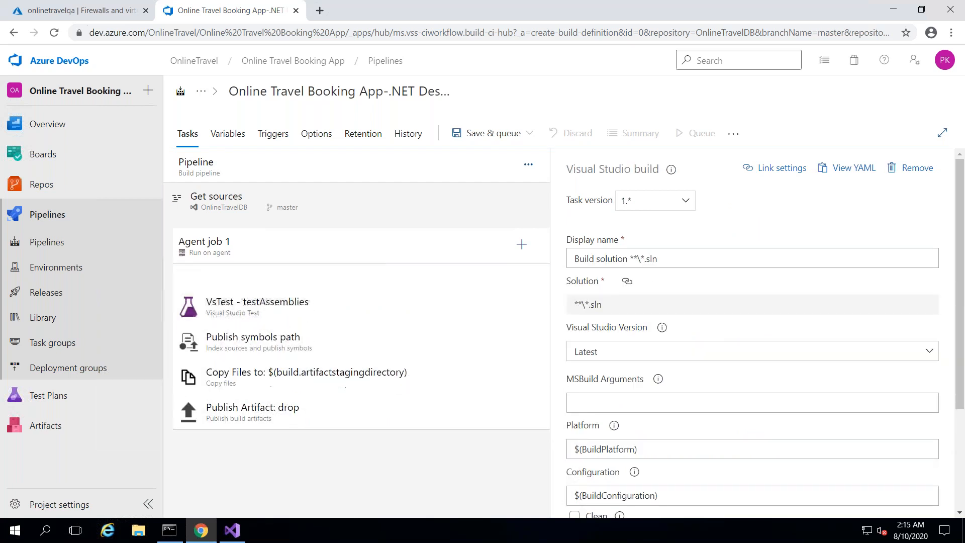
pyautogui.click(910, 168)
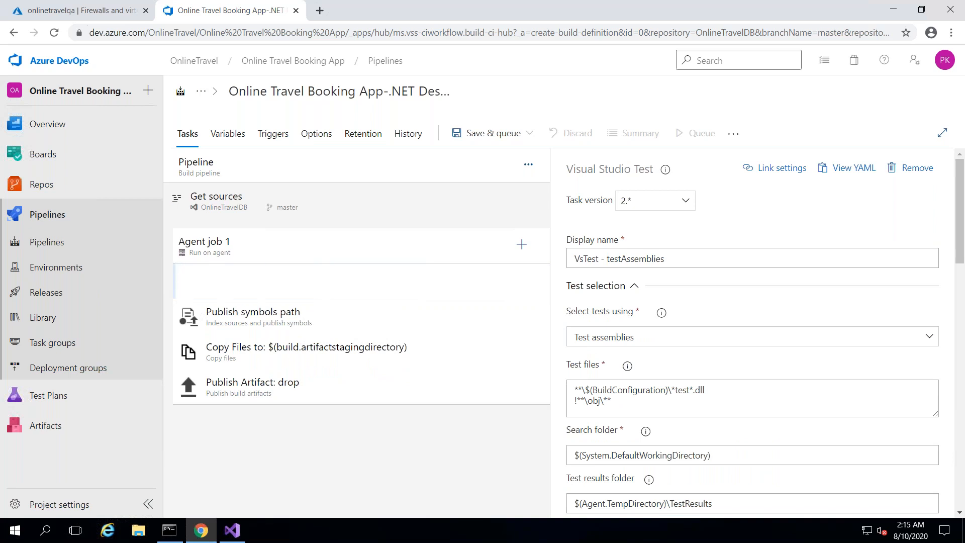
pyautogui.click(916, 197)
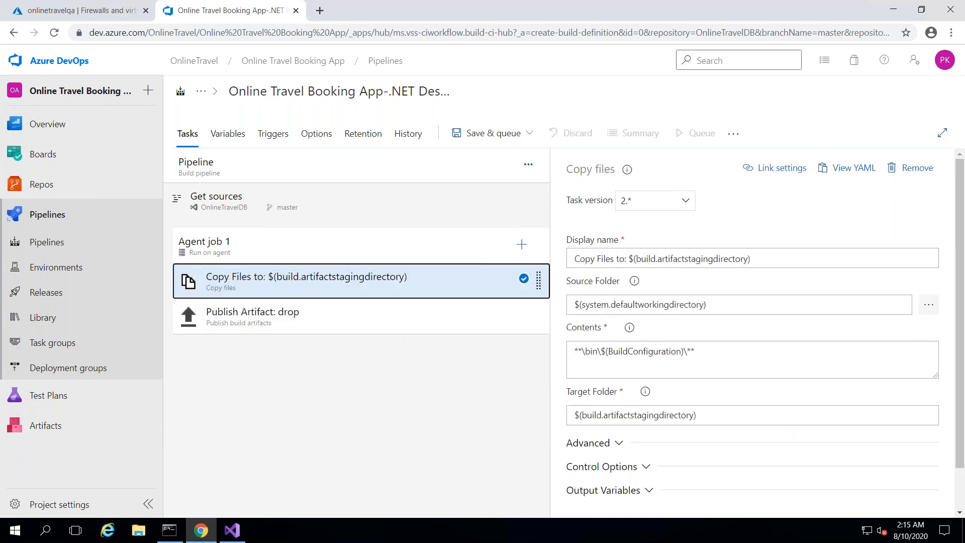
pyautogui.click(917, 171)
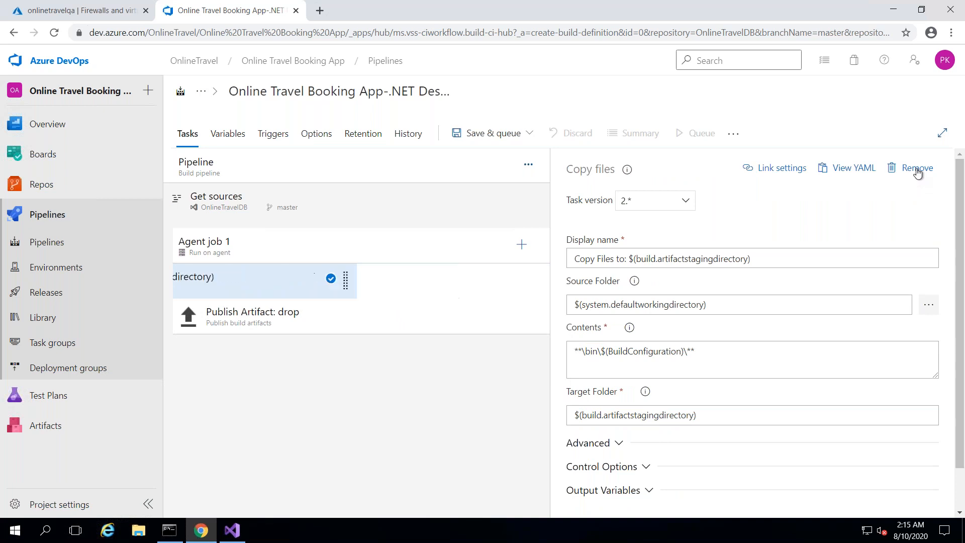
pyautogui.click(917, 171)
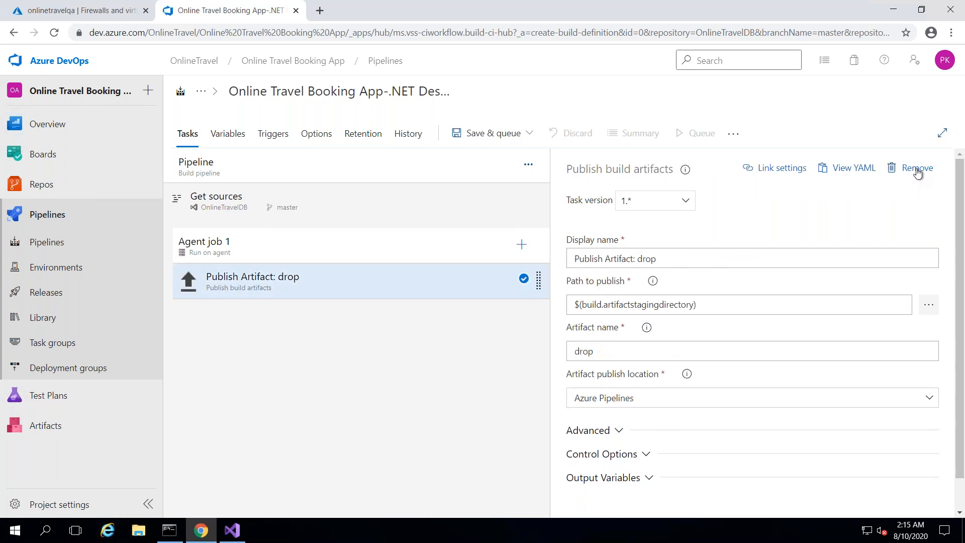
# - Set the pipeline's agent specification to windows-2019
pyautogui.click(378, 210)
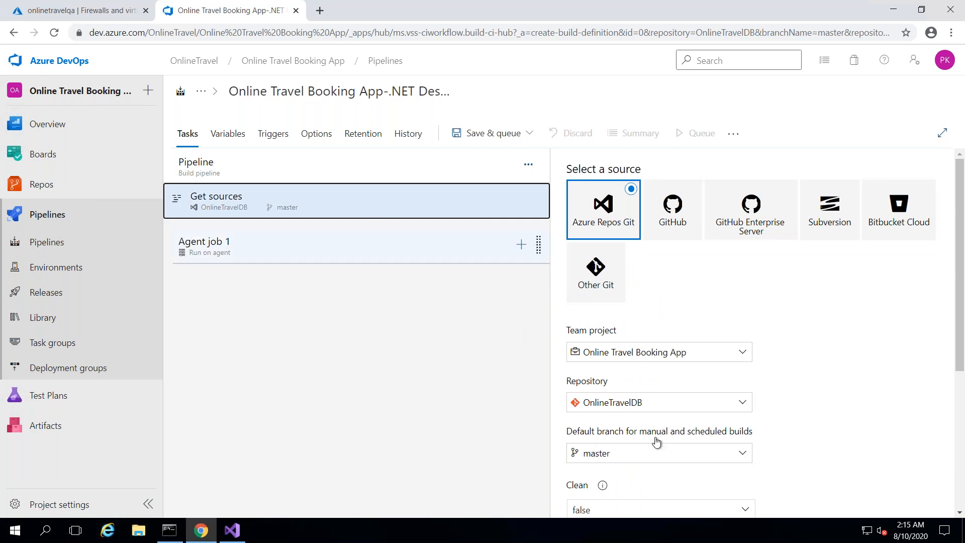
pyautogui.click(377, 256)
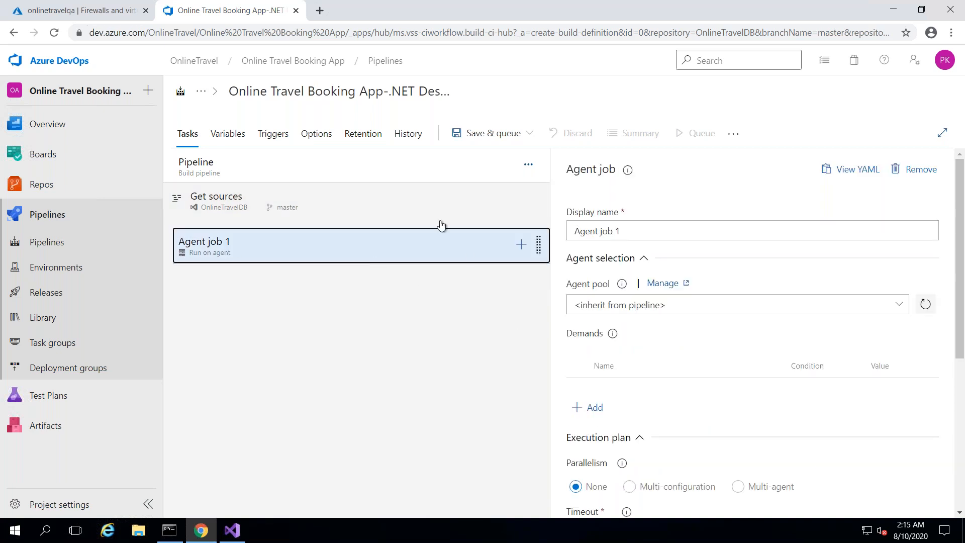
pyautogui.click(315, 171)
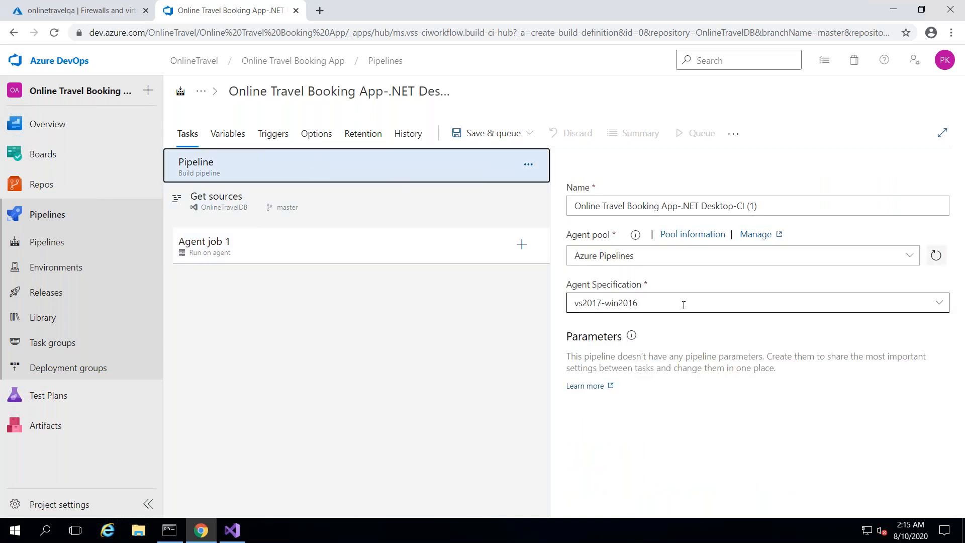
pyautogui.click(938, 304)
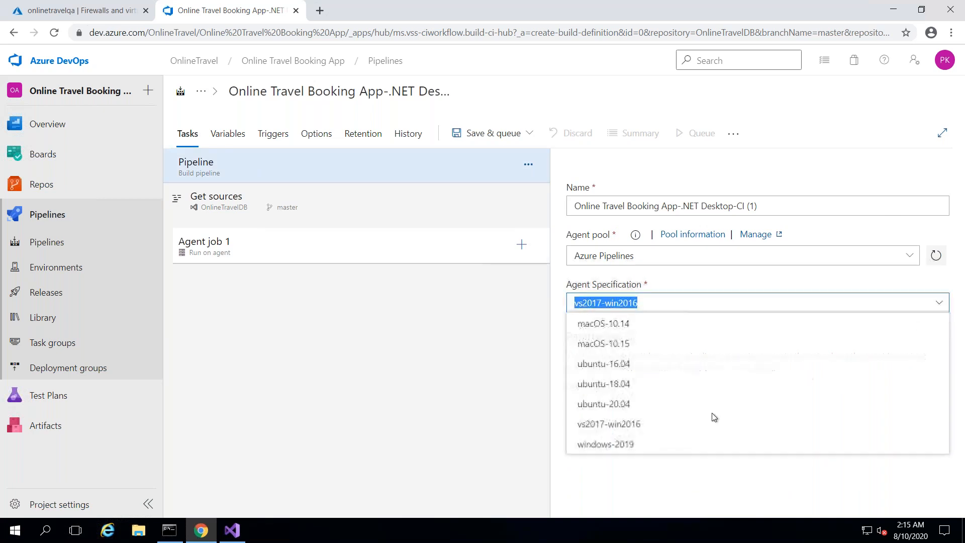
pyautogui.click(606, 445)
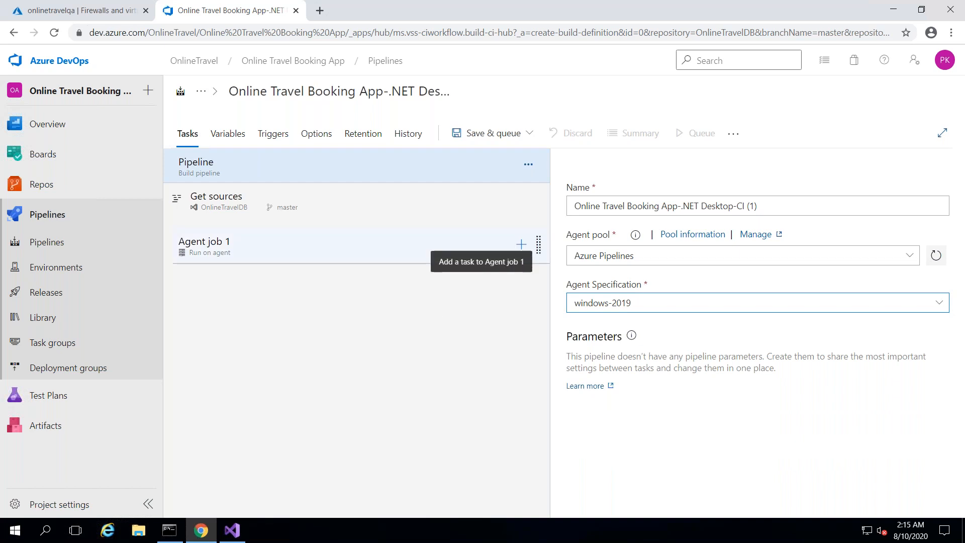
# - Add the Redgate SQL Change Automation: Build task to Agent job 1
pyautogui.click(521, 244)
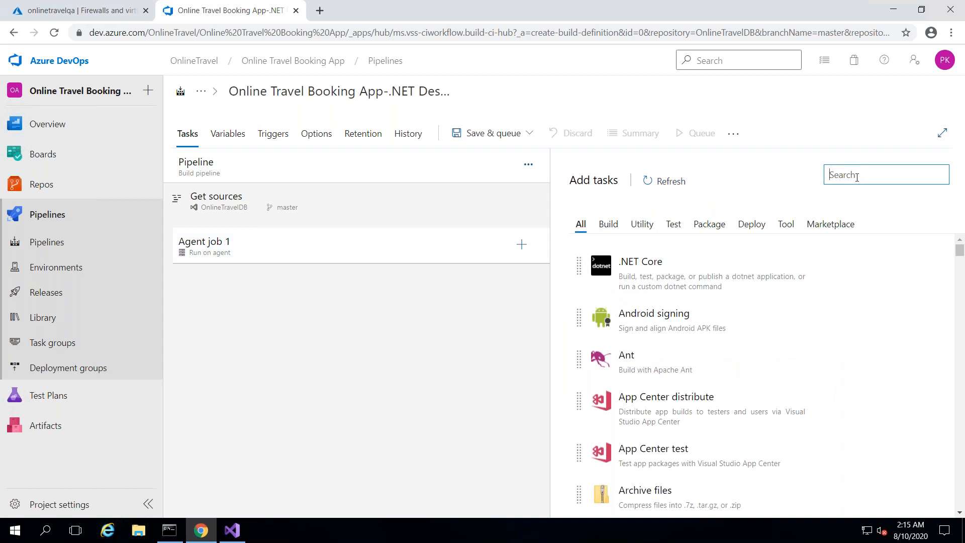
pyautogui.write('redga')
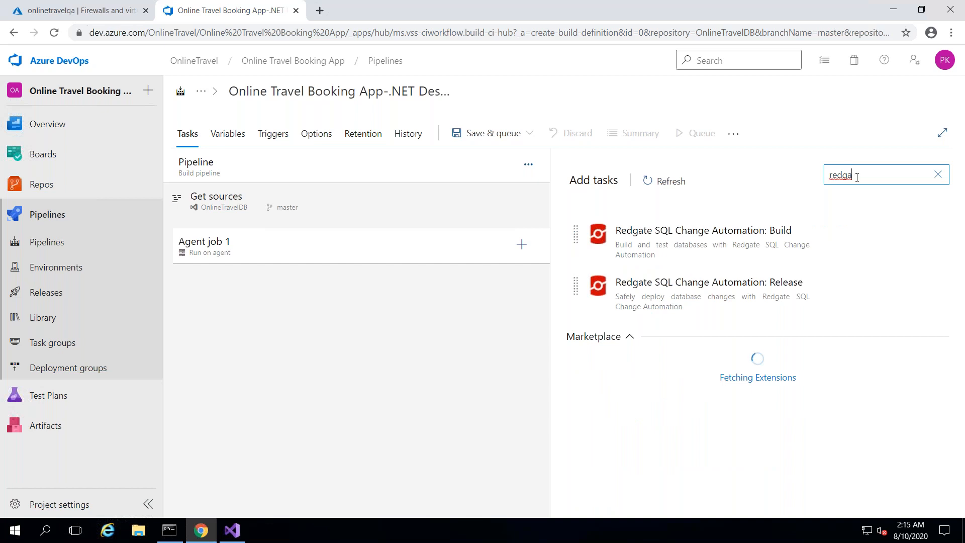
pyautogui.click(767, 241)
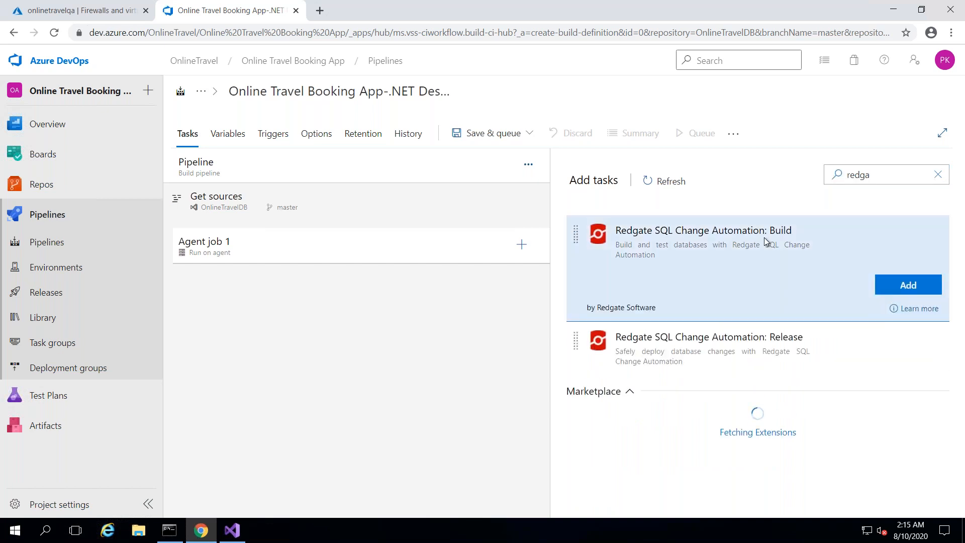
pyautogui.click(914, 279)
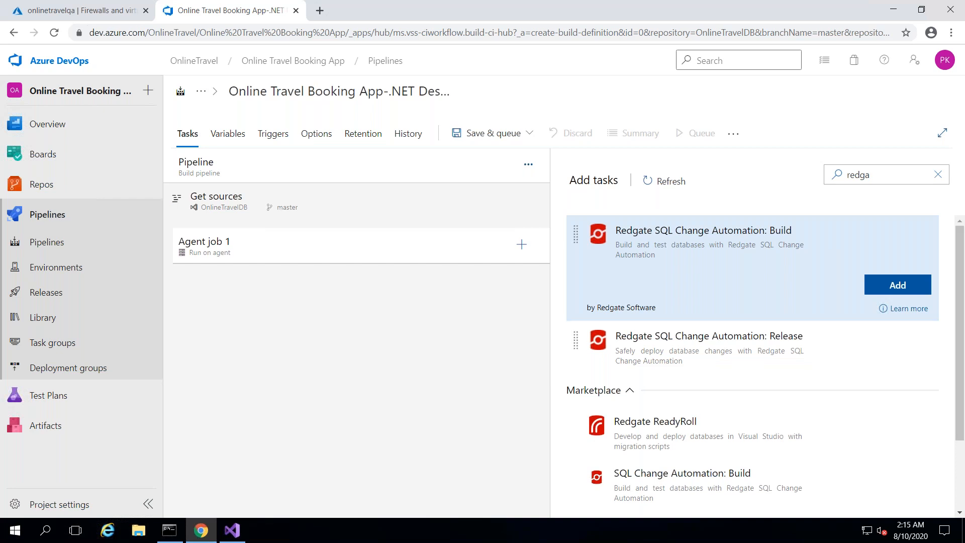
# - Open the new build task's settings and bring up its Operation choices
pyautogui.click(360, 279)
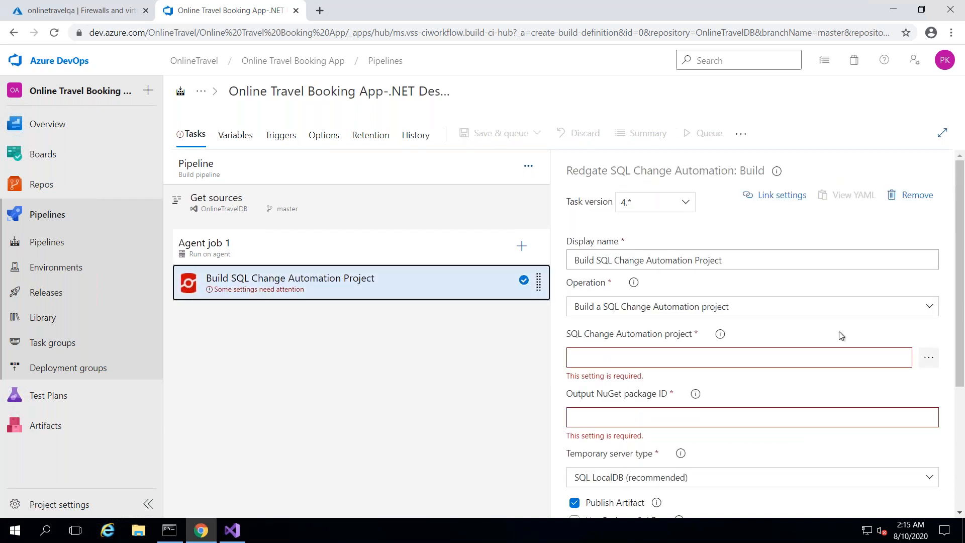
pyautogui.moveTo(963, 304); pyautogui.dragTo(963, 316)
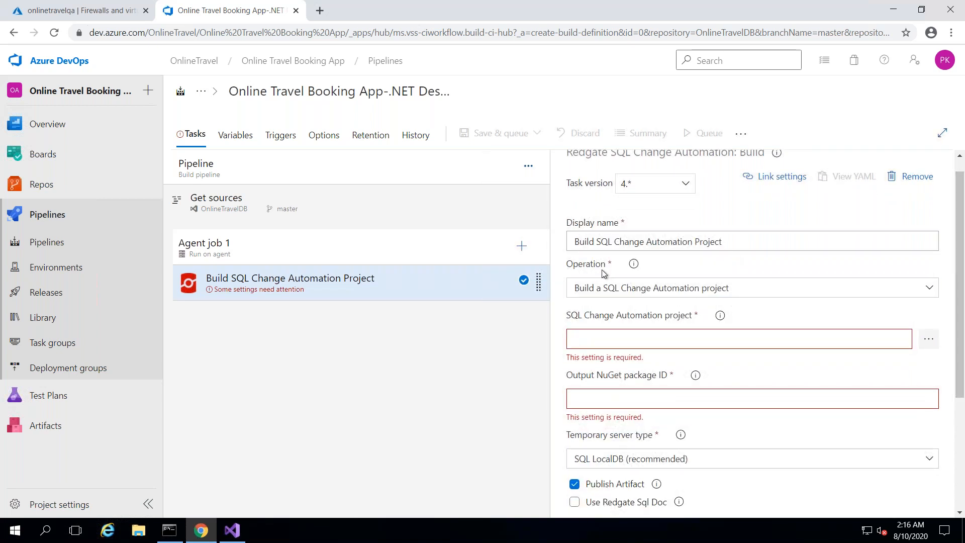
pyautogui.click(648, 288)
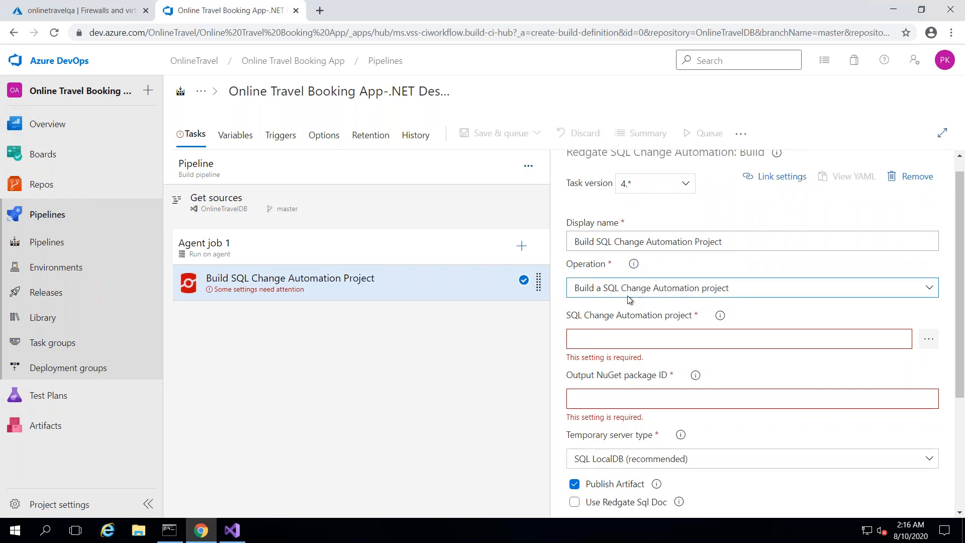
pyautogui.click(664, 297)
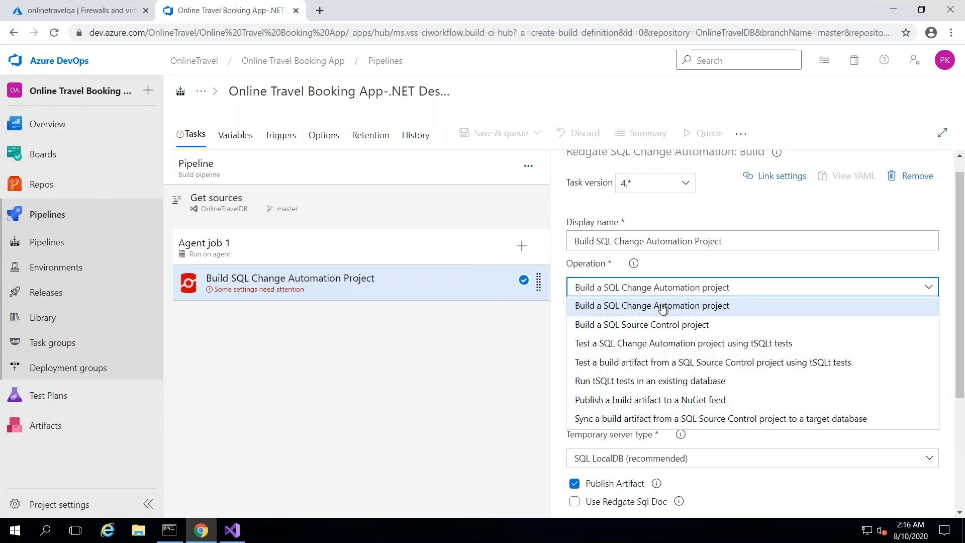
# - Set the task to Build a SQL Change Automation project using OnlineTravelDB/OnlineTravelDB.sqlproj
pyautogui.click(662, 309)
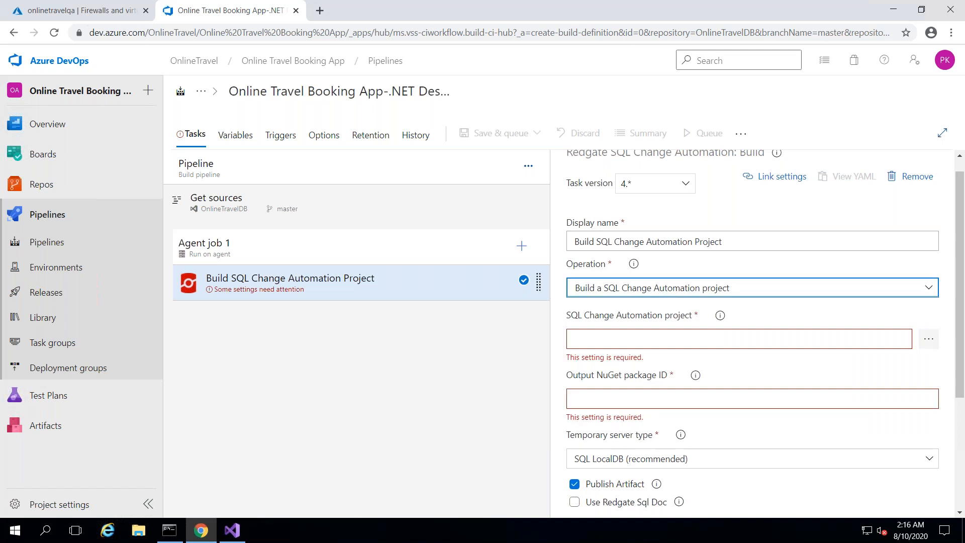
pyautogui.click(826, 314)
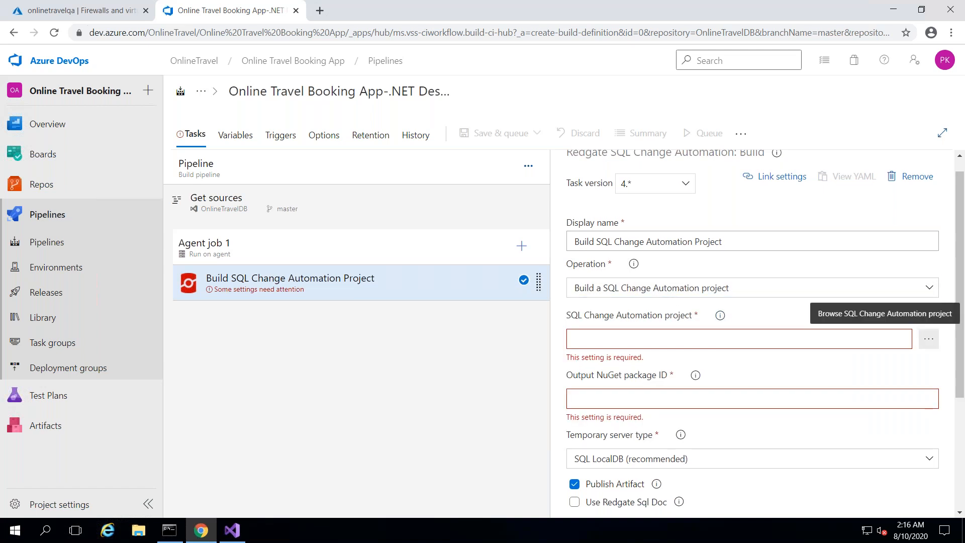
pyautogui.click(928, 339)
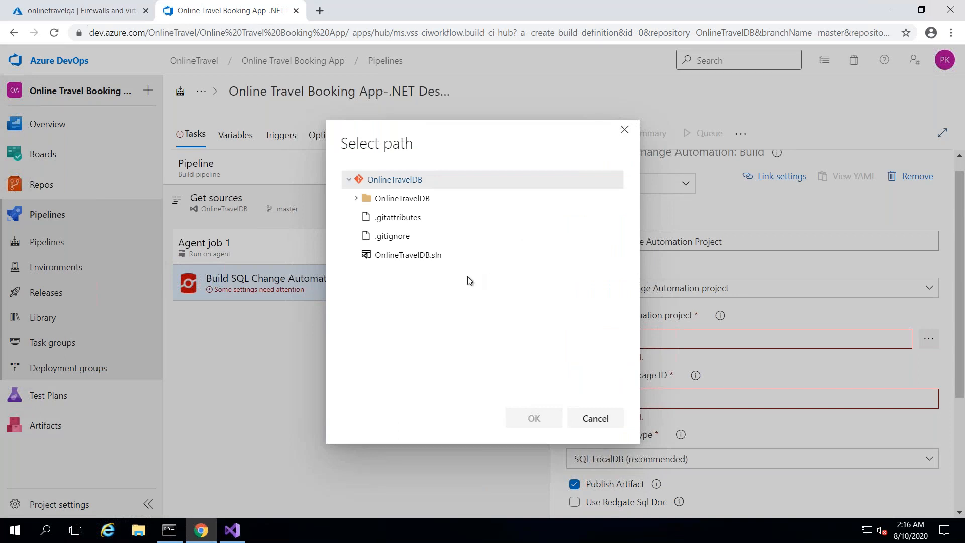
pyautogui.click(423, 254)
pyautogui.click(356, 199)
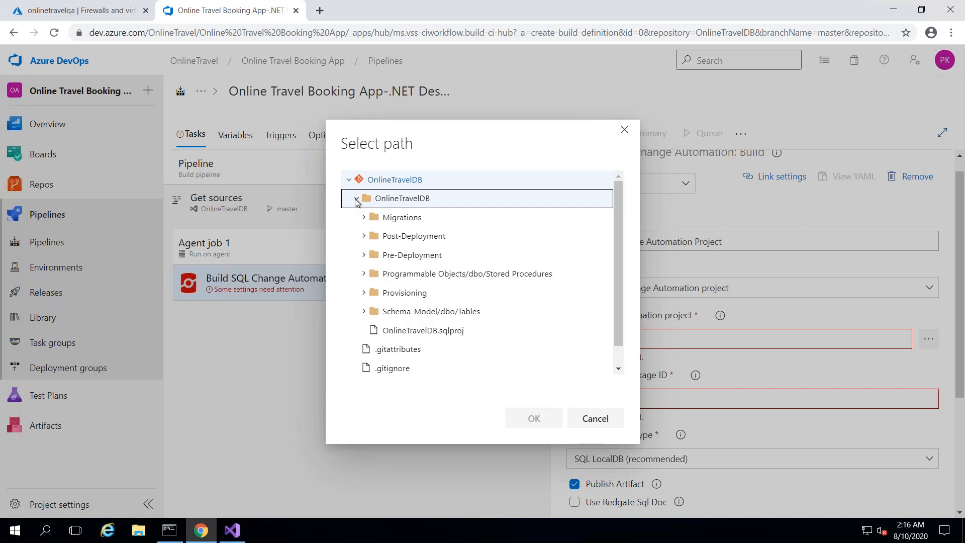
pyautogui.click(418, 330)
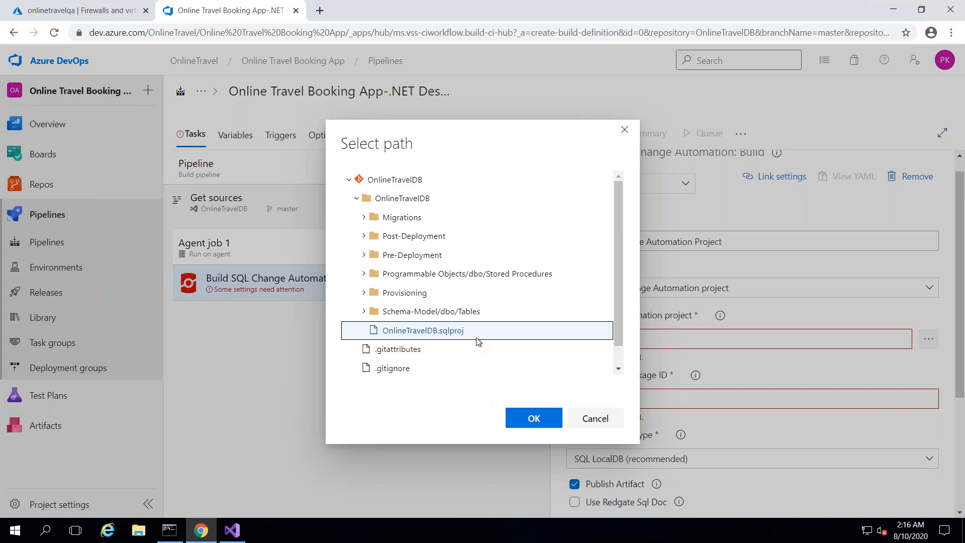
pyautogui.click(546, 422)
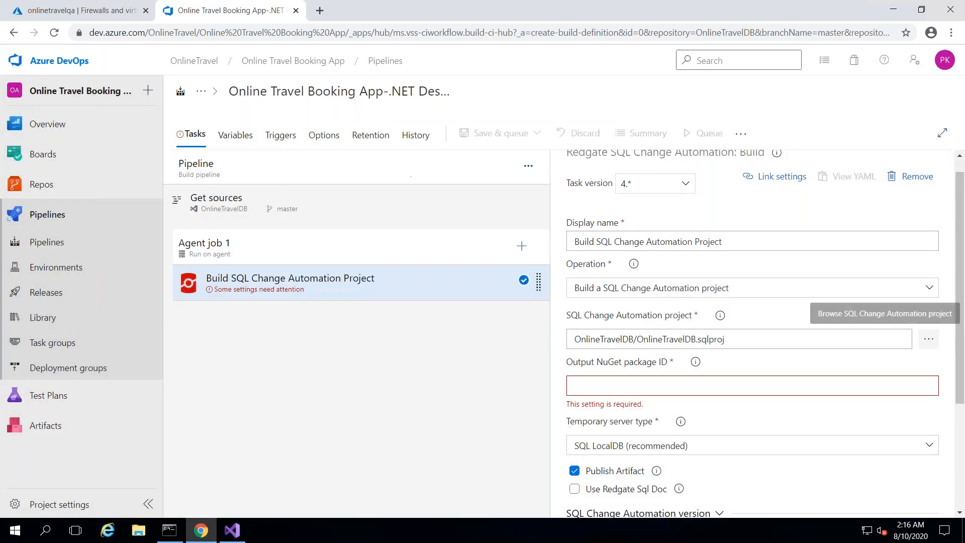
pyautogui.click(626, 388)
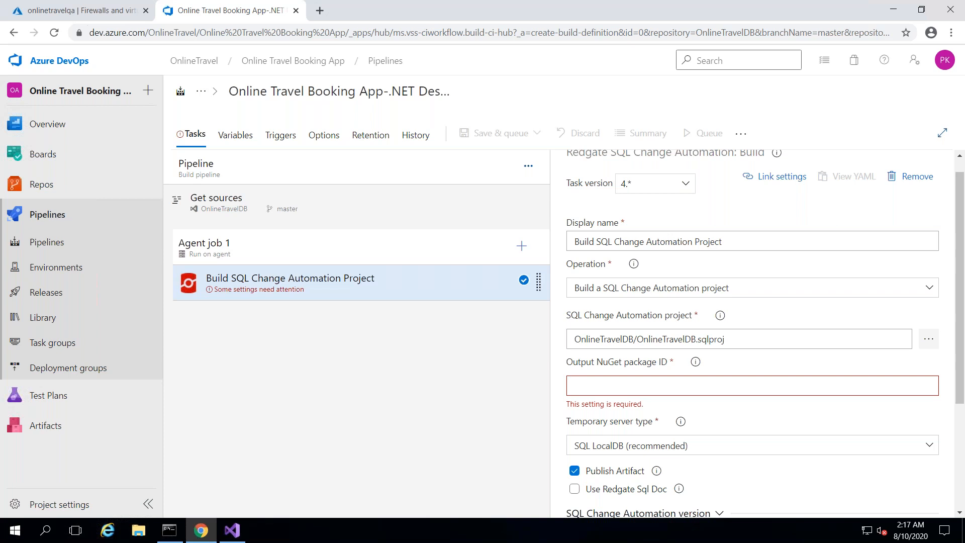
# - Enter onlinetravel as the build task's Output NuGet package ID
pyautogui.write('onlinetravel')
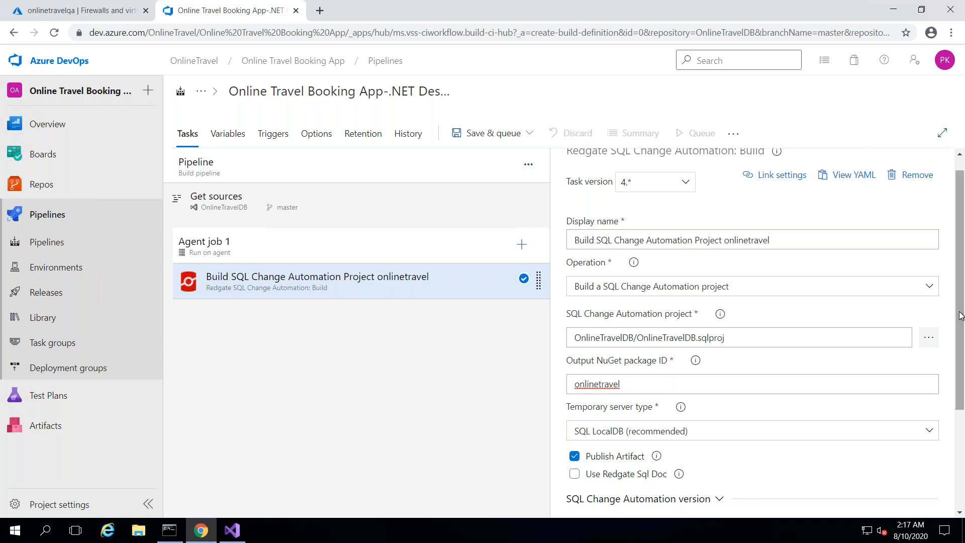
pyautogui.moveTo(961, 320); pyautogui.dragTo(961, 386)
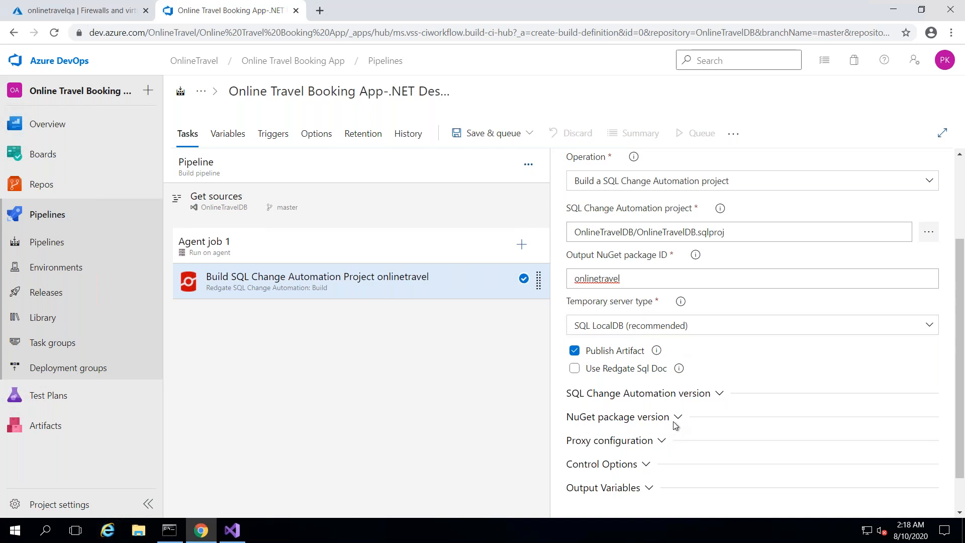
# - Expand the SQL Change Automation version and NuGet package version settings
pyautogui.click(718, 395)
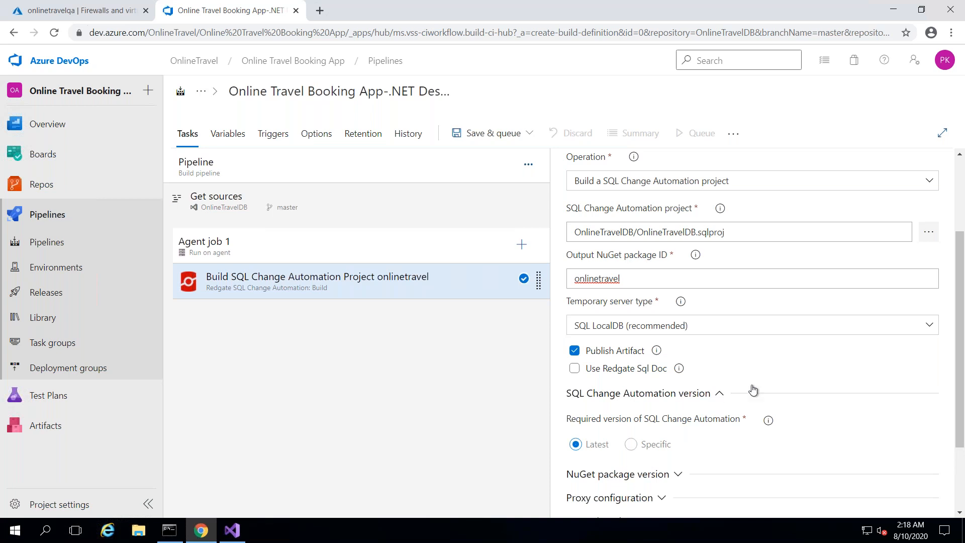
pyautogui.scroll(-3, 962, 398)
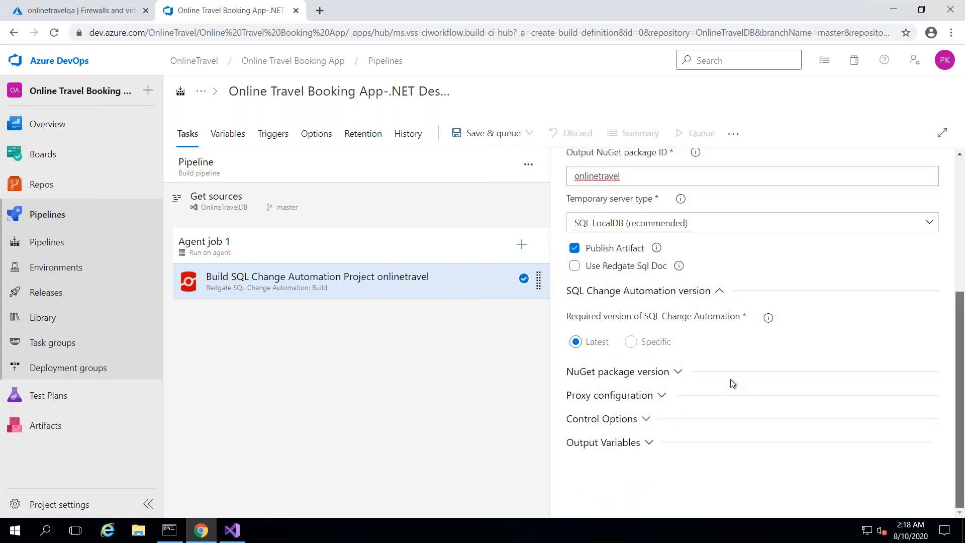
pyautogui.click(679, 378)
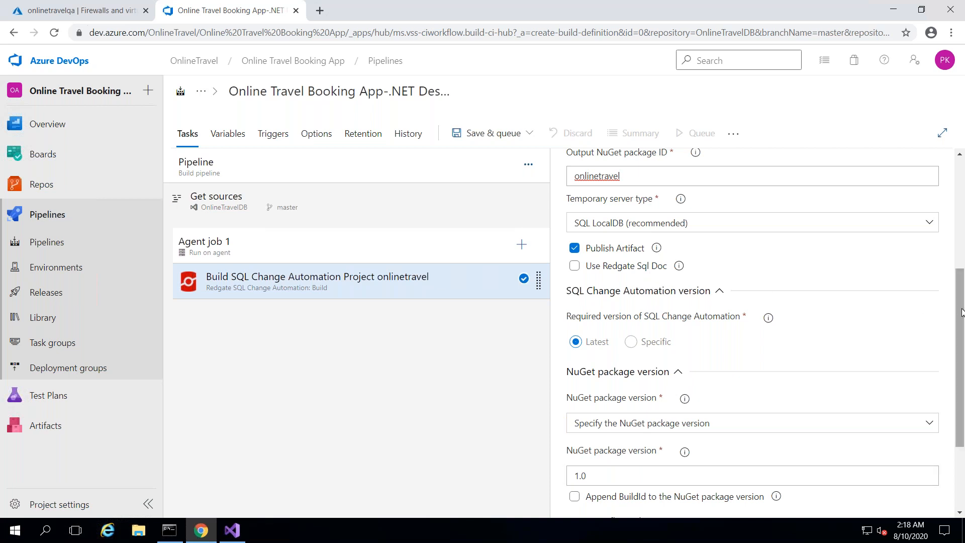
pyautogui.moveTo(962, 312); pyautogui.dragTo(963, 200)
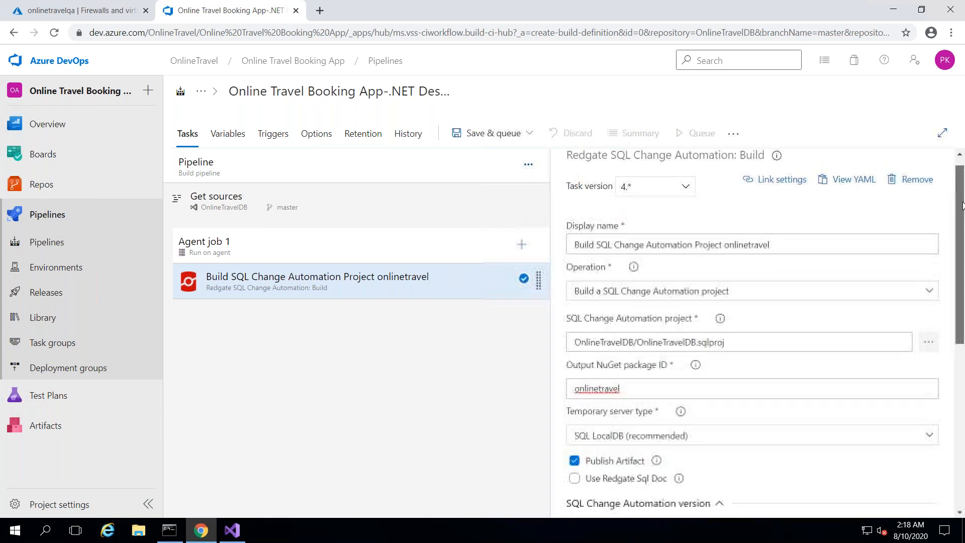
# - Save the build pipeline and queue run #20200810.1
pyautogui.click(495, 134)
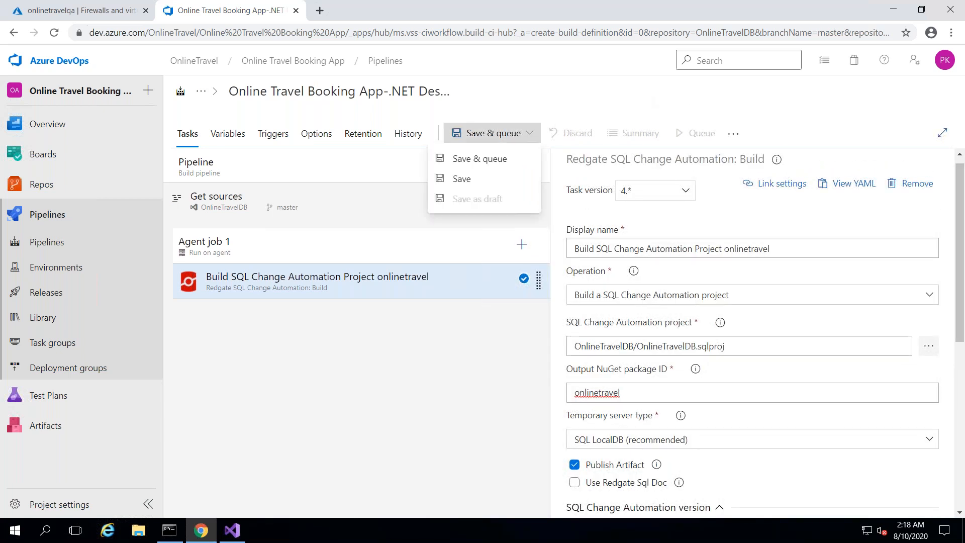
pyautogui.click(498, 178)
pyautogui.click(541, 354)
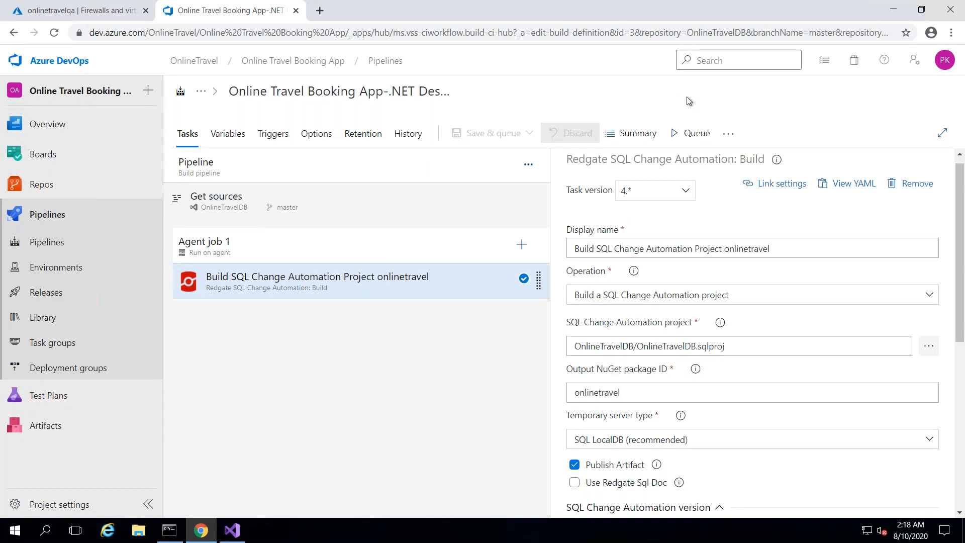
pyautogui.click(687, 133)
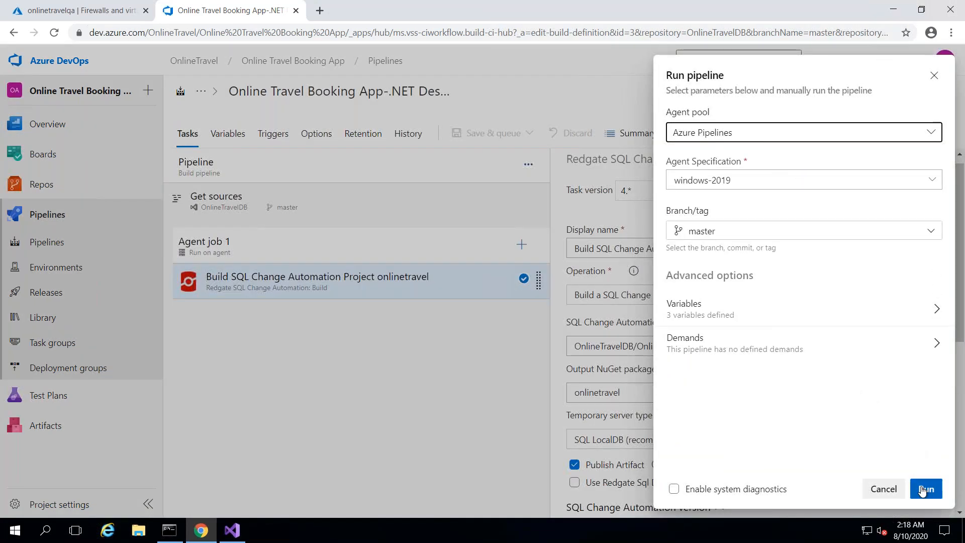
pyautogui.click(923, 489)
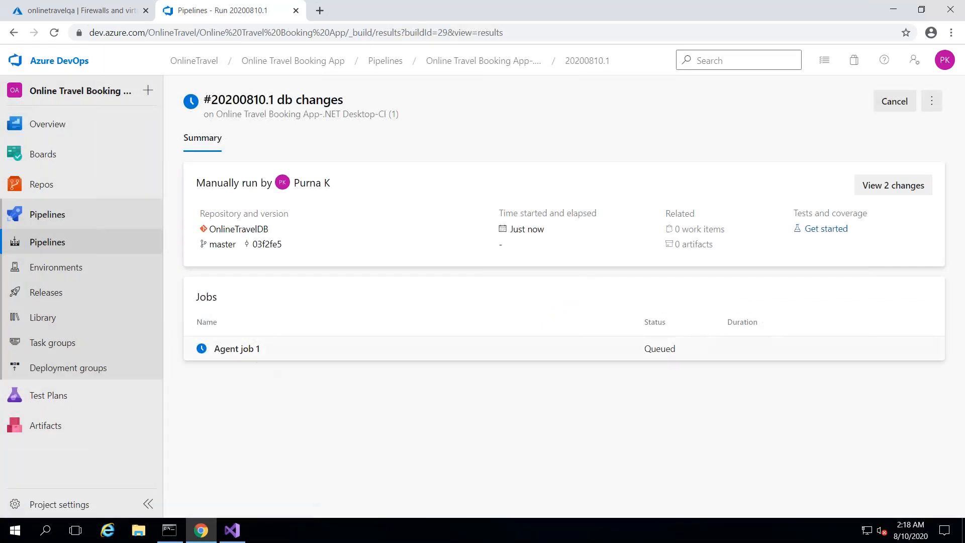
# - Follow Agent job 1's logs until it succeeds in 1m 39s with one artifact
pyautogui.click(254, 352)
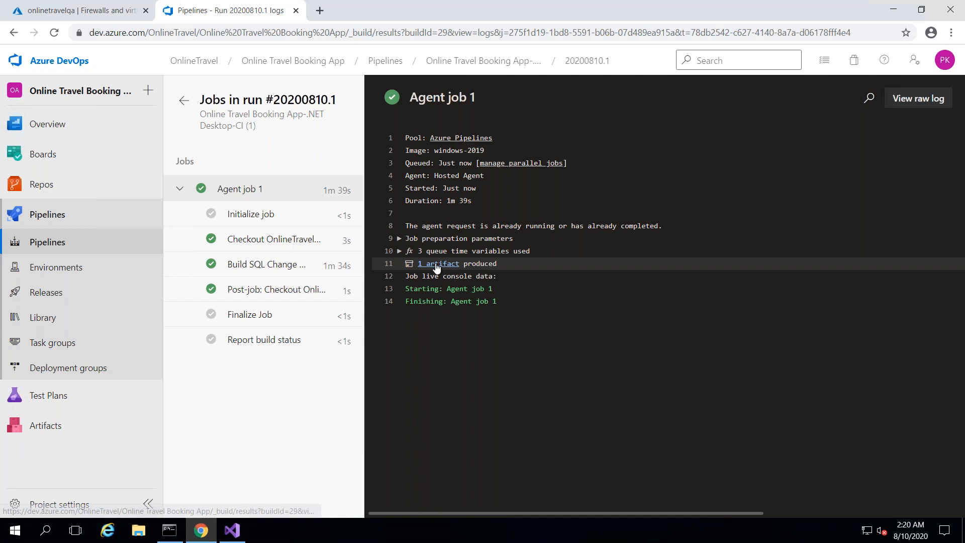
# - Verify onlinetravel.1.0.nupkg is inside Database Build Artifact, then go to the Releases page
pyautogui.click(436, 265)
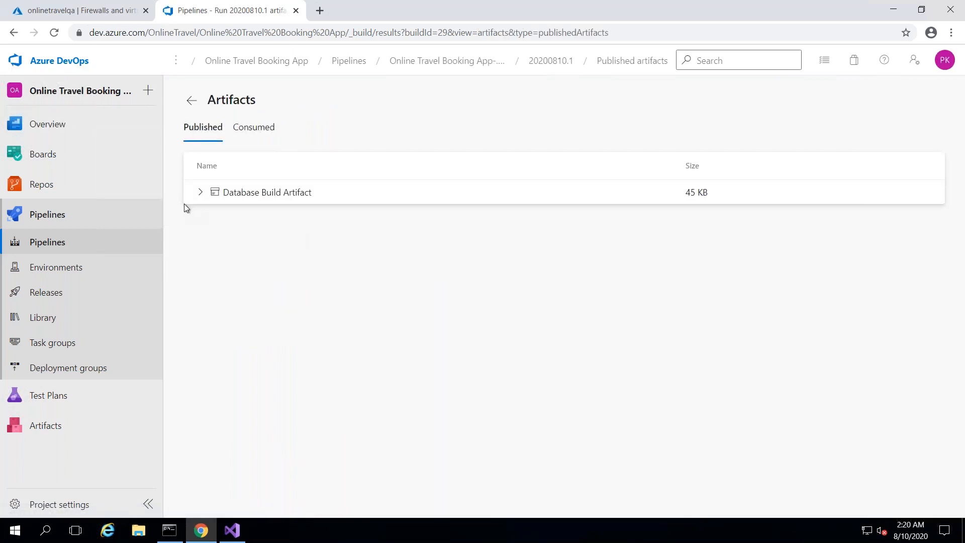
pyautogui.click(199, 196)
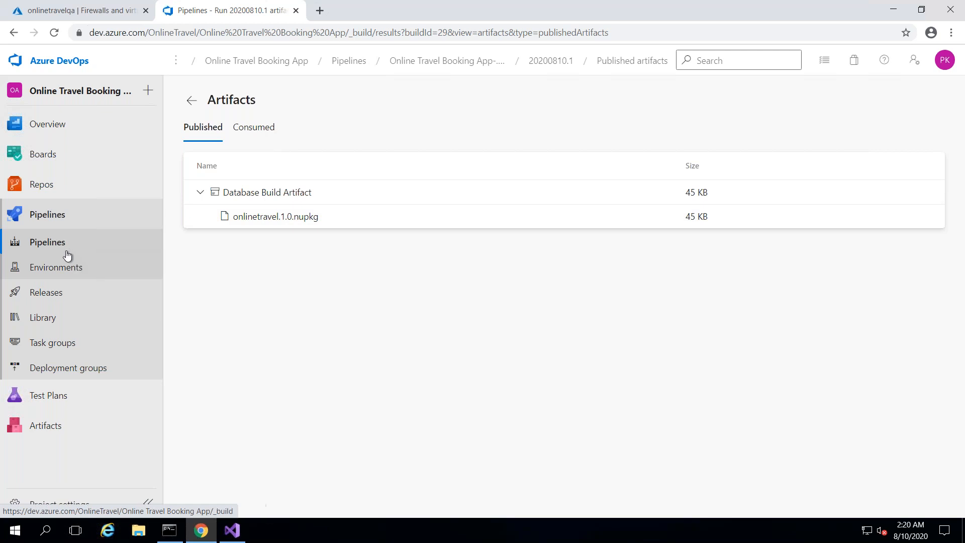
pyautogui.click(64, 293)
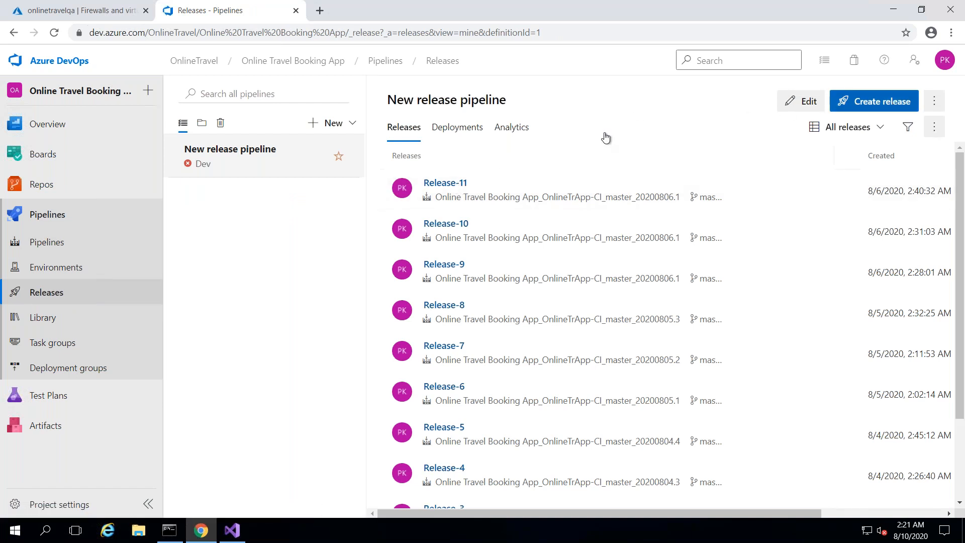
# - Create New release pipeline (1) from an Empty job and save it in the default folder
pyautogui.click(342, 125)
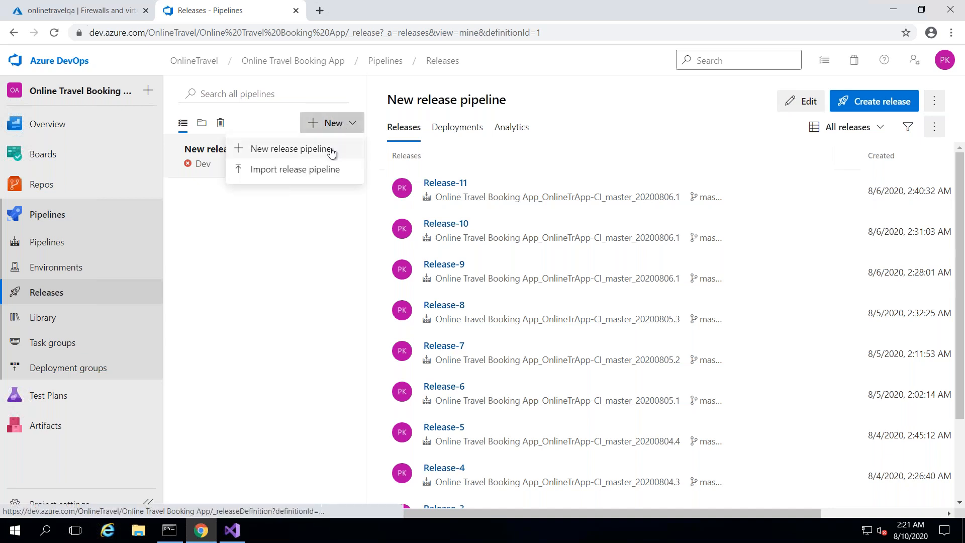
pyautogui.click(331, 150)
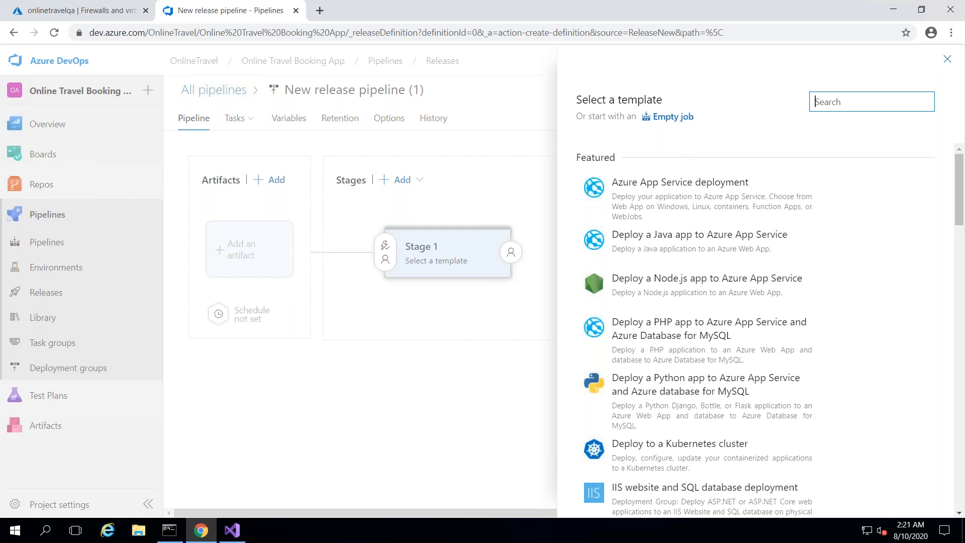
pyautogui.click(671, 117)
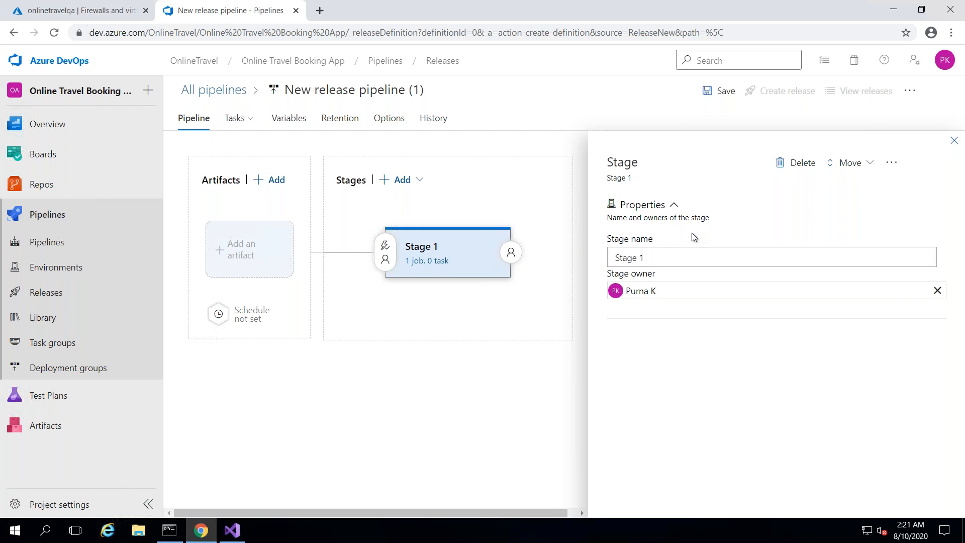
pyautogui.click(719, 90)
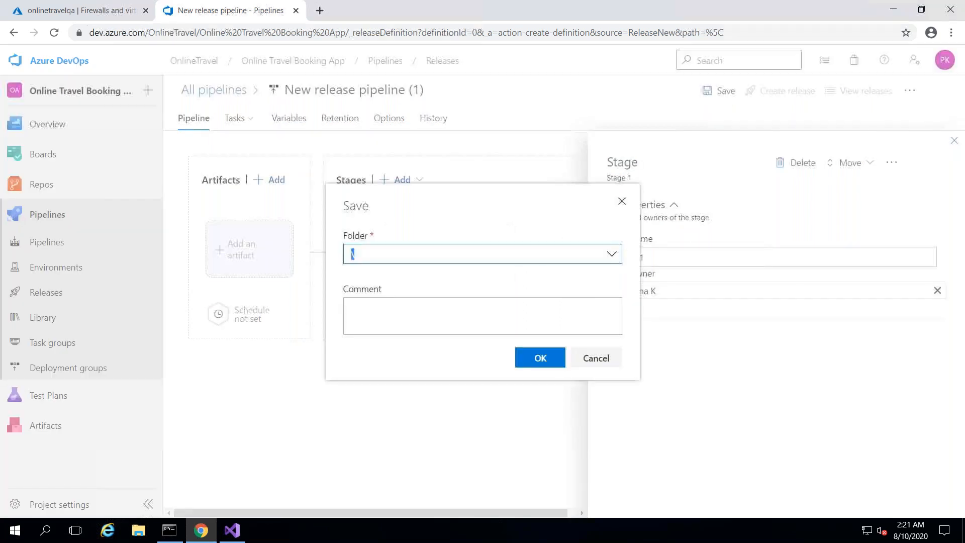
pyautogui.click(540, 358)
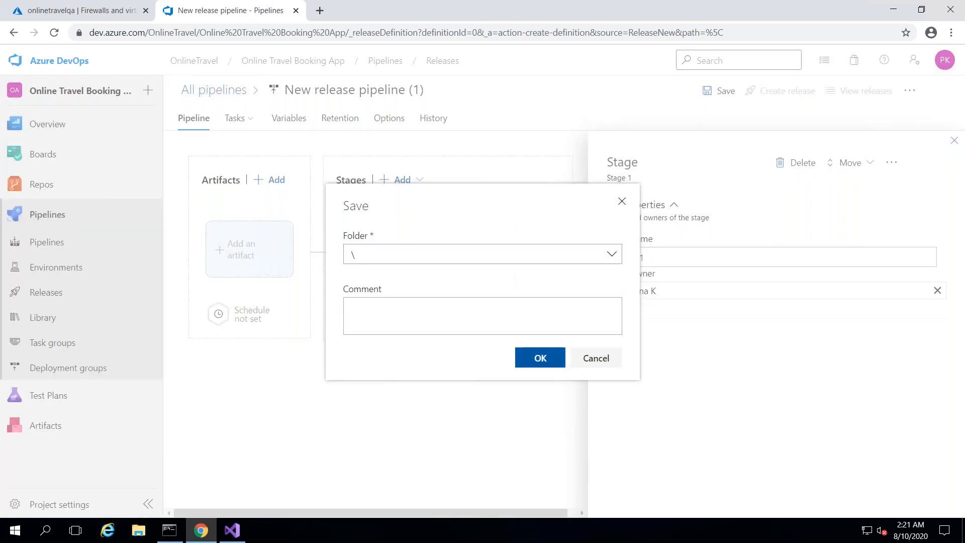
pyautogui.click(954, 144)
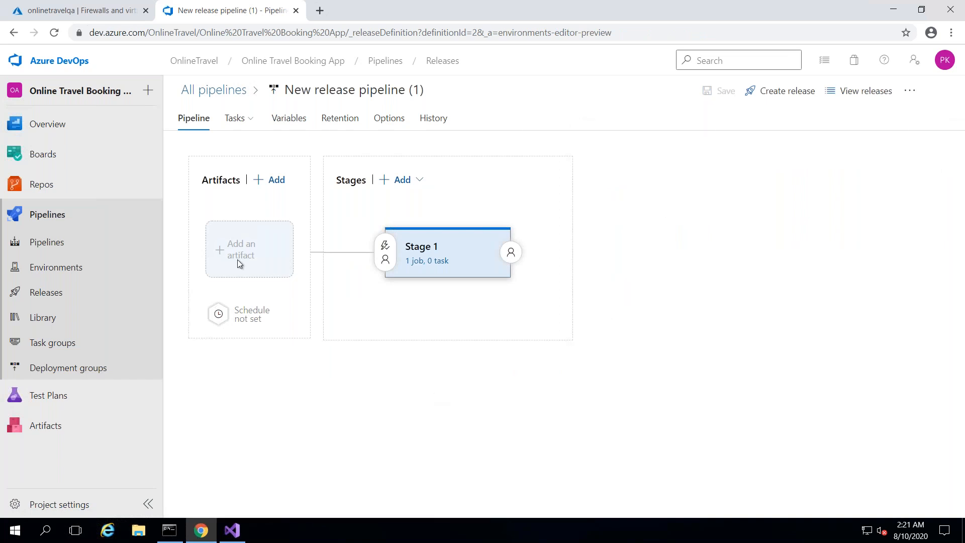
# - Add the Online Travel Booking App-.NET Desktop-CI (1) build as the release's artifact source
pyautogui.click(271, 181)
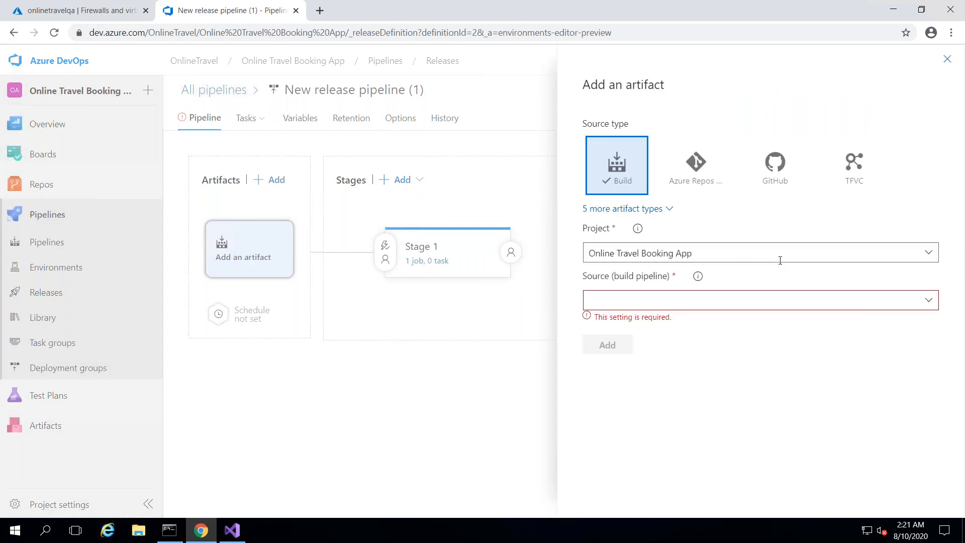
pyautogui.click(929, 301)
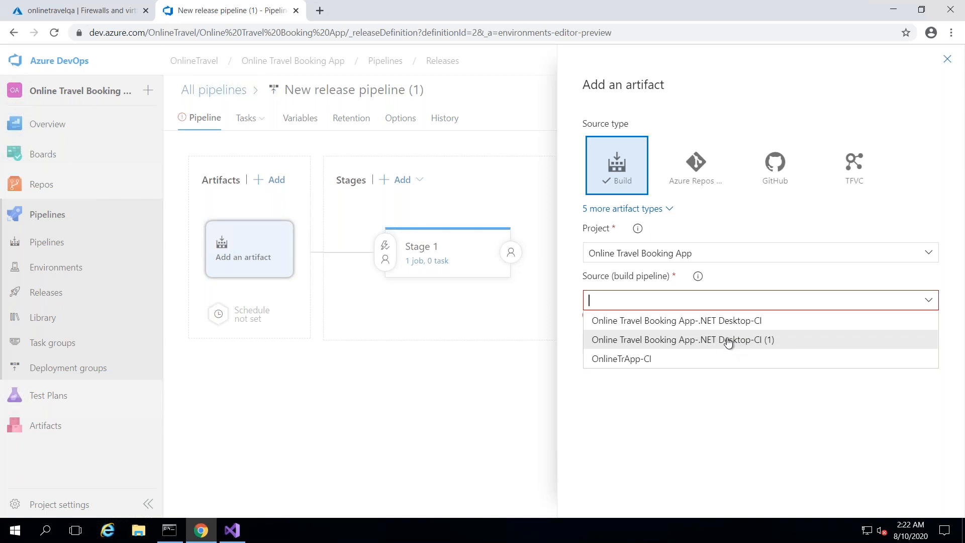
pyautogui.click(727, 342)
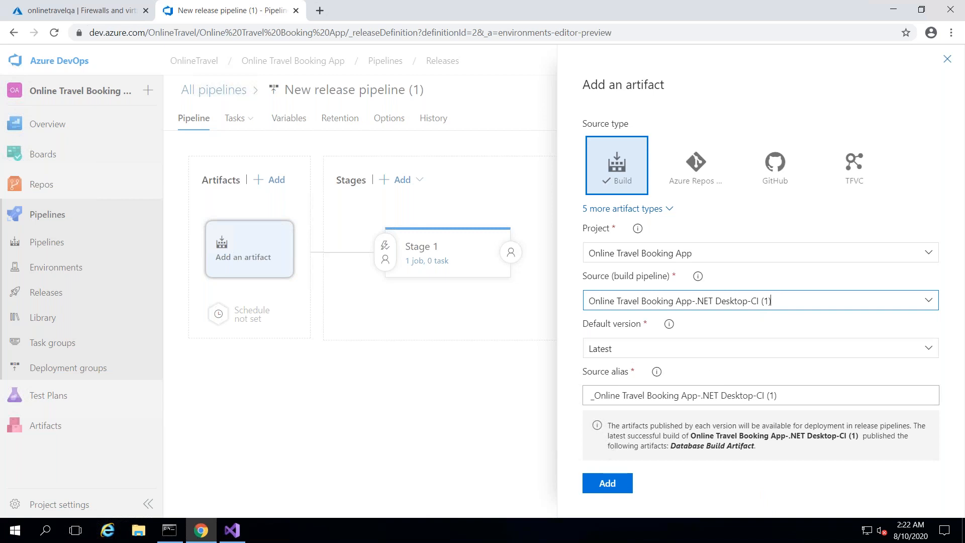
pyautogui.click(601, 485)
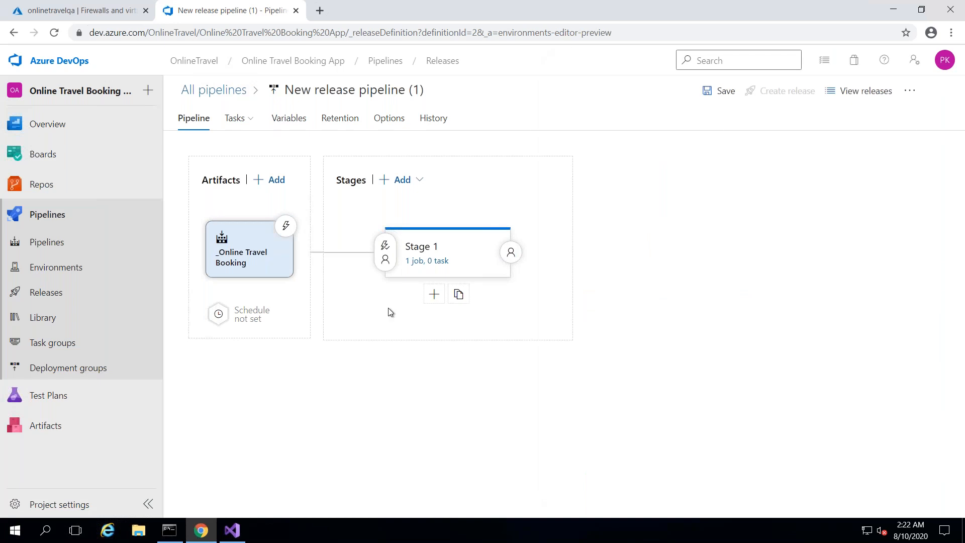
# - Change Stage 1's Agent job specification from vs2017-win2016 to windows-2019
pyautogui.click(438, 261)
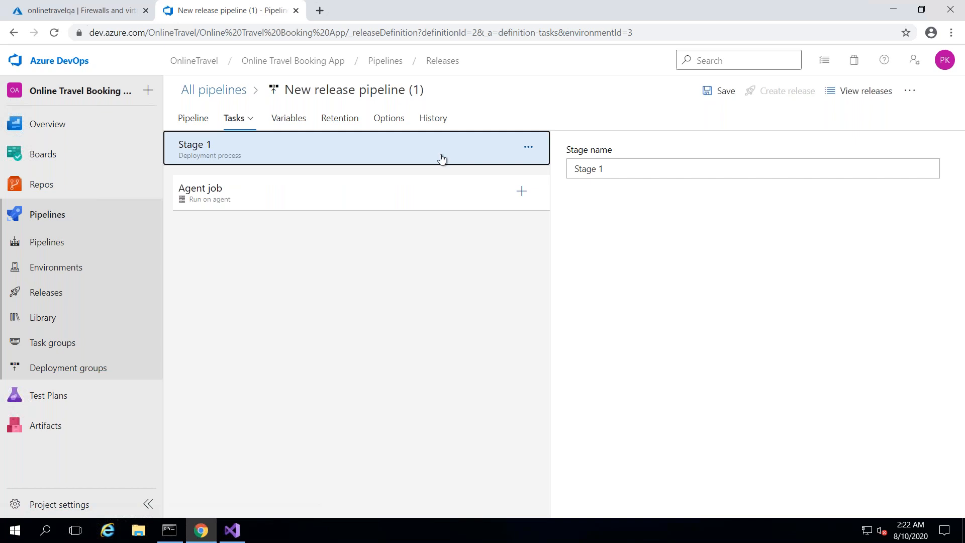
pyautogui.click(362, 200)
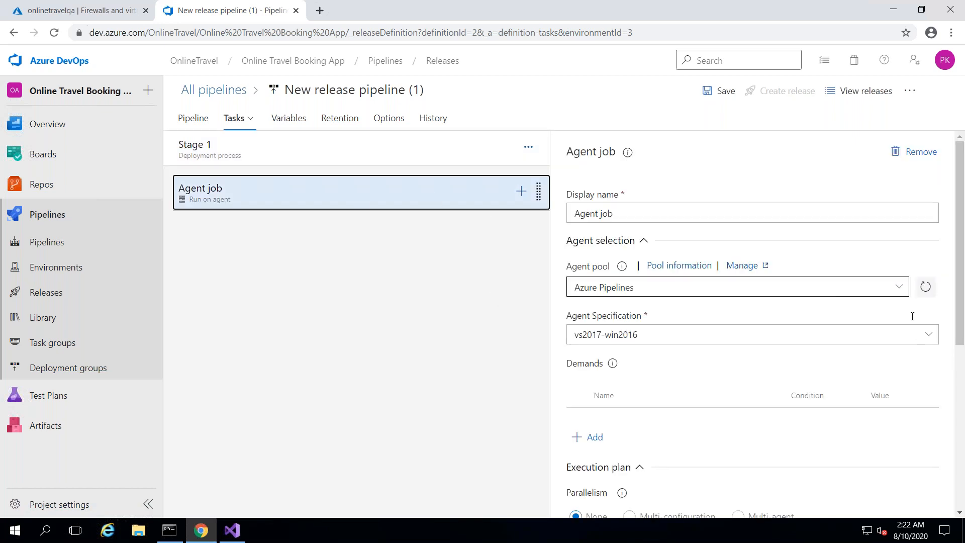
pyautogui.click(929, 335)
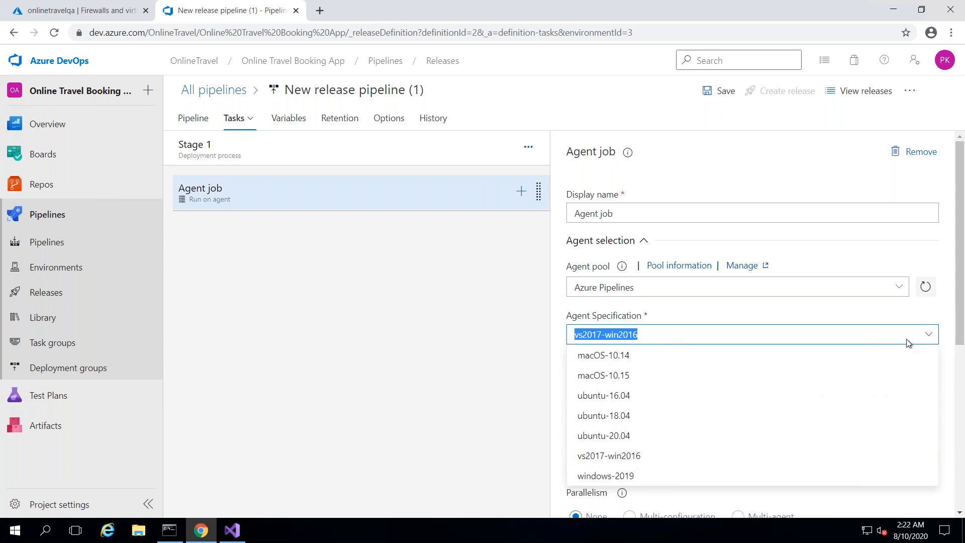
pyautogui.click(619, 476)
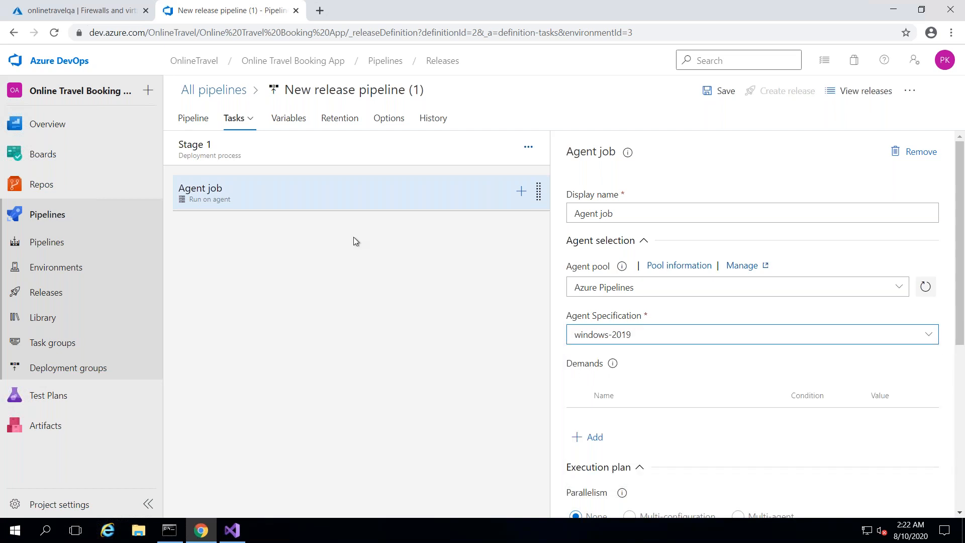
pyautogui.click(520, 192)
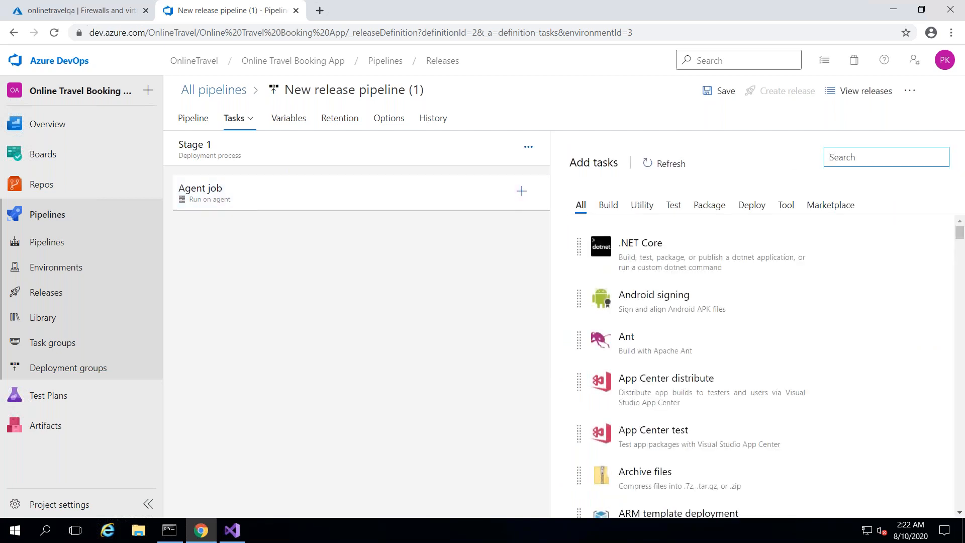
# - Search the task catalog for 'redga' and select the Redgate SQL Change Automation: Release task
pyautogui.write('redga')
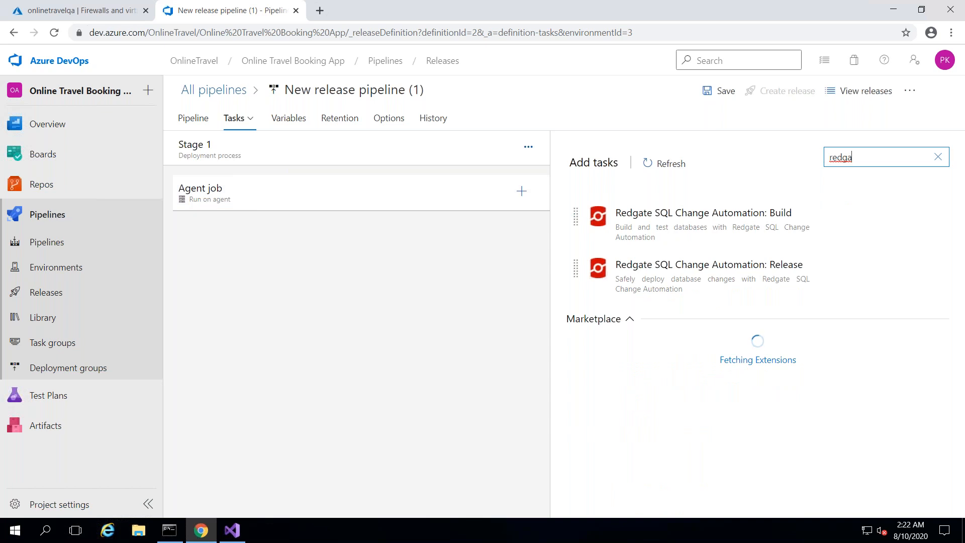
pyautogui.click(756, 261)
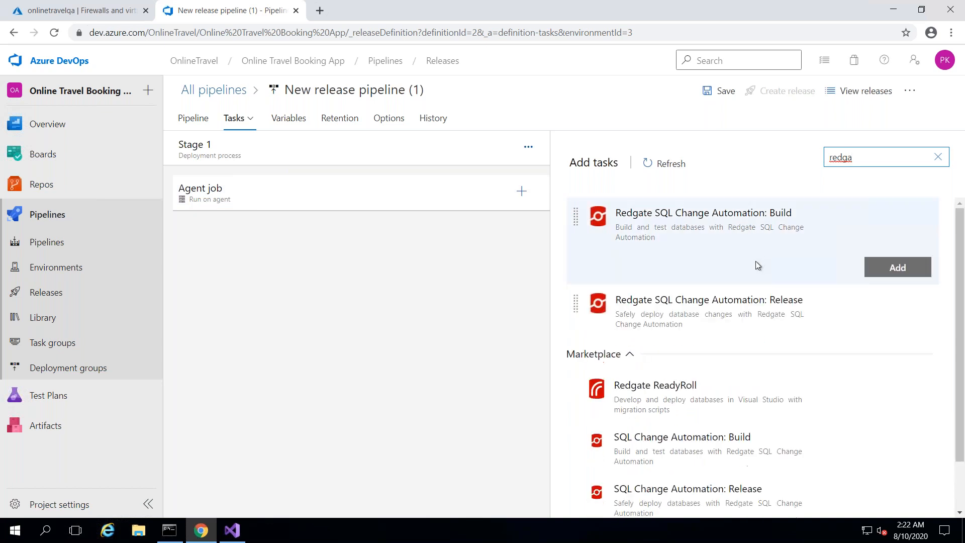
pyautogui.click(736, 314)
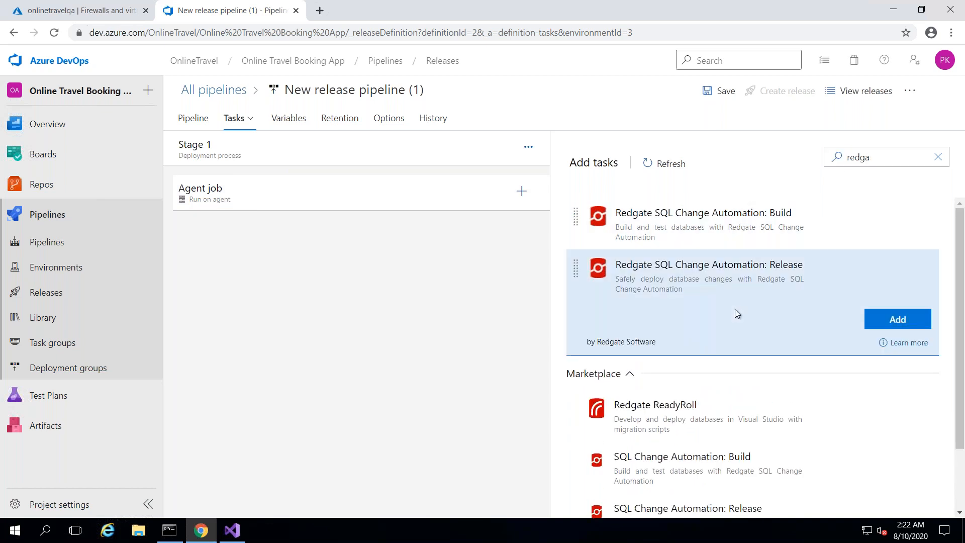
# - Add the Redgate Release task to the agent job and show its Operation options
pyautogui.click(890, 320)
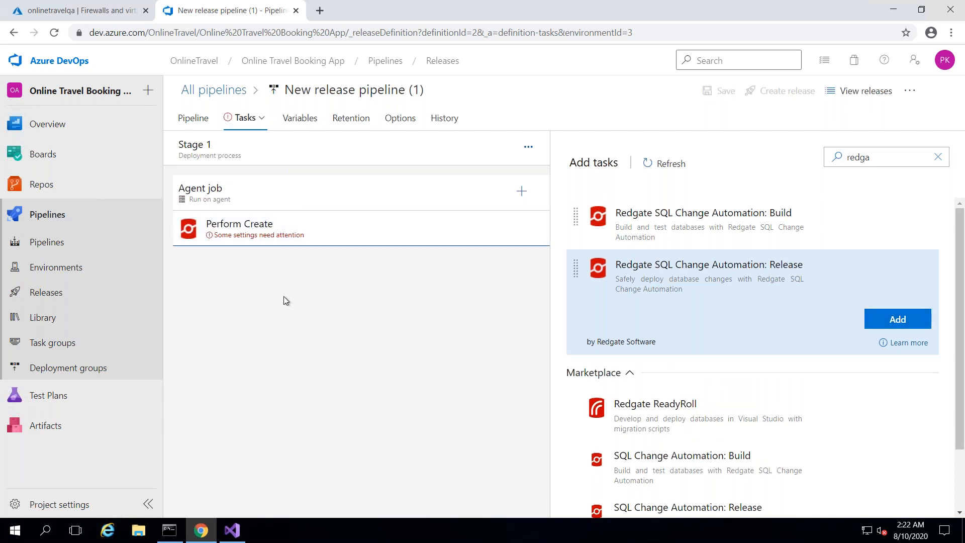
pyautogui.click(312, 238)
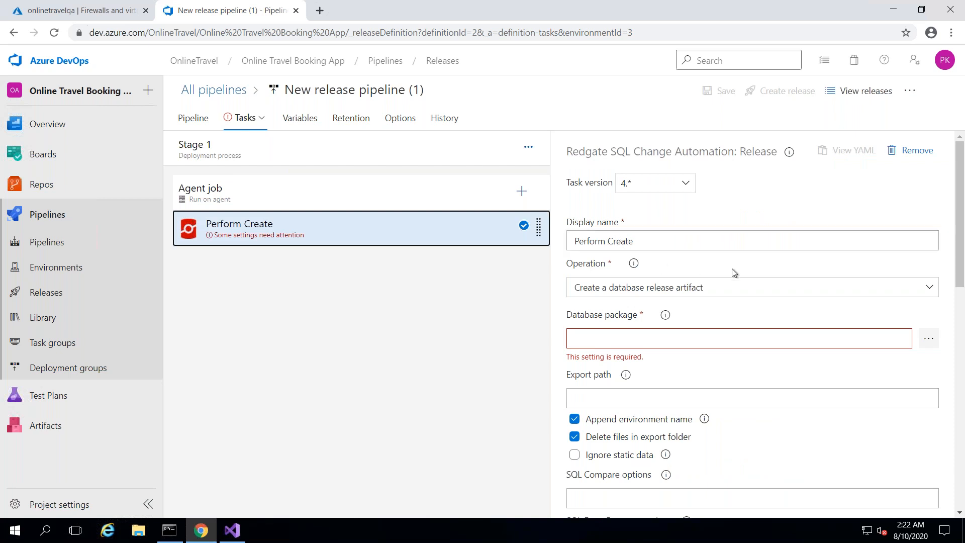
pyautogui.click(738, 295)
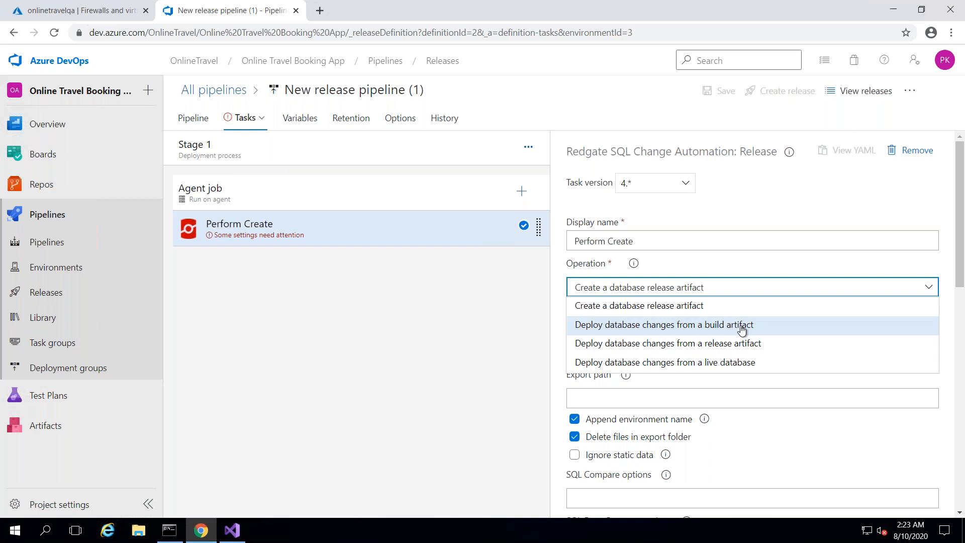
# - Set the task to deploy from a build artifact using onlinetravel.1.0.nupkg from Database Build Artifact
pyautogui.click(742, 329)
pyautogui.click(821, 311)
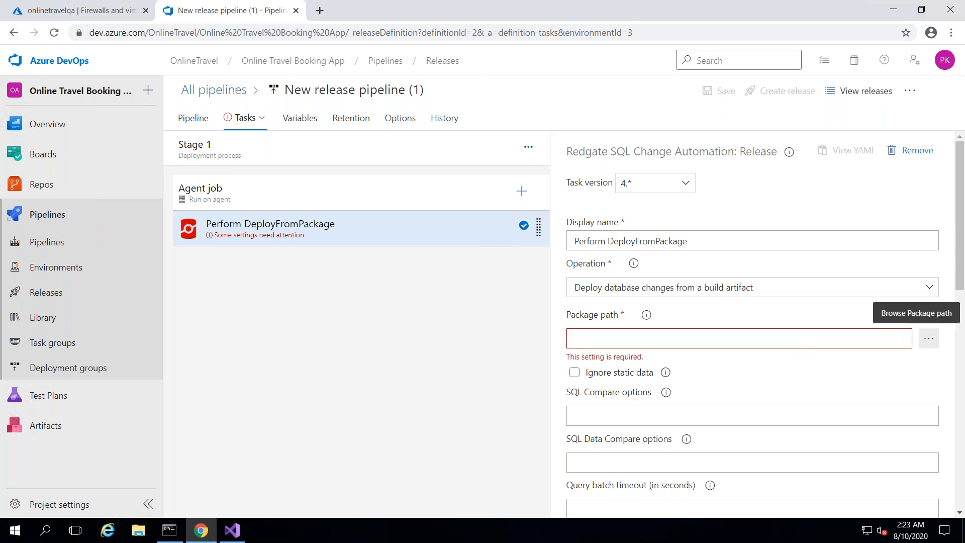
pyautogui.click(928, 338)
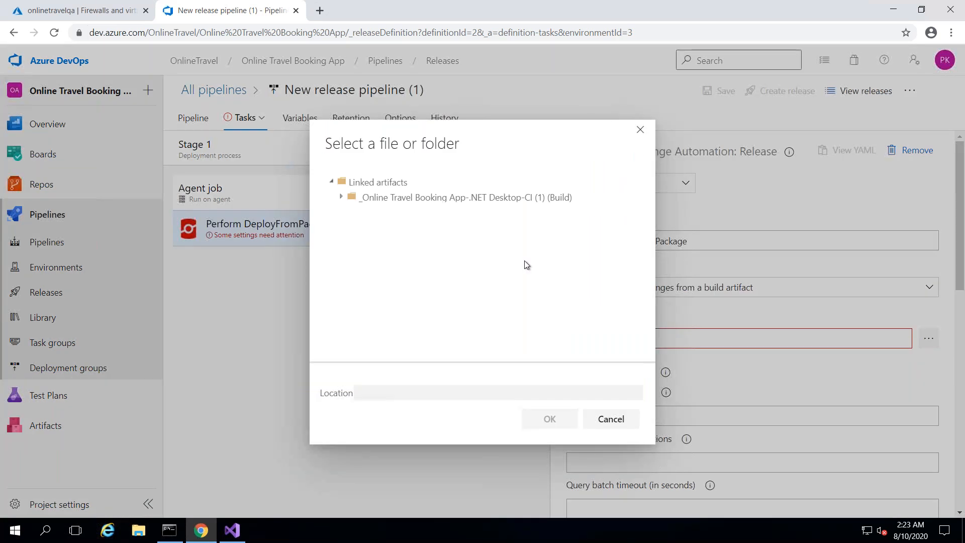
pyautogui.click(342, 198)
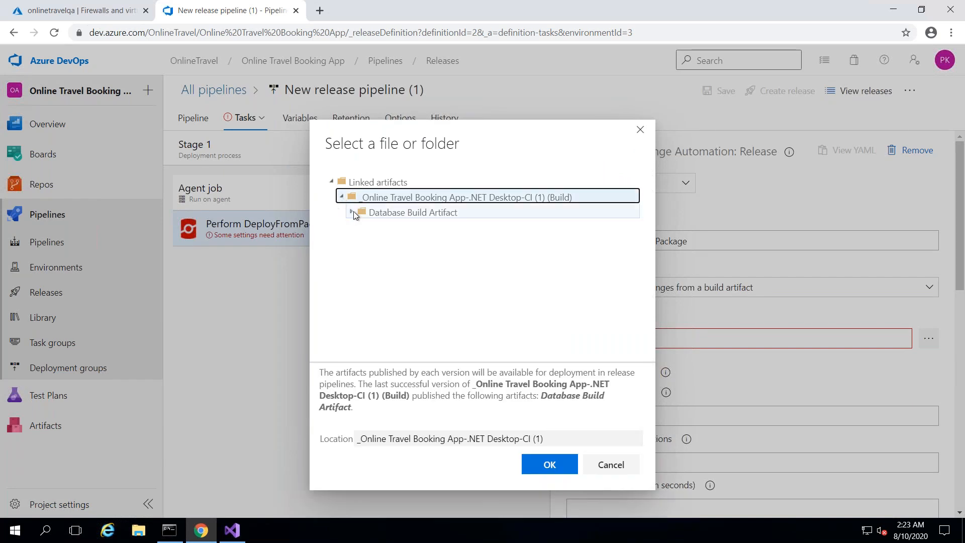
pyautogui.click(354, 212)
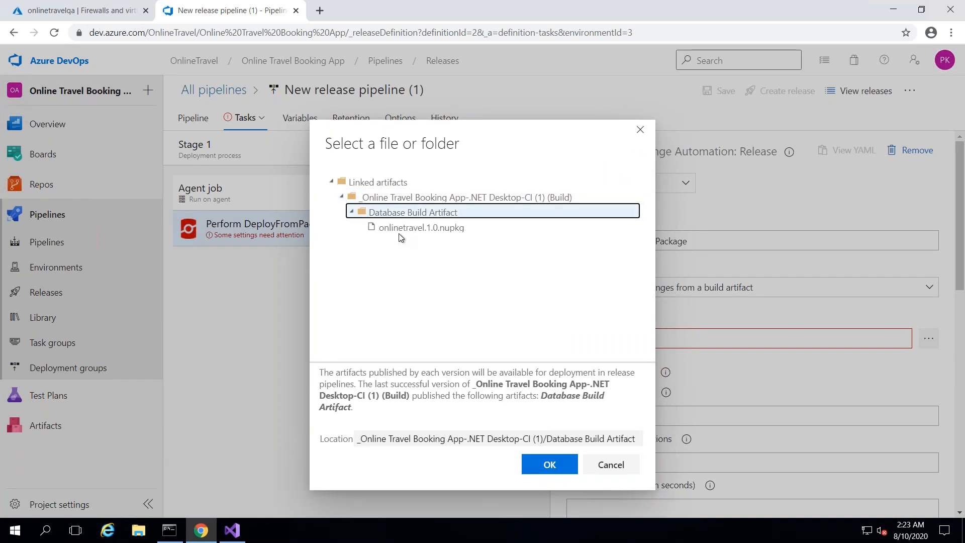
pyautogui.click(412, 228)
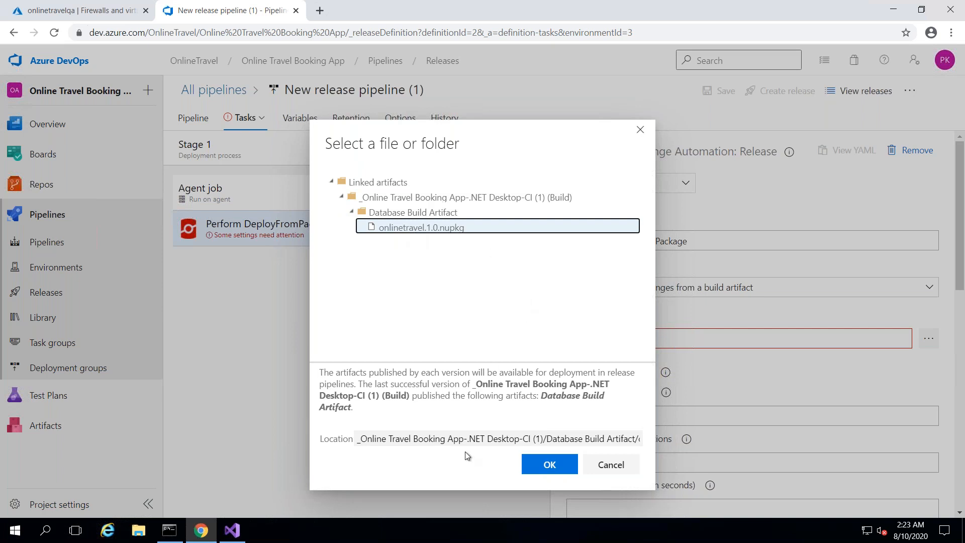
pyautogui.click(550, 465)
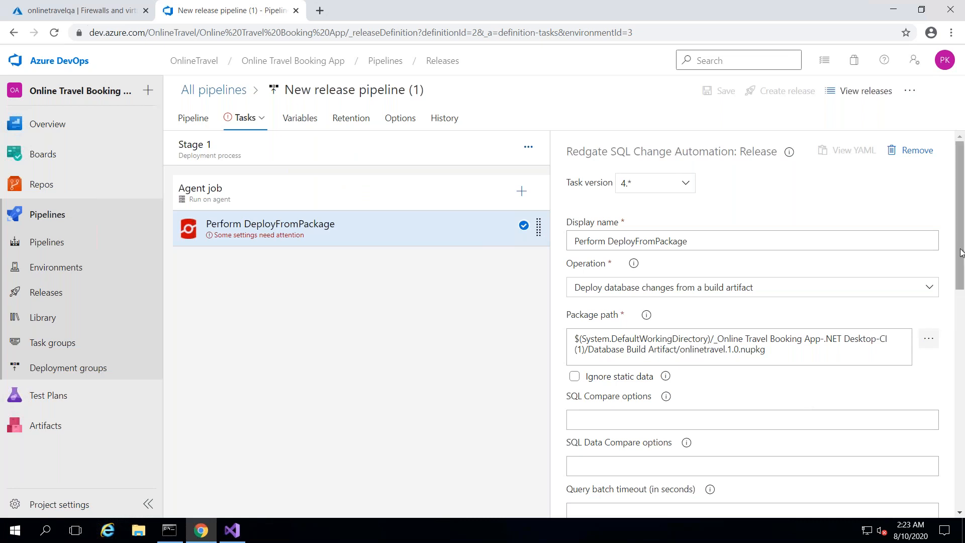
pyautogui.scroll(-2, 963, 292)
pyautogui.scroll(-2, 963, 292)
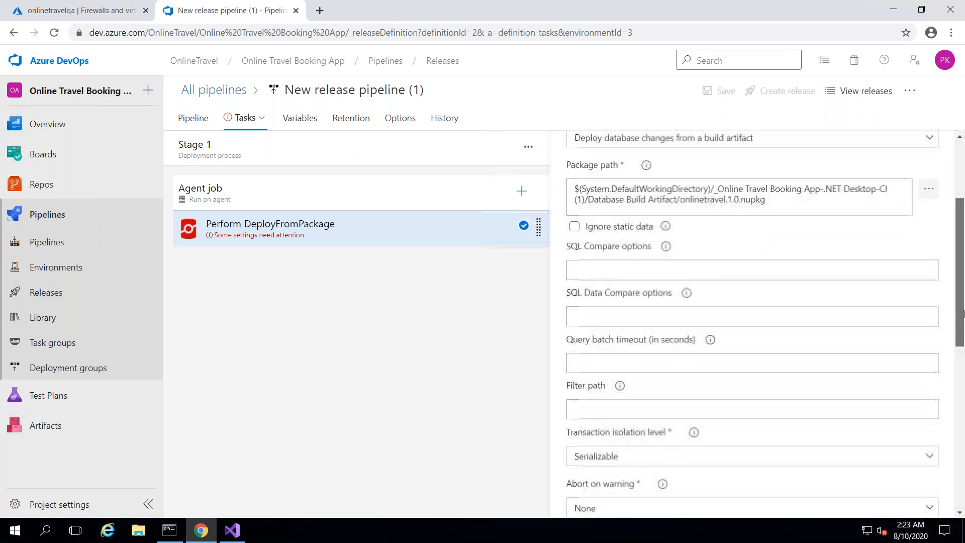
pyautogui.click(715, 263)
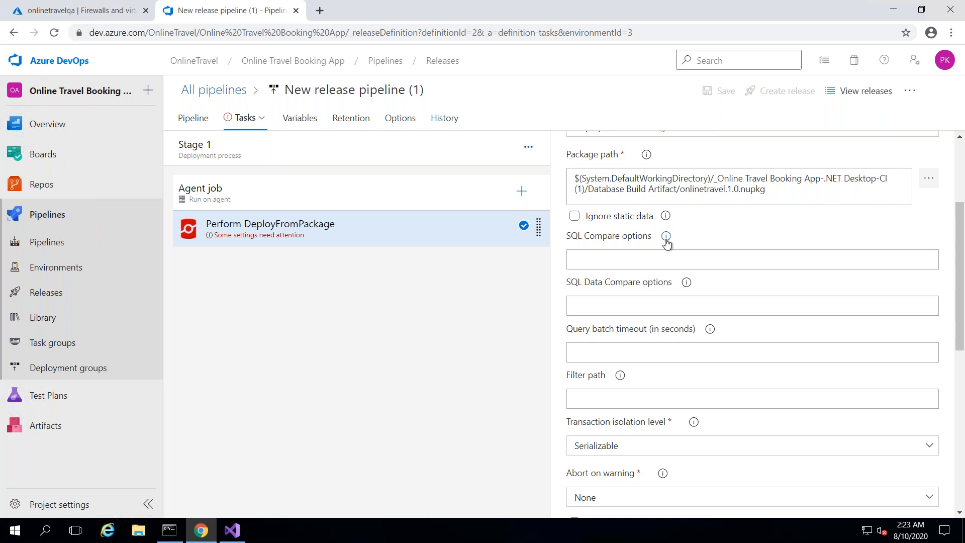
pyautogui.moveTo(666, 243)
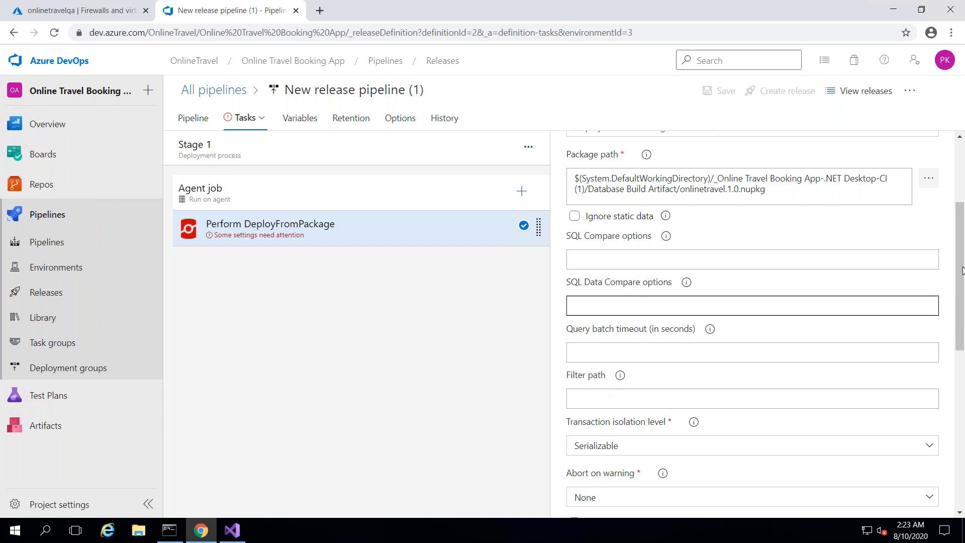
pyautogui.moveTo(963, 289); pyautogui.dragTo(963, 292)
pyautogui.scroll(-3, 963, 292)
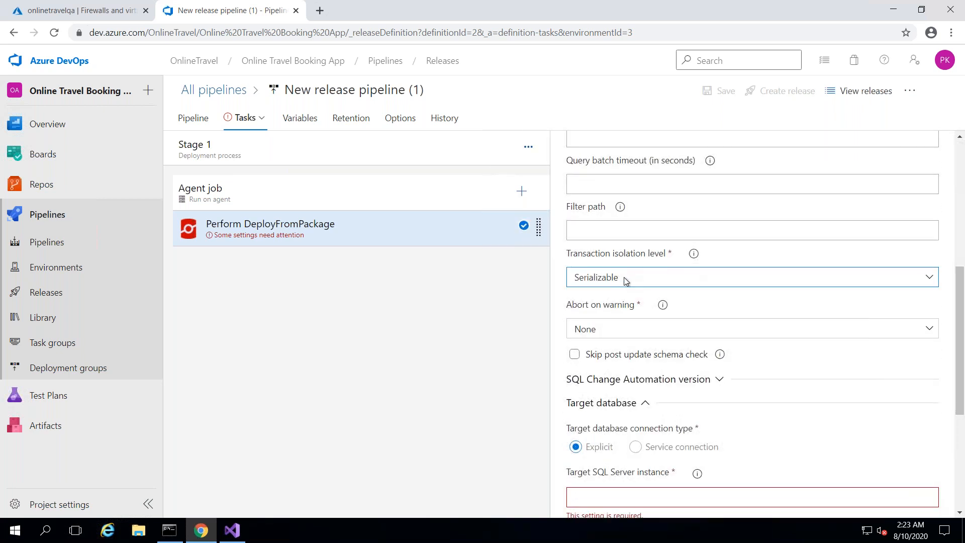
pyautogui.click(799, 282)
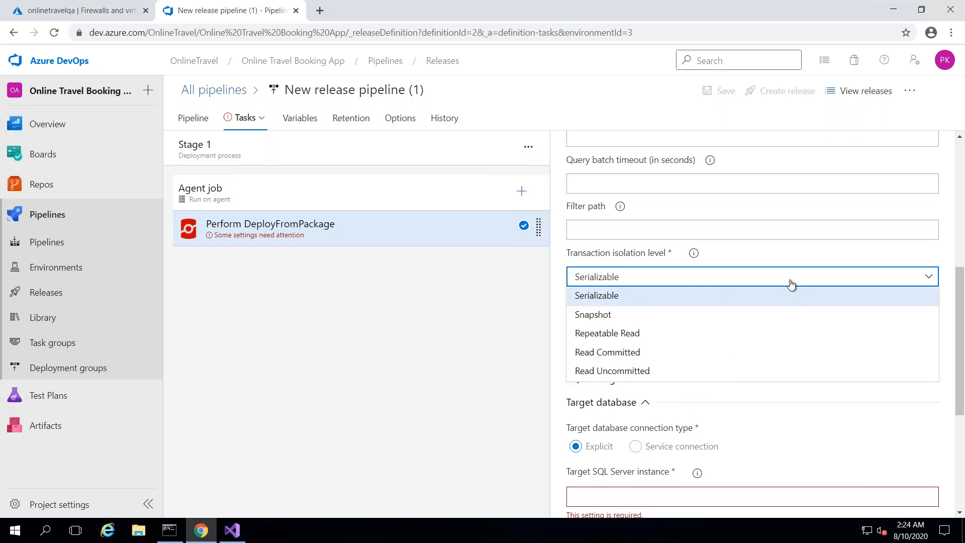
pyautogui.click(719, 300)
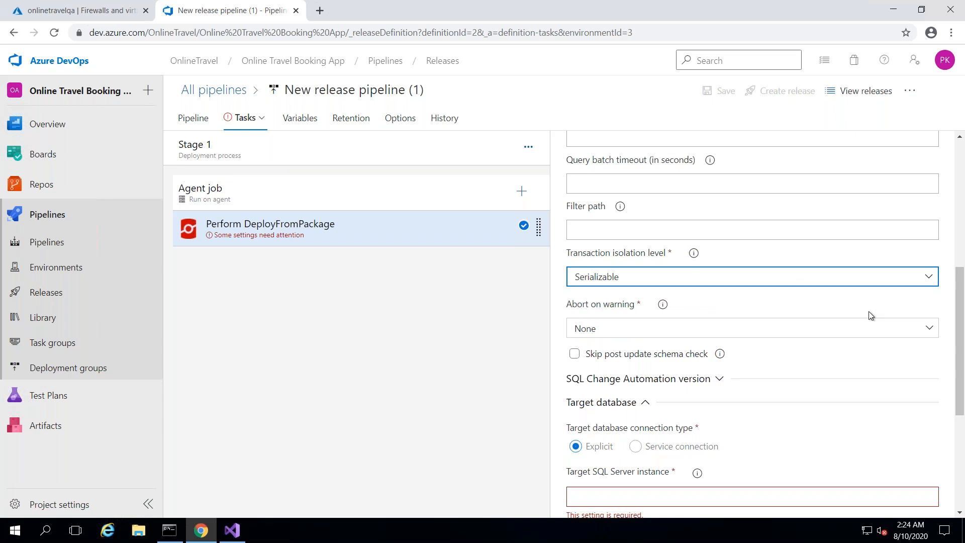
pyautogui.moveTo(963, 293); pyautogui.dragTo(964, 354)
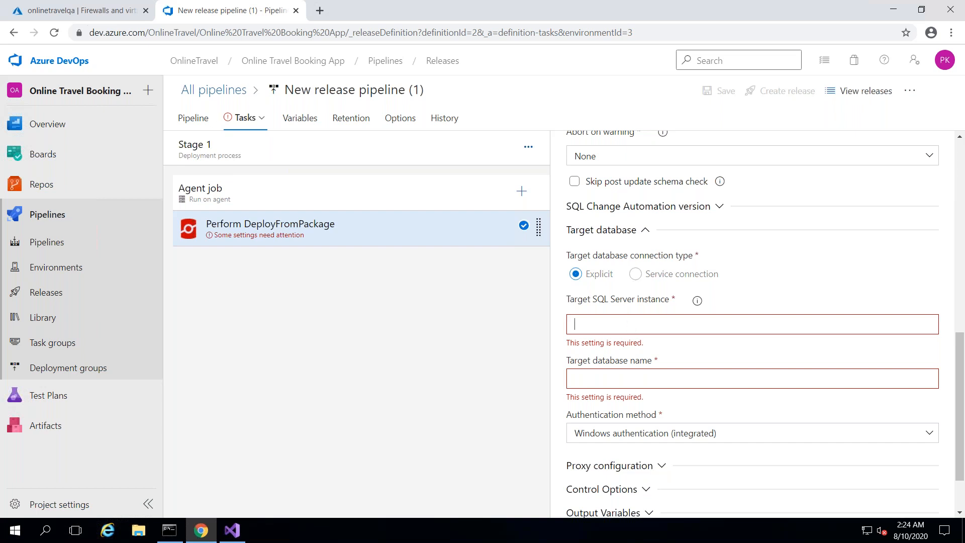
# - Copy the server name onlinetravelqa.database.windows.net from the QAonlinetraveldb database overview
pyautogui.click(80, 18)
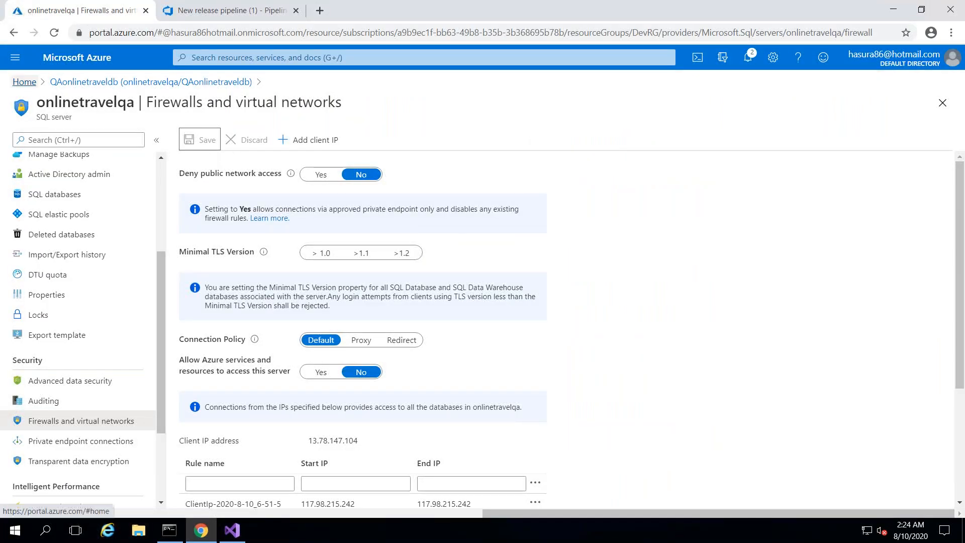
pyautogui.click(24, 82)
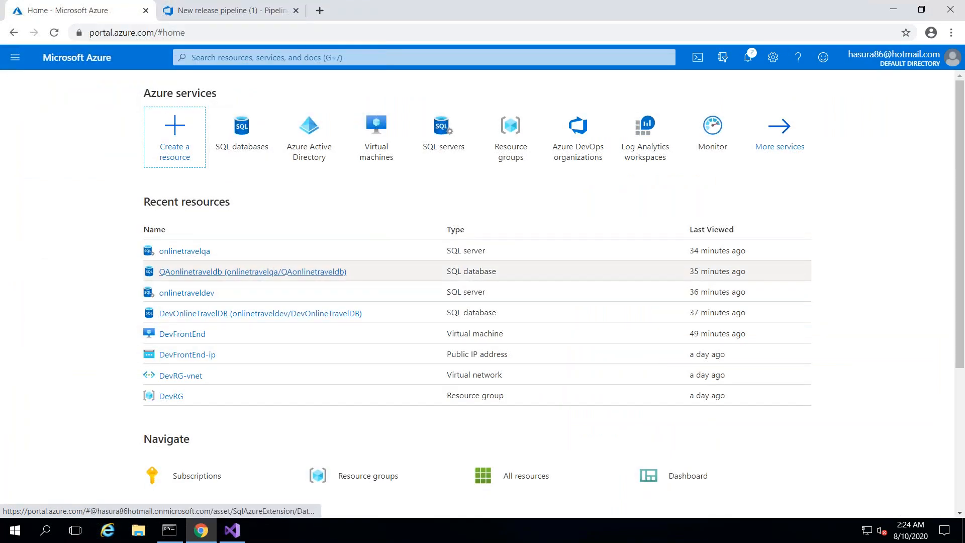
pyautogui.click(274, 272)
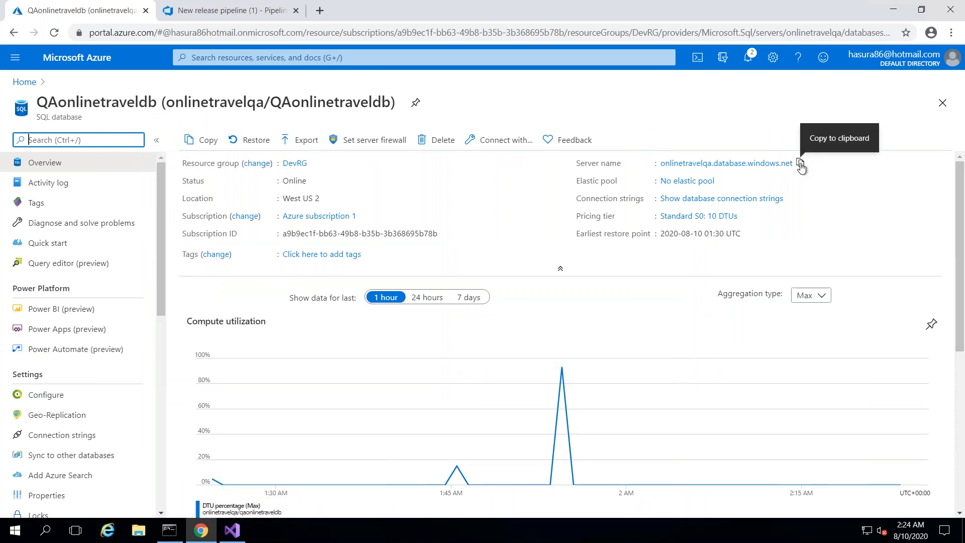
pyautogui.click(801, 164)
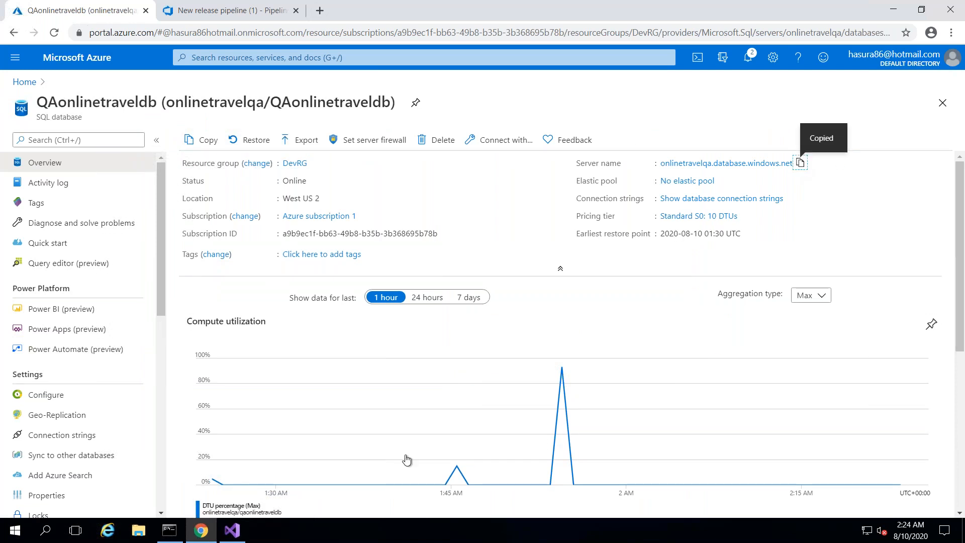
pyautogui.click(213, 14)
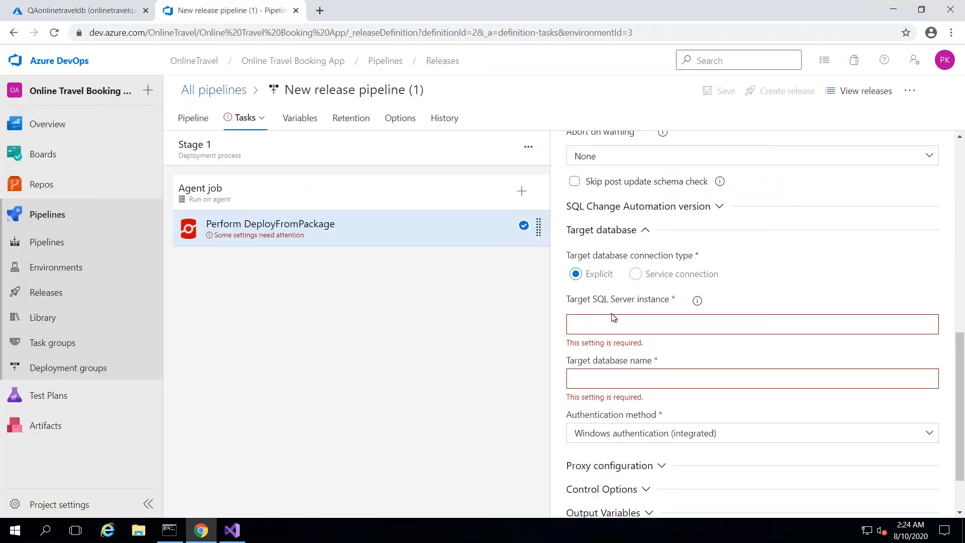
# - Paste onlinetravelqa.database.windows.net as the target SQL Server instance and rename the pipeline DBReleasePipeline
pyautogui.hotkey('ctrl', 'v')
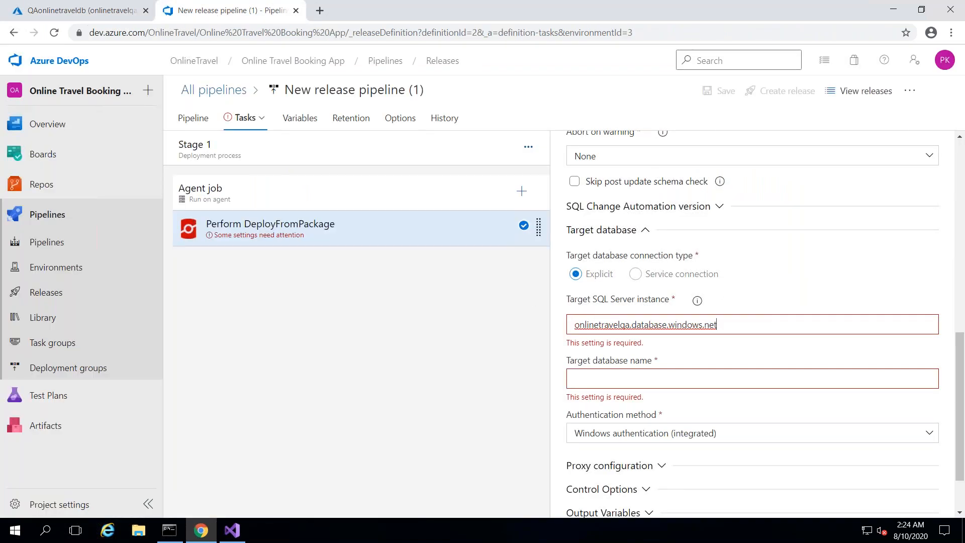
pyautogui.click(361, 93)
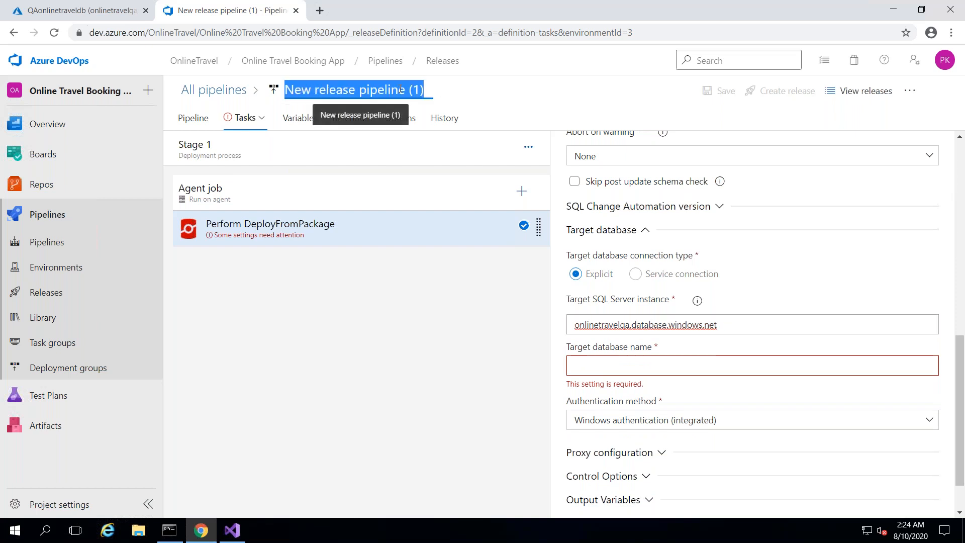
pyautogui.write('DB')
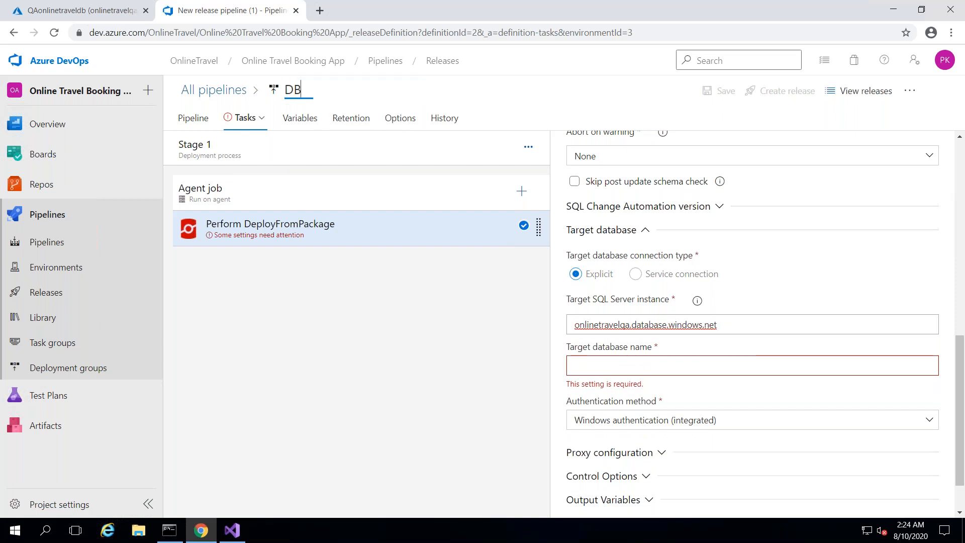
pyautogui.write('ReleasePi')
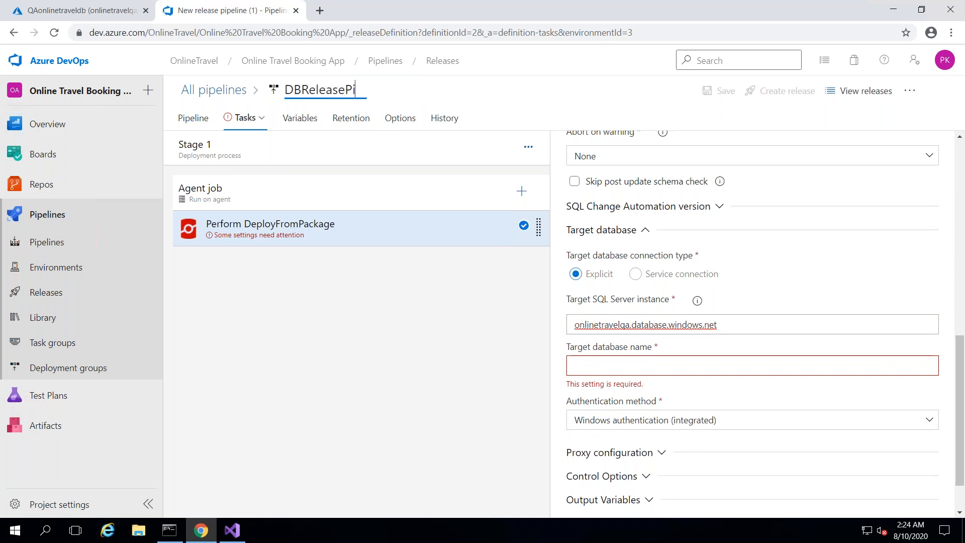
pyautogui.write('peline')
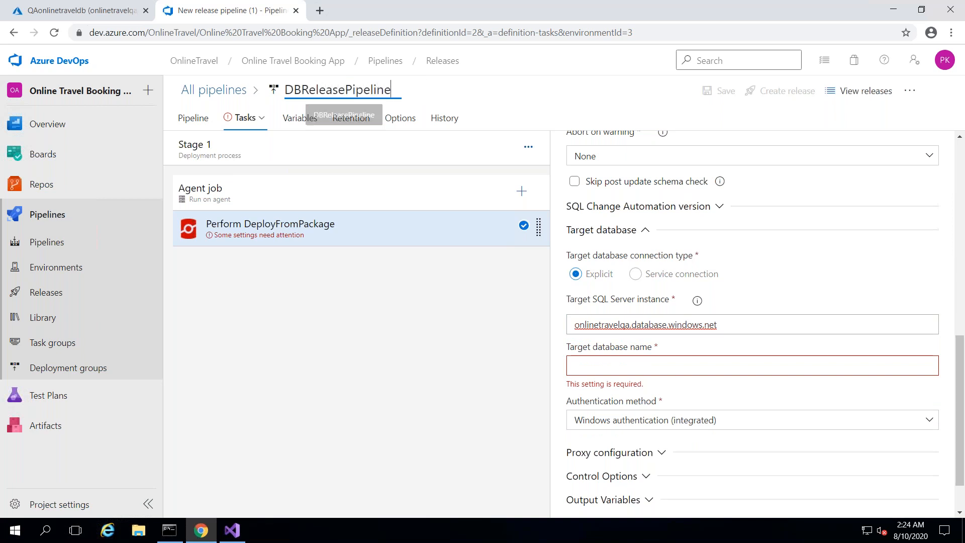
pyautogui.click(592, 91)
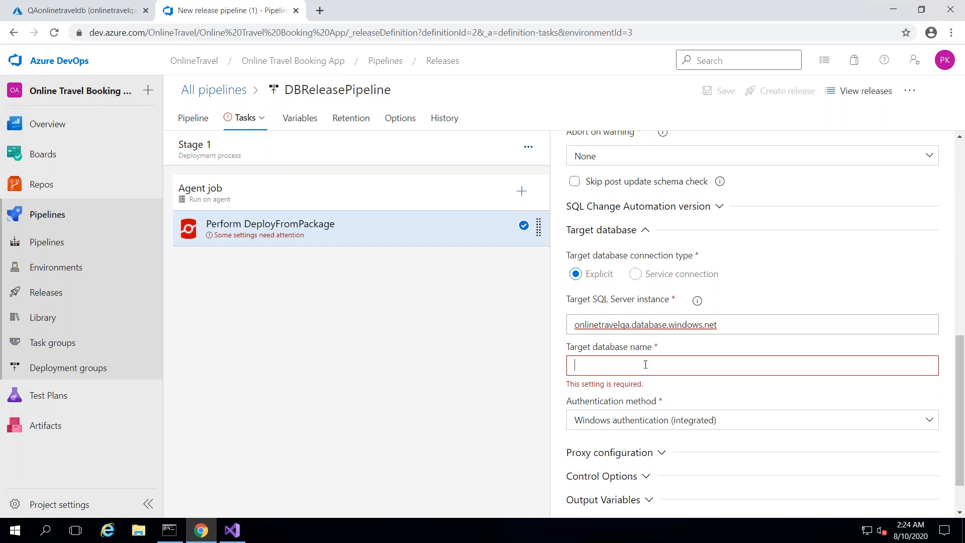
# - Copy the name QAonlinetraveldb from the portal and paste it as the target database name
pyautogui.click(82, 19)
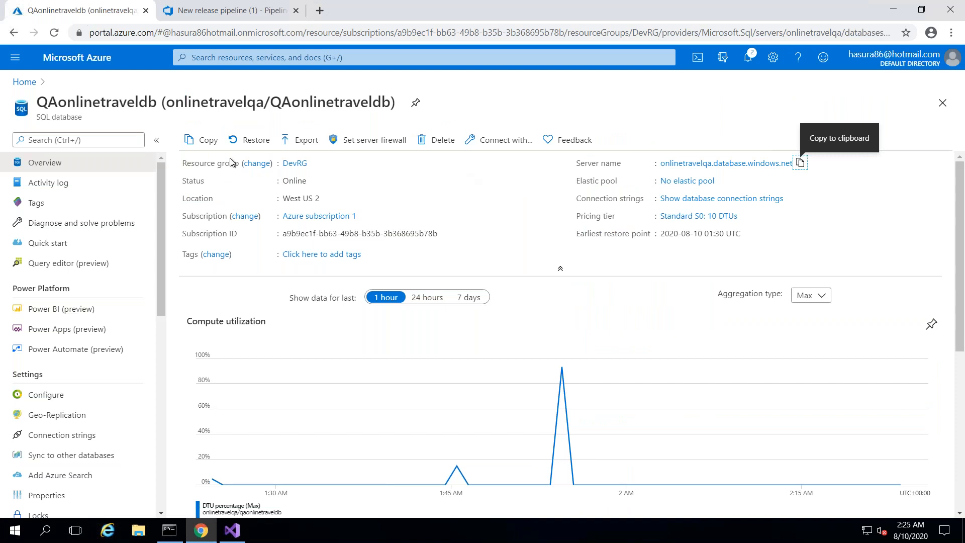
pyautogui.moveTo(45, 102); pyautogui.dragTo(156, 104)
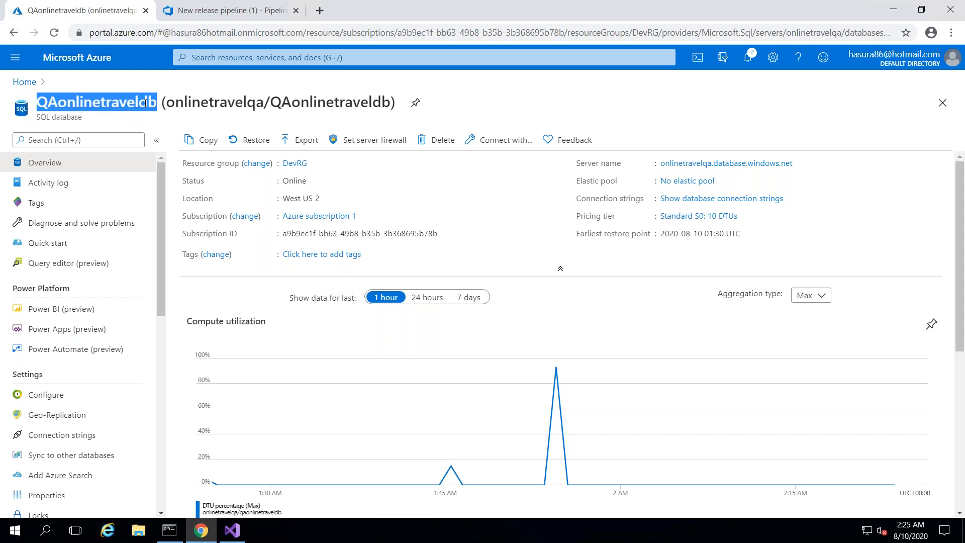
pyautogui.rightClick(146, 103)
pyautogui.click(172, 116)
pyautogui.click(235, 11)
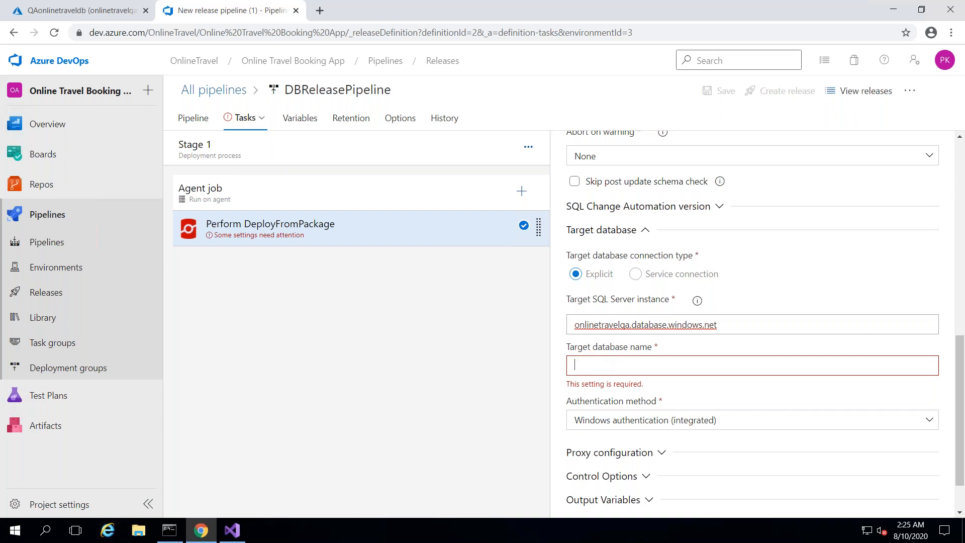
pyautogui.hotkey('ctrl', 'v')
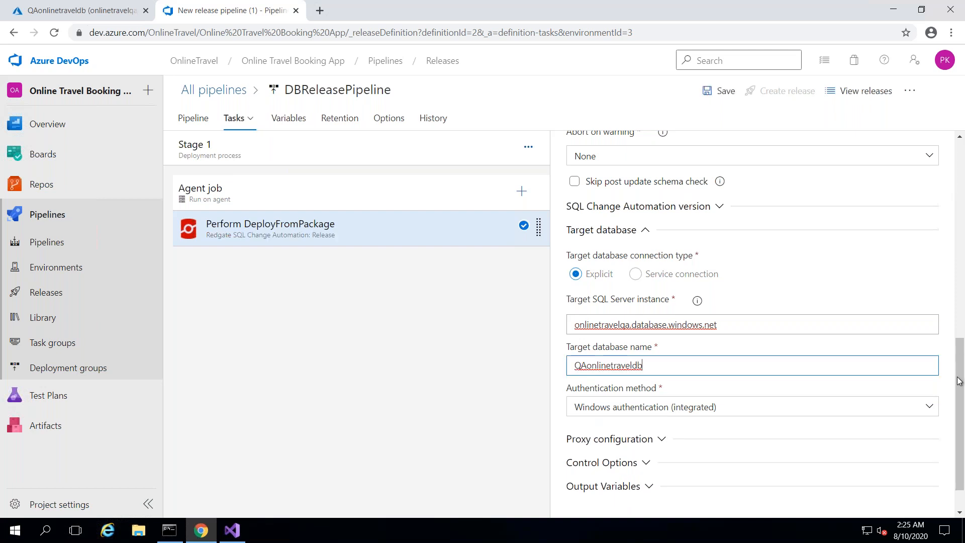
# - Choose SQL Server authentication and enter the admin username
pyautogui.moveTo(962, 397); pyautogui.dragTo(962, 419)
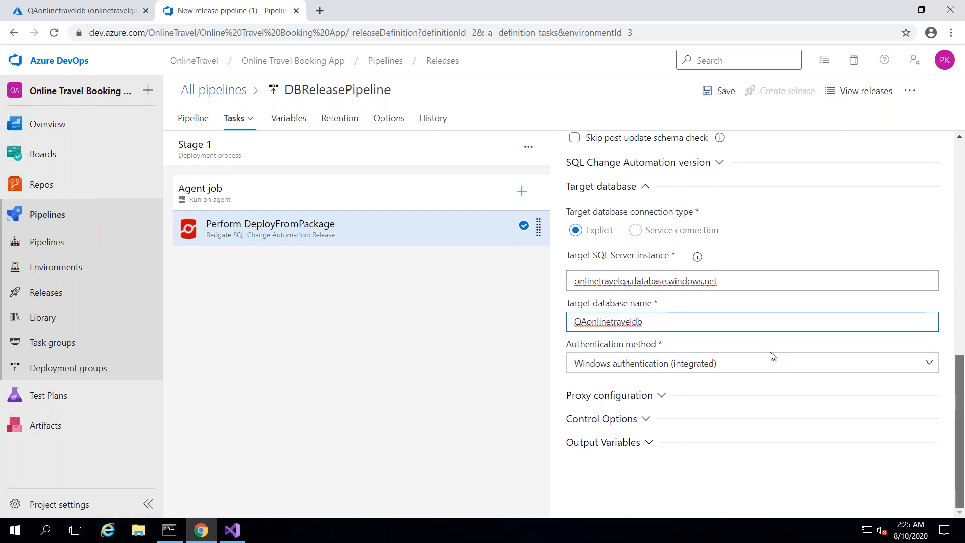
pyautogui.click(745, 363)
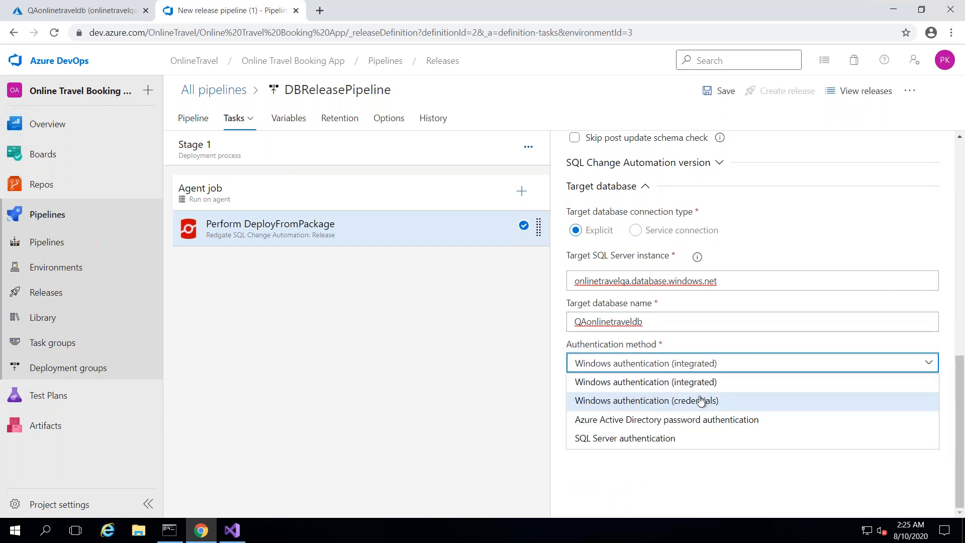
pyautogui.click(690, 445)
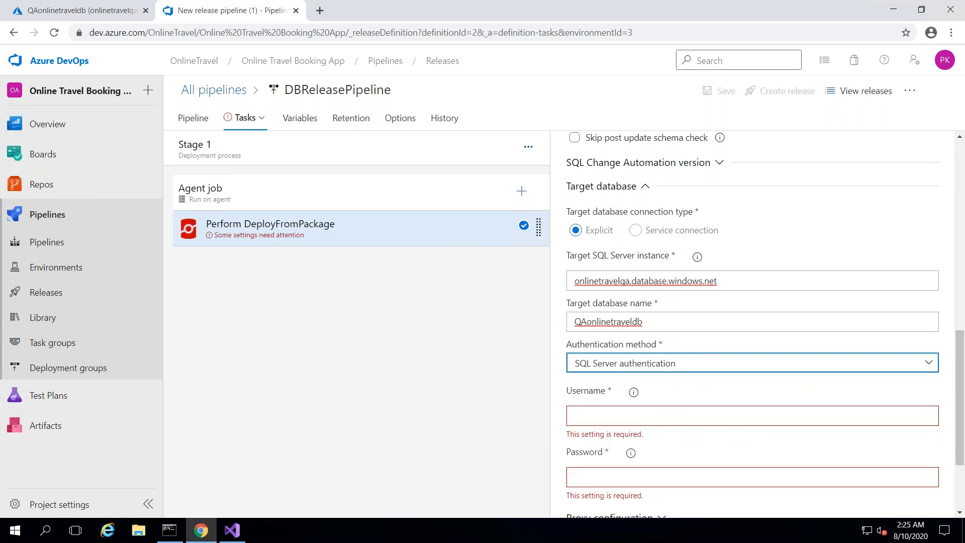
pyautogui.click(670, 416)
pyautogui.write('hasura86')
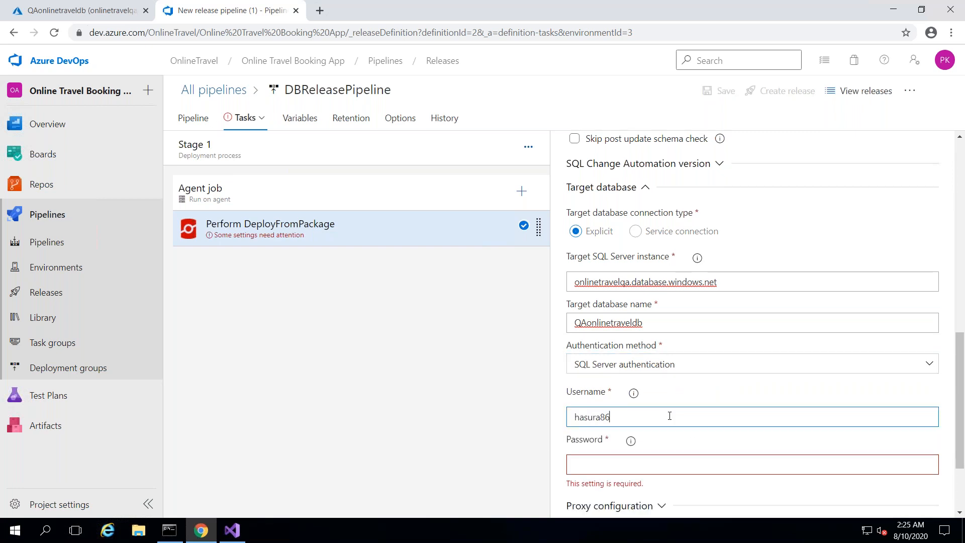
# - Leave the Password field empty and switch to the pipeline Variables
pyautogui.moveTo(963, 363); pyautogui.dragTo(964, 405)
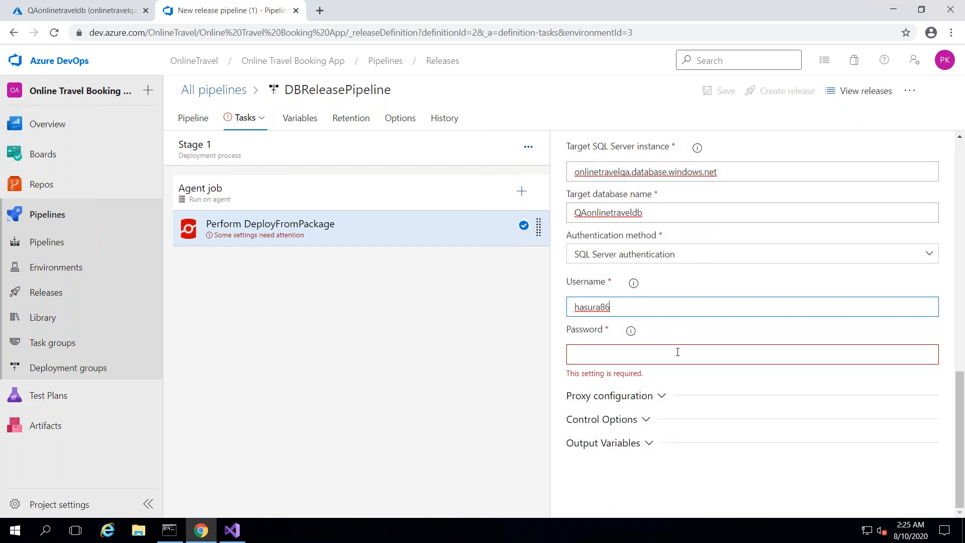
pyautogui.click(678, 352)
pyautogui.write('te')
pyautogui.press('BackSpace')
pyautogui.press('BackSpace')
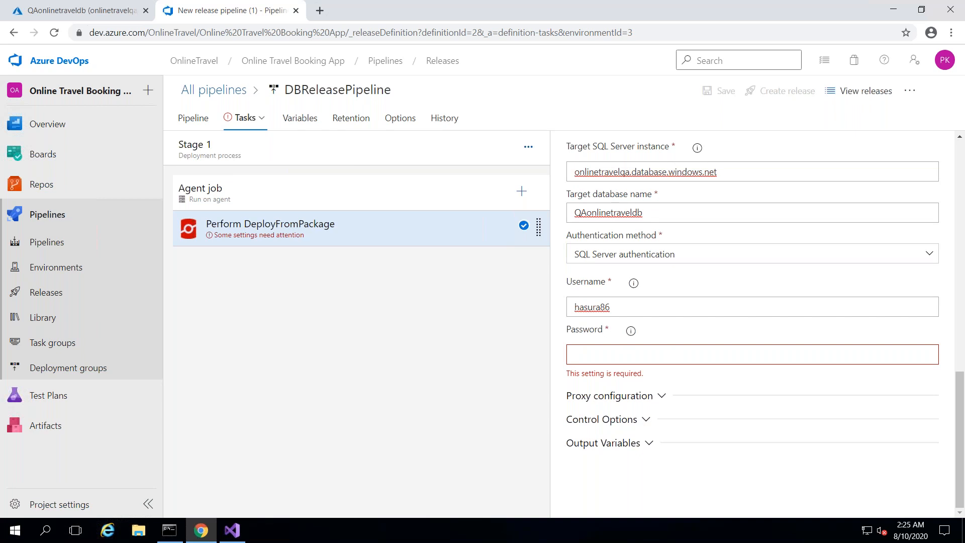
pyautogui.click(301, 119)
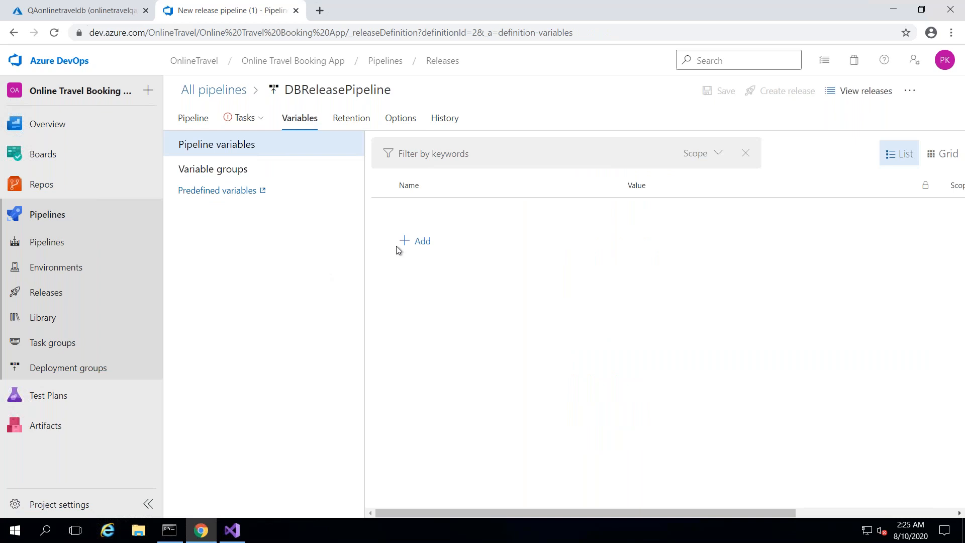
# - Add a pipeline variable named pwd holding the database password as a locked secret
pyautogui.click(417, 243)
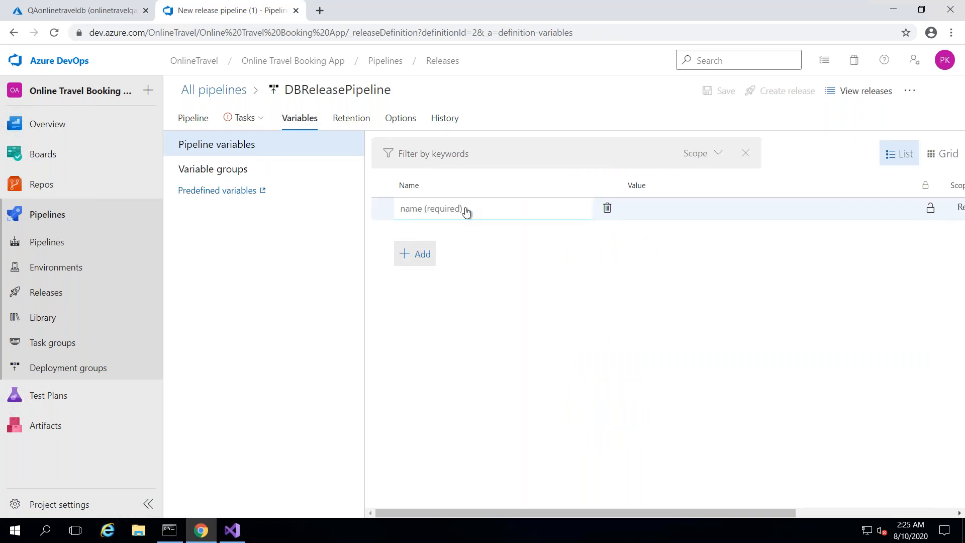
pyautogui.write('pwed')
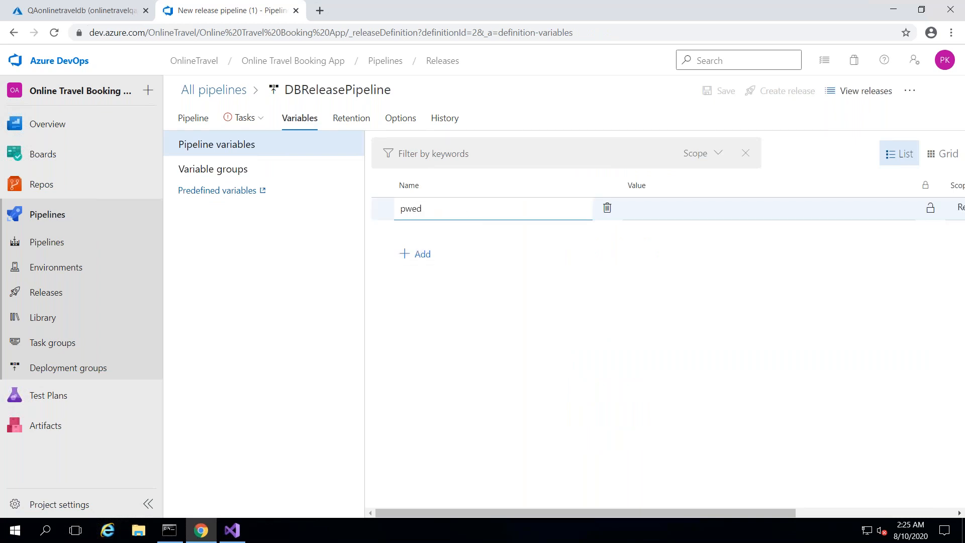
pyautogui.press('BackSpace')
pyautogui.press('BackSpace')
pyautogui.write('d')
pyautogui.click(670, 215)
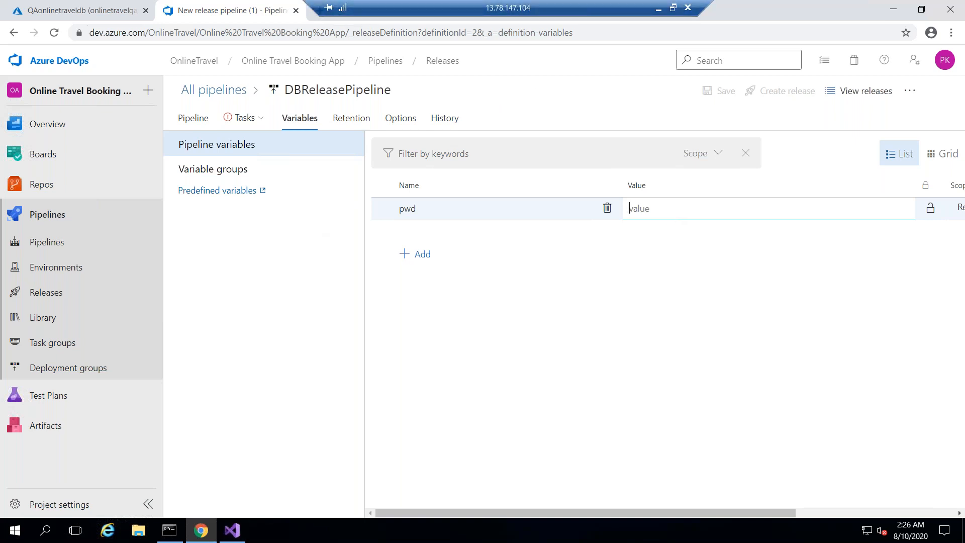
pyautogui.click(658, 7)
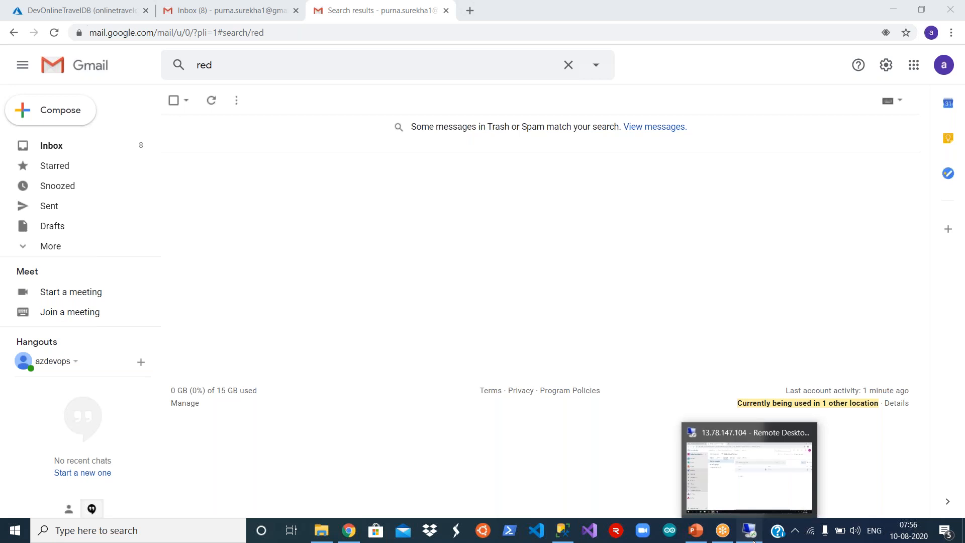
pyautogui.click(750, 531)
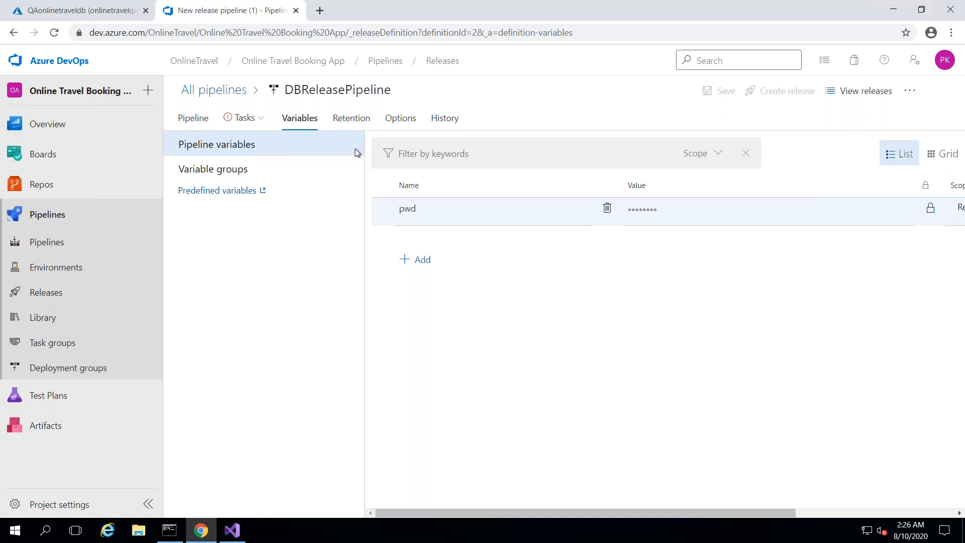
pyautogui.click(242, 120)
# - Set the DeployFromPackage task's password to $(pwd) and save the pipeline
pyautogui.click(262, 146)
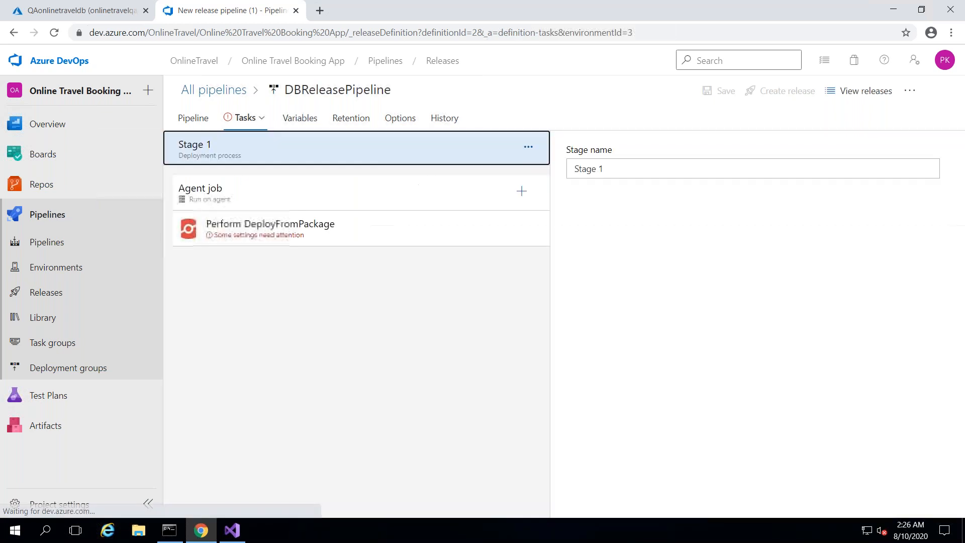
pyautogui.click(294, 233)
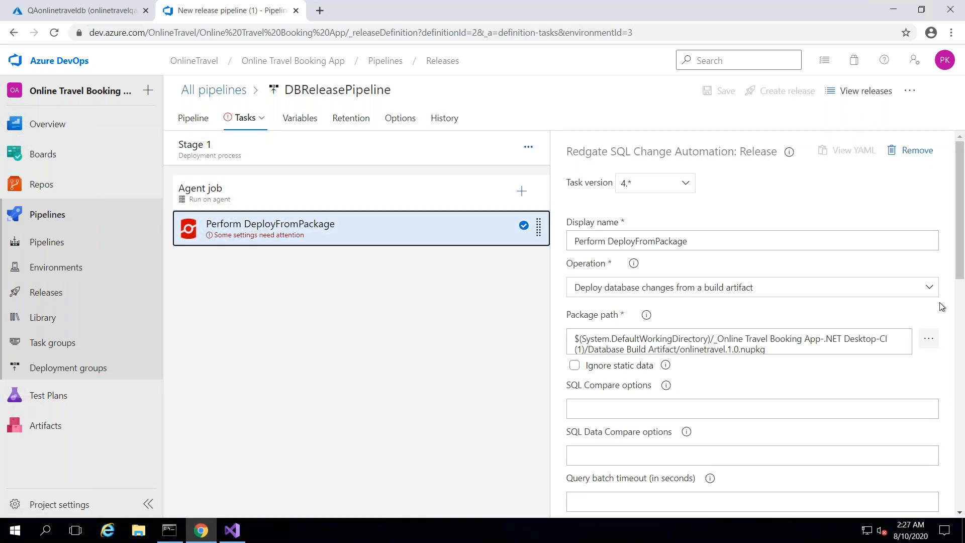
pyautogui.moveTo(957, 265); pyautogui.dragTo(963, 489)
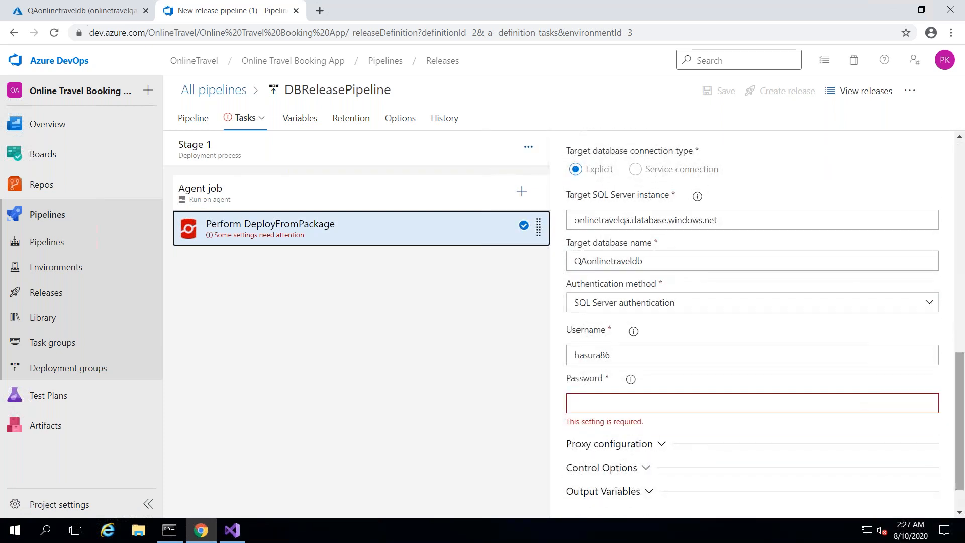
pyautogui.click(653, 412)
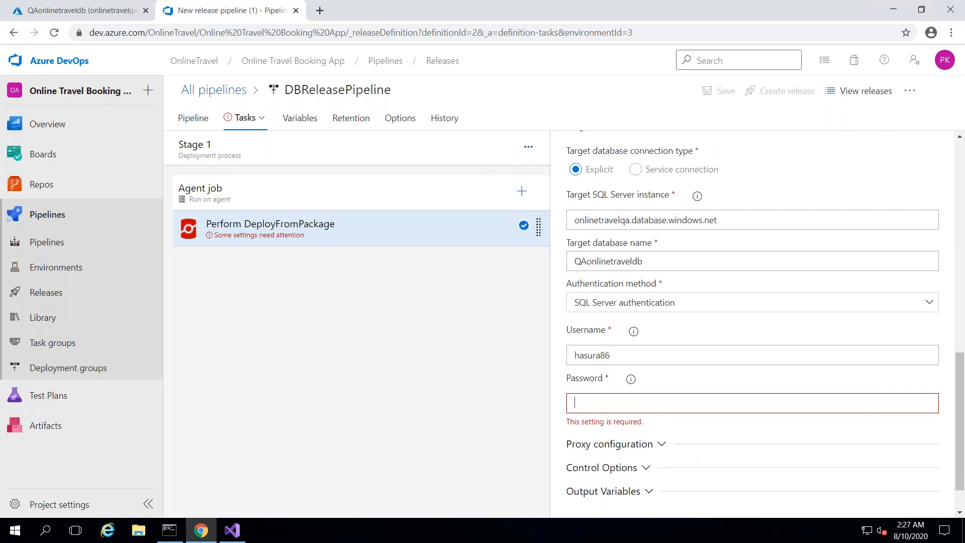
pyautogui.write('$(pwd)')
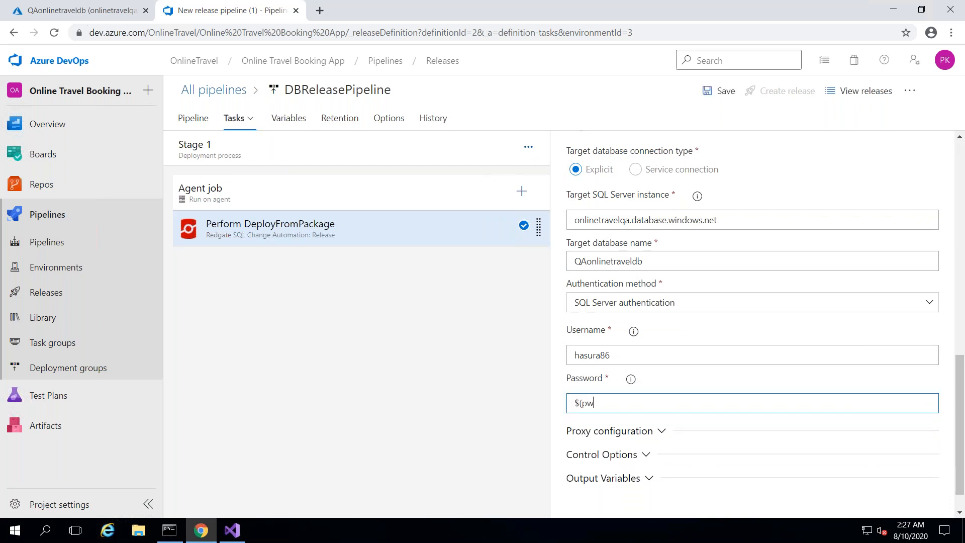
pyautogui.click(700, 382)
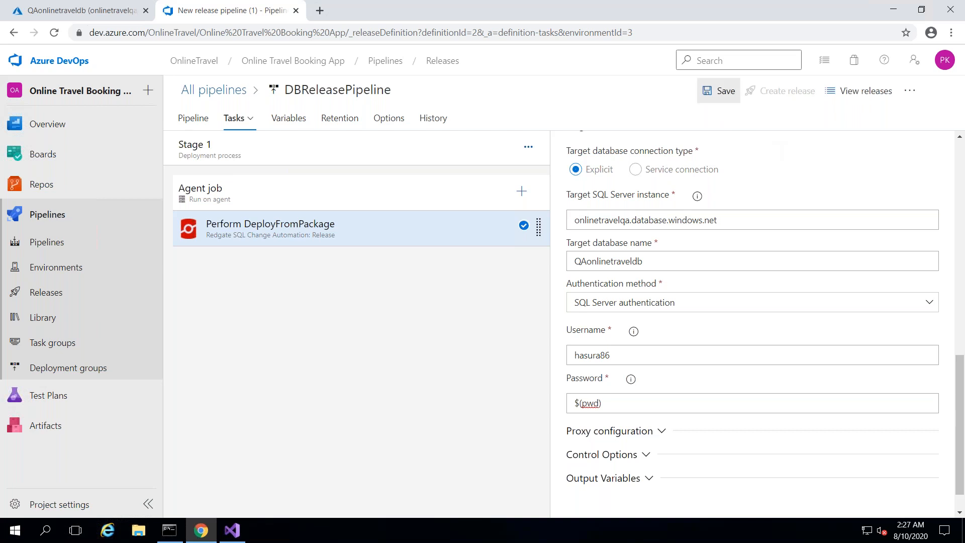
pyautogui.click(719, 91)
pyautogui.click(532, 335)
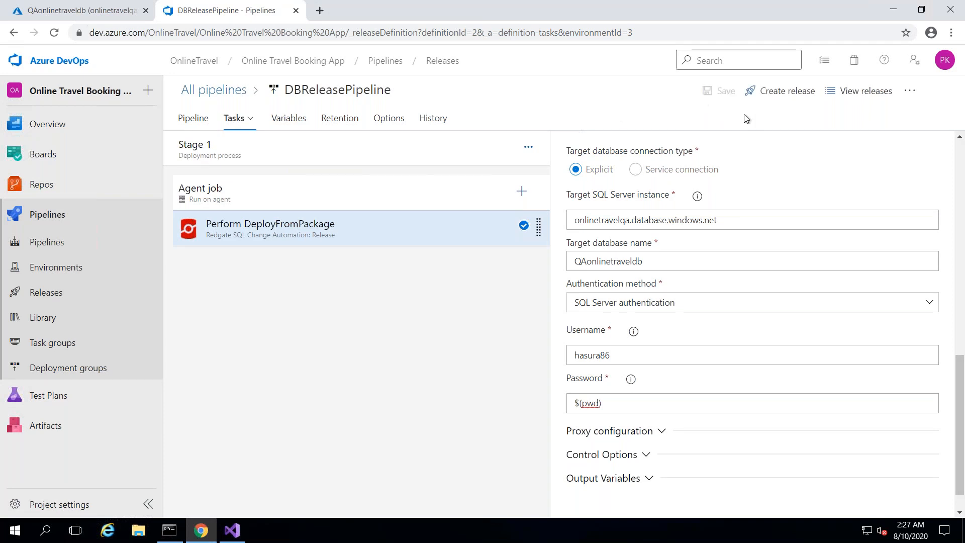
# - Create a new release with Stage 1 switched to manual deployment
pyautogui.click(787, 93)
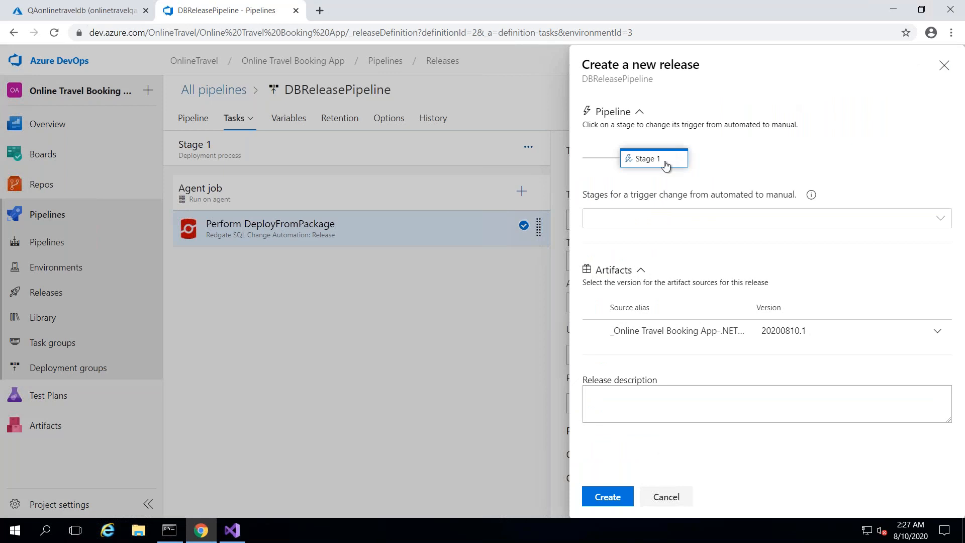
pyautogui.click(666, 165)
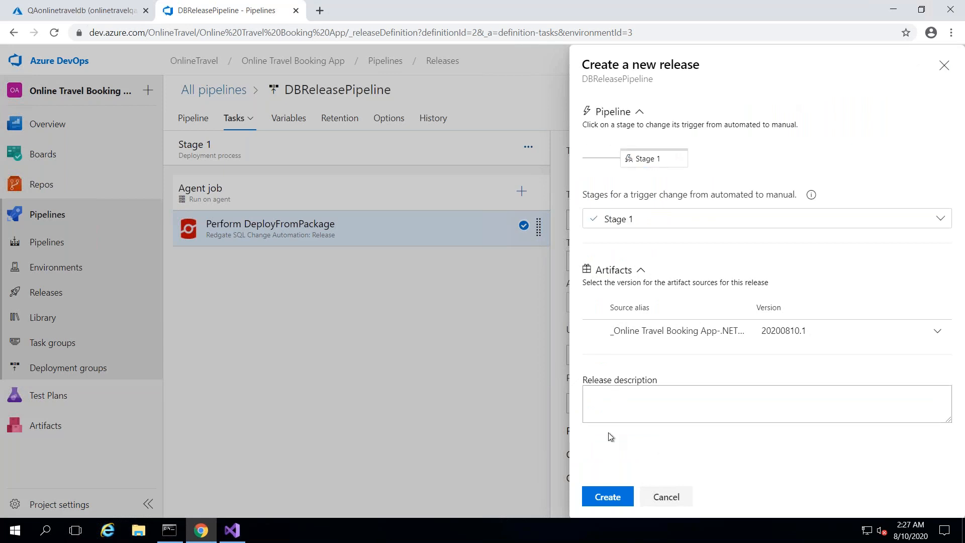
pyautogui.click(603, 498)
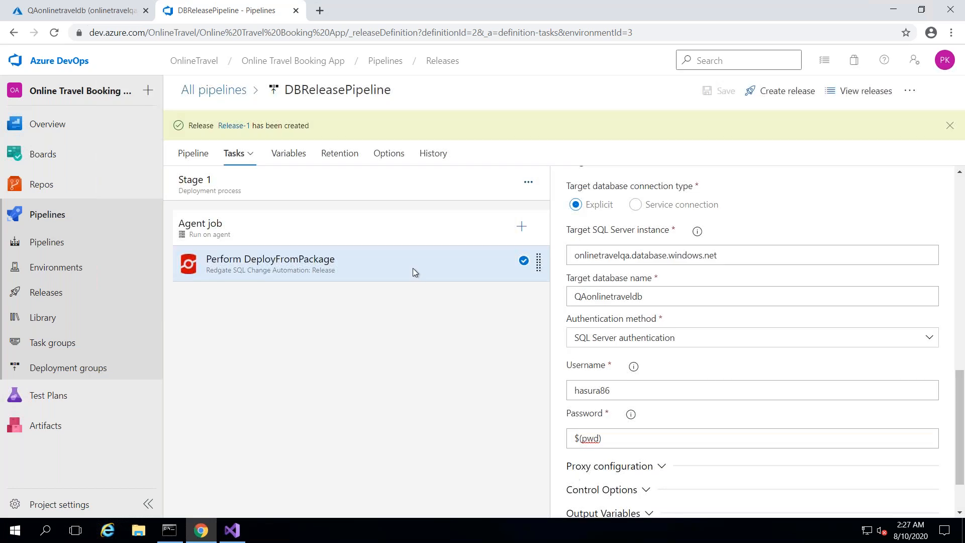
# - Deploy Stage 1 of Release-1 and view its deployment logs
pyautogui.click(228, 129)
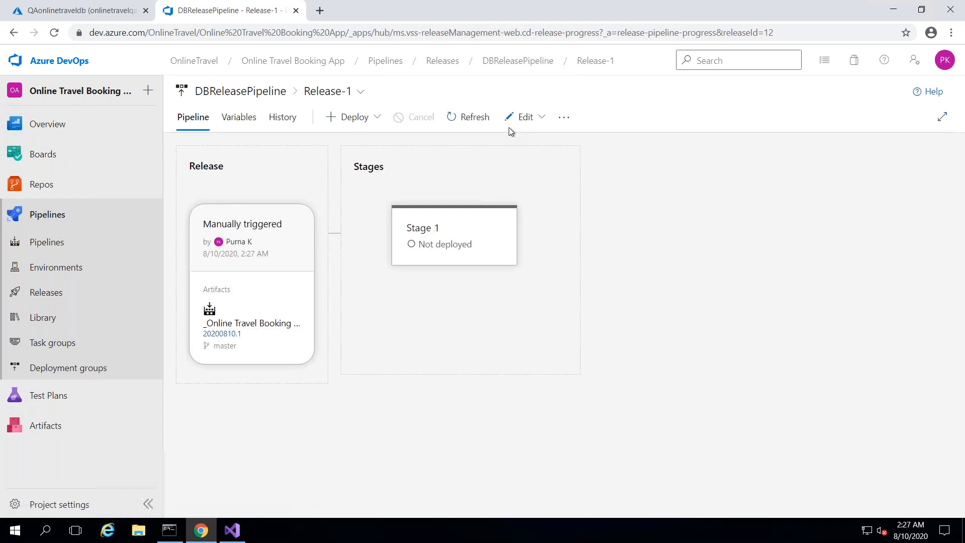
pyautogui.moveTo(438, 259)
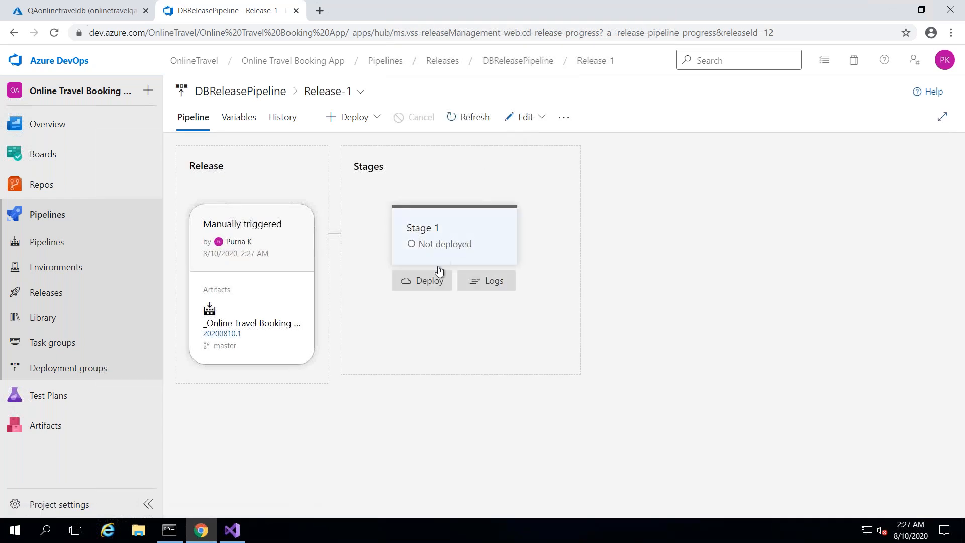
pyautogui.click(428, 280)
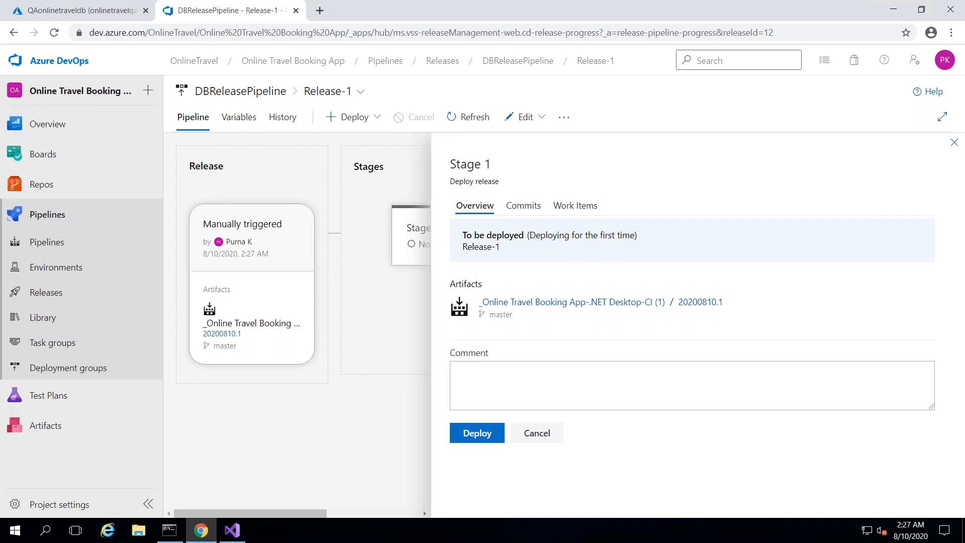
pyautogui.click(477, 433)
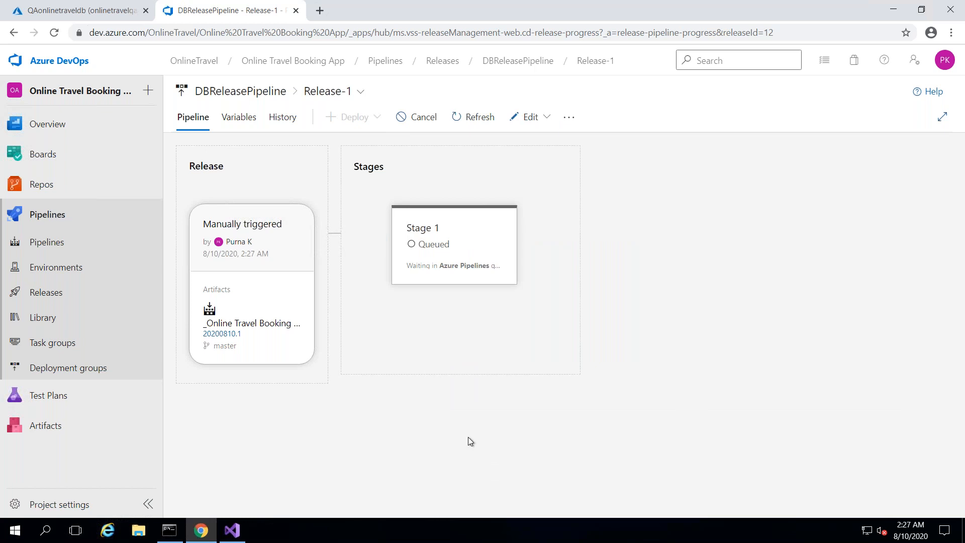
pyautogui.moveTo(491, 232)
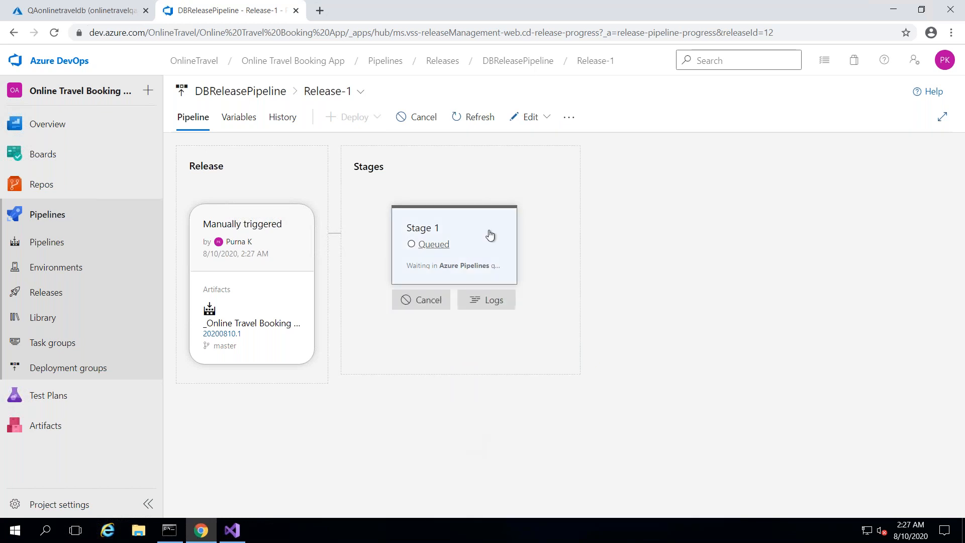
pyautogui.click(478, 305)
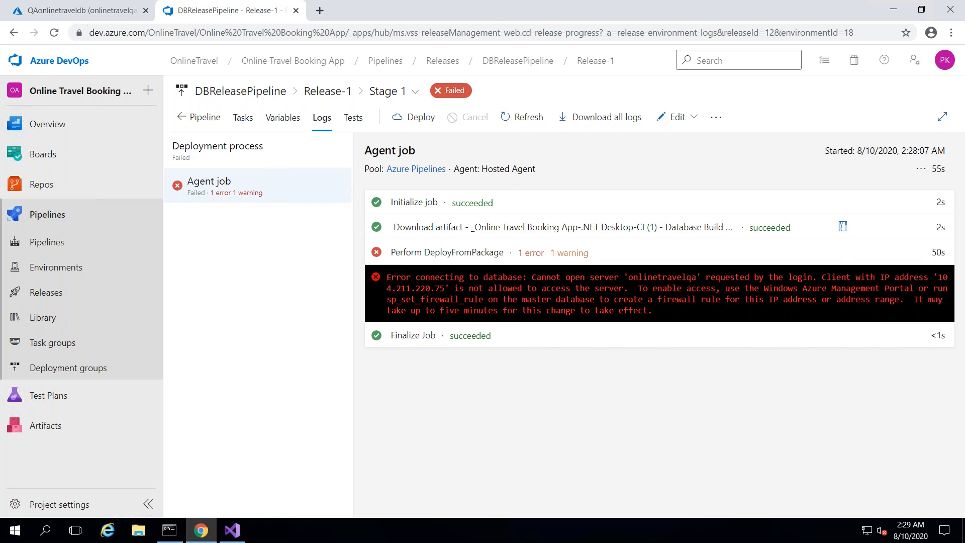
# - After the firewall failure, reopen DBReleasePipeline for editing and switch to the QAonlinetraveldb portal page
pyautogui.click(687, 120)
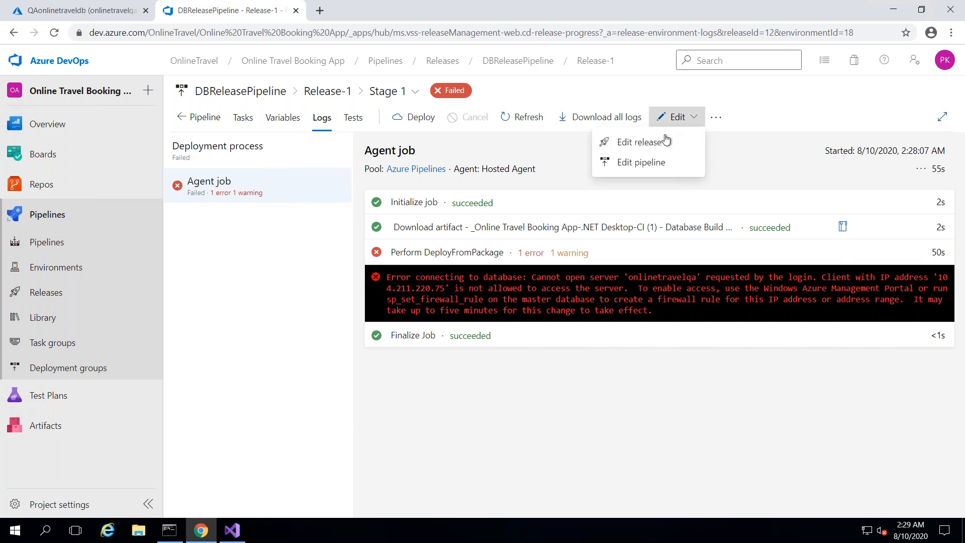
pyautogui.click(654, 166)
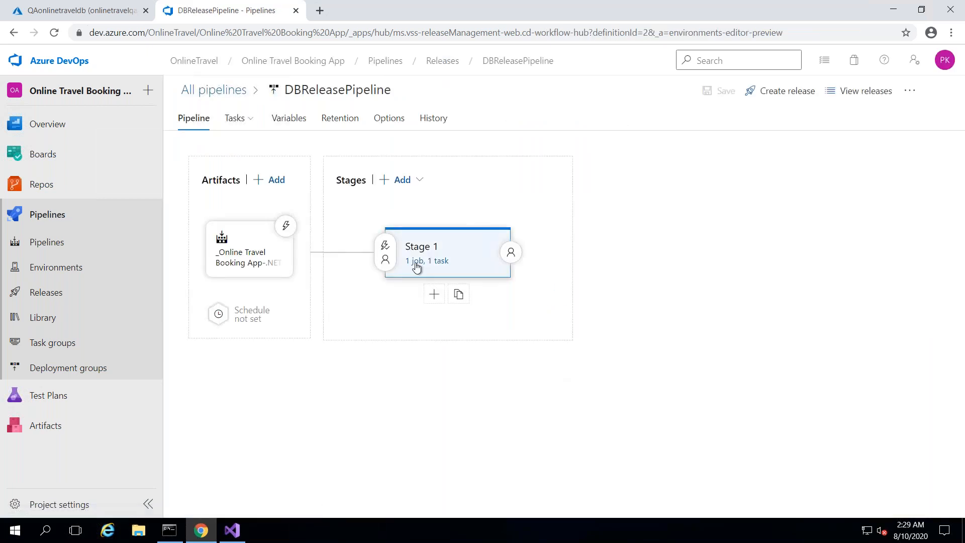
pyautogui.click(94, 8)
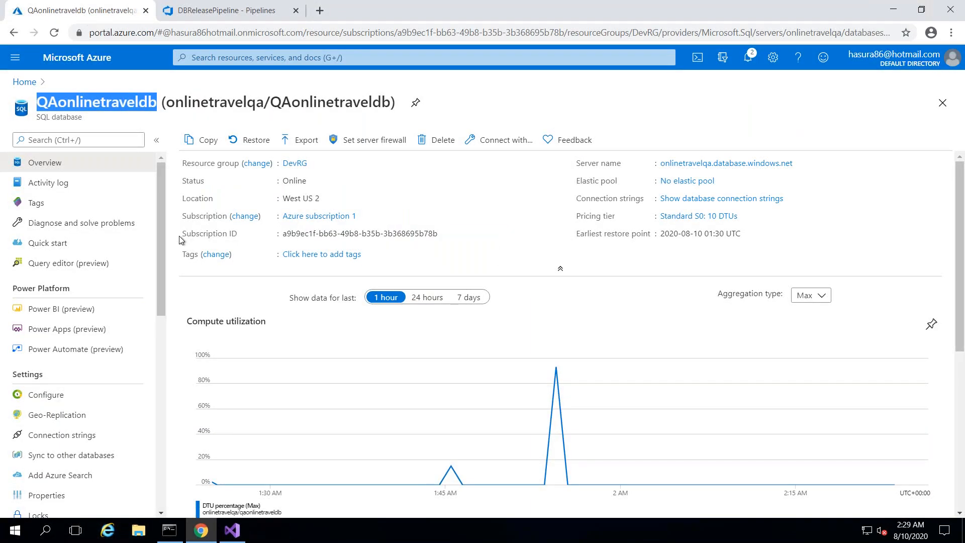
# - Turn on Allow Azure services in the onlinetravelqa server firewall and save the rules
pyautogui.moveTo(161, 273); pyautogui.dragTo(159, 415)
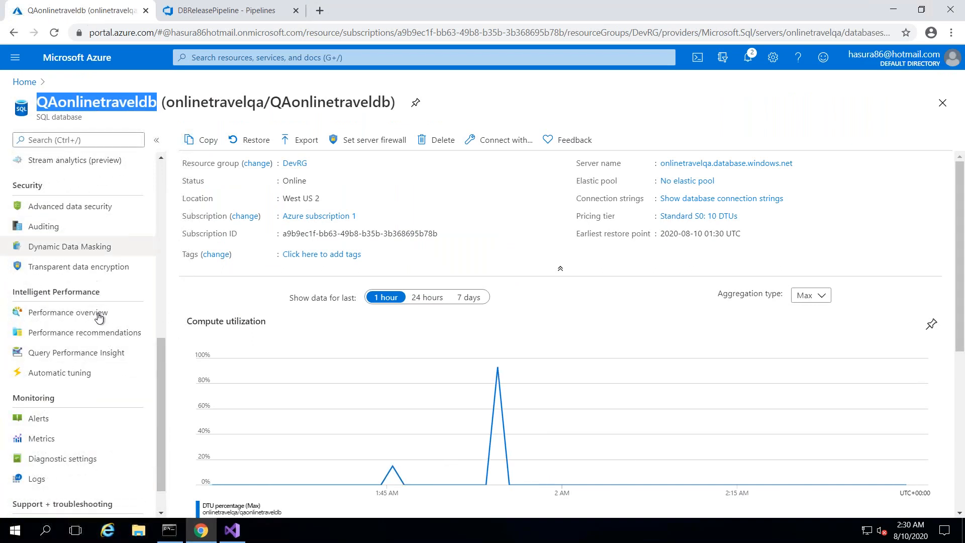
pyautogui.moveTo(161, 354); pyautogui.dragTo(167, 260)
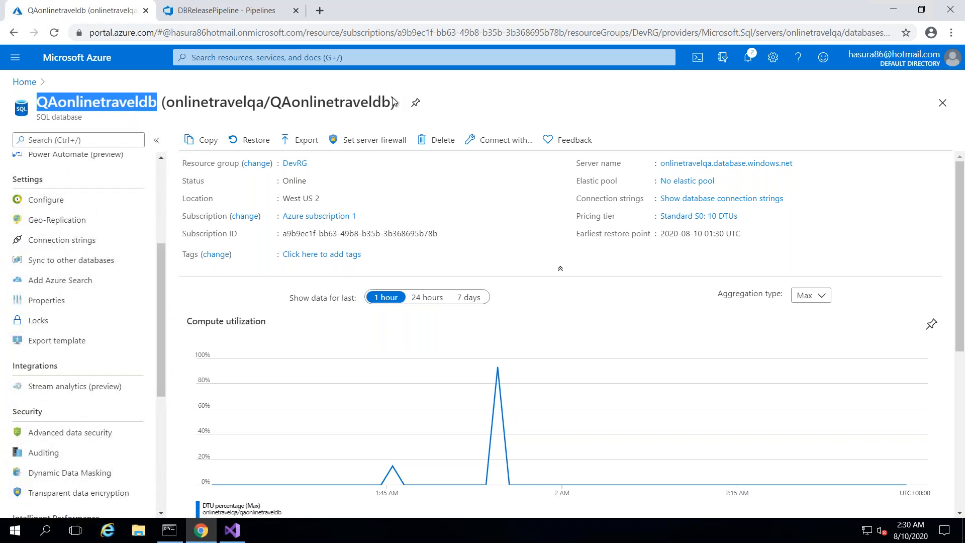
pyautogui.click(707, 165)
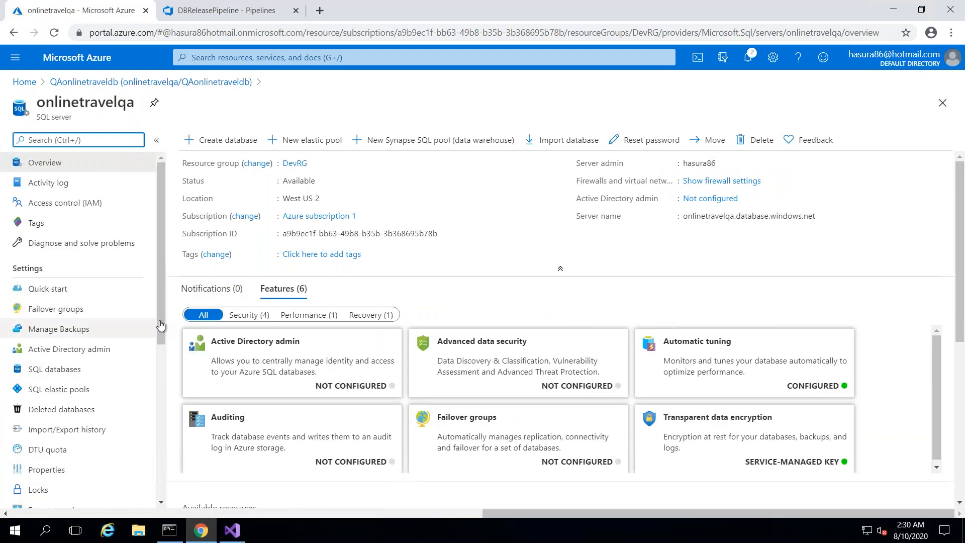
pyautogui.moveTo(161, 323); pyautogui.dragTo(157, 411)
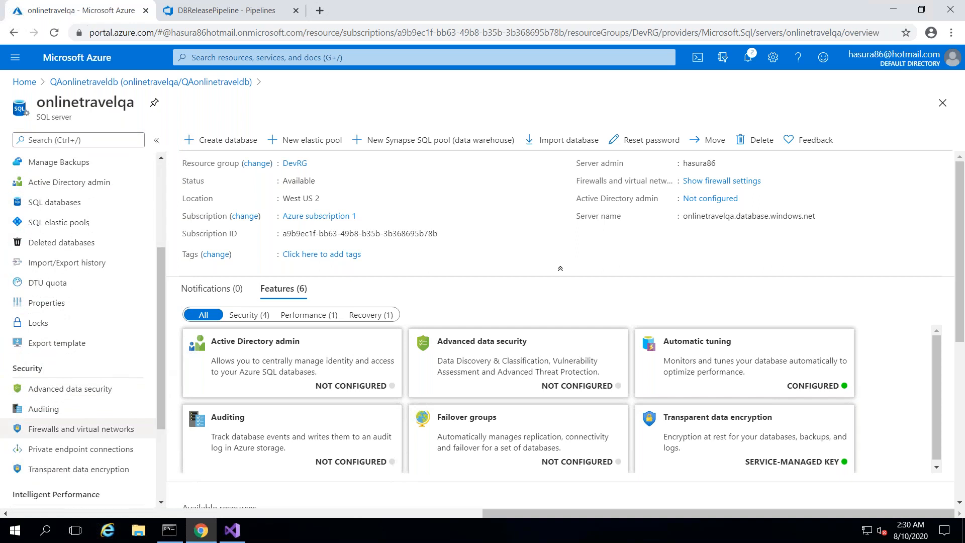
pyautogui.click(80, 429)
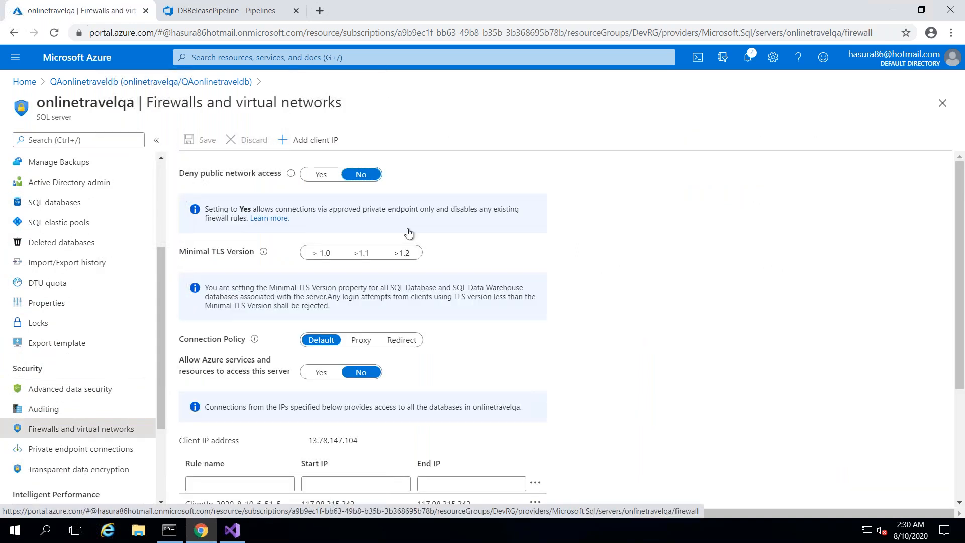
pyautogui.moveTo(963, 232); pyautogui.dragTo(955, 329)
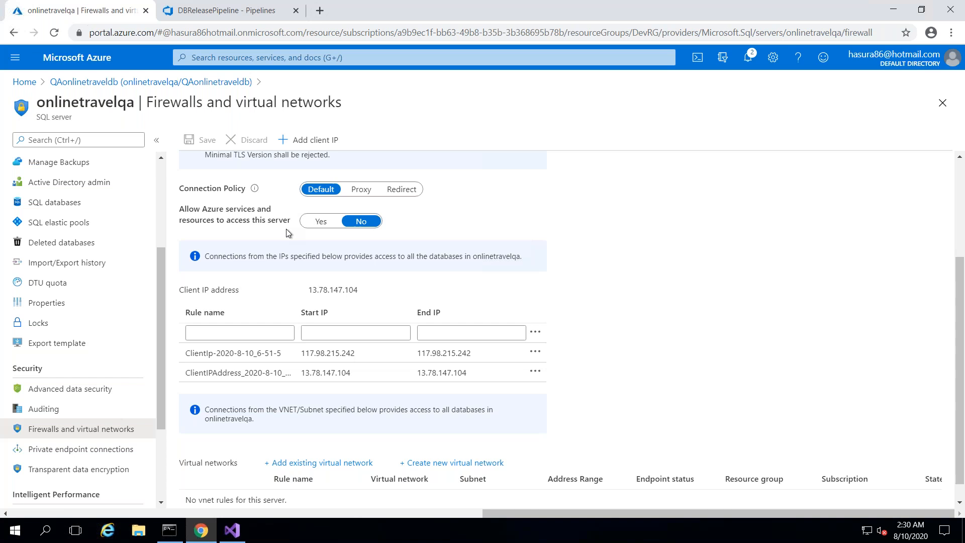
pyautogui.click(320, 222)
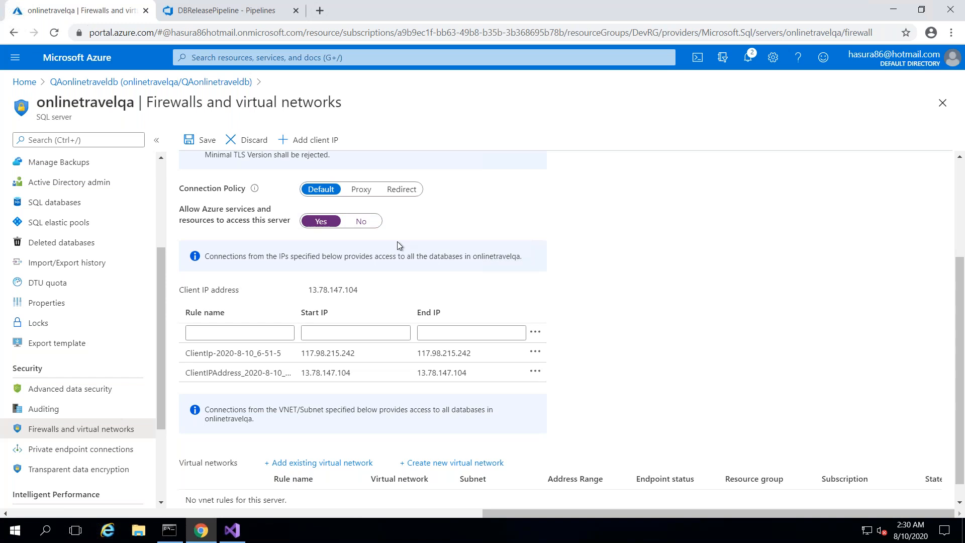
pyautogui.click(204, 141)
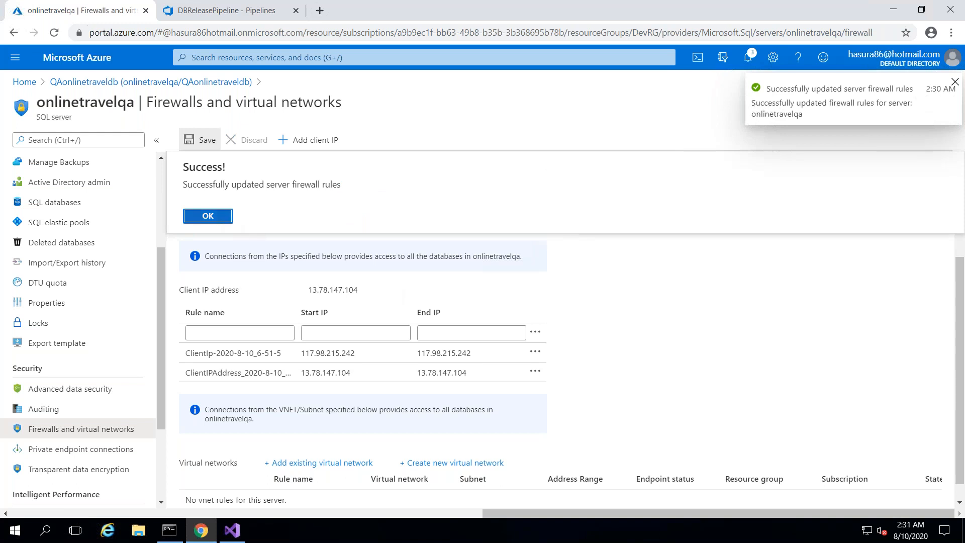
pyautogui.click(226, 217)
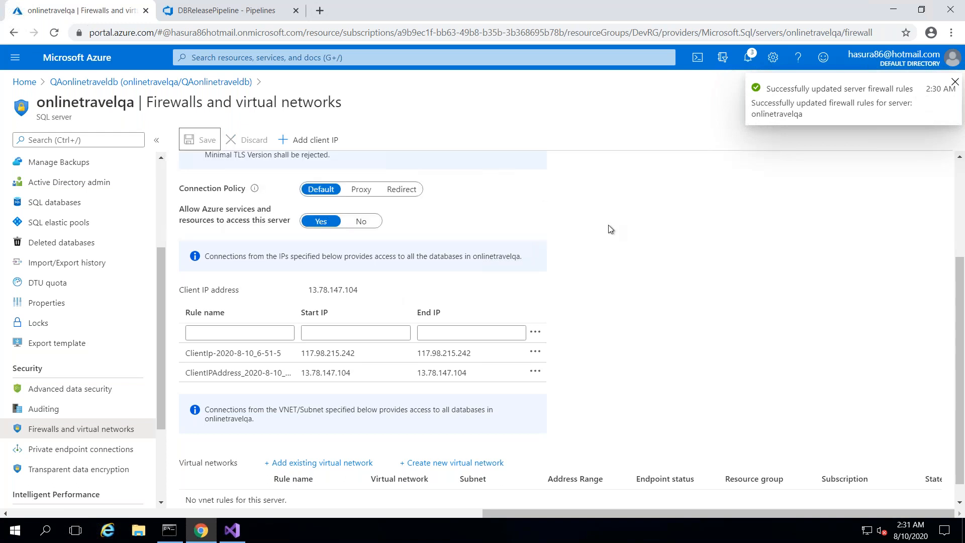
pyautogui.click(234, 7)
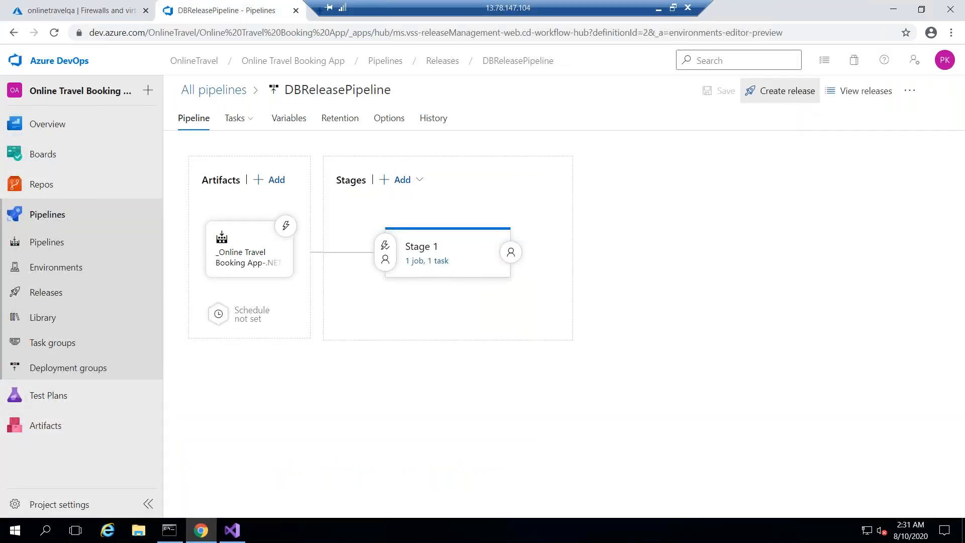
# - Create Release-2 and view its Stage 1 deployment logs
pyautogui.click(781, 91)
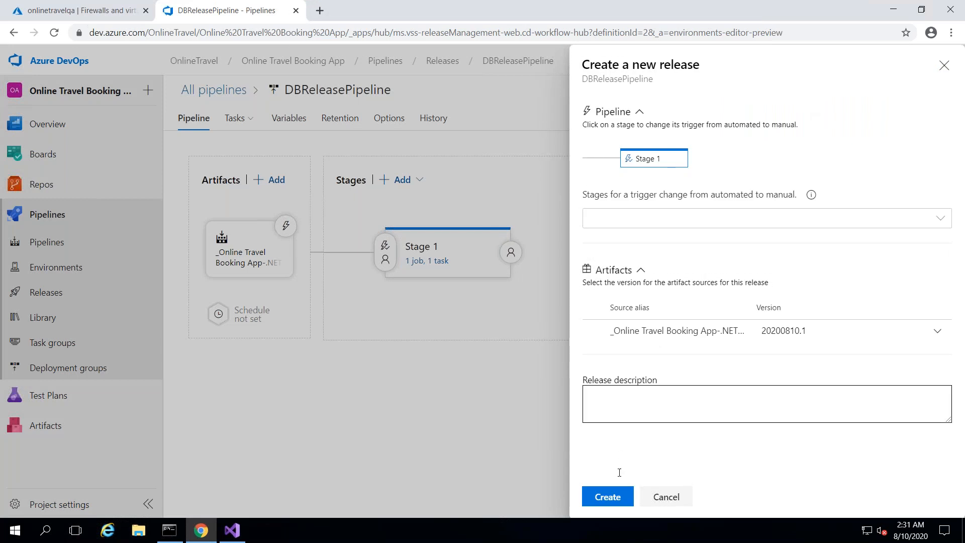
pyautogui.click(617, 495)
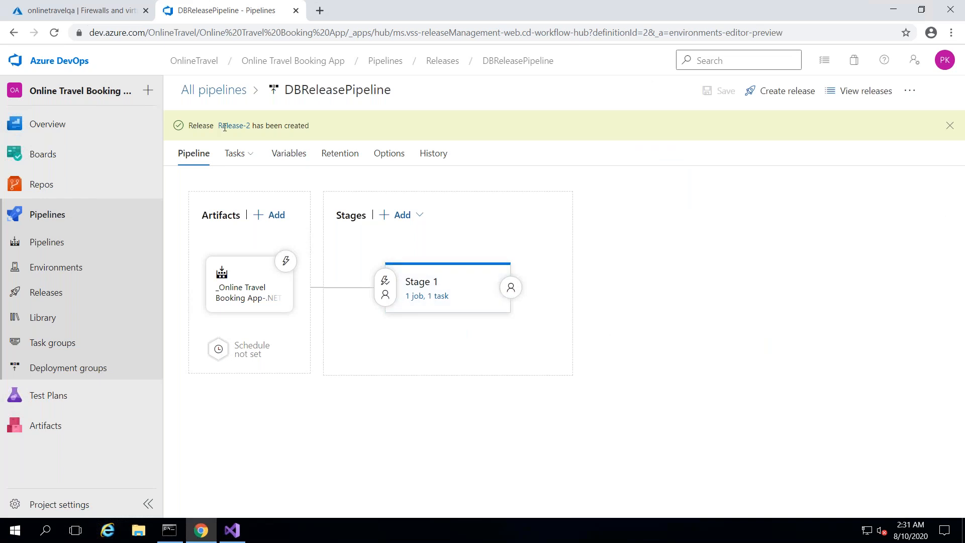
pyautogui.click(224, 126)
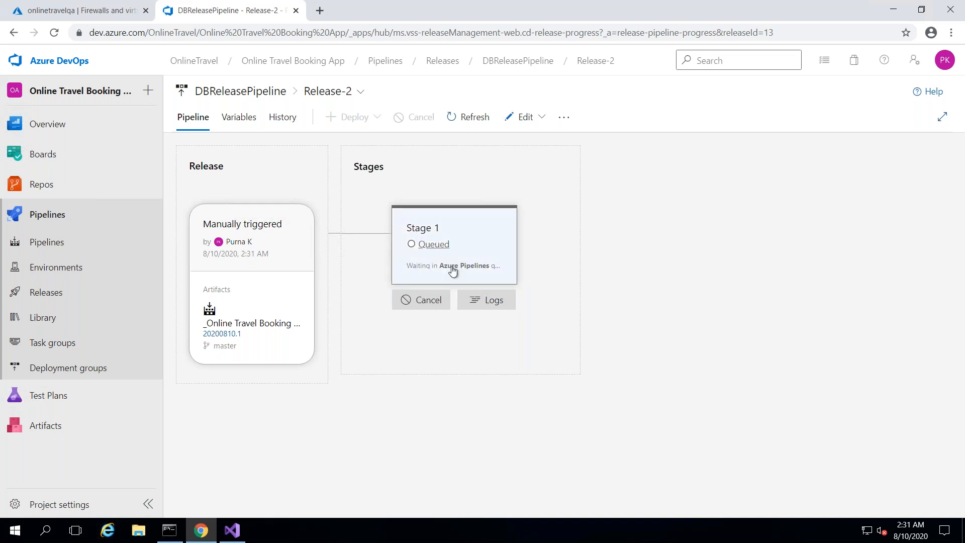
pyautogui.click(491, 302)
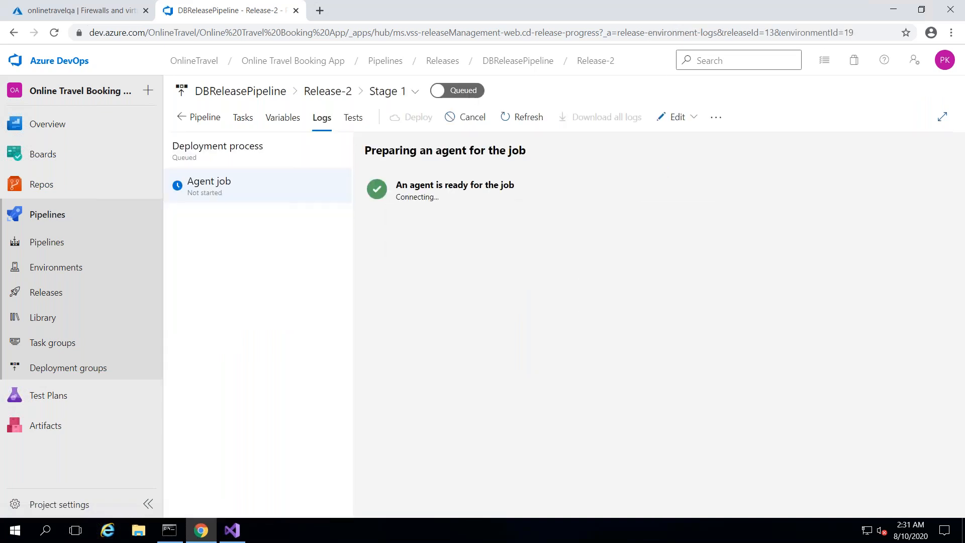
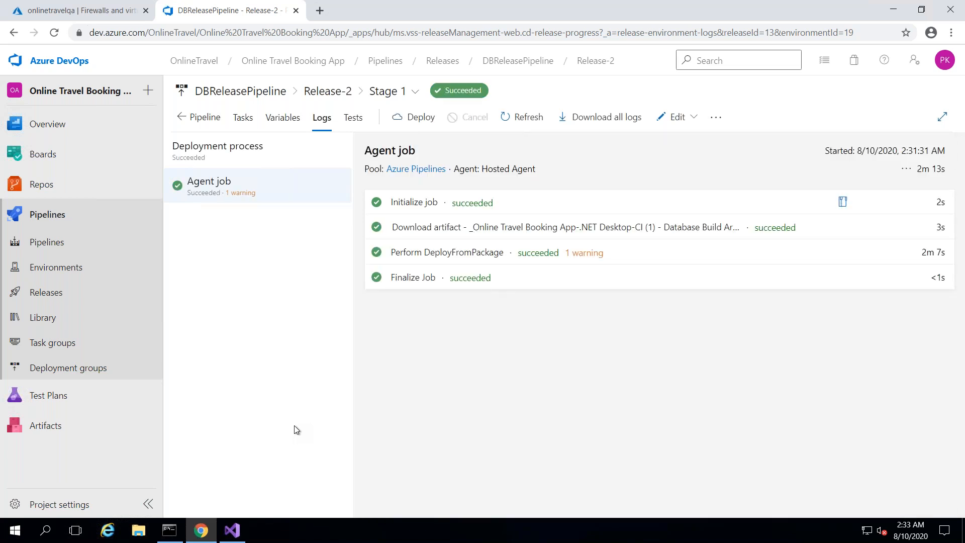
# - Minimize the remote session after Release-2's successful deployment and bring SQL Server Management Studio forward
pyautogui.moveTo(651, 4)
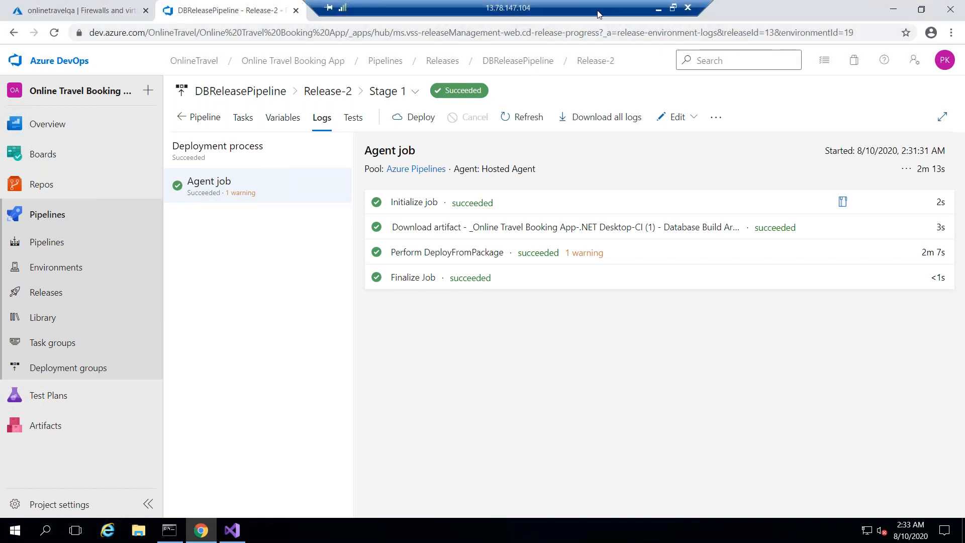
pyautogui.click(657, 11)
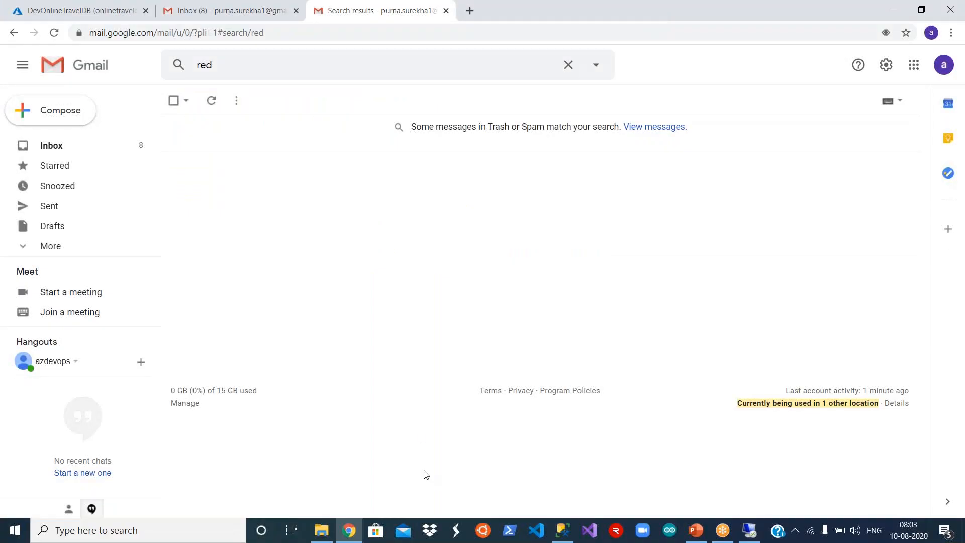
pyautogui.click(564, 530)
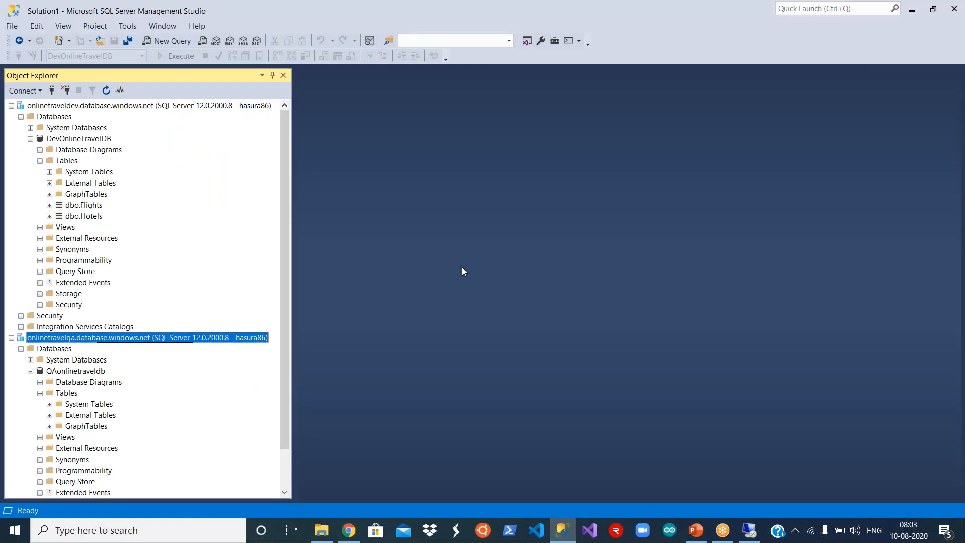
# - Refresh QAonlinetraveldb and expand its Tables and Stored Procedures to find dbo.HotelsStoredProc
pyautogui.click(78, 371)
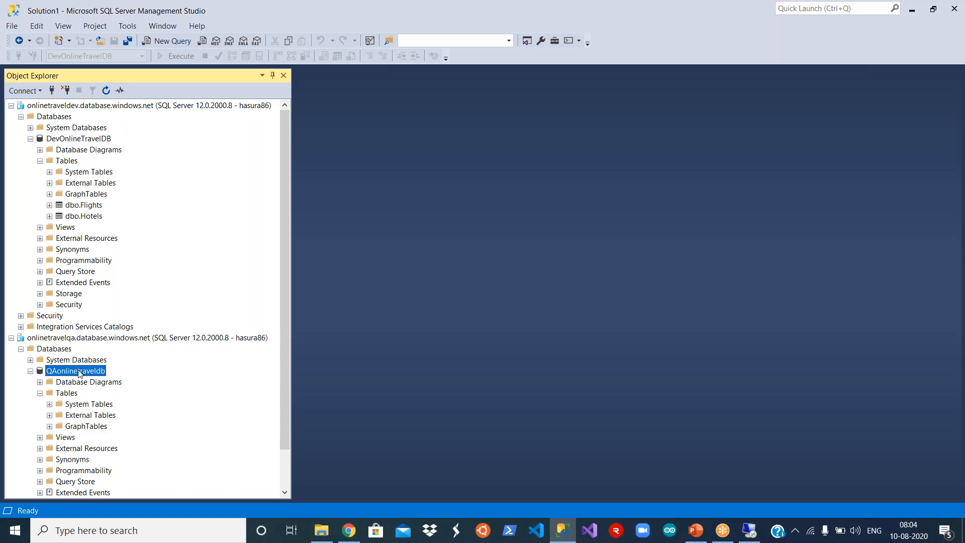
pyautogui.rightClick(78, 372)
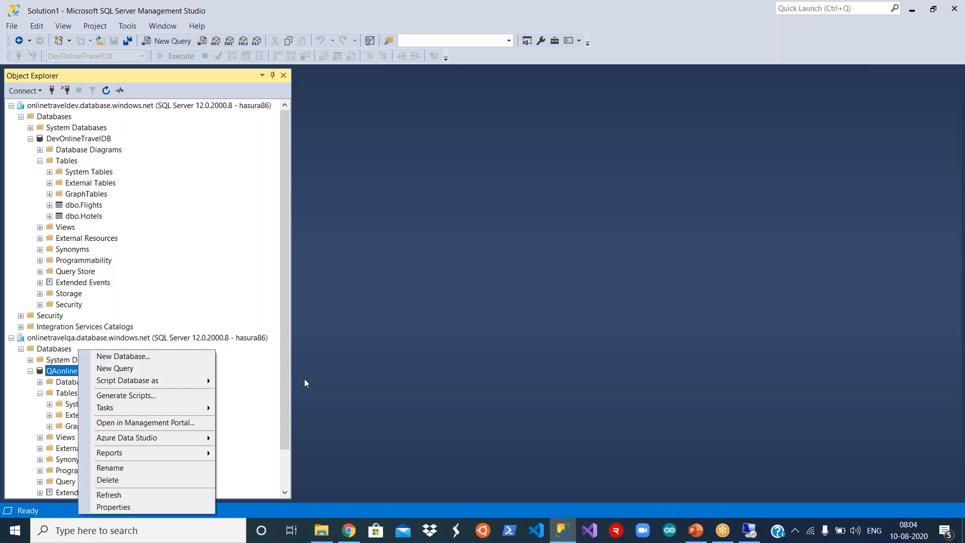
pyautogui.click(115, 496)
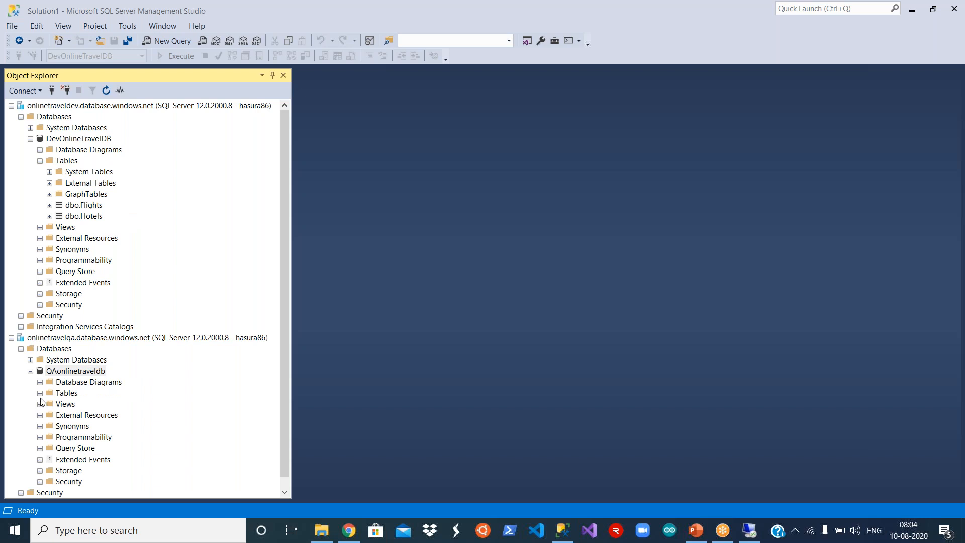
pyautogui.click(40, 392)
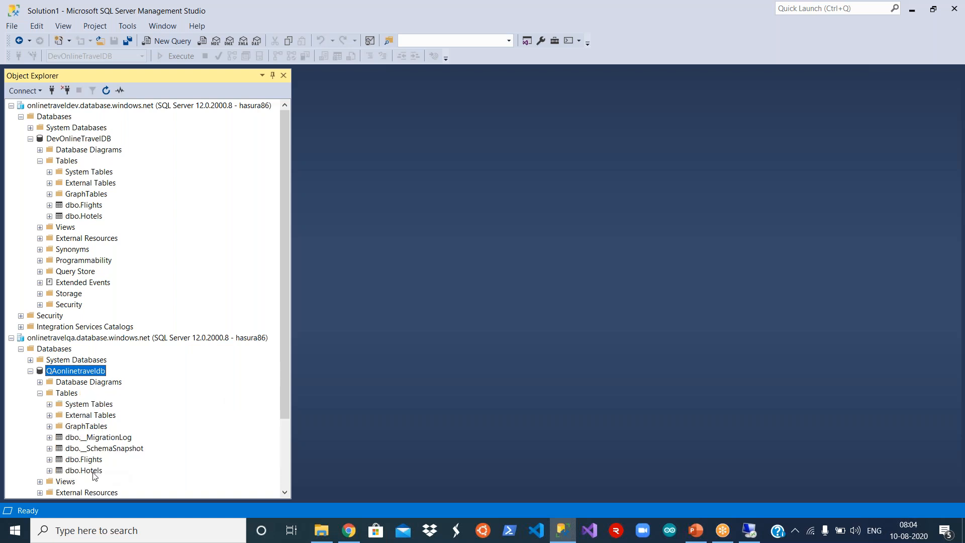
pyautogui.moveTo(285, 387); pyautogui.dragTo(285, 455)
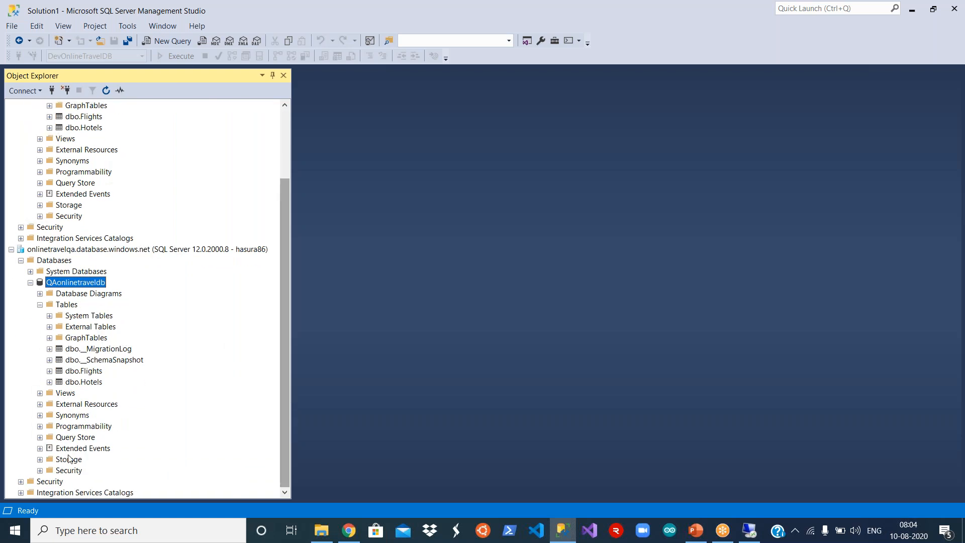
pyautogui.click(40, 426)
pyautogui.click(50, 404)
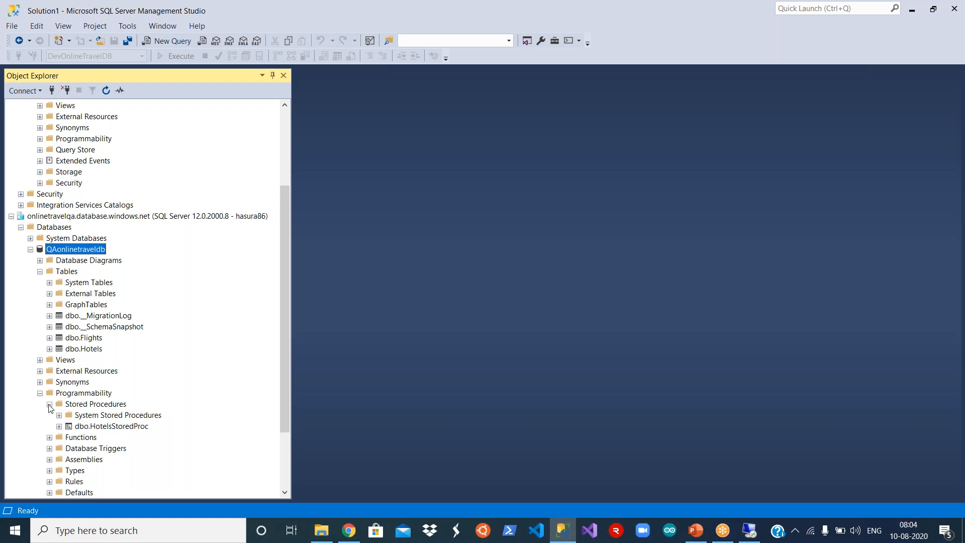
pyautogui.click(130, 429)
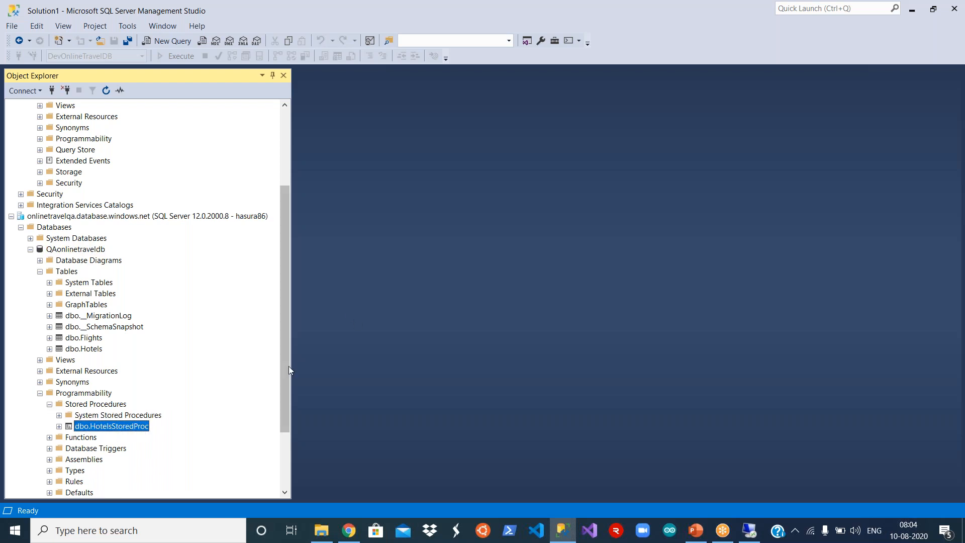
pyautogui.moveTo(288, 371); pyautogui.dragTo(209, 234)
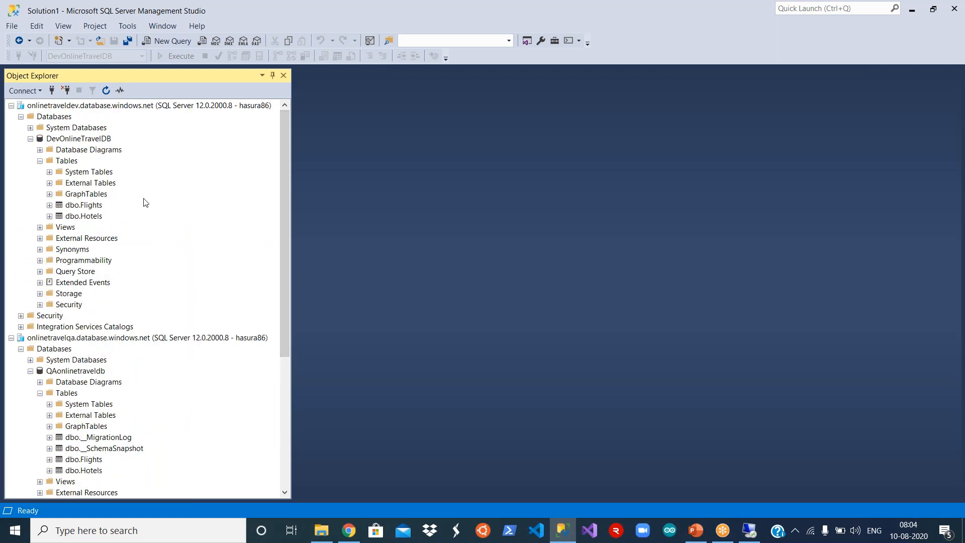
# - Start a new table in DevOnlineTravelDB and add a CustomerName column
pyautogui.click(67, 161)
pyautogui.rightClick(69, 164)
pyautogui.moveTo(131, 173)
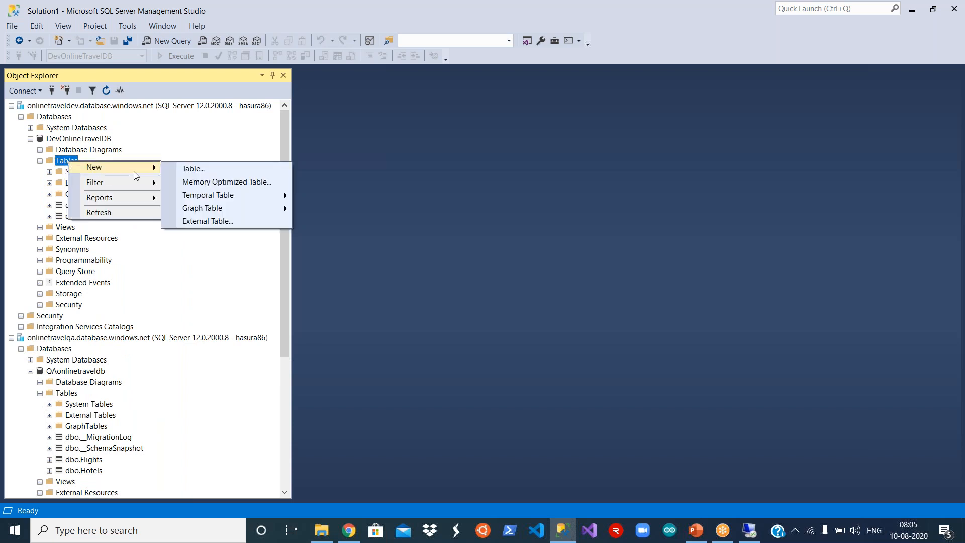
pyautogui.click(202, 172)
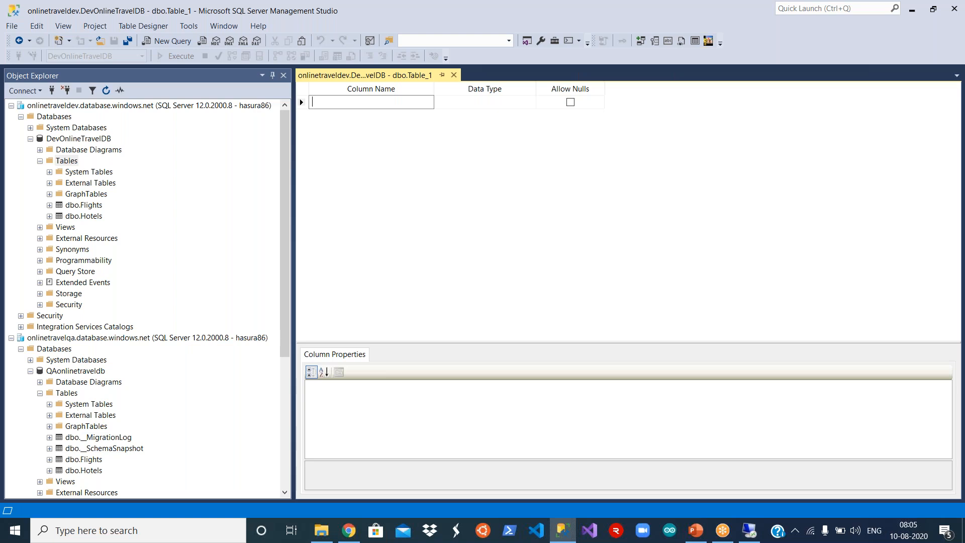
pyautogui.write('Reserv')
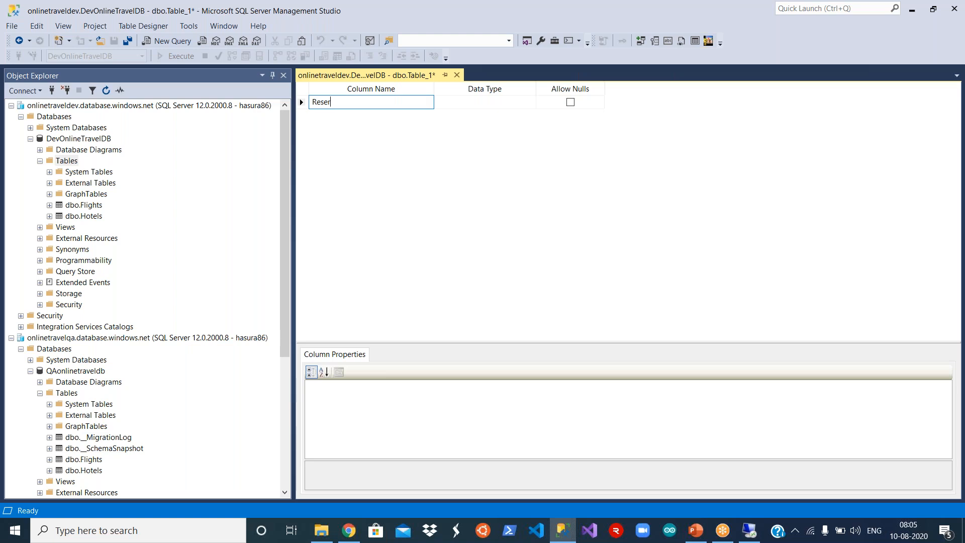
pyautogui.press('BackSpace')
pyautogui.press('BackSpace')
pyautogui.press('BackSpace')
pyautogui.press('BackSpace')
pyautogui.press('BackSpace')
pyautogui.write('CustomerName')
pyautogui.press('Tab')
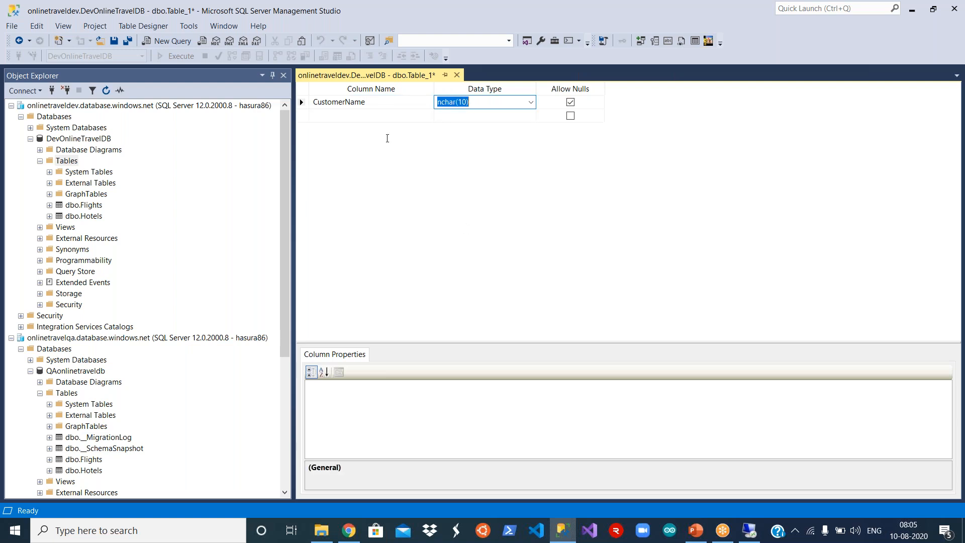
# - Add a Location nchar(10) column and save the table as Customer
pyautogui.click(359, 117)
pyautogui.write('Location')
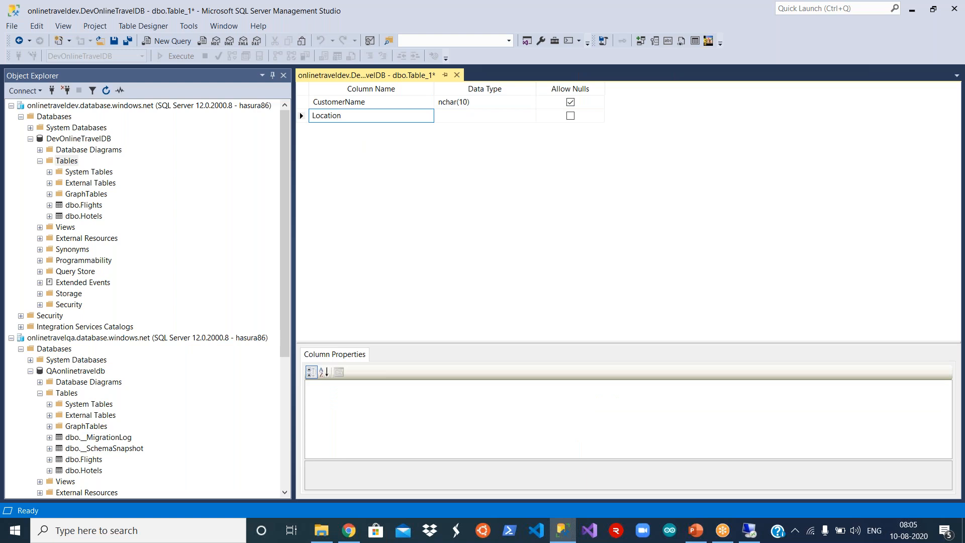
pyautogui.click(502, 116)
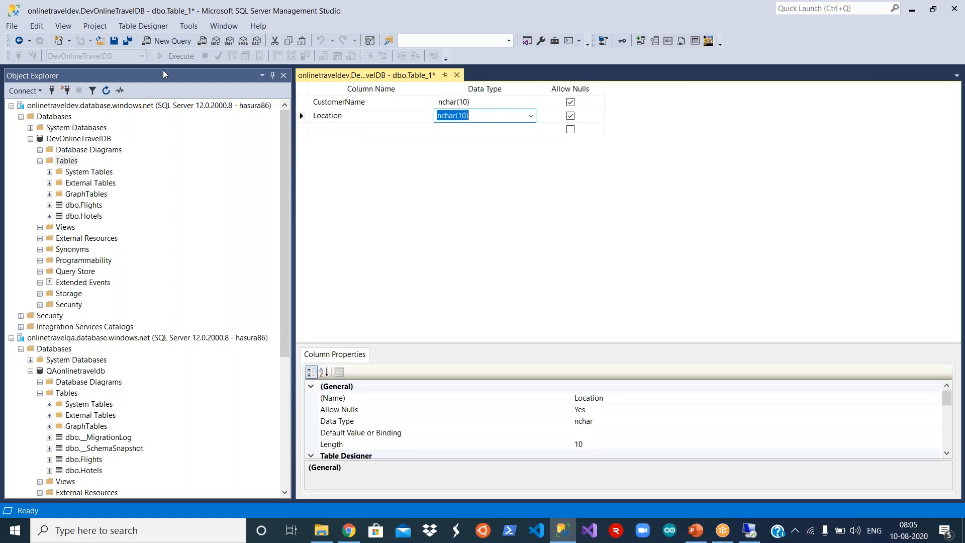
pyautogui.click(115, 45)
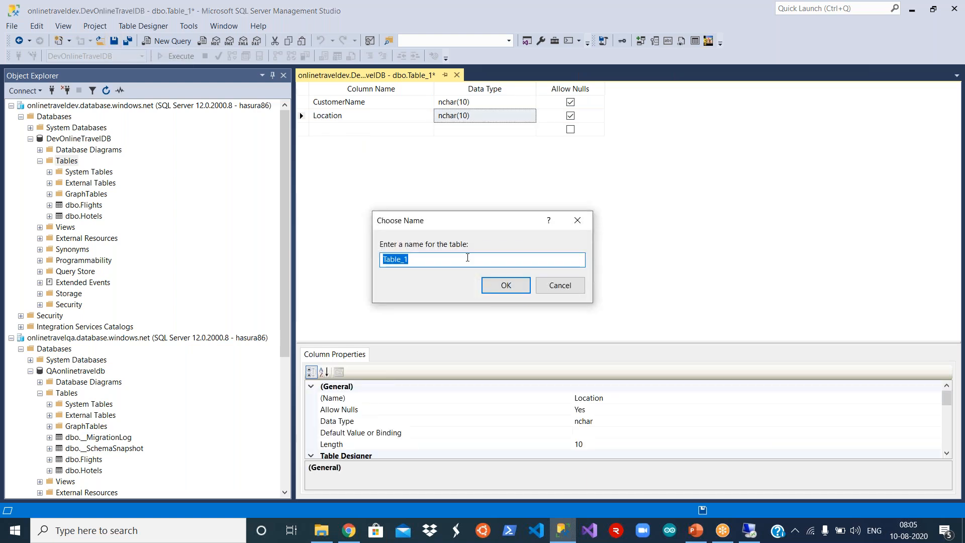
pyautogui.write('Customer')
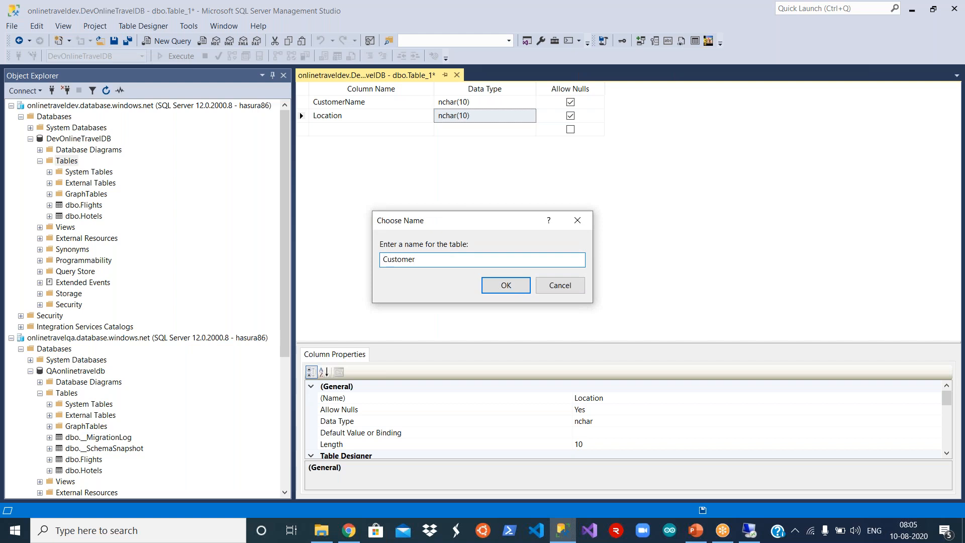
pyautogui.click(505, 285)
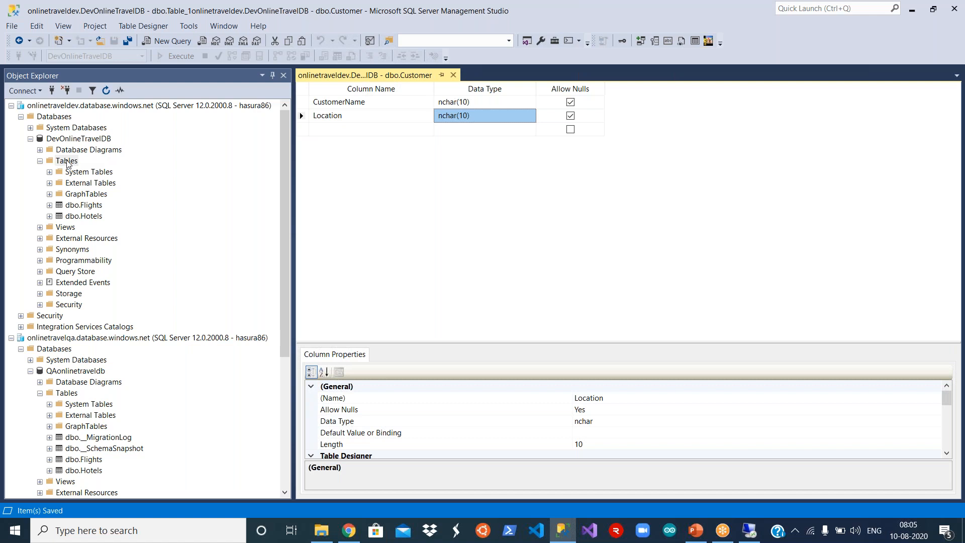
pyautogui.click(49, 216)
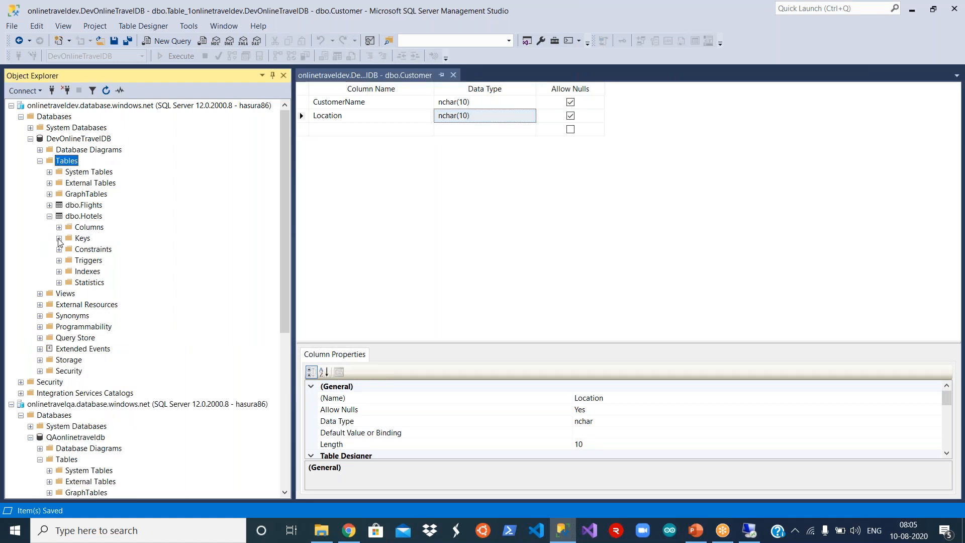
# - Change HotelLocation in dev dbo.Hotels to nvarchar(MAX) and attempt to save, dismissing the warning
pyautogui.click(93, 217)
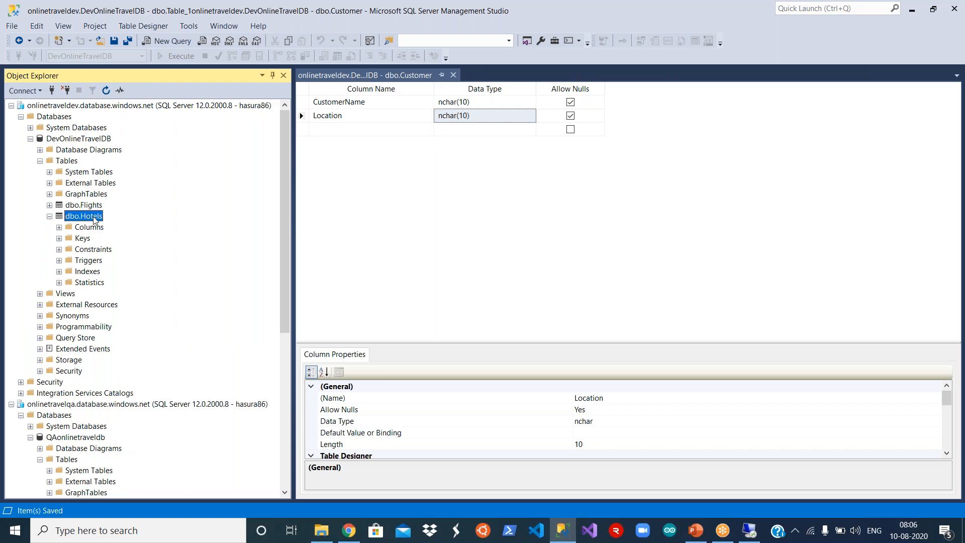
pyautogui.rightClick(94, 219)
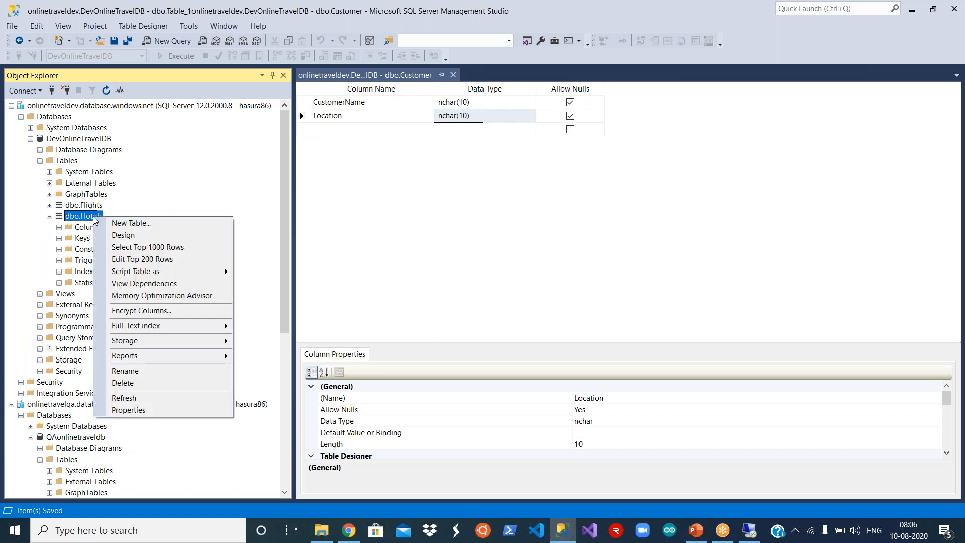
pyautogui.click(170, 236)
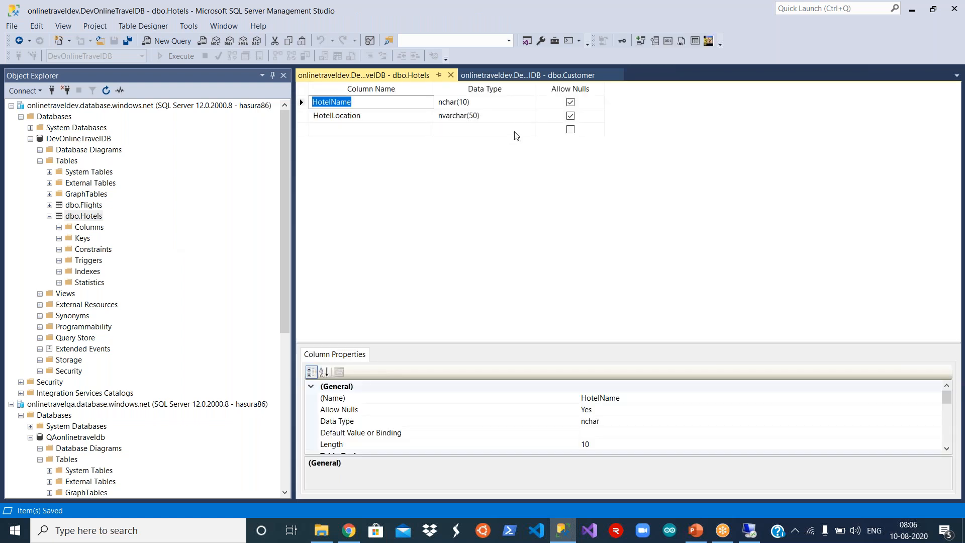
pyautogui.click(518, 119)
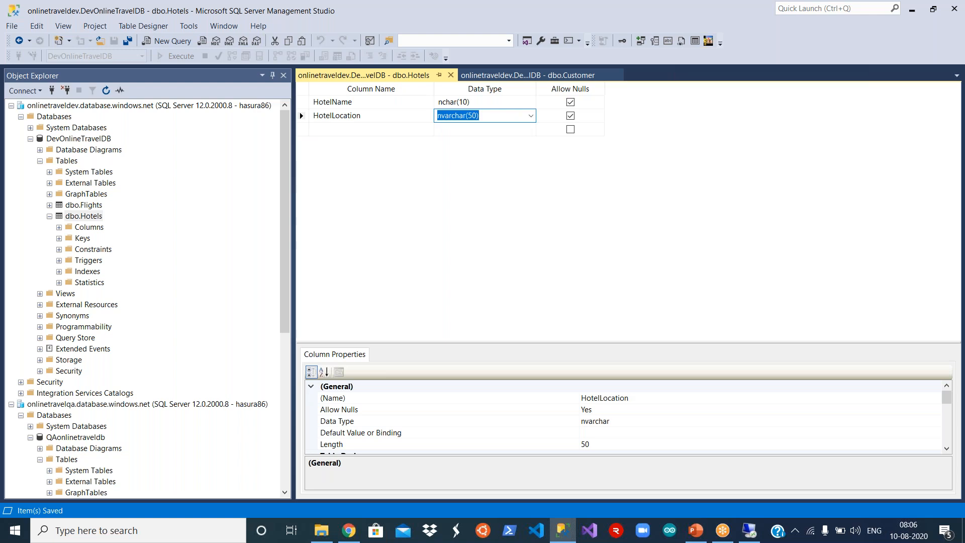
pyautogui.click(531, 115)
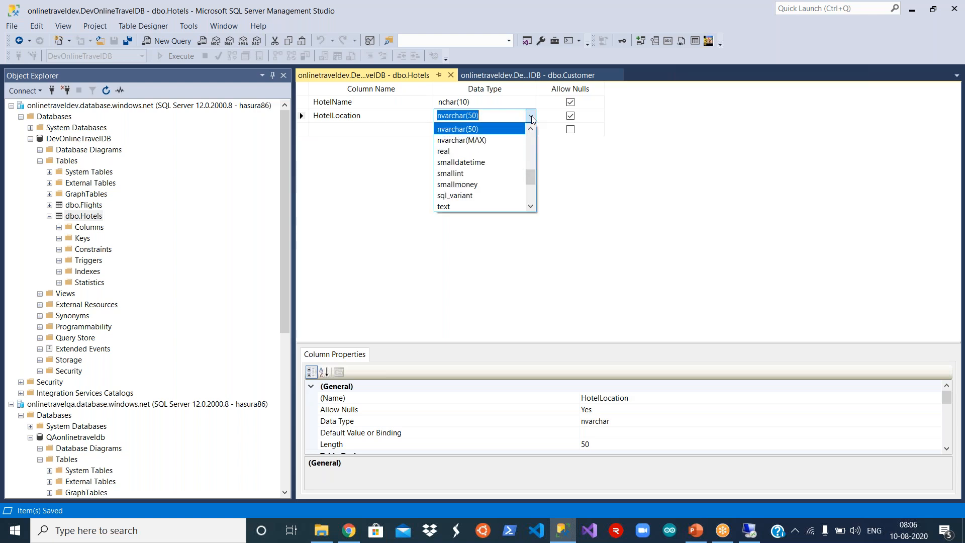
pyautogui.click(511, 140)
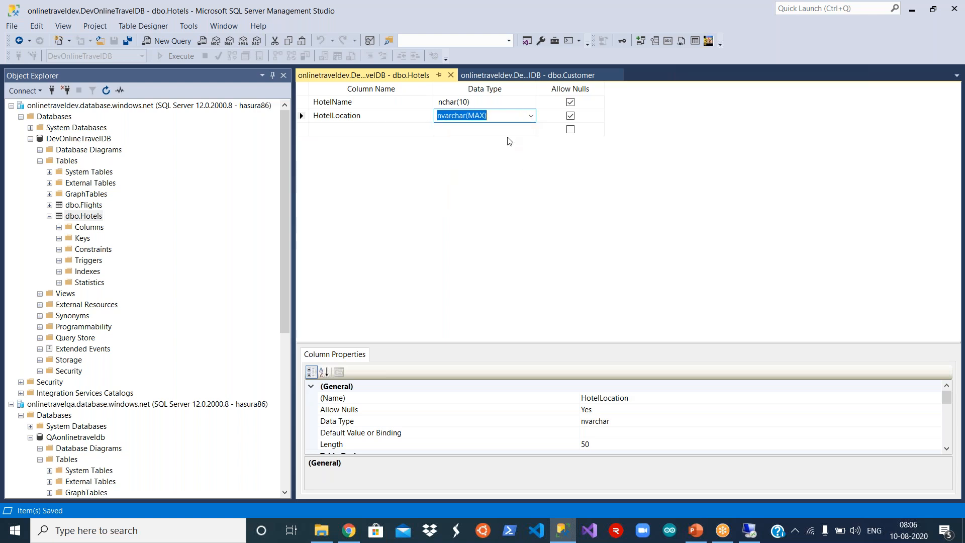
pyautogui.click(373, 131)
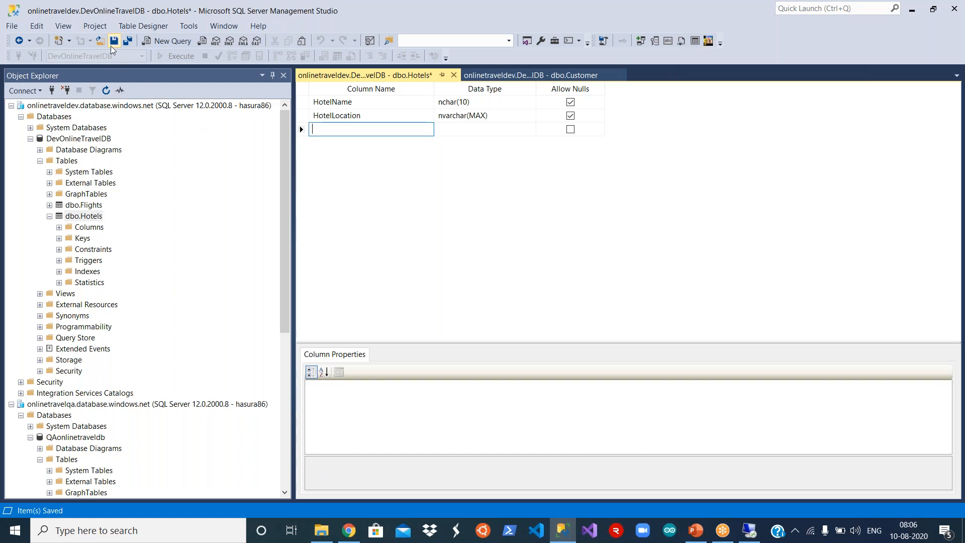
pyautogui.click(113, 42)
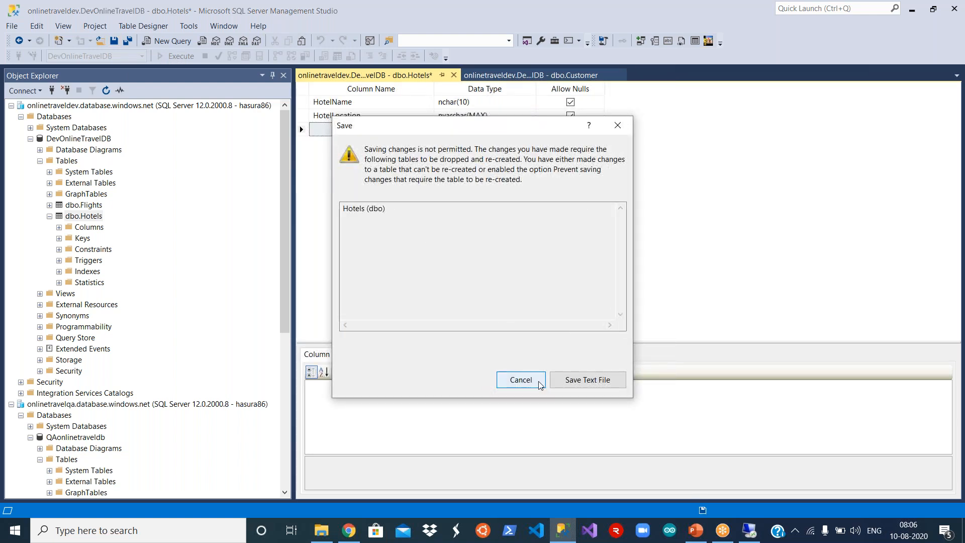
pyautogui.click(521, 379)
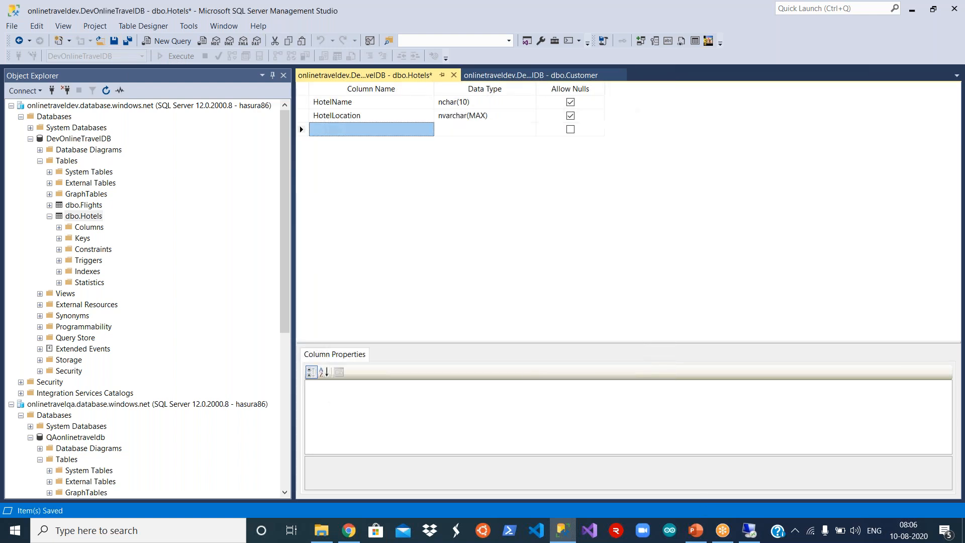
# - Retry saving the Hotels change and cancel the save-not-permitted warning again
pyautogui.click(463, 115)
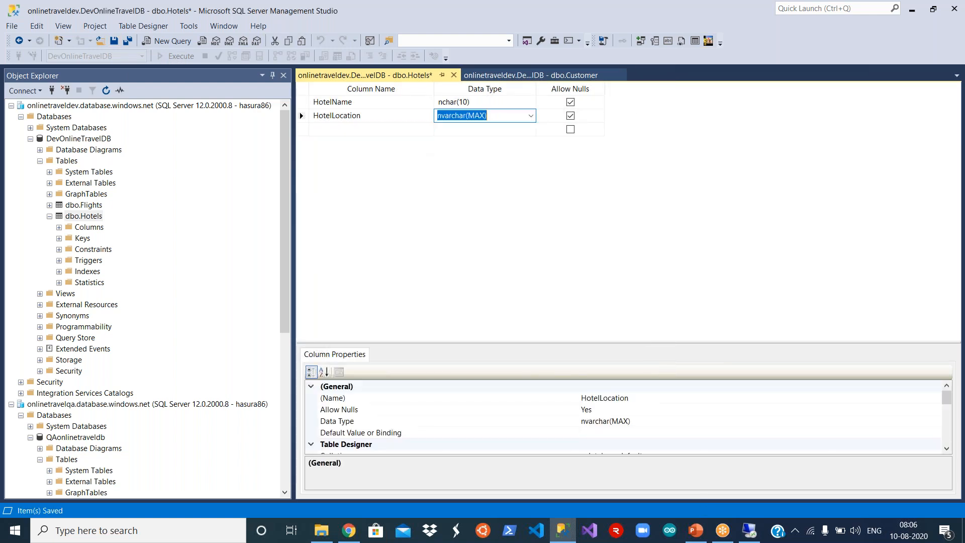
pyautogui.click(114, 41)
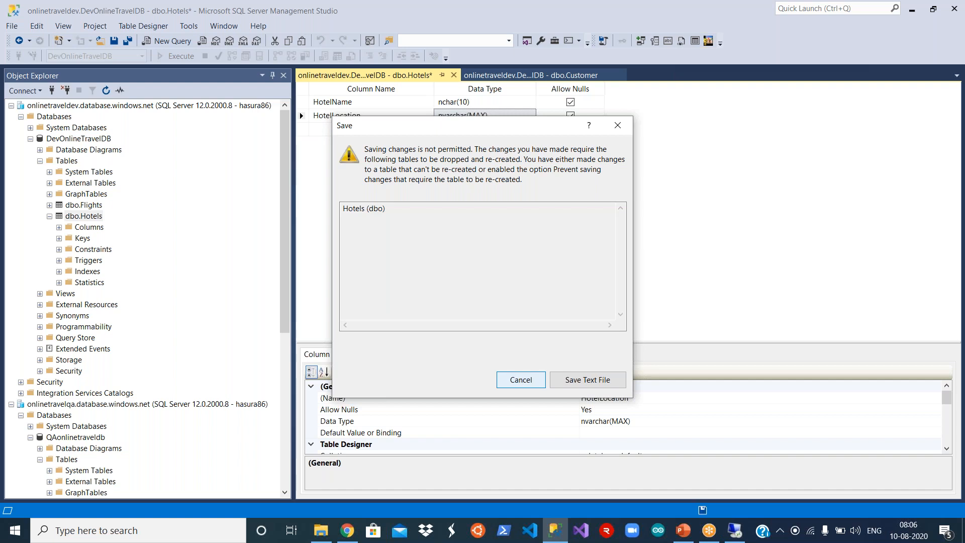
pyautogui.click(521, 380)
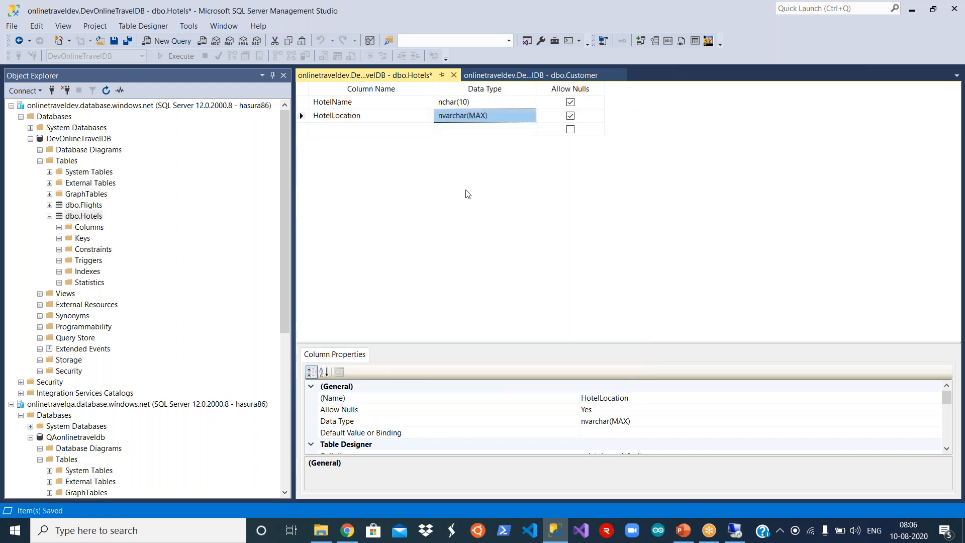
pyautogui.click(89, 219)
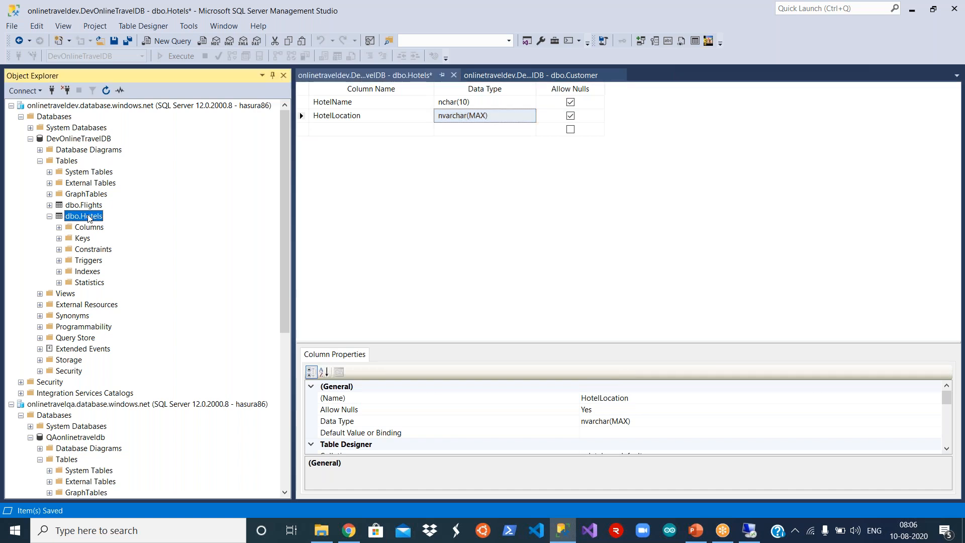
# - Script dbo.Hotels as DROP And CREATE to a new query editor window
pyautogui.rightClick(89, 218)
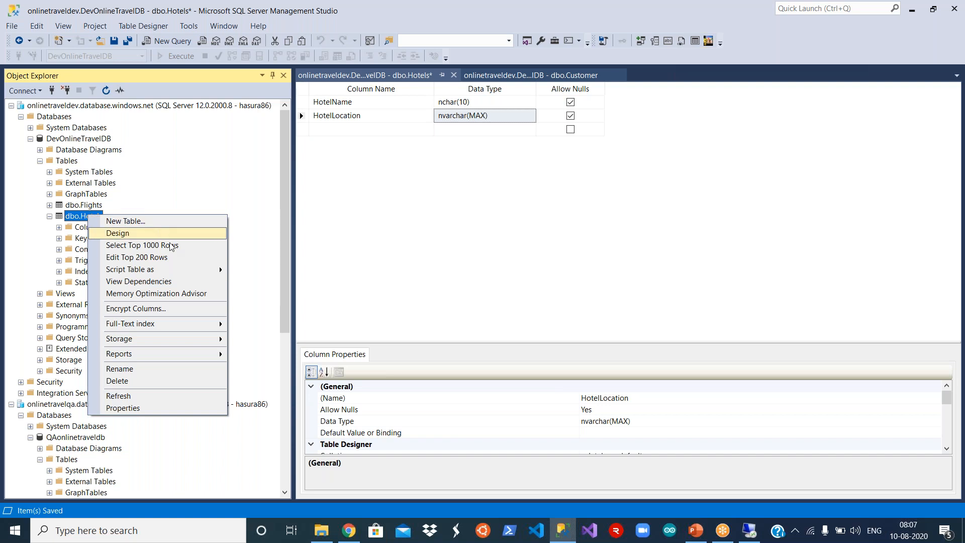
pyautogui.moveTo(217, 269)
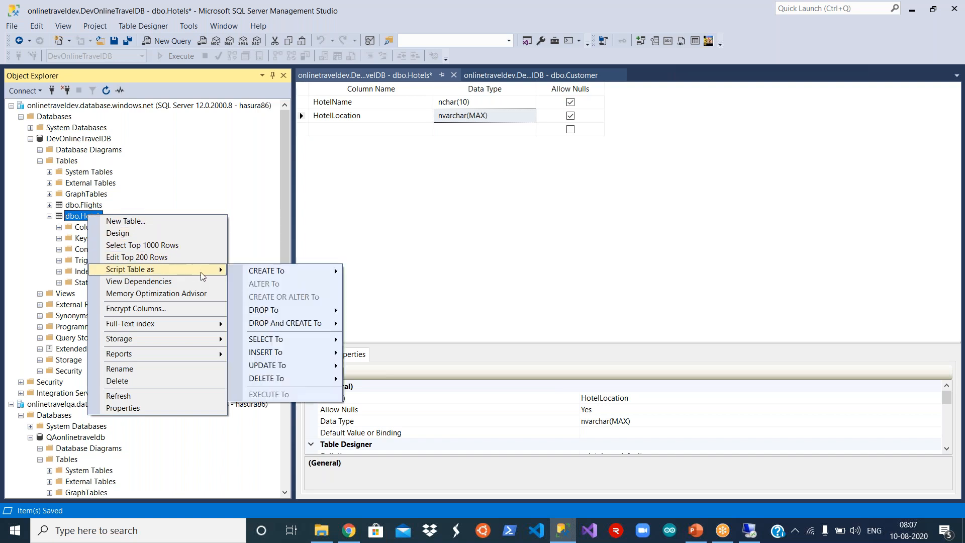
pyautogui.moveTo(308, 275)
pyautogui.moveTo(322, 323)
pyautogui.click(366, 325)
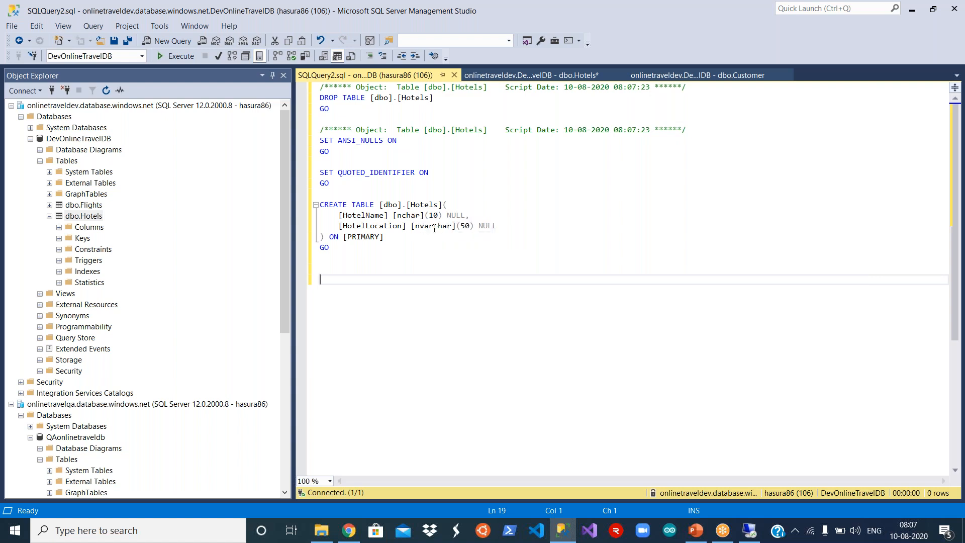
# - Add a [Location] [nvarchar](50) NULL column after HotelLocation in the script and execute it
pyautogui.click(514, 230)
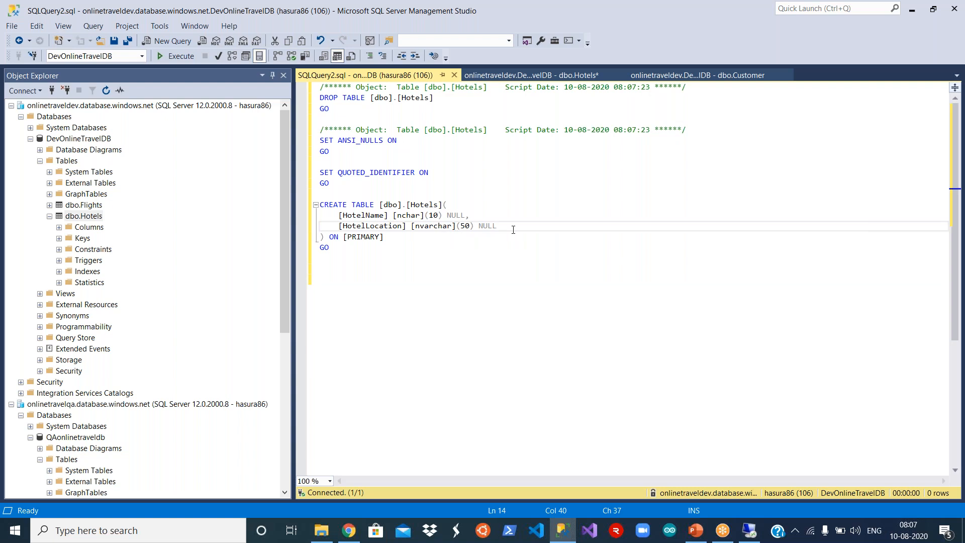
pyautogui.write(',')
pyautogui.press('Return')
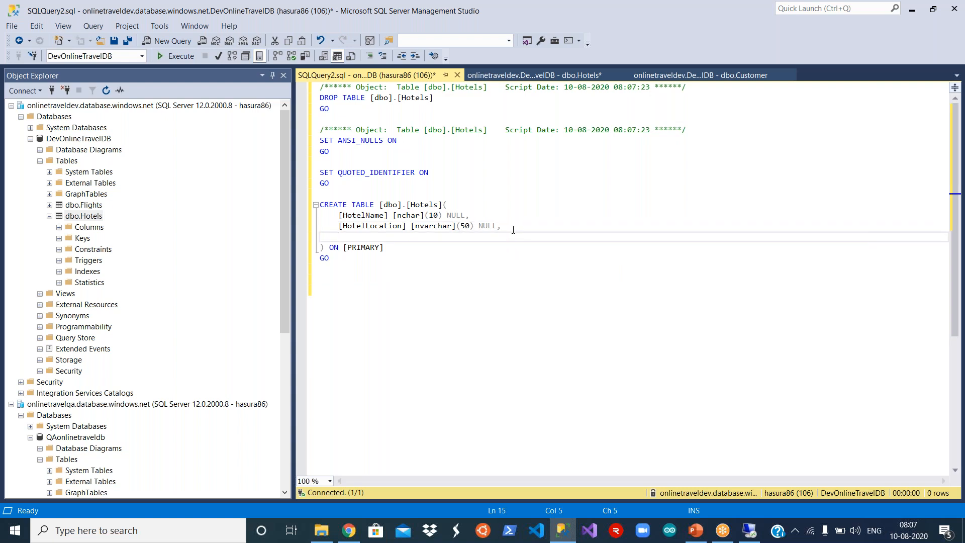
pyautogui.write('[Location')
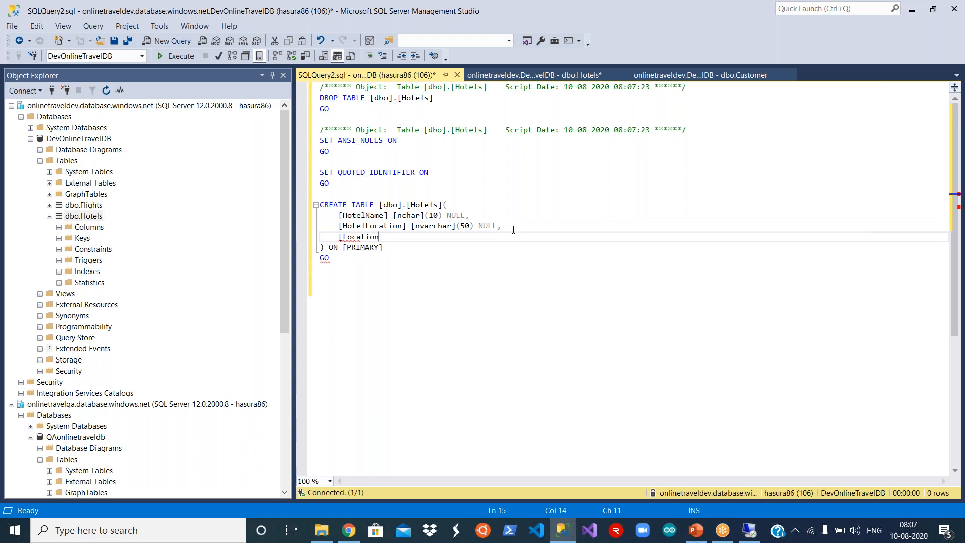
pyautogui.write('] [nvarchar]')
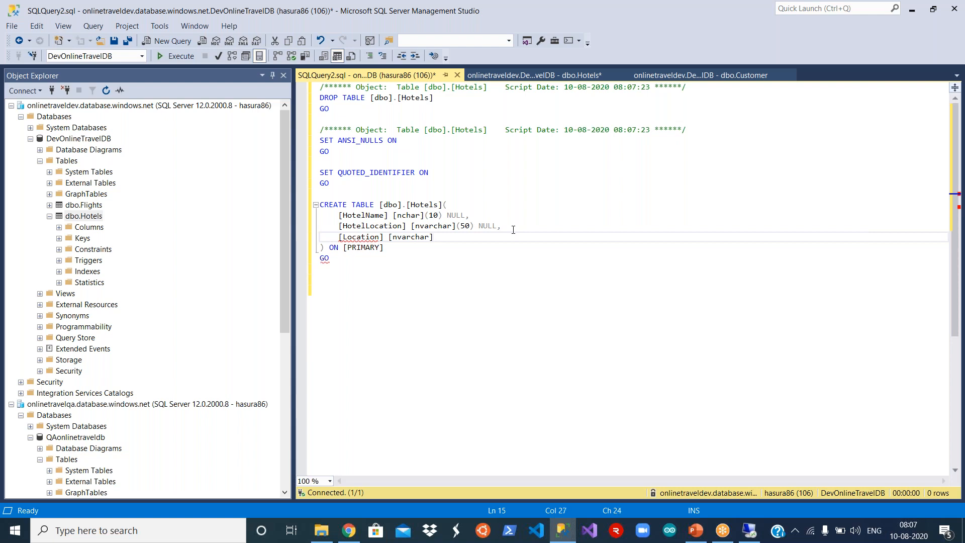
pyautogui.write('(50) NULL')
pyautogui.click(176, 60)
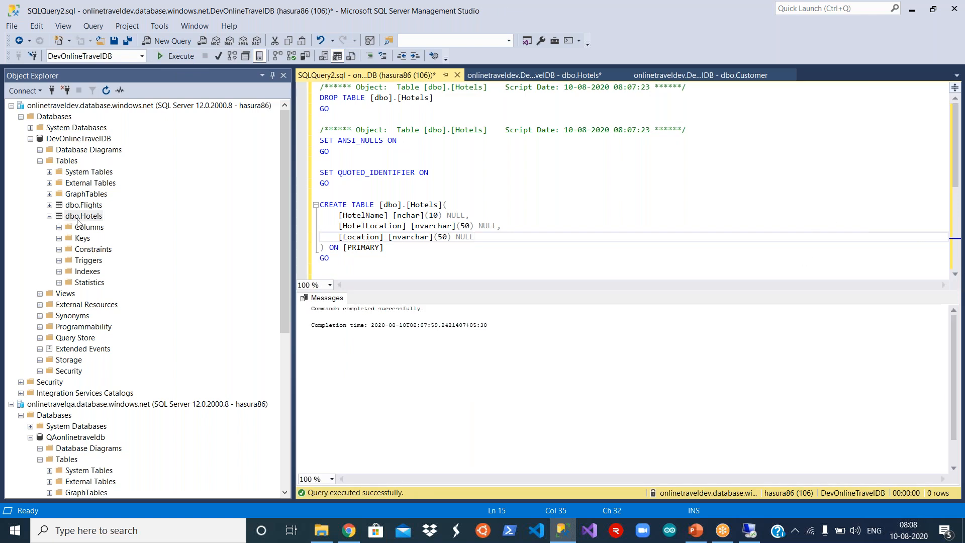
pyautogui.click(70, 140)
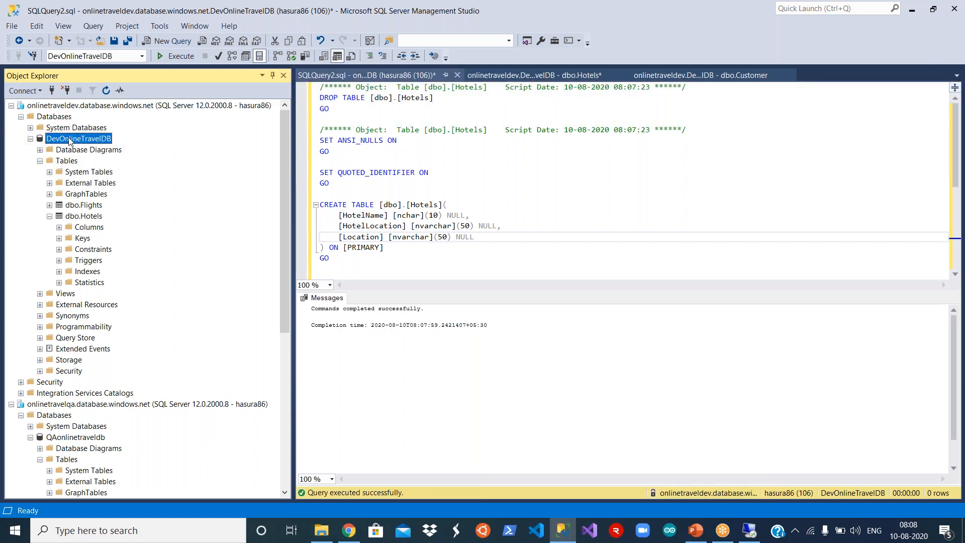
# - Refresh DevOnlineTravelDB and list dbo.Hotels columns to confirm the new Location column
pyautogui.rightClick(70, 140)
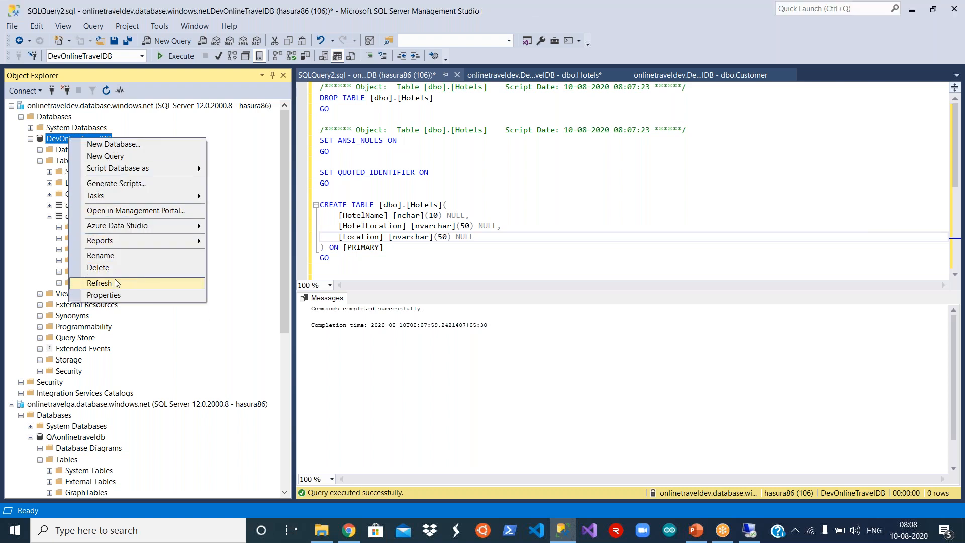
pyautogui.click(101, 282)
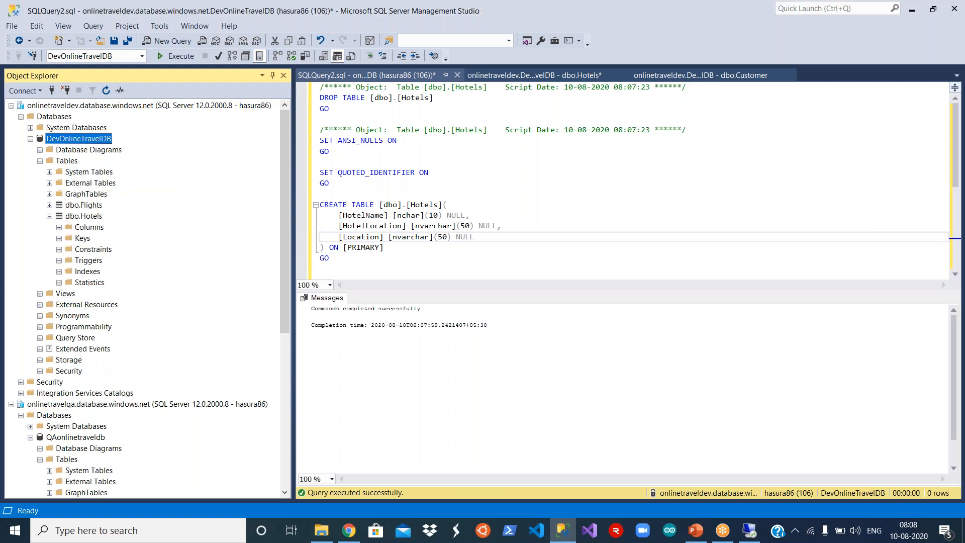
pyautogui.click(49, 304)
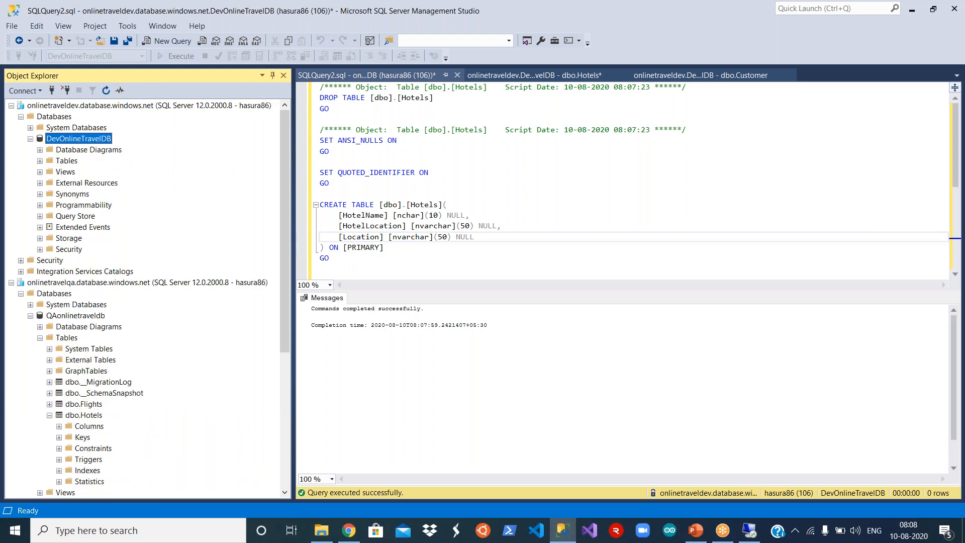
pyautogui.click(40, 160)
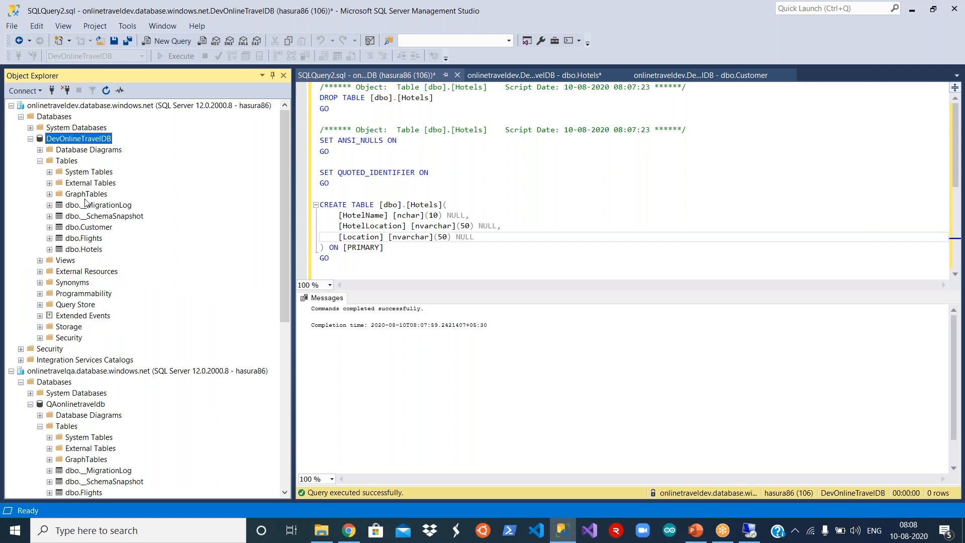
pyautogui.click(50, 249)
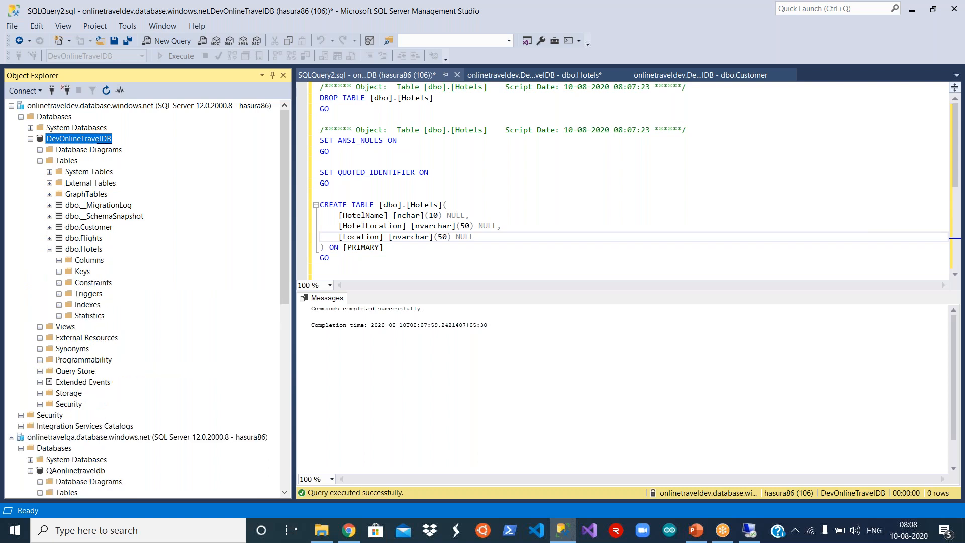
pyautogui.click(59, 260)
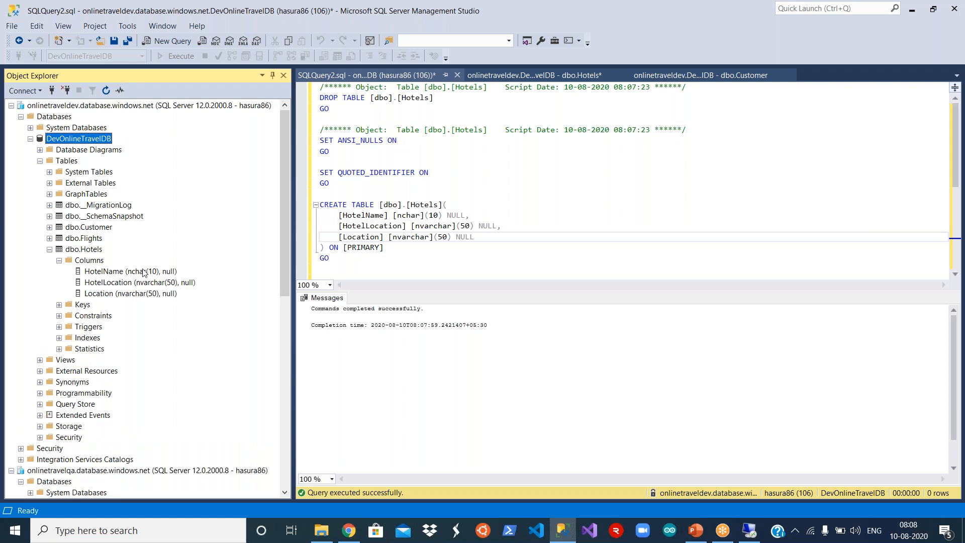
# - Close the query script and table designer tabs without saving
pyautogui.click(456, 75)
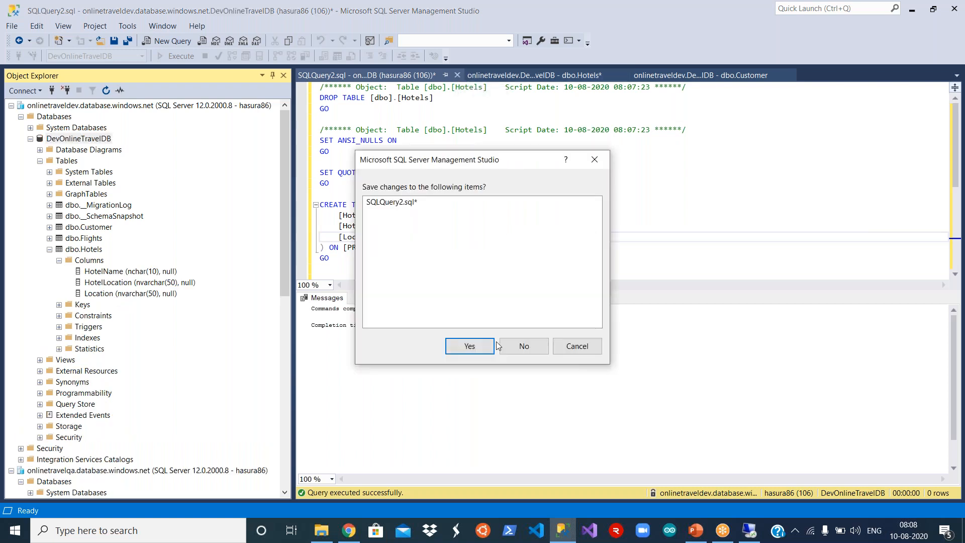
pyautogui.click(454, 75)
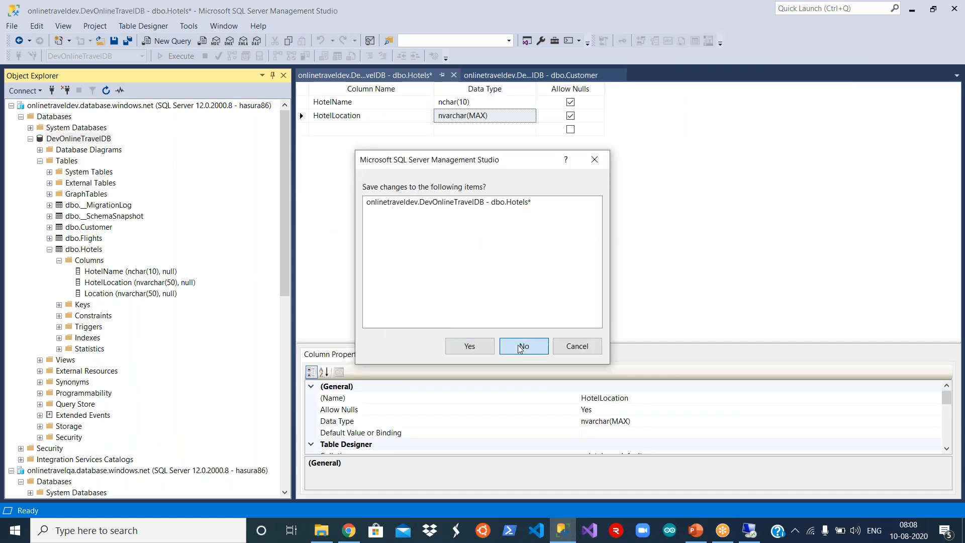
pyautogui.click(511, 346)
pyautogui.click(453, 75)
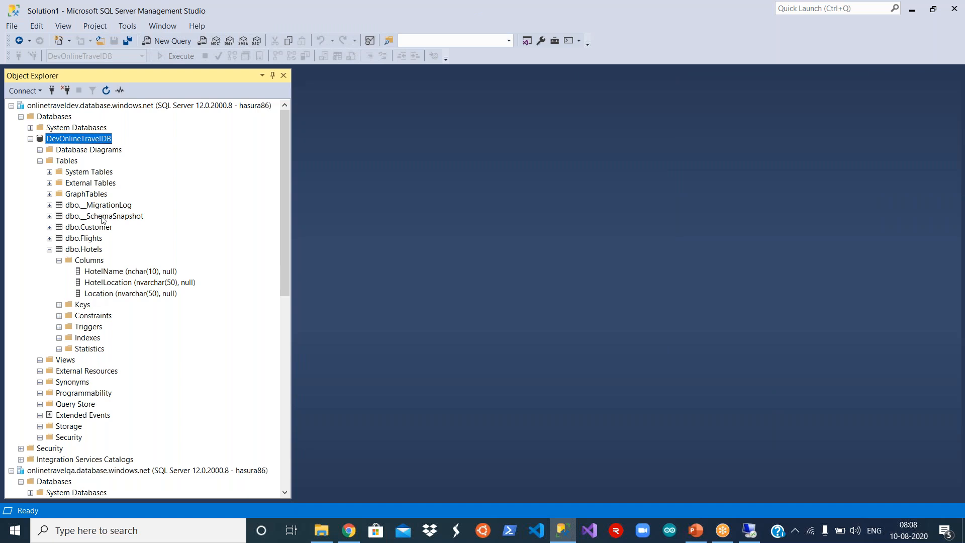
pyautogui.click(90, 240)
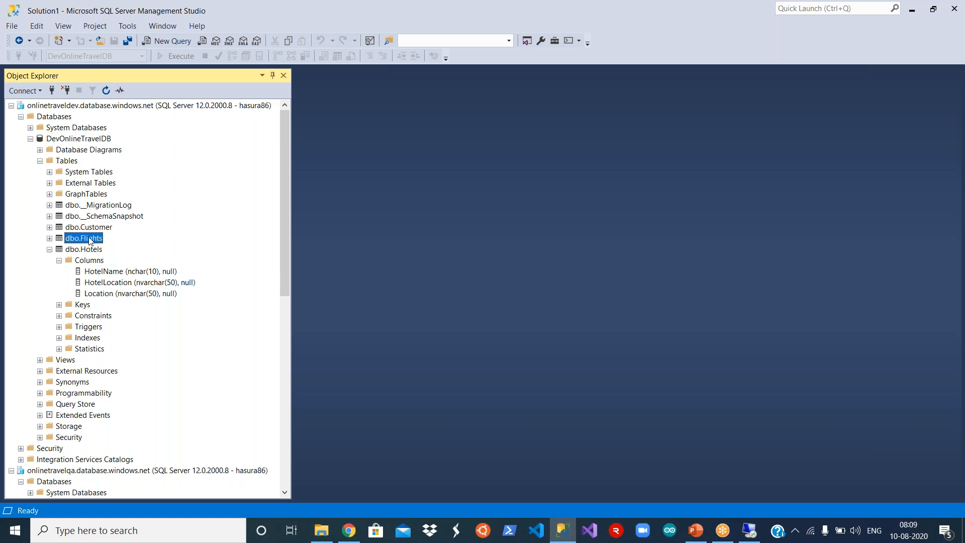
# - Change dbo.Flights' FlightName to text, hit the save-not-permitted warning, and close the designer unsaved
pyautogui.rightClick(90, 241)
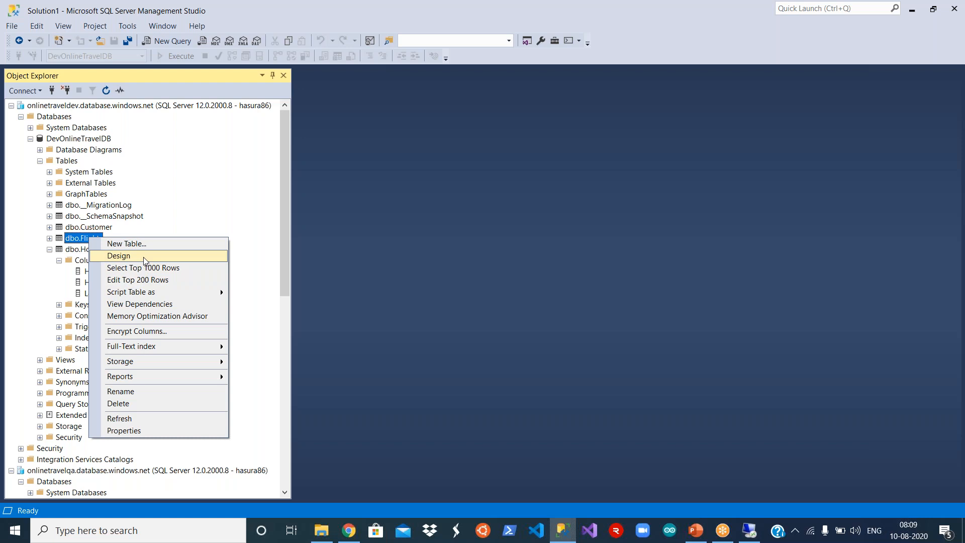
pyautogui.click(144, 257)
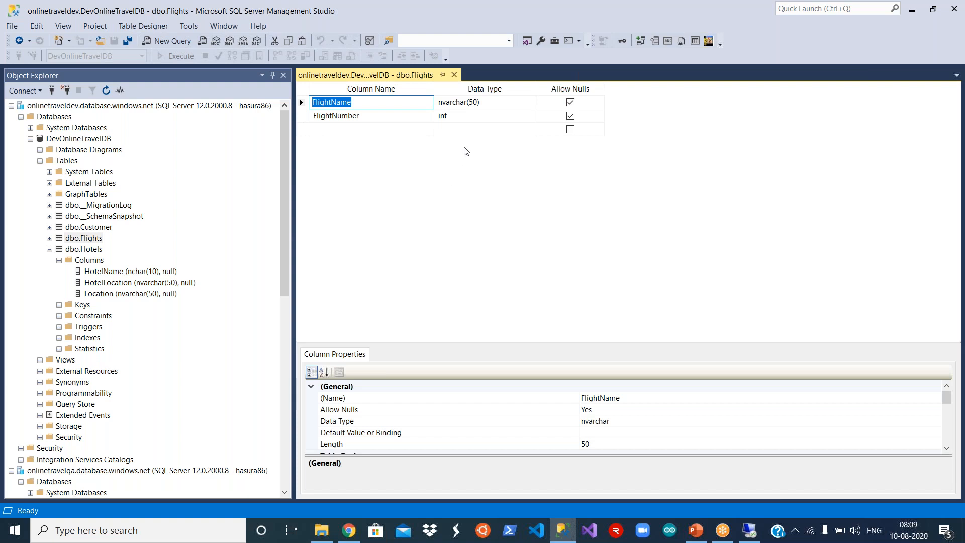
pyautogui.click(496, 103)
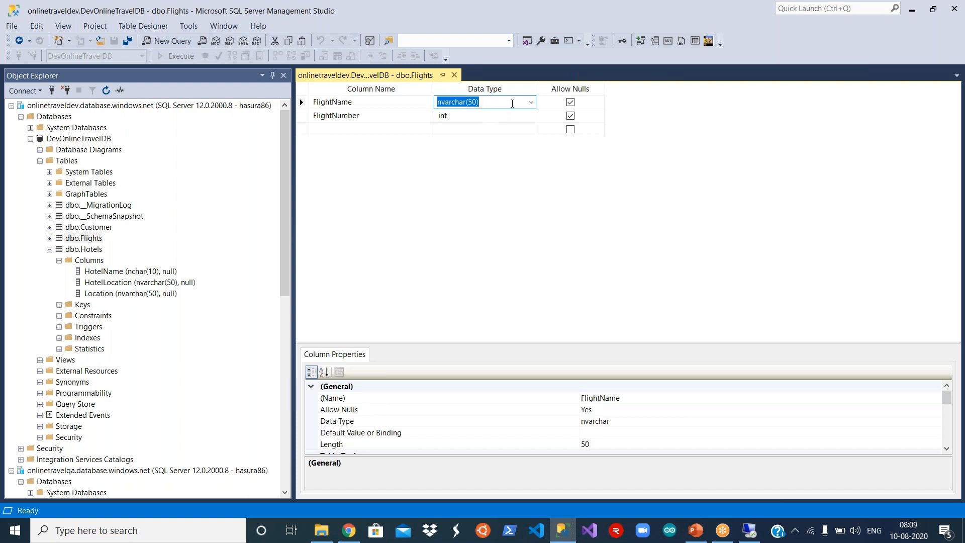
pyautogui.click(531, 102)
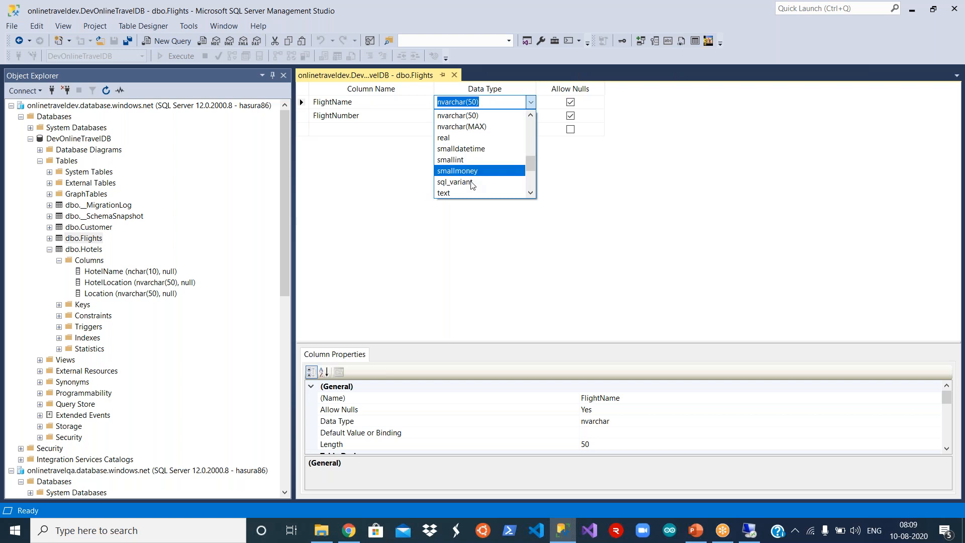
pyautogui.click(470, 193)
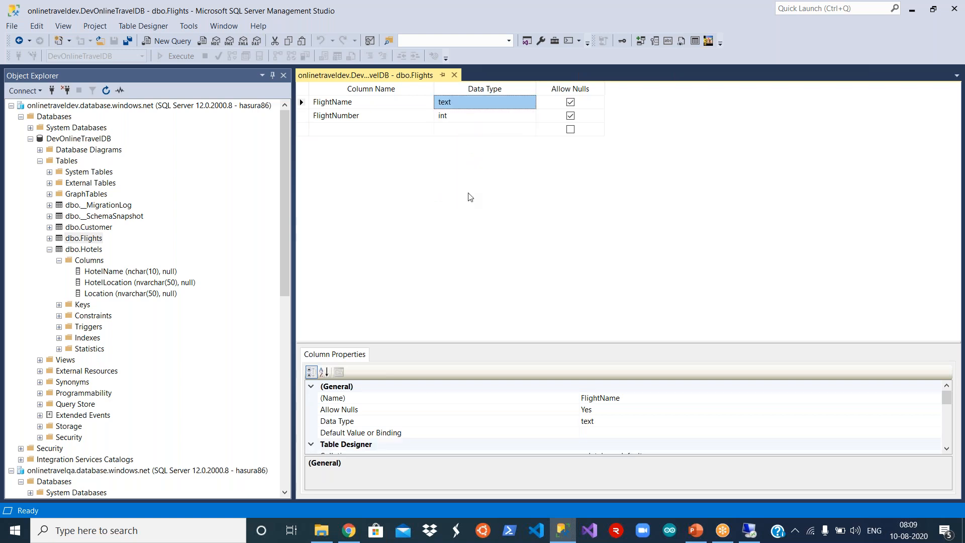
pyautogui.click(114, 41)
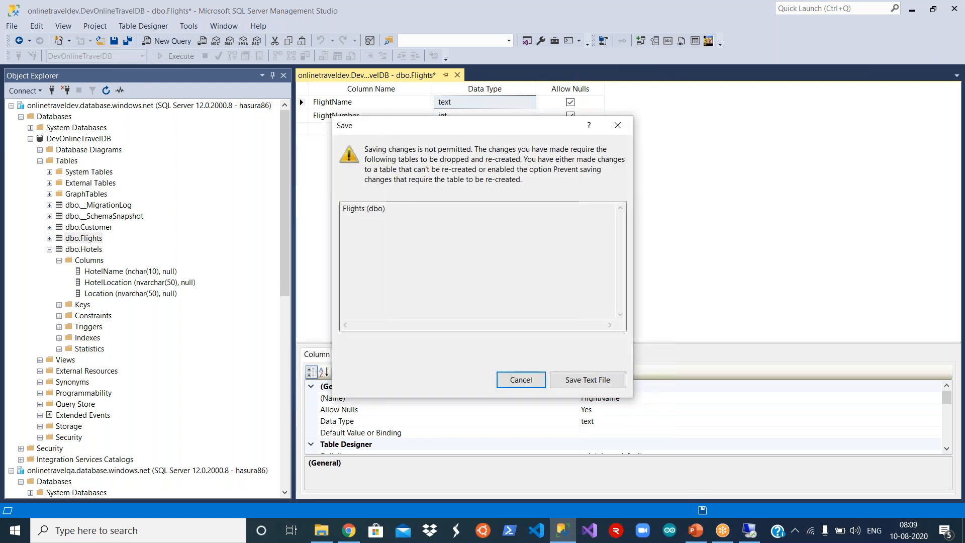
pyautogui.click(528, 380)
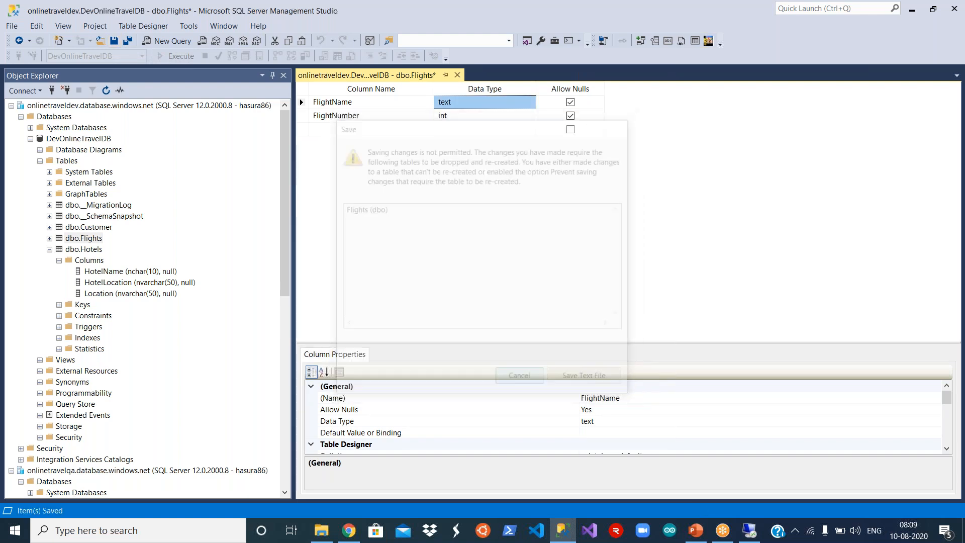
pyautogui.click(457, 75)
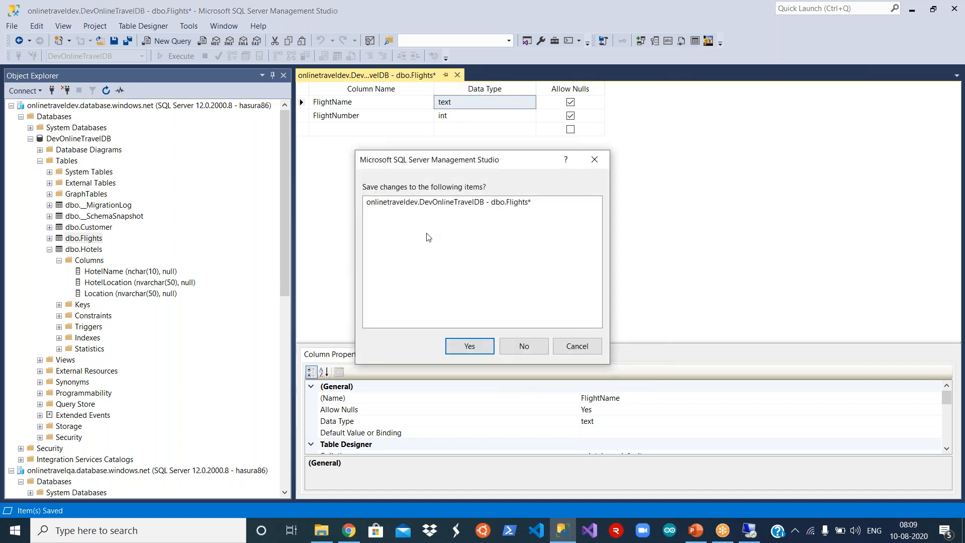
pyautogui.click(517, 346)
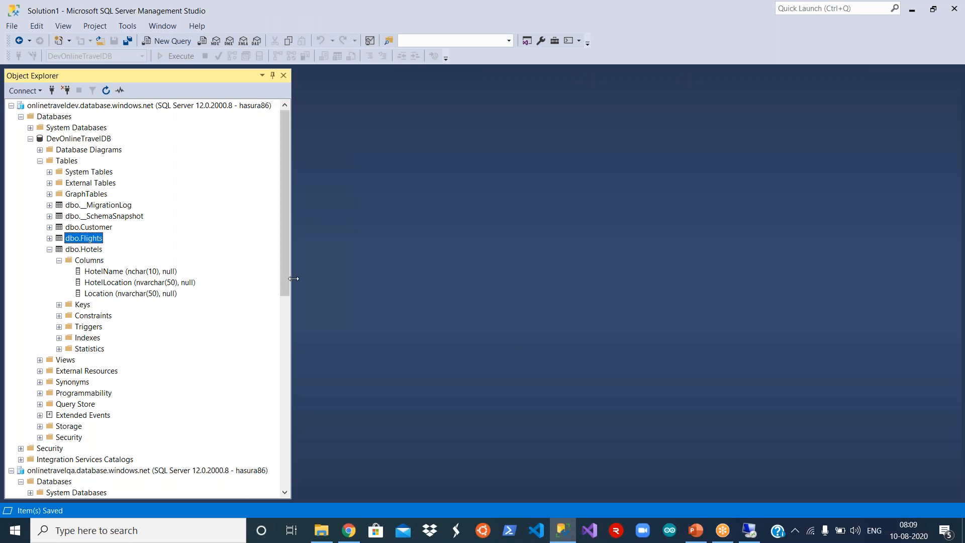
# - Delete the dev dbo.Flights table, confirming with OK in the Delete Object dialog
pyautogui.moveTo(289, 274); pyautogui.dragTo(288, 306)
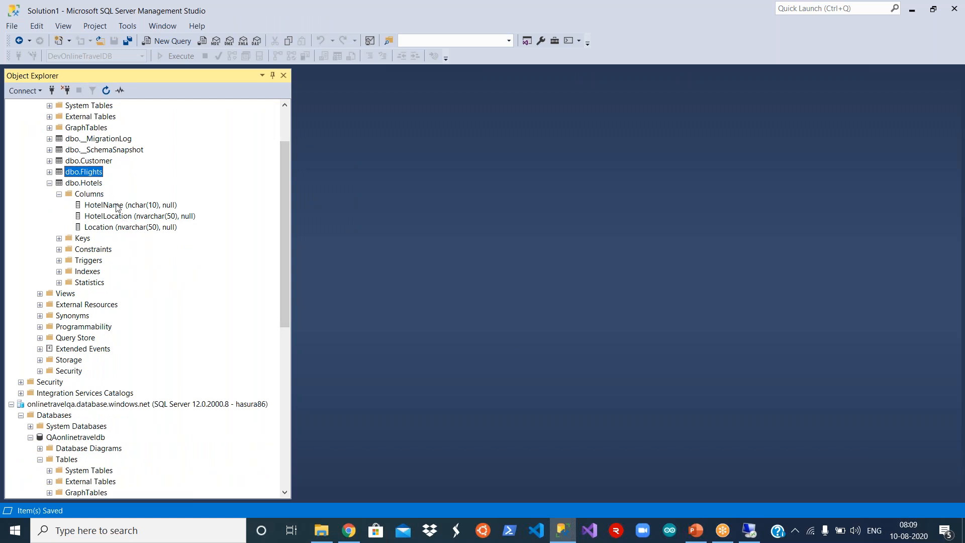
pyautogui.click(49, 183)
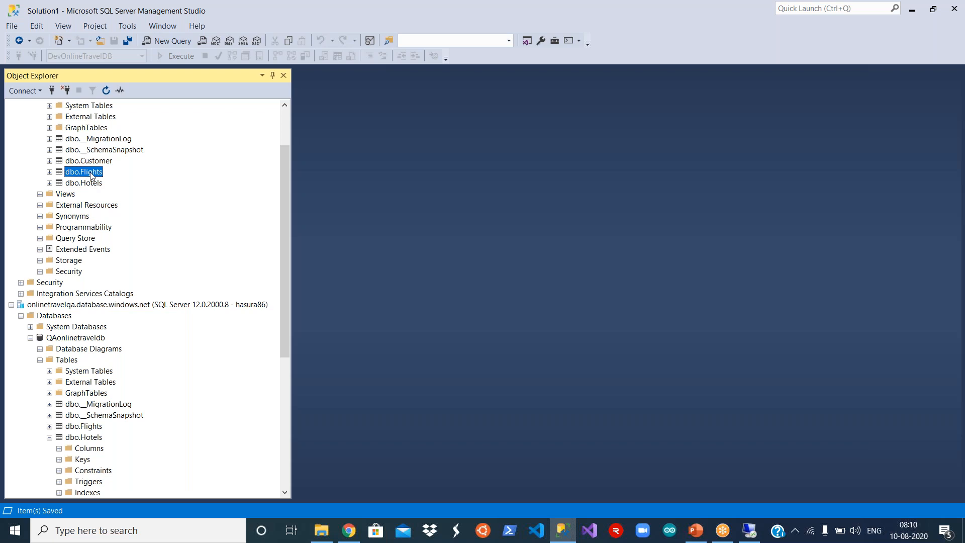
pyautogui.rightClick(91, 175)
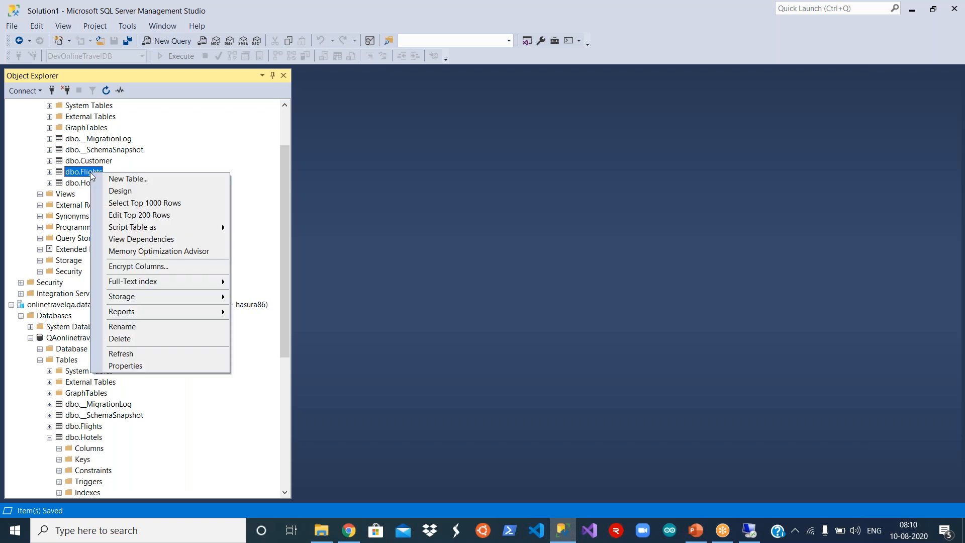
pyautogui.click(160, 341)
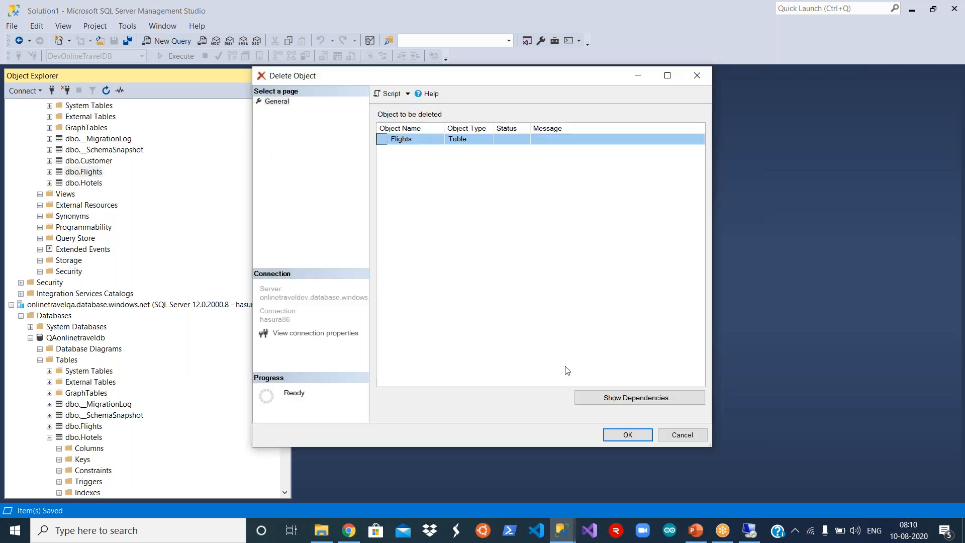
pyautogui.click(404, 139)
pyautogui.click(616, 436)
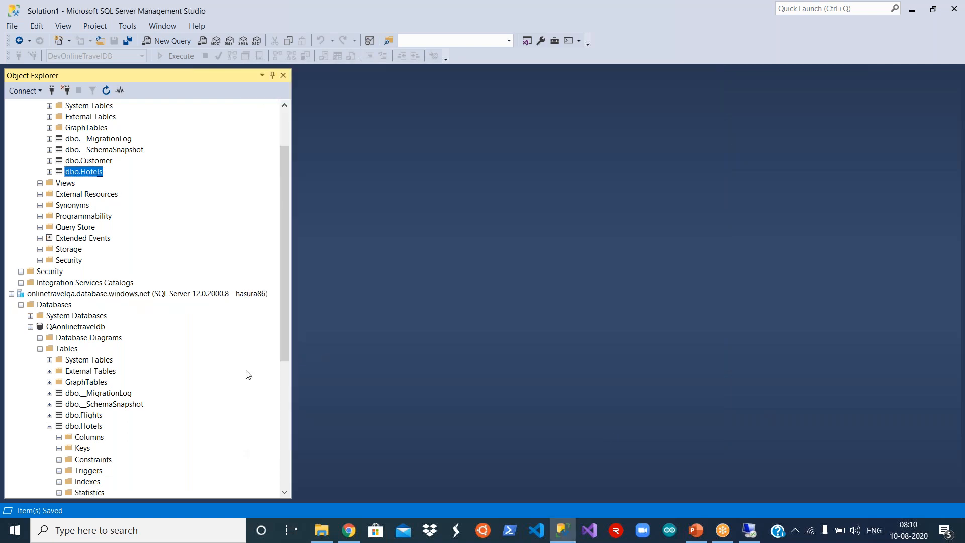
# - Check the QA dbo.Hotels columns, then return to the remote desktop showing Release-2 logs
pyautogui.moveTo(285, 342); pyautogui.dragTo(284, 390)
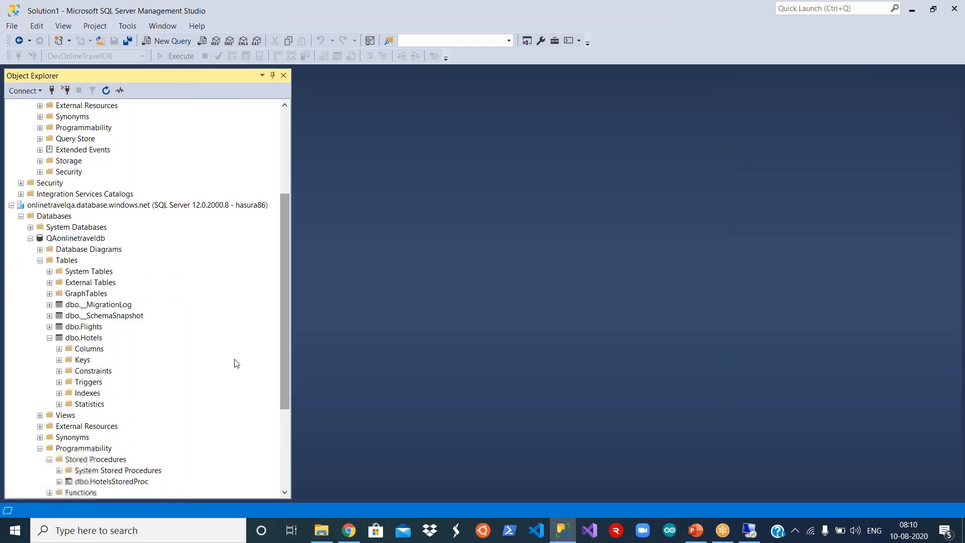
pyautogui.click(50, 337)
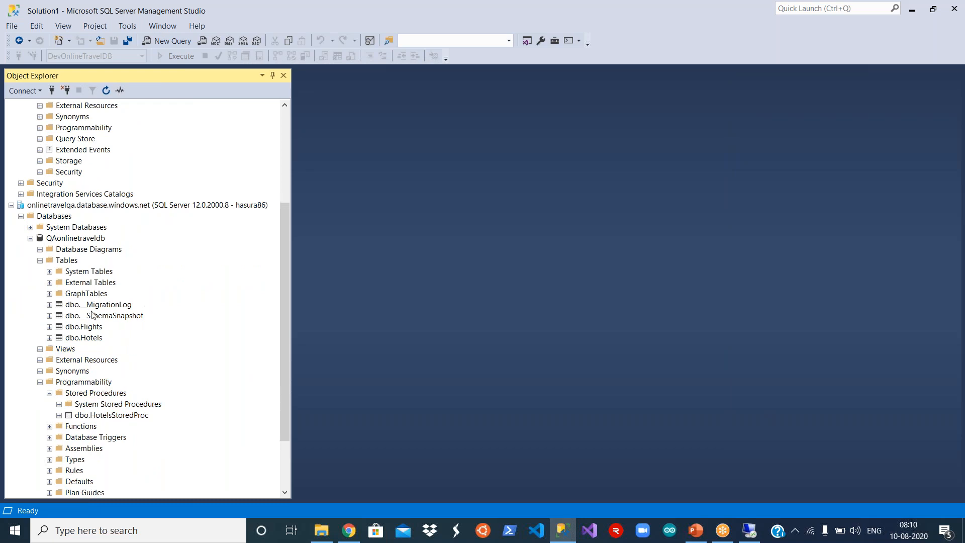
pyautogui.click(50, 338)
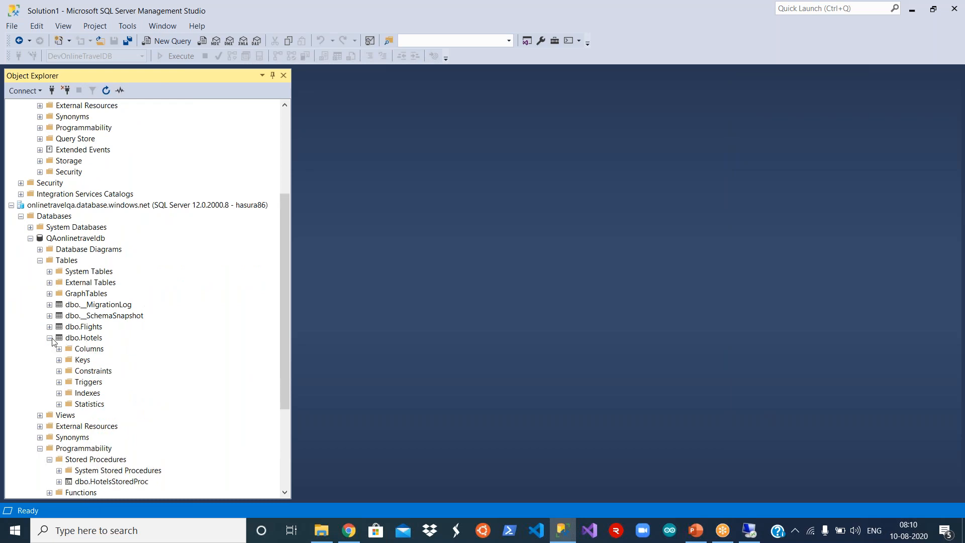
pyautogui.click(59, 348)
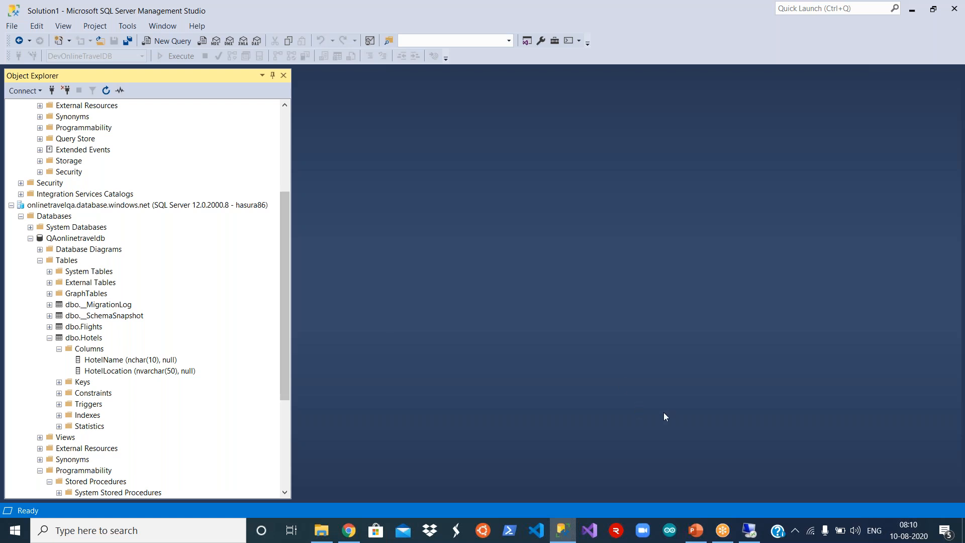
pyautogui.click(746, 536)
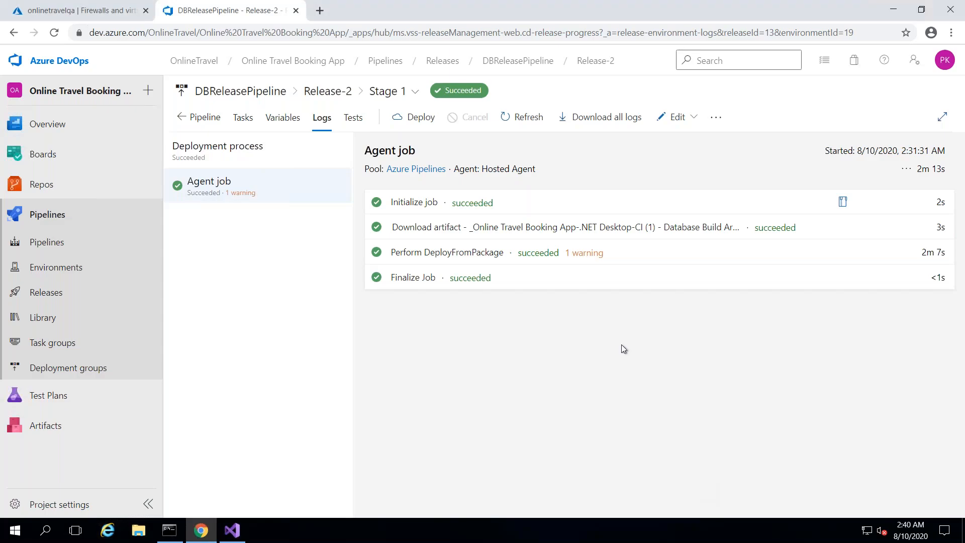
# - Bring Visual Studio forward and close Team Explorer to show the OnlineTravelDB files in Solution Explorer
pyautogui.click(239, 537)
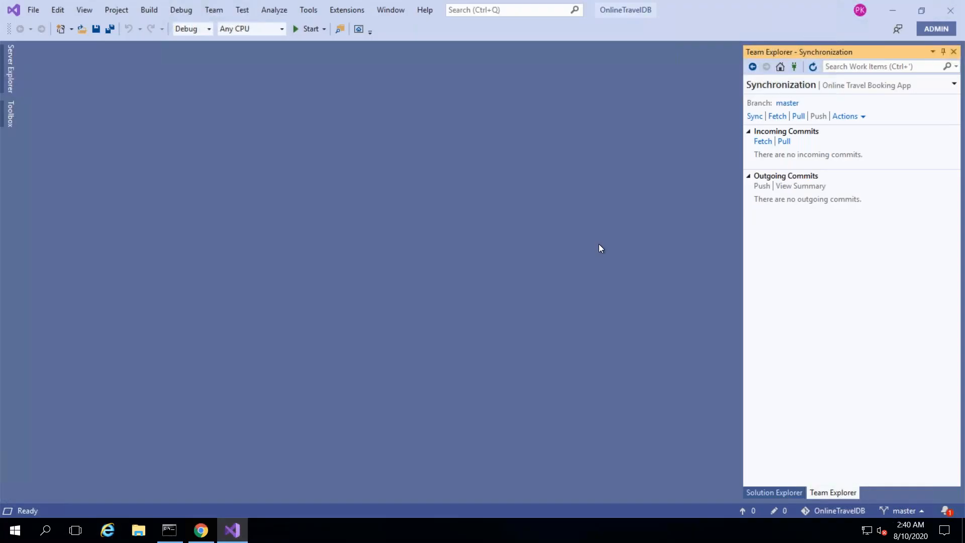
pyautogui.click(953, 52)
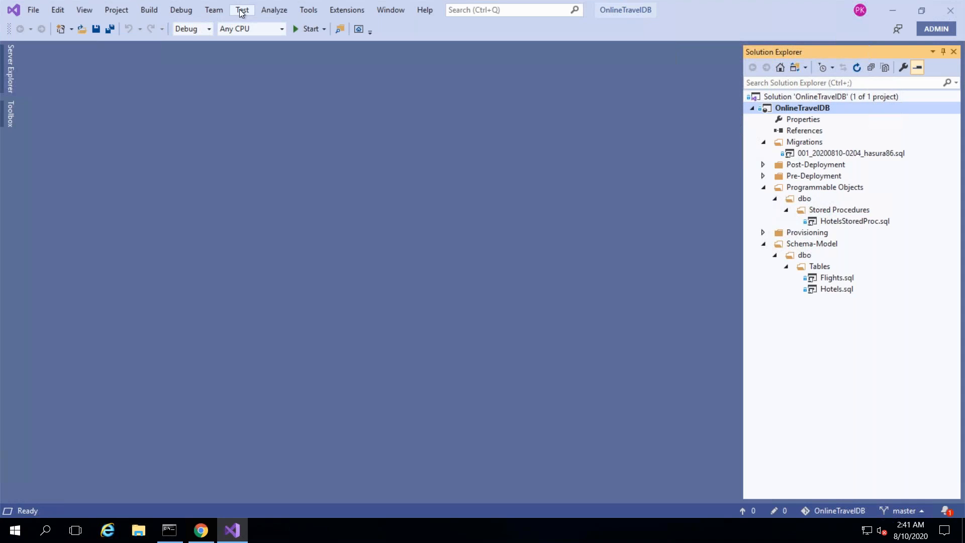
# - Refresh SQL Change Automation to detect Flights deleted, Customer added and Hotels modified in DevOnlineTravelDB
pyautogui.click(309, 11)
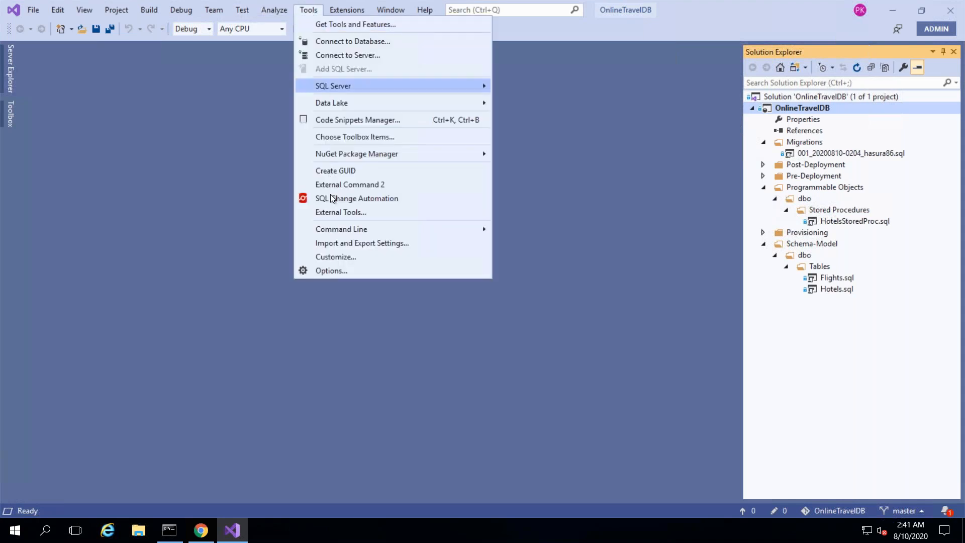
pyautogui.click(372, 199)
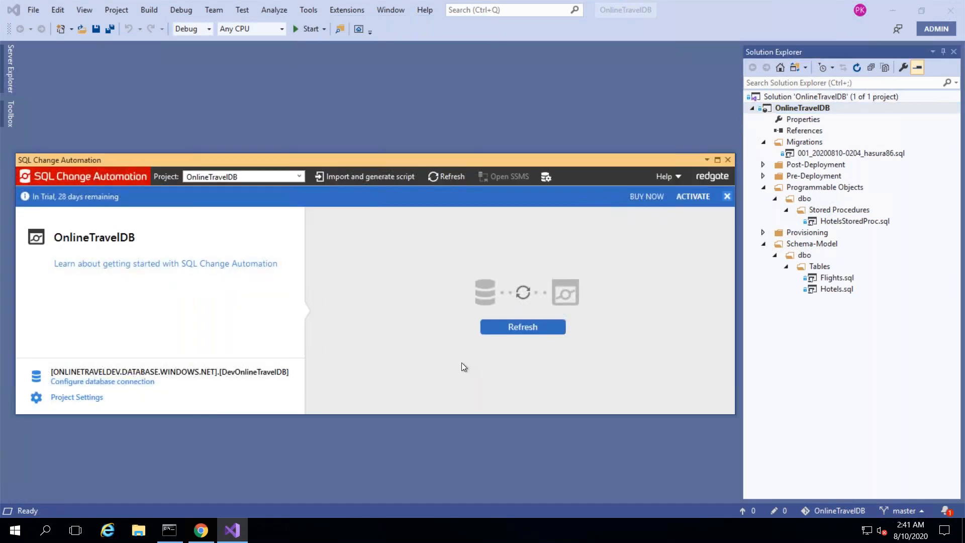
pyautogui.click(498, 326)
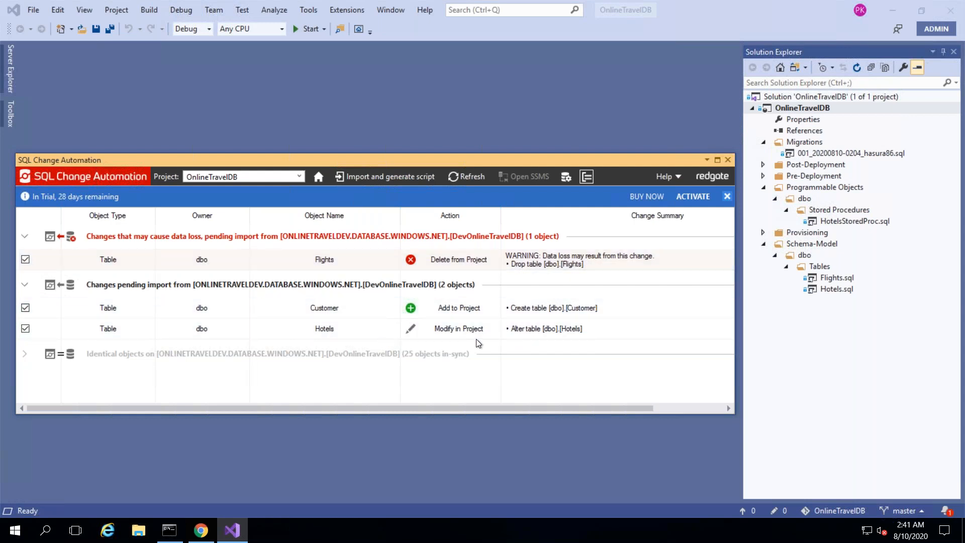
# - Select the dev changes, including the Flights deletion, import them, and re-check the dev database
pyautogui.click(527, 265)
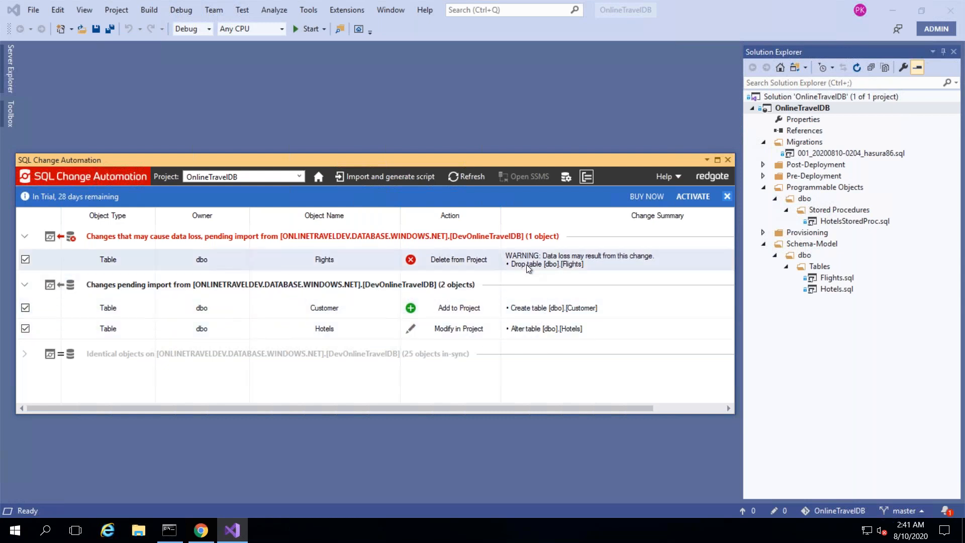
pyautogui.click(383, 175)
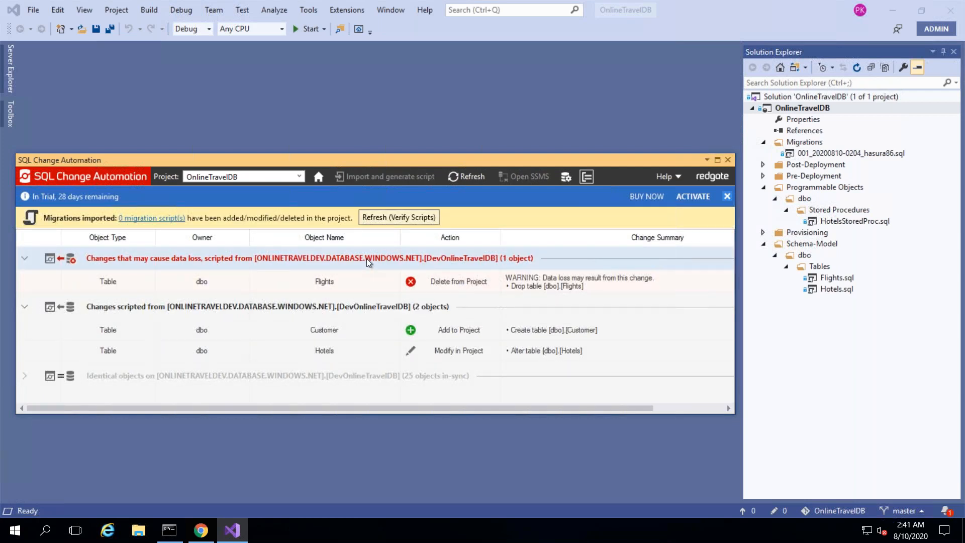
pyautogui.click(391, 218)
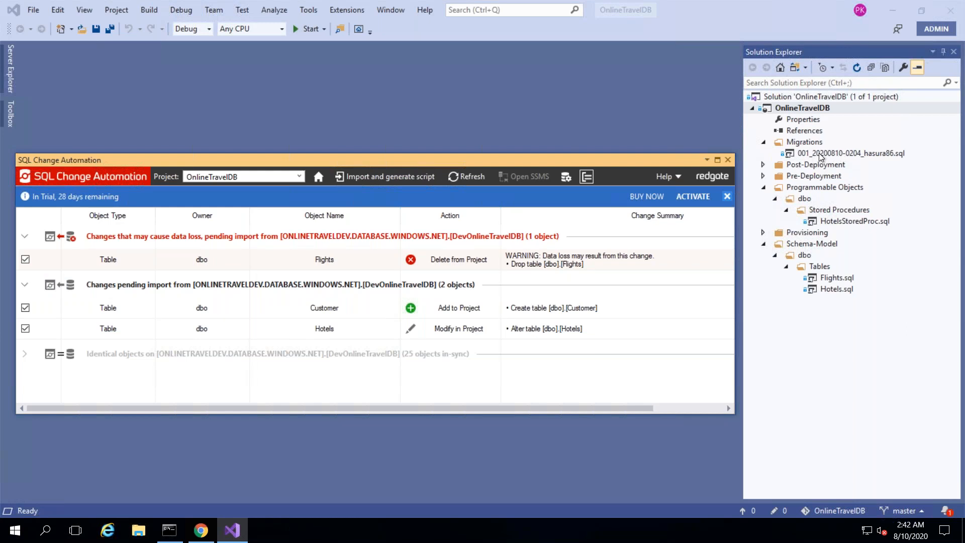
pyautogui.click(656, 236)
pyautogui.click(391, 259)
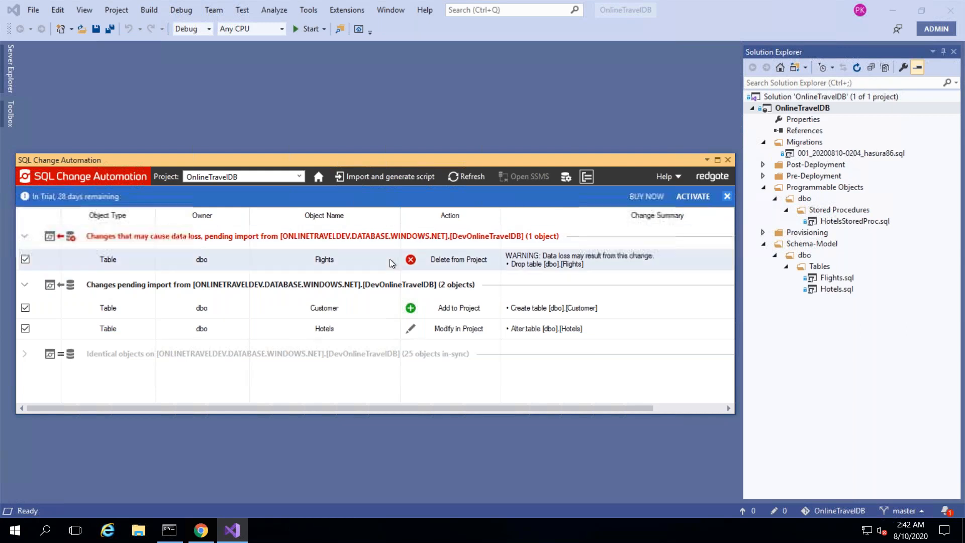
pyautogui.click(463, 178)
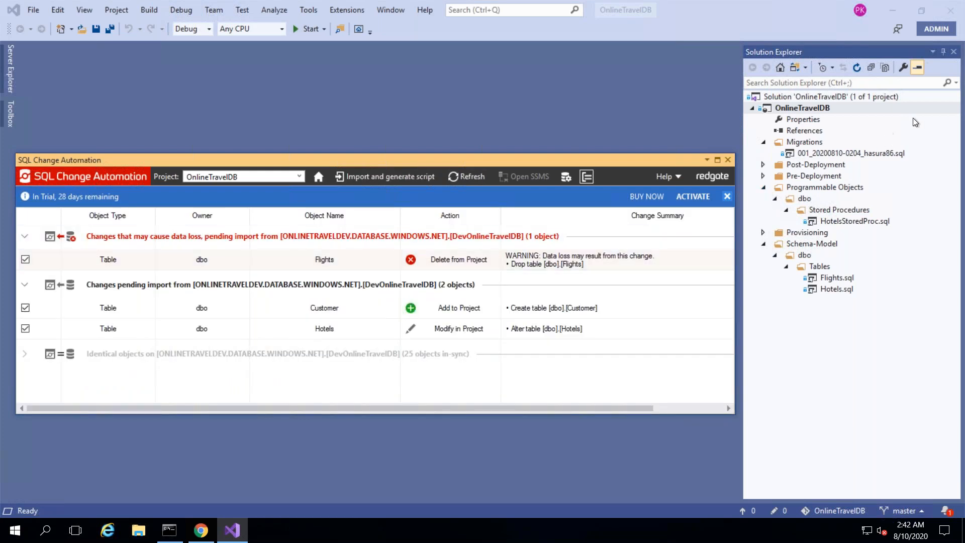
# - Reopen Solution Explorer and import the changes again to generate the 002 migration script
pyautogui.click(954, 52)
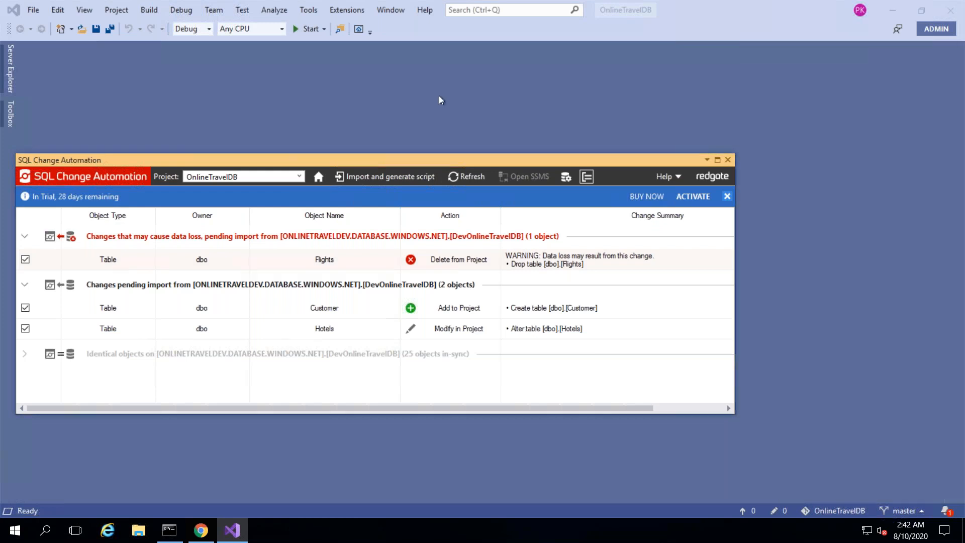
pyautogui.click(90, 12)
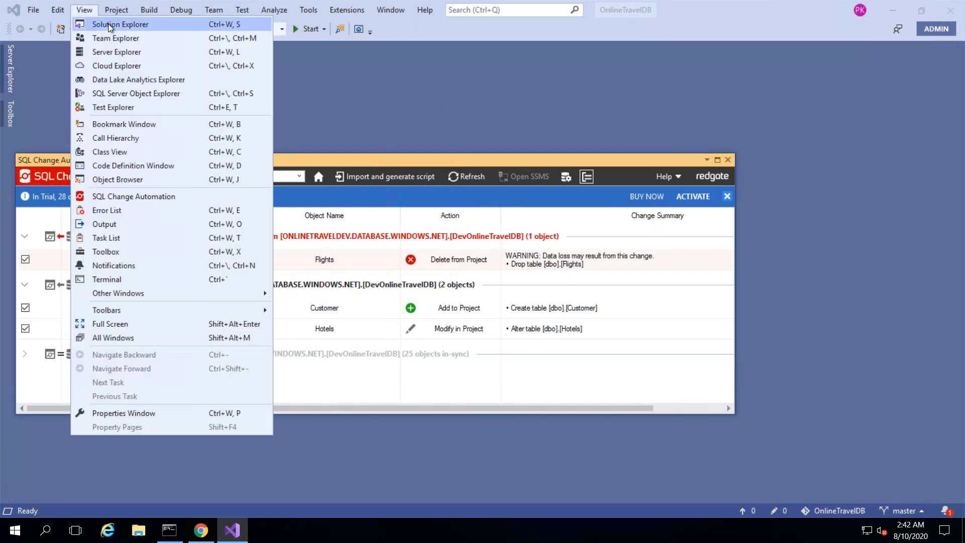
pyautogui.click(109, 26)
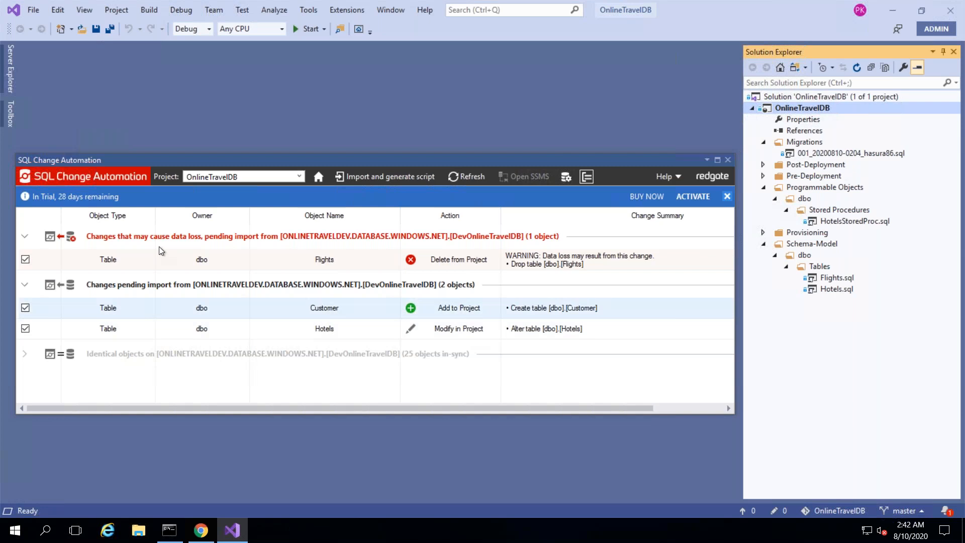
pyautogui.click(357, 179)
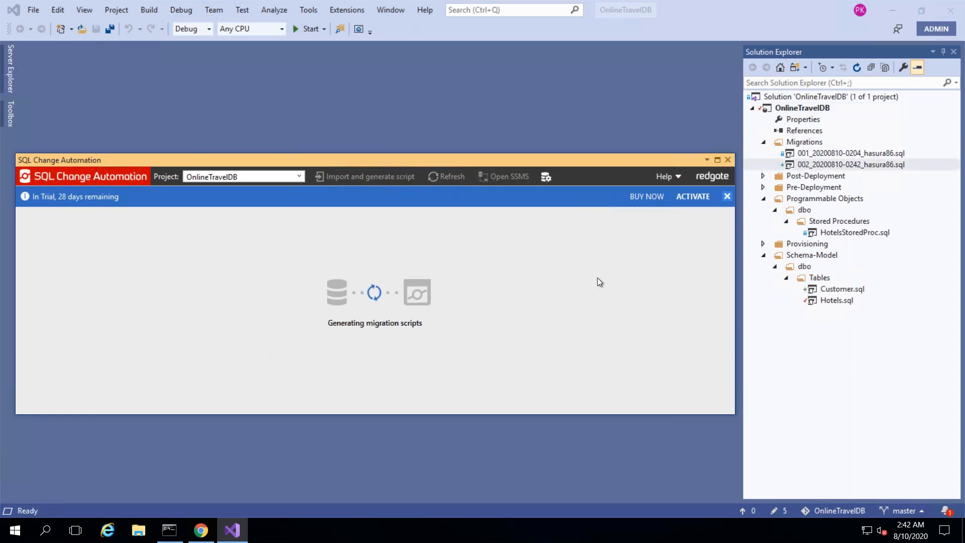
# - Open and verify the 002 migration script, then close SQL Change Automation to view its contents
pyautogui.click(800, 165)
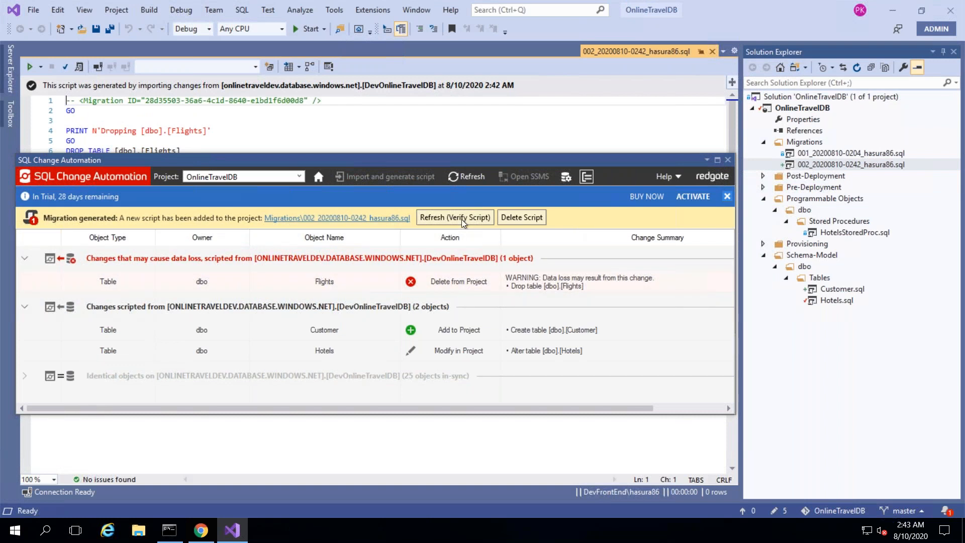
pyautogui.click(462, 218)
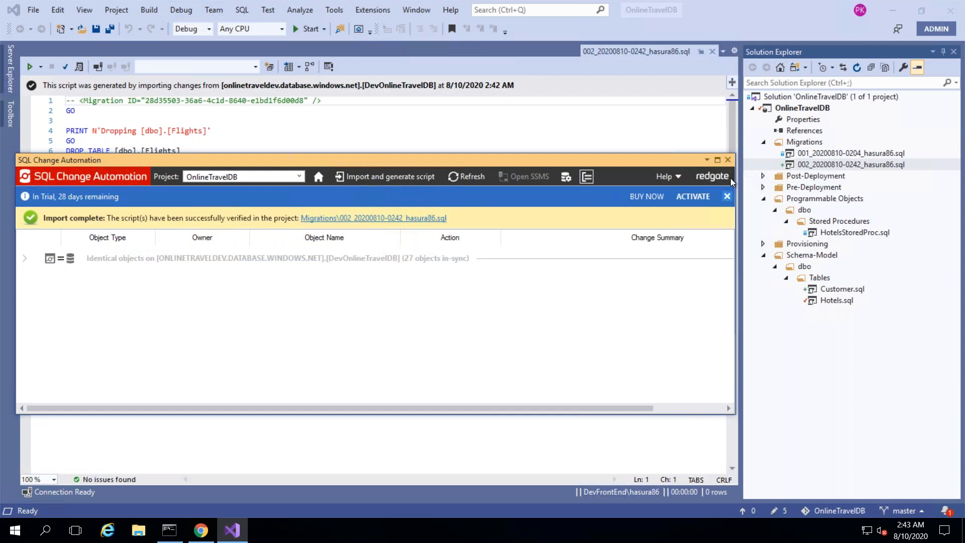
pyautogui.click(728, 160)
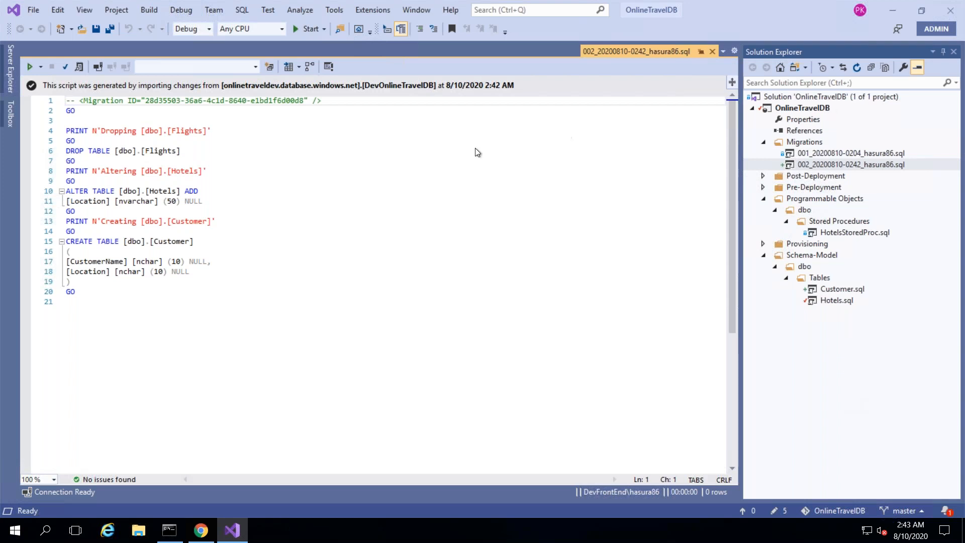
# - Commit all pending changes with message 'db updates' and push them to origin/master
pyautogui.click(78, 14)
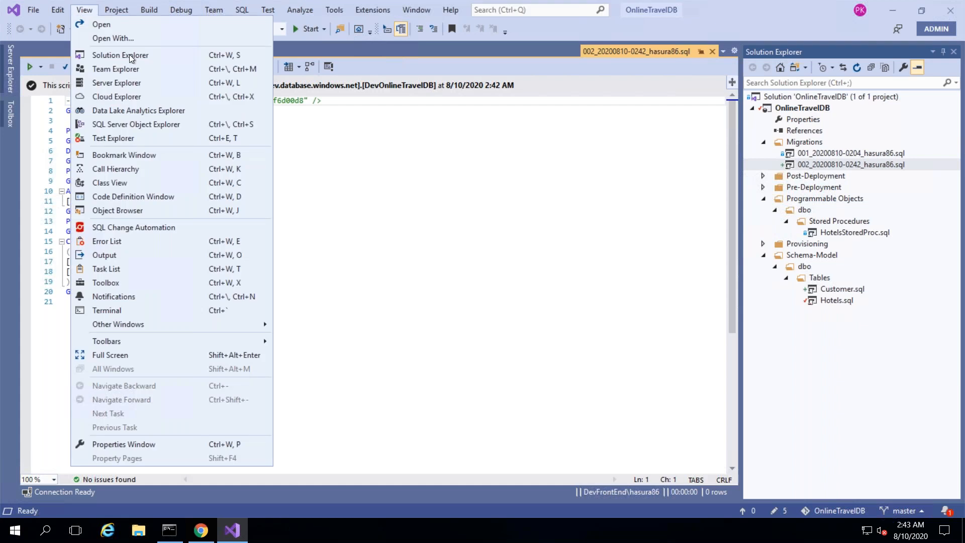
pyautogui.click(135, 68)
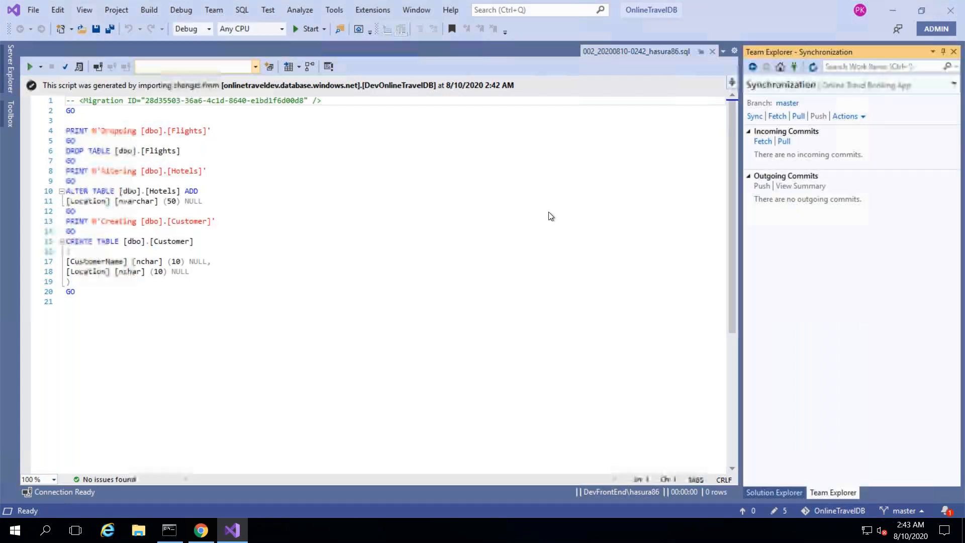
pyautogui.click(780, 69)
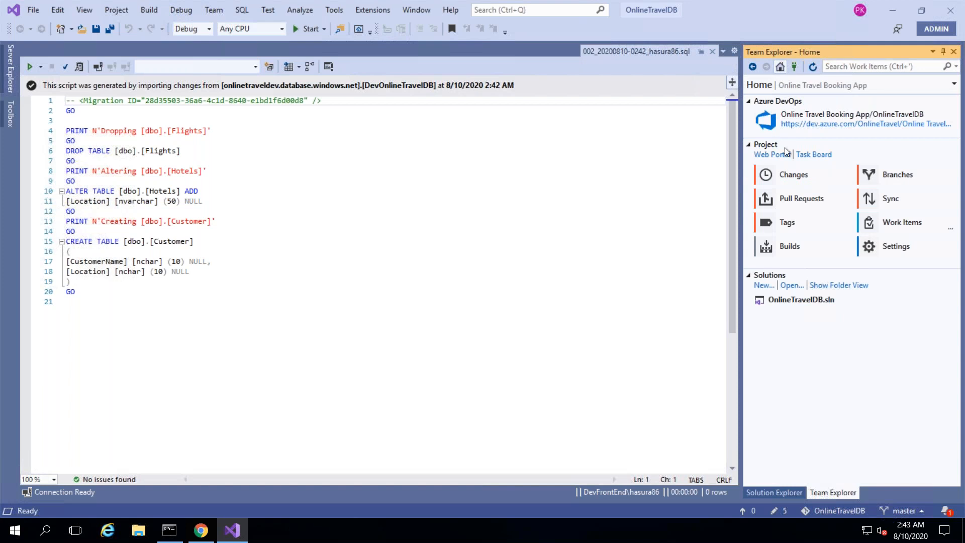
pyautogui.click(794, 176)
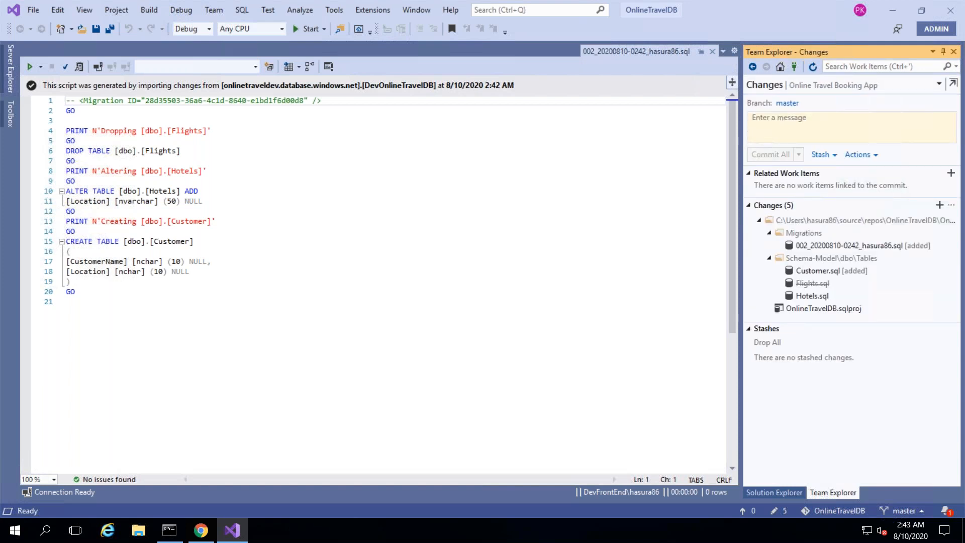
pyautogui.write('db updates')
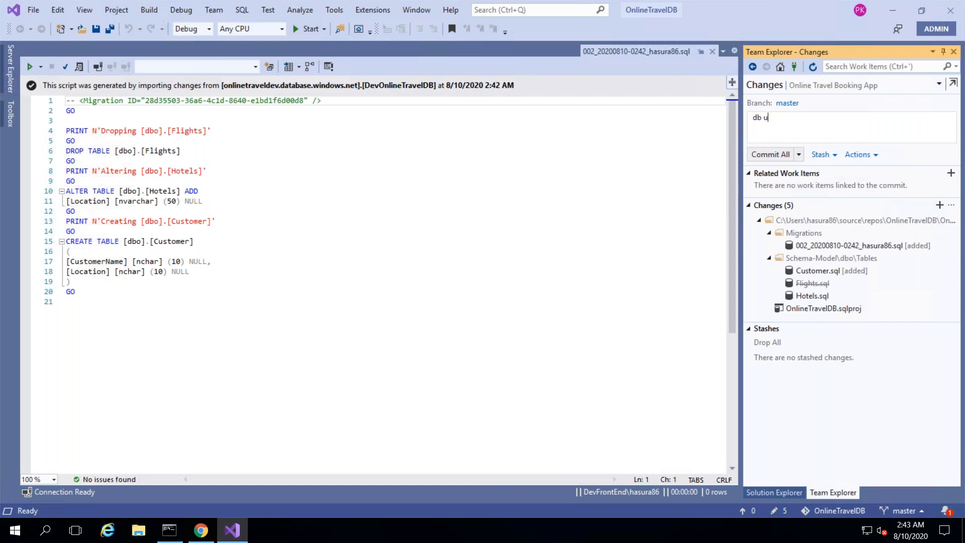
pyautogui.click(798, 155)
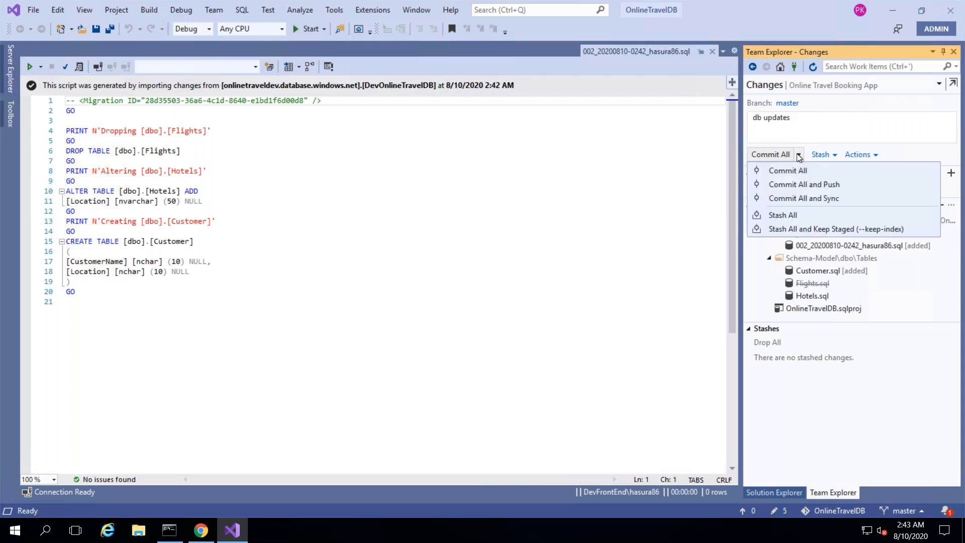
pyautogui.click(797, 183)
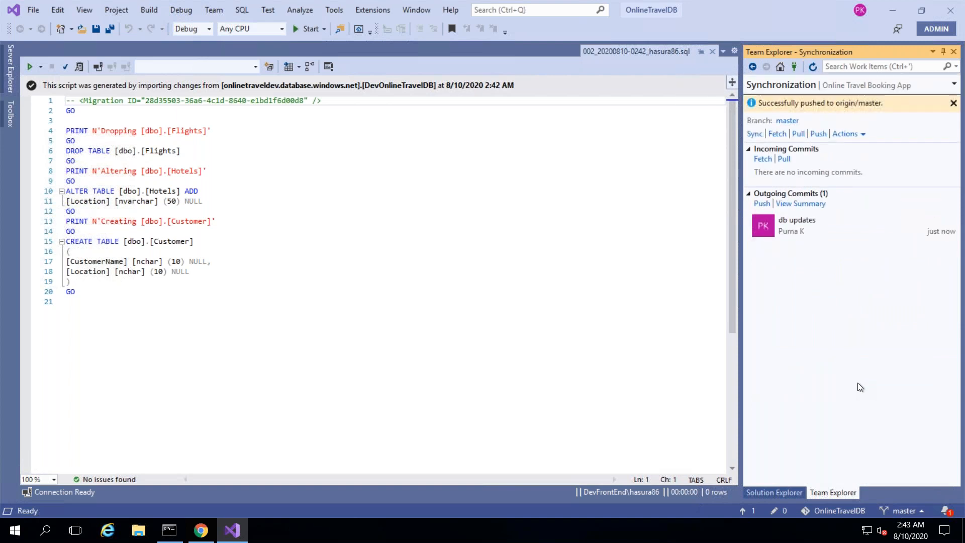
pyautogui.click(767, 494)
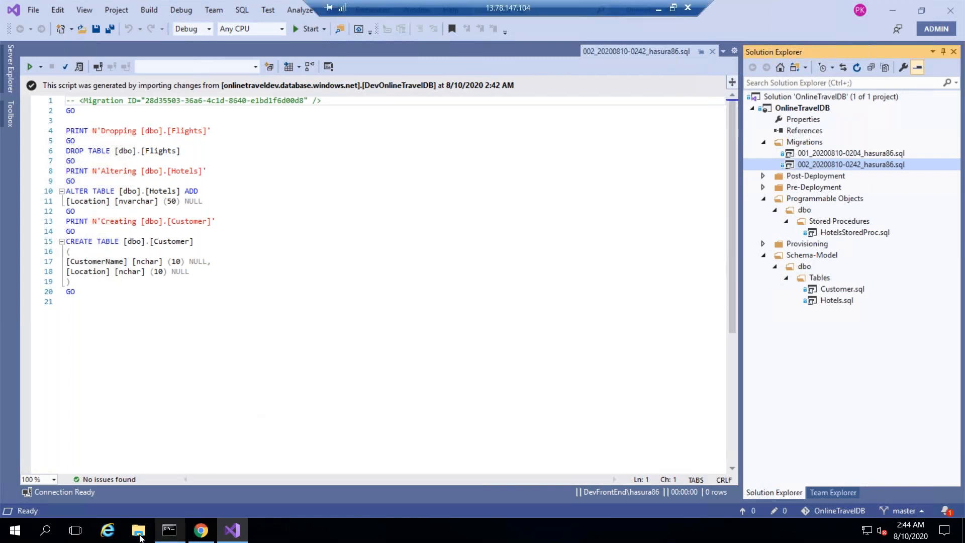
# - Run the Online Travel Booking App-.NET Desktop-CI (1) pipeline with default settings
pyautogui.click(205, 537)
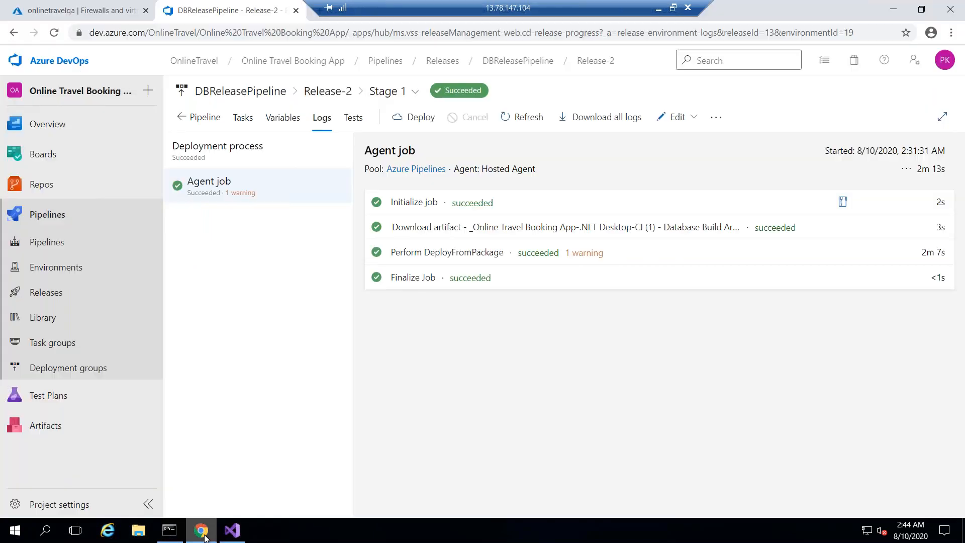
pyautogui.click(59, 244)
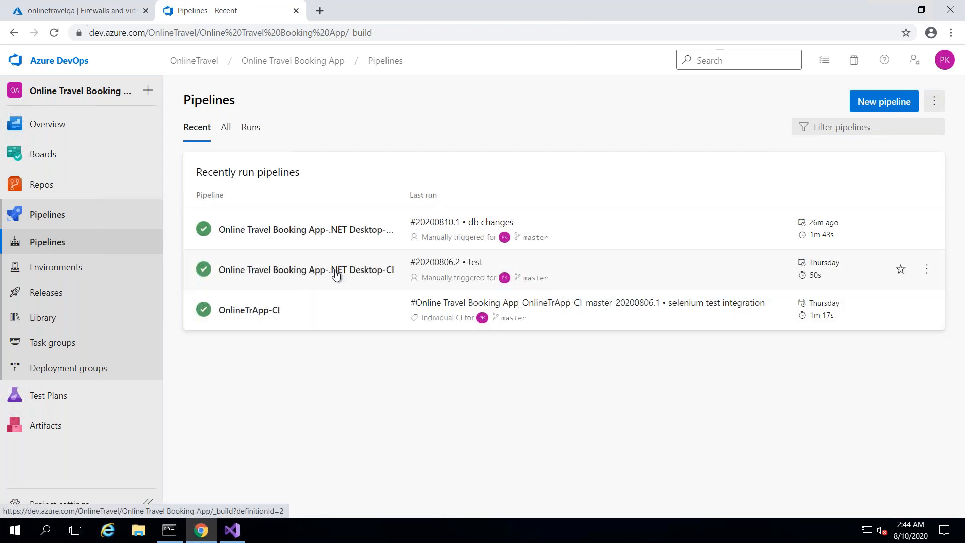
pyautogui.click(332, 237)
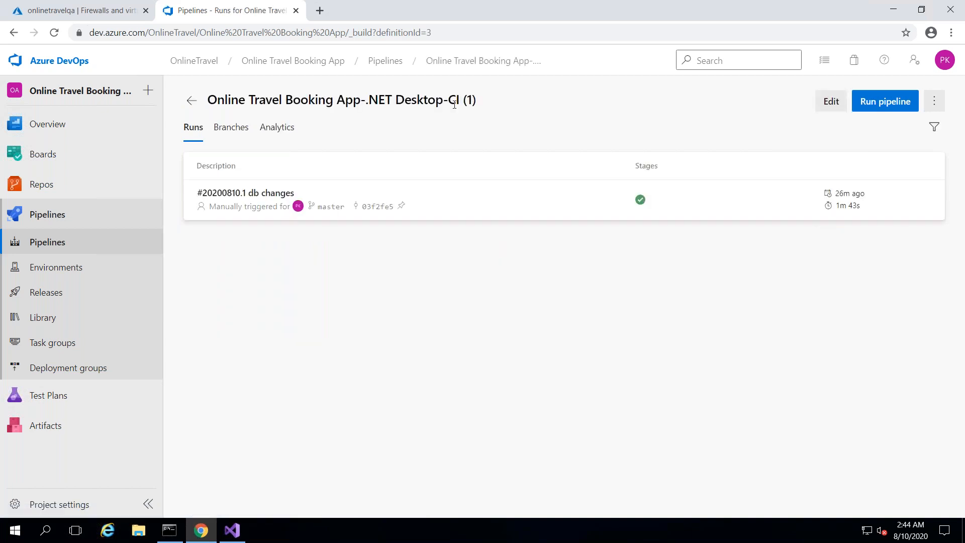
pyautogui.click(885, 108)
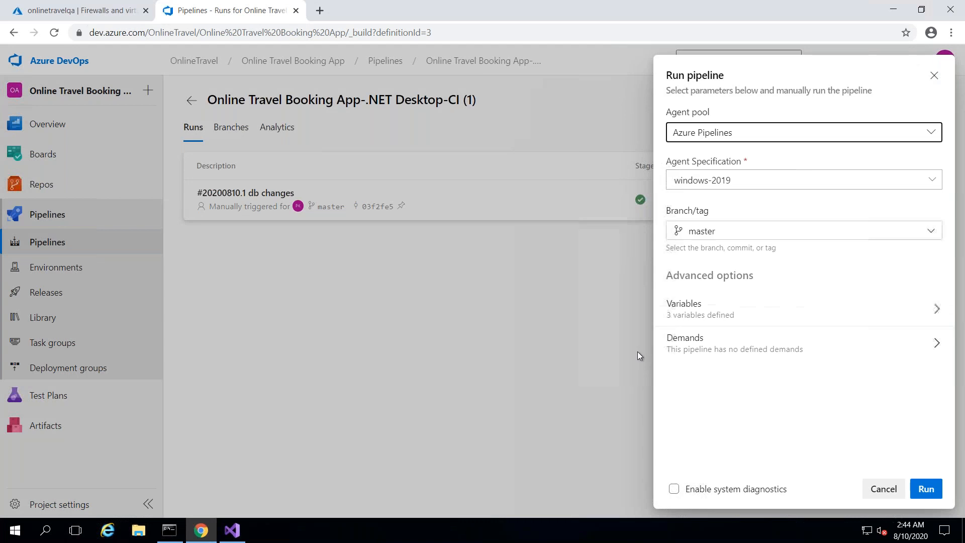
pyautogui.click(927, 489)
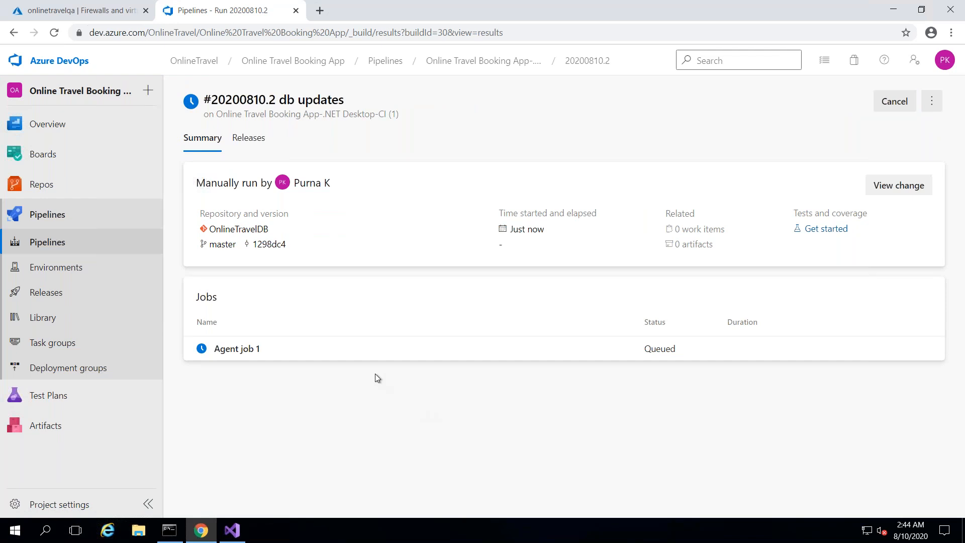
pyautogui.click(365, 358)
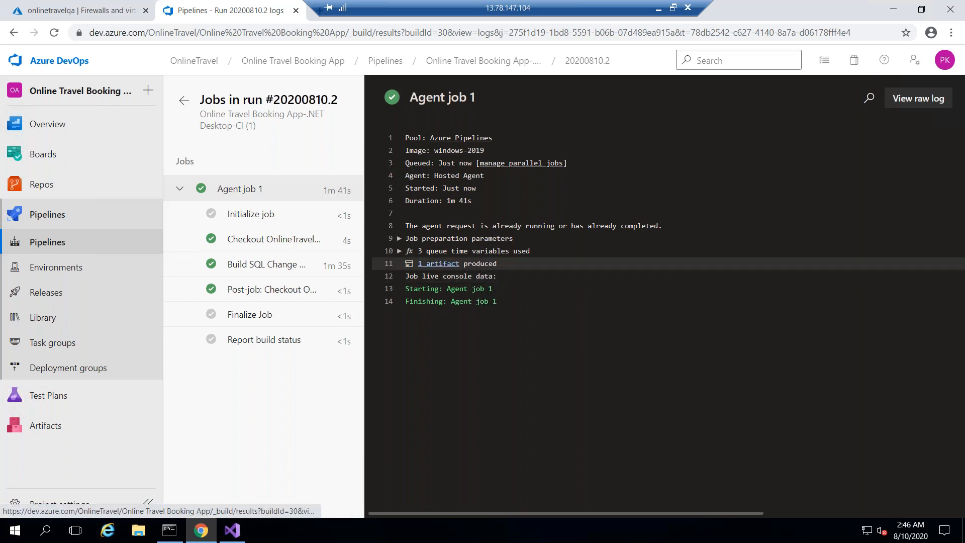
# - After Agent job 1 of run 20200810.2 completes, view its single produced artifact
pyautogui.click(439, 263)
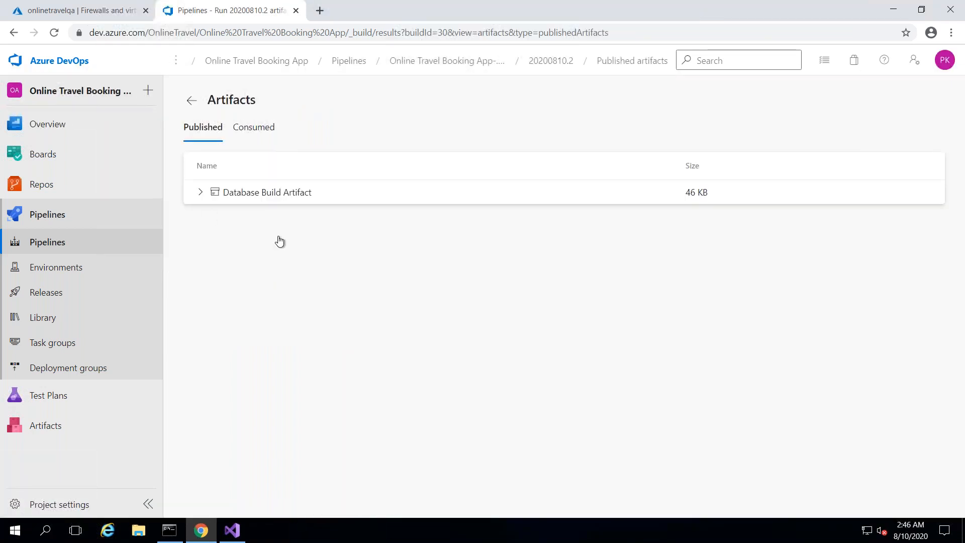
# - Inspect DBReleasePipeline's Stage 1 Perform DeployFromPackage task targeting QAonlinetraveldb on onlinetravelqa
pyautogui.click(199, 193)
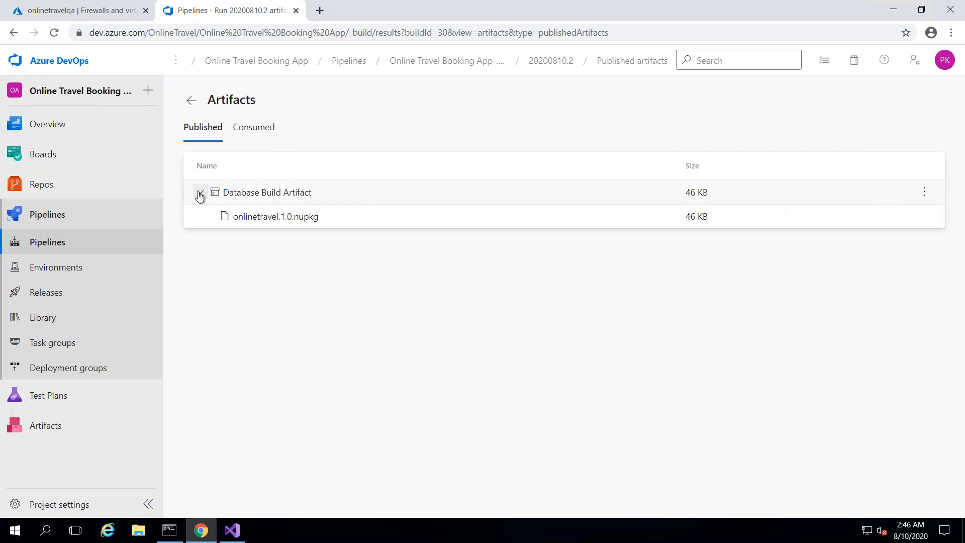
pyautogui.click(51, 295)
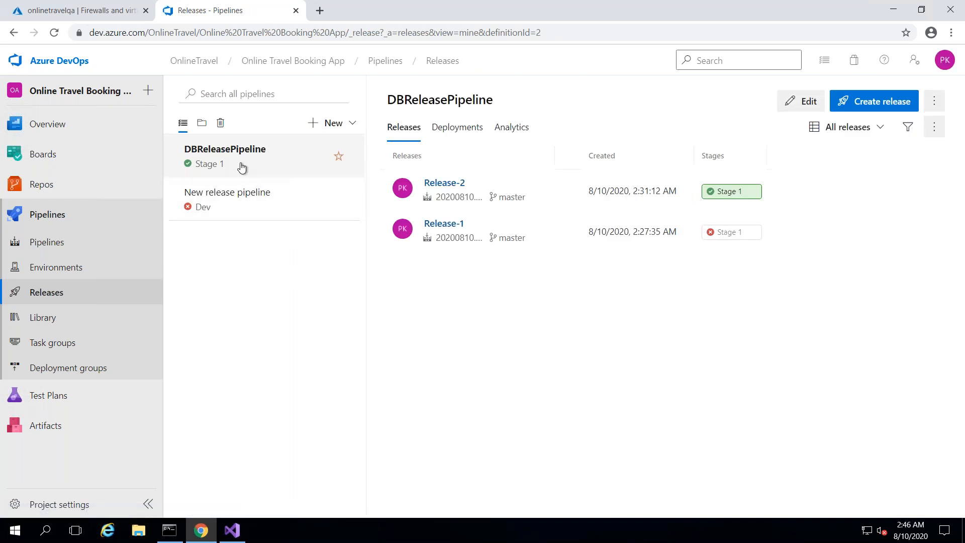
pyautogui.click(806, 103)
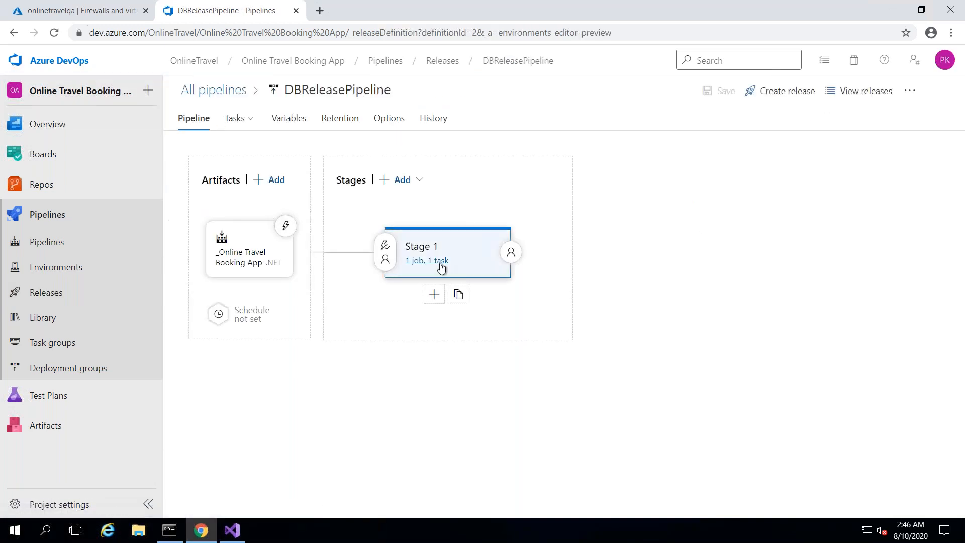
pyautogui.click(443, 262)
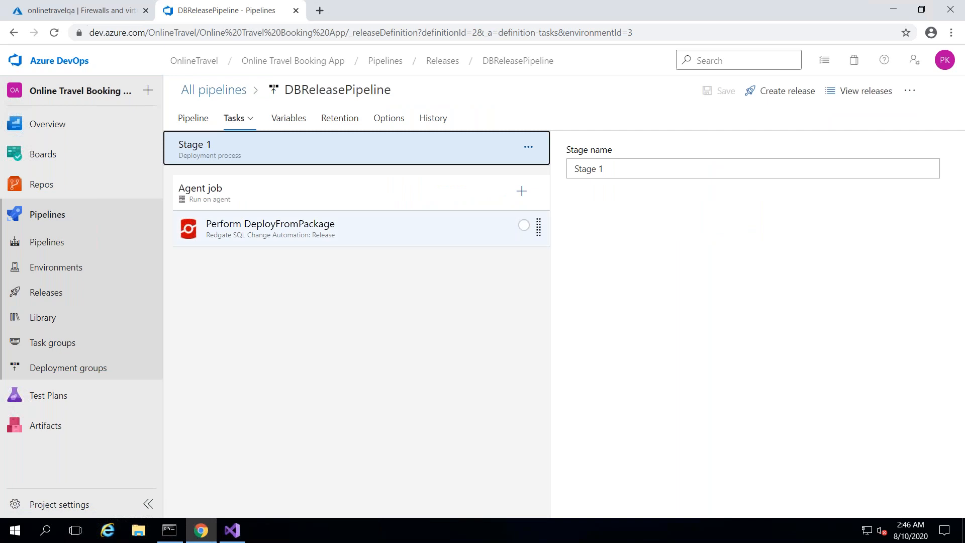
pyautogui.click(396, 230)
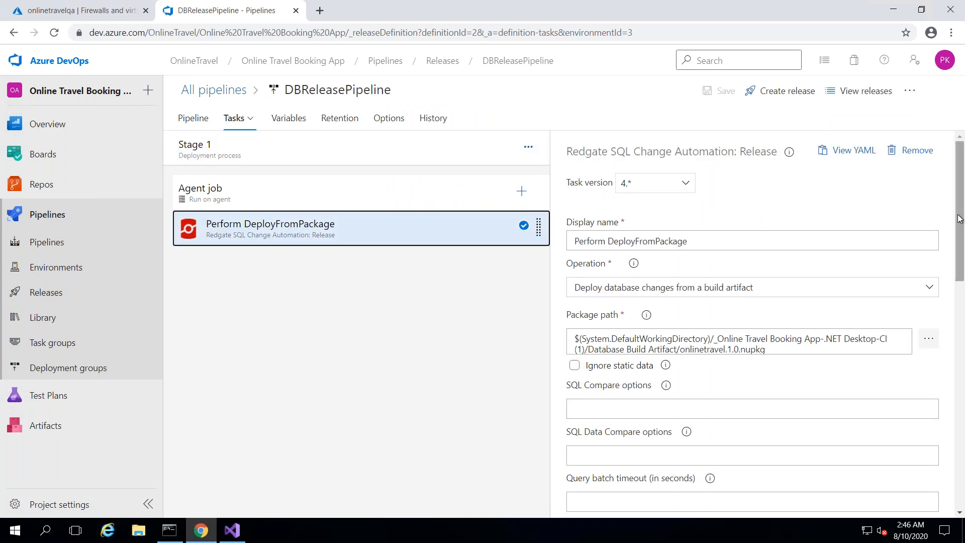
pyautogui.scroll(-8, 964, 281)
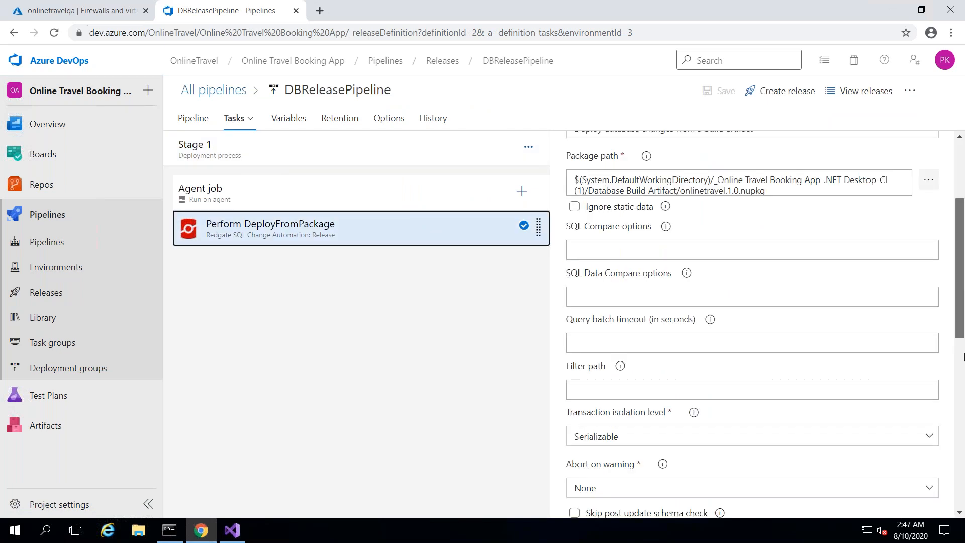
# - Create Release-3 from build 20200810.2 with Stage 1 set to manual, and open it
pyautogui.scroll(-1, 964, 425)
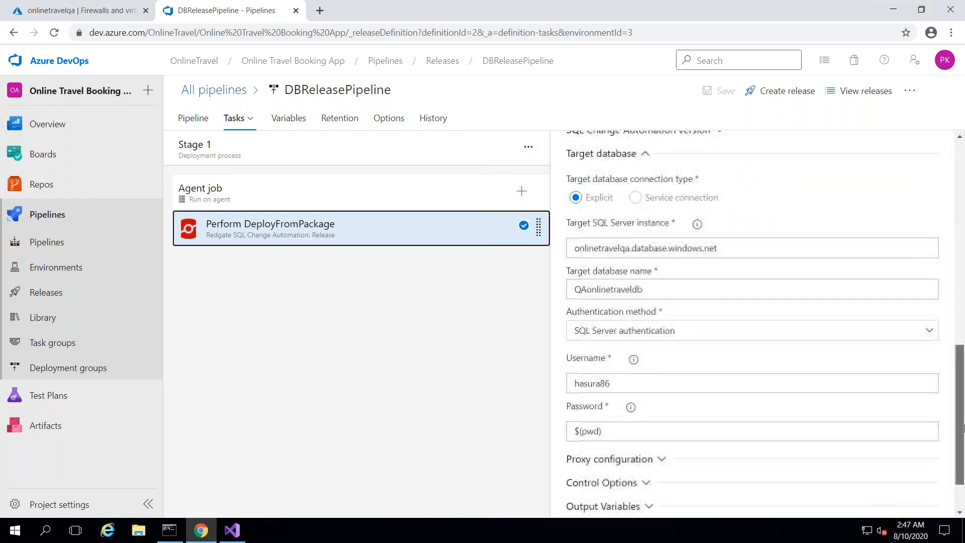
pyautogui.scroll(10, 964, 301)
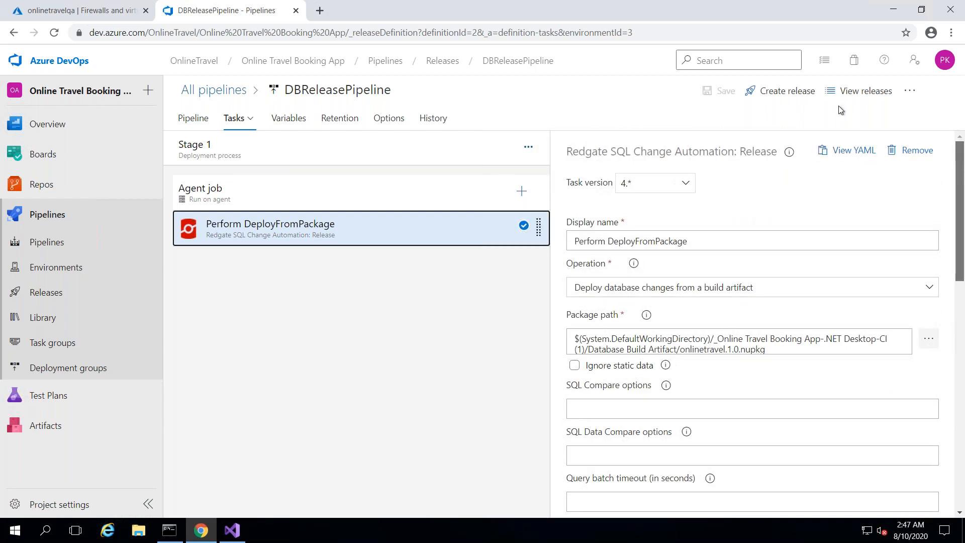
pyautogui.click(798, 96)
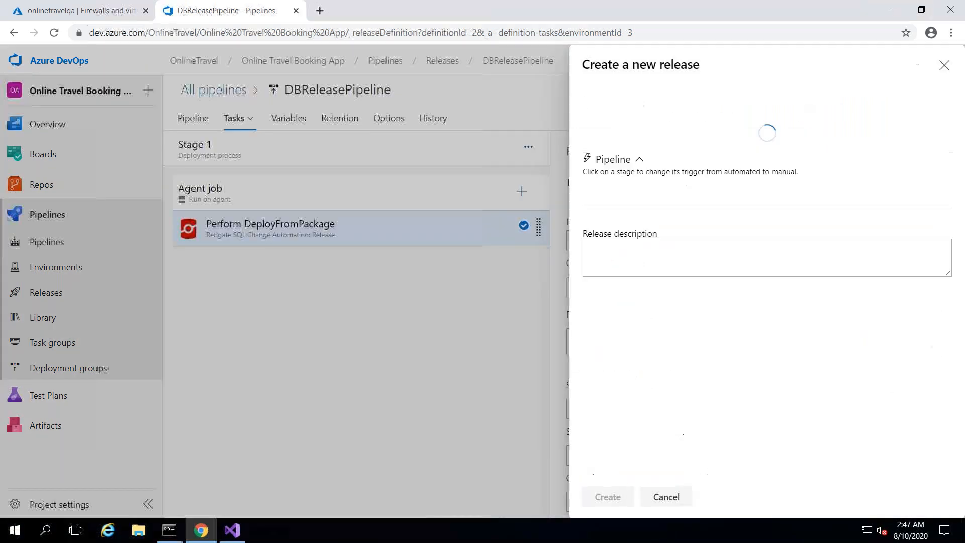
pyautogui.click(654, 160)
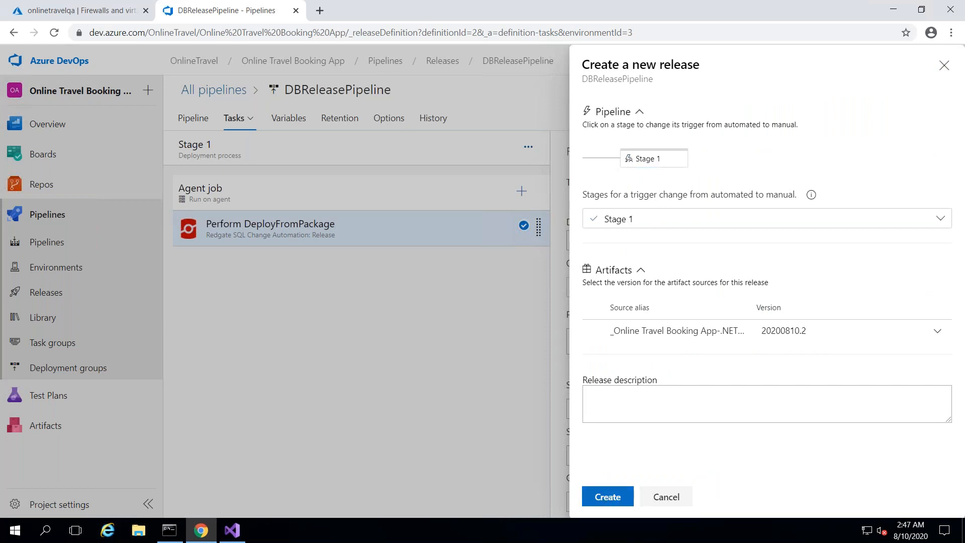
pyautogui.click(608, 496)
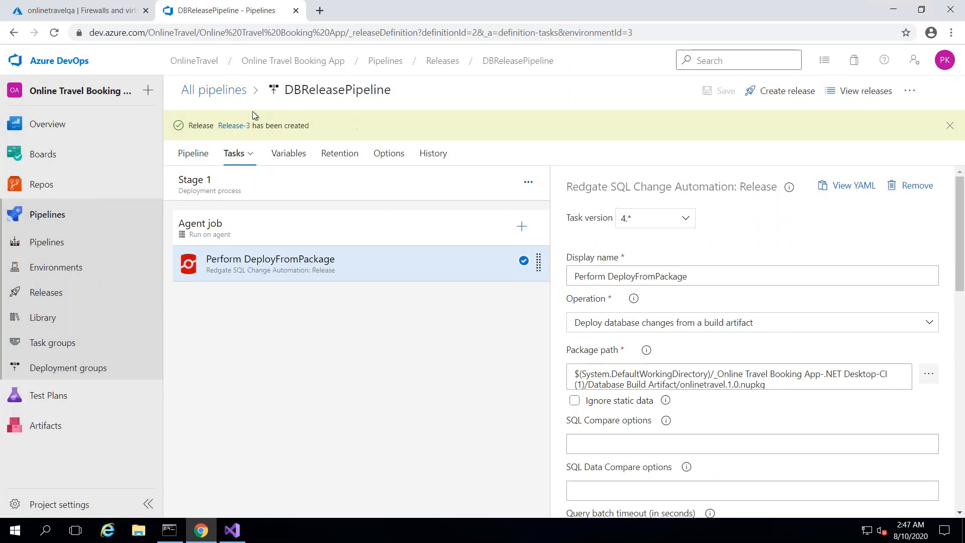
pyautogui.click(235, 125)
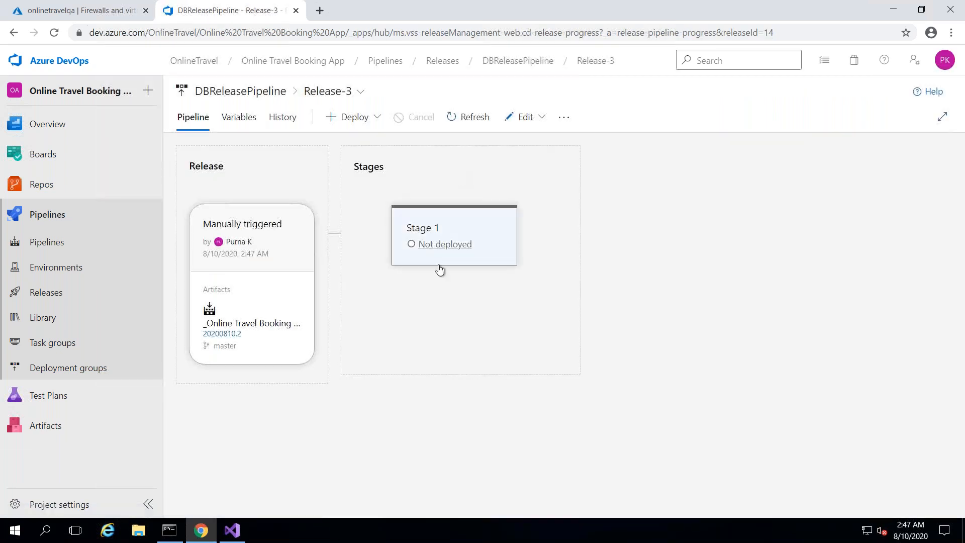
pyautogui.moveTo(440, 270)
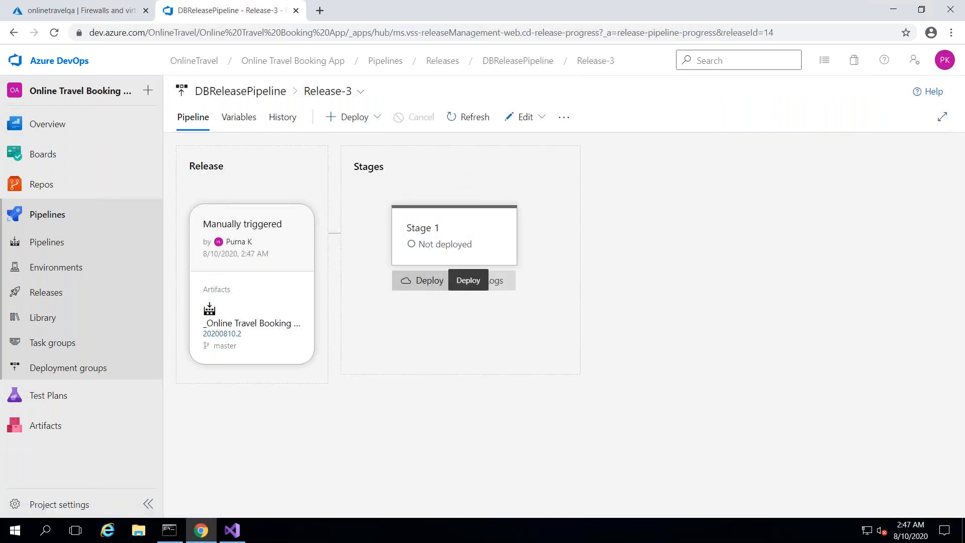
# - Deploy Release-3 to Stage 1 and follow the DeployFromPackage logs
pyautogui.click(437, 280)
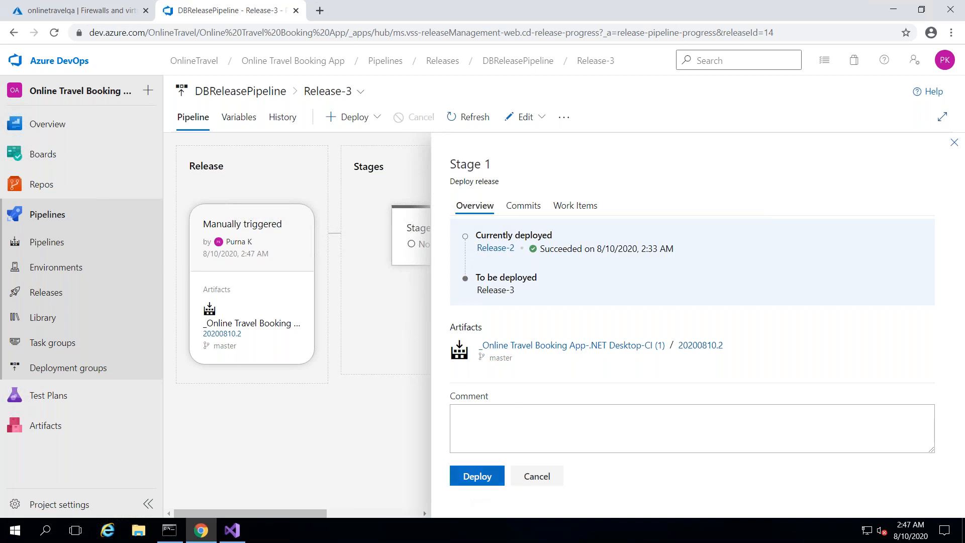
pyautogui.click(477, 476)
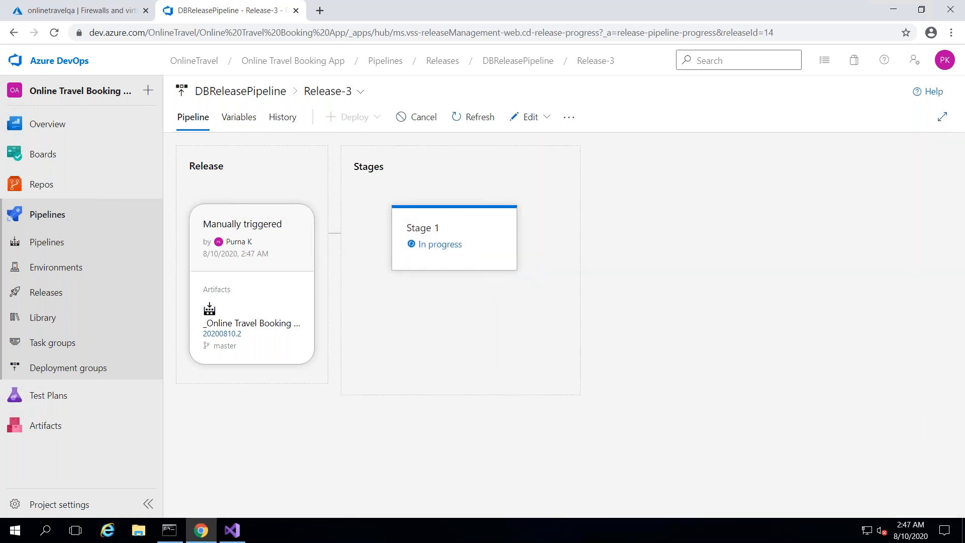
pyautogui.moveTo(485, 269)
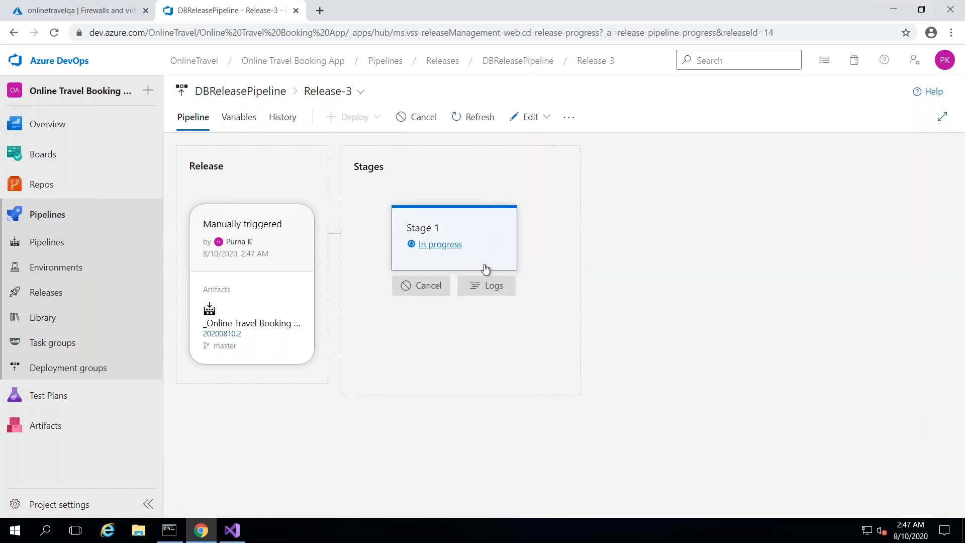
pyautogui.click(489, 300)
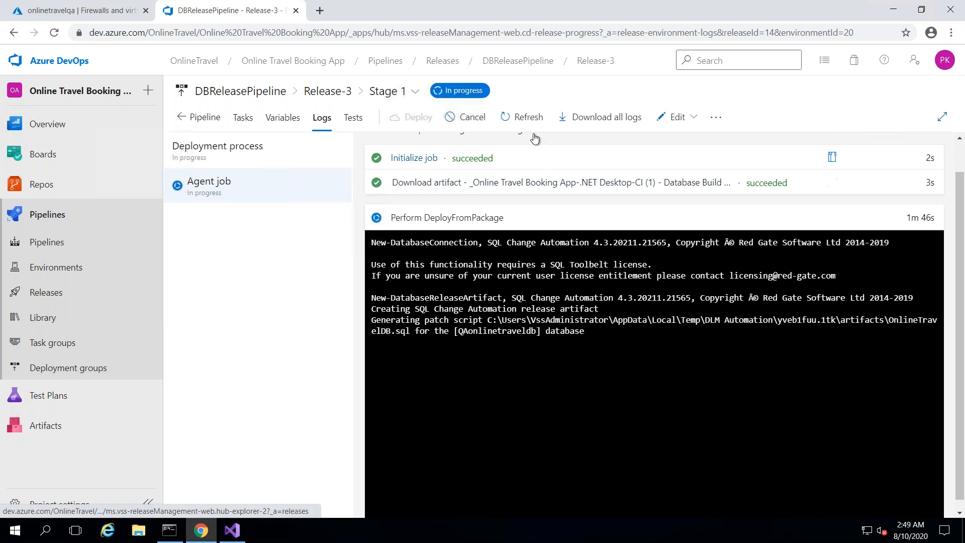
# - Refresh the release logs to confirm Stage 1 Succeeded, then minimize the remote session
pyautogui.click(522, 117)
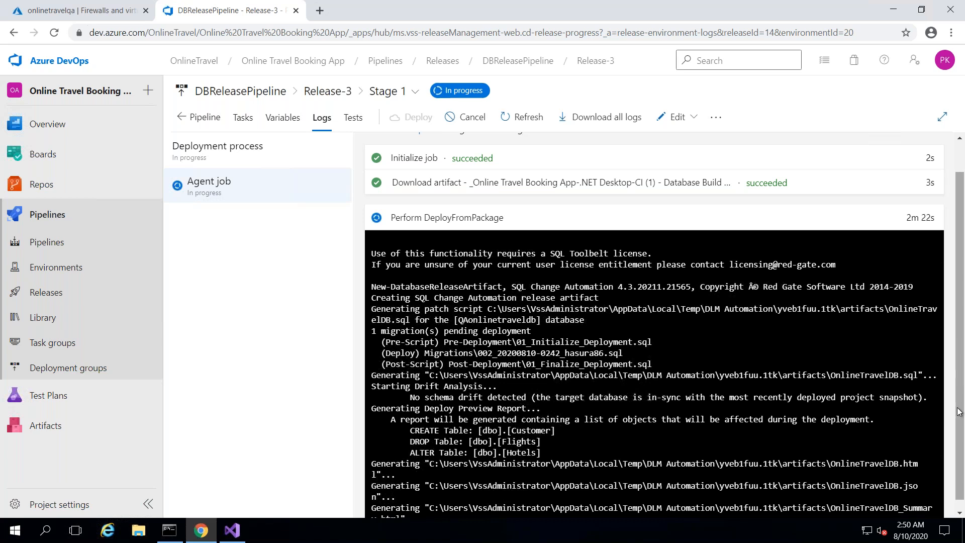
pyautogui.scroll(-1, 962, 412)
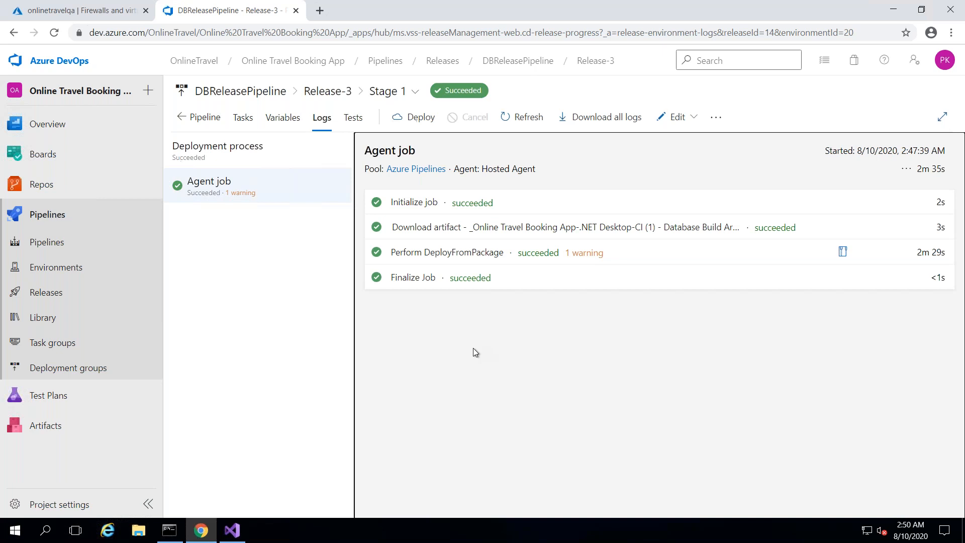
pyautogui.moveTo(468, 5)
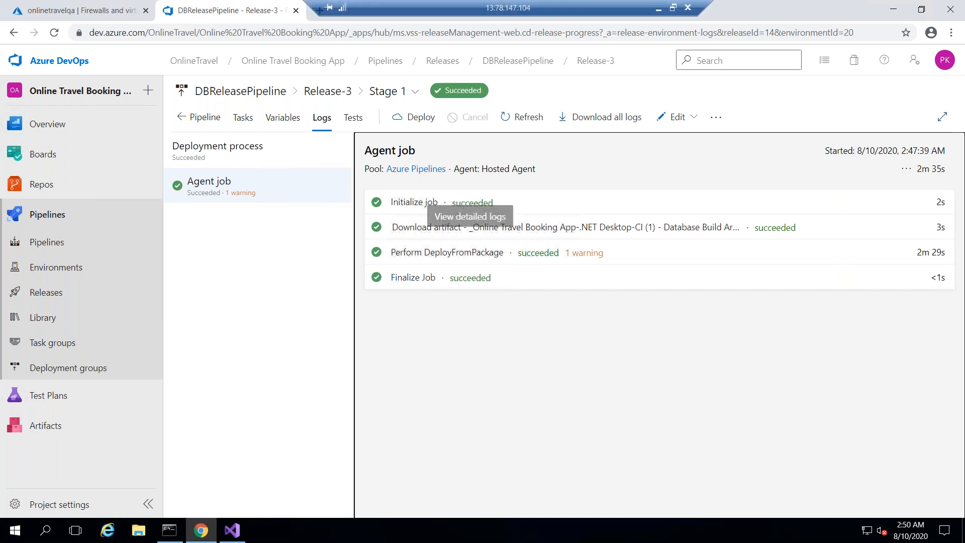
pyautogui.click(658, 7)
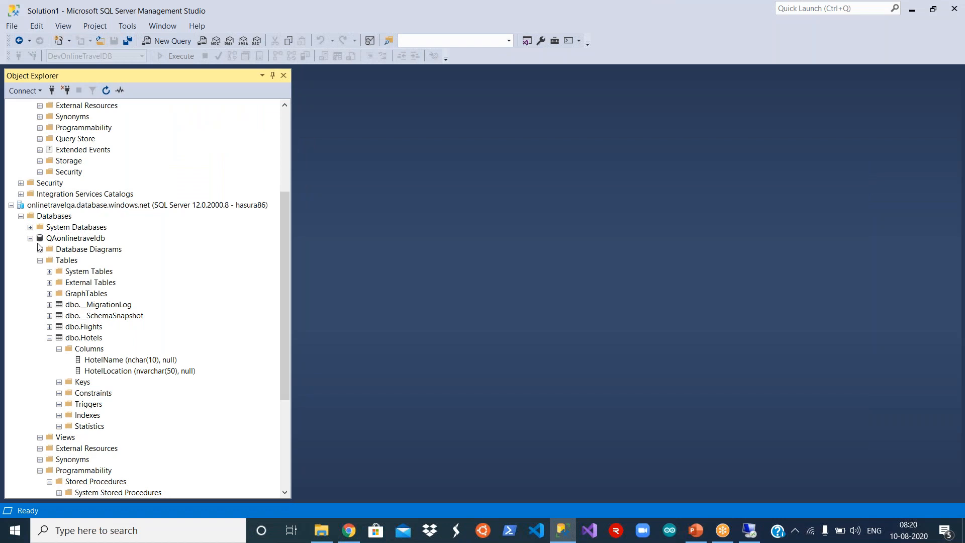
# - Refresh QAonlinetraveldb and expand its Tables to find the new dbo.Customer table
pyautogui.click(82, 241)
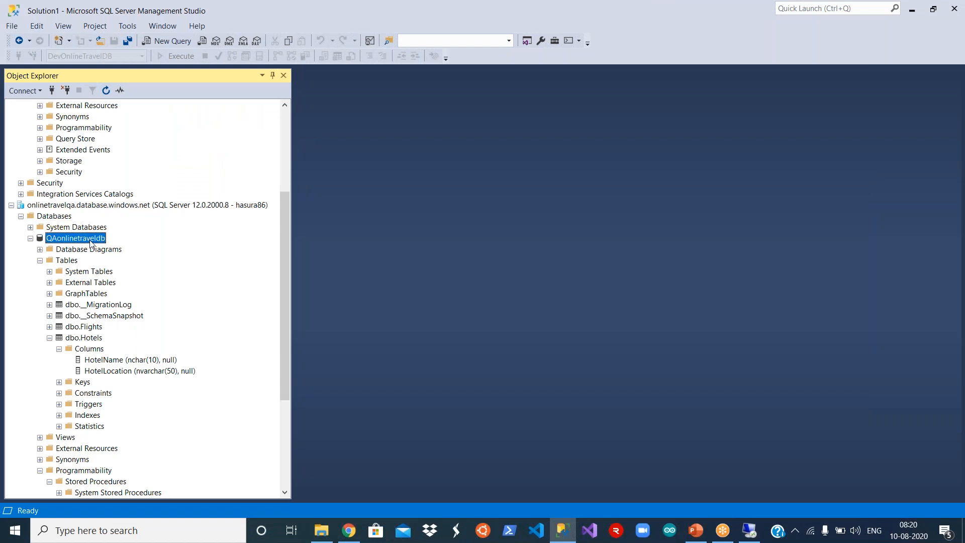
pyautogui.rightClick(91, 244)
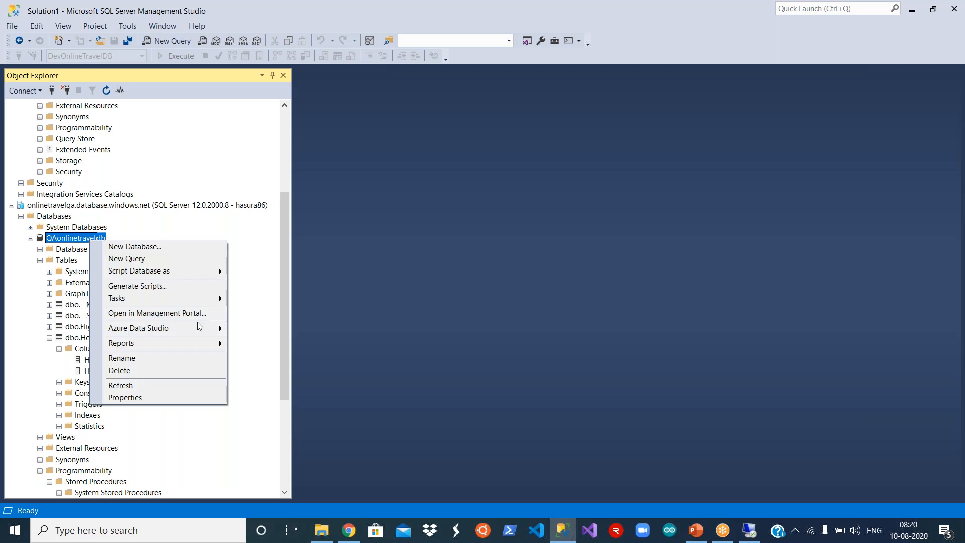
pyautogui.click(134, 385)
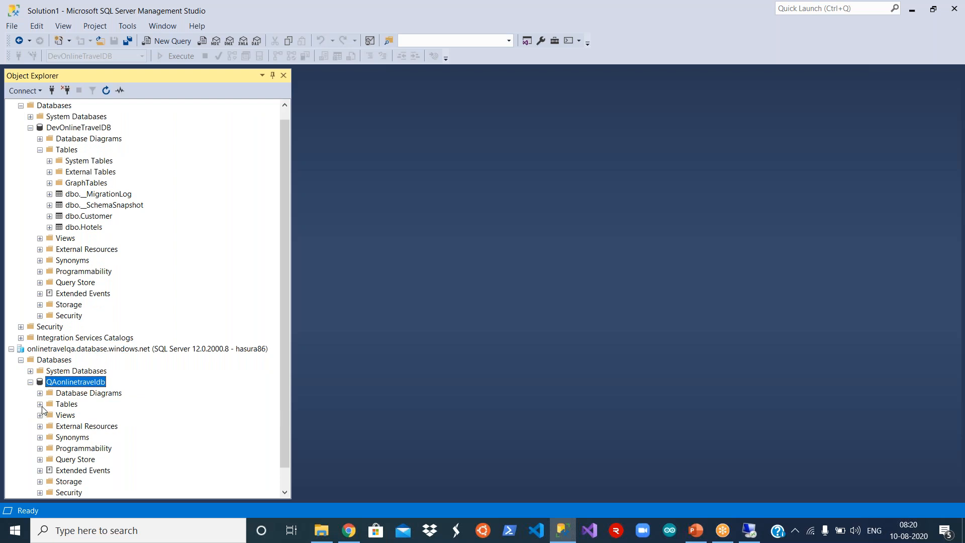
pyautogui.click(40, 405)
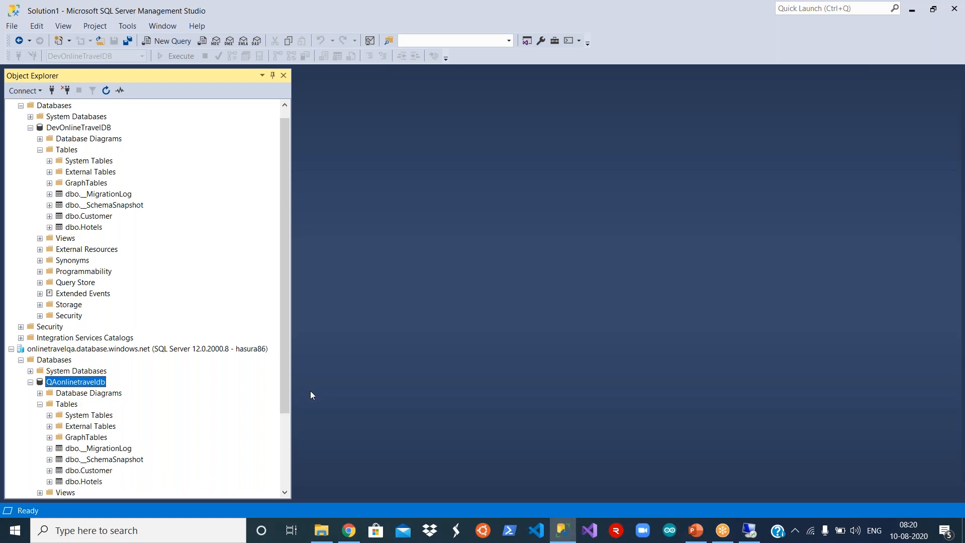
pyautogui.moveTo(287, 382); pyautogui.dragTo(285, 442)
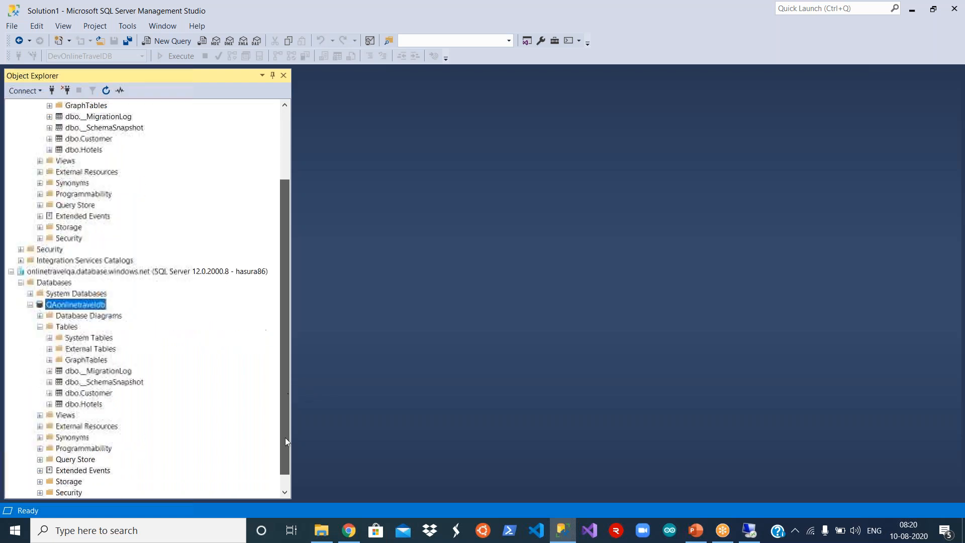
pyautogui.click(93, 394)
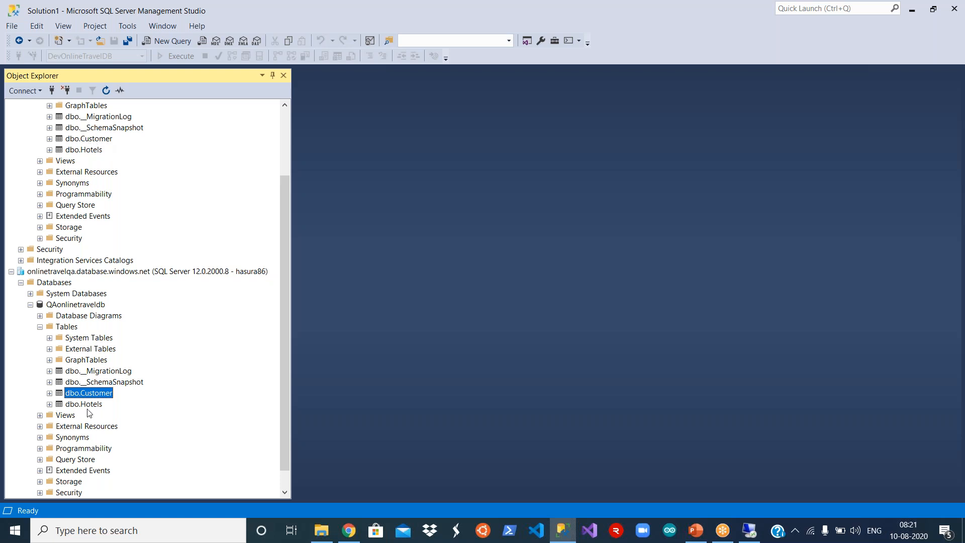
# - Expand dbo.Hotels columns to check the new Location column, then return to the remote session
pyautogui.click(93, 406)
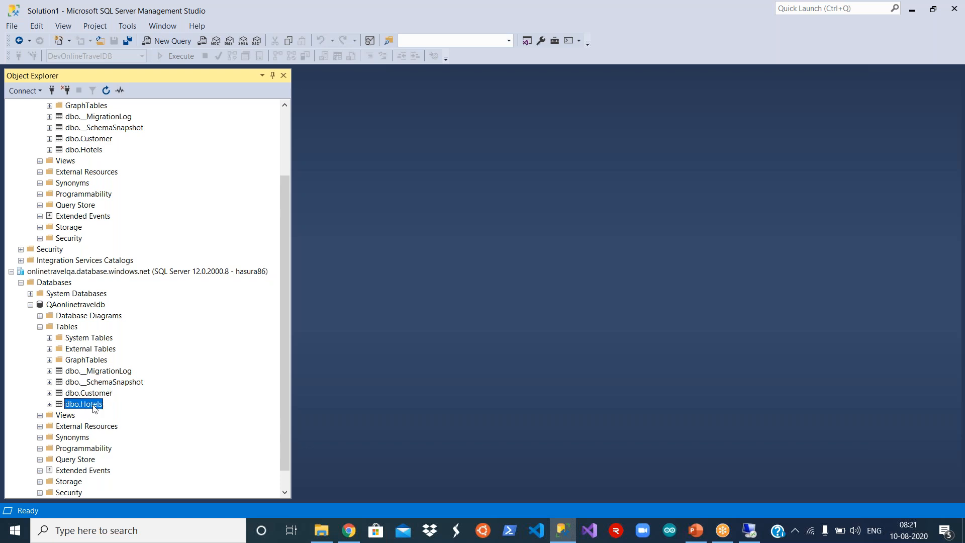
pyautogui.click(49, 404)
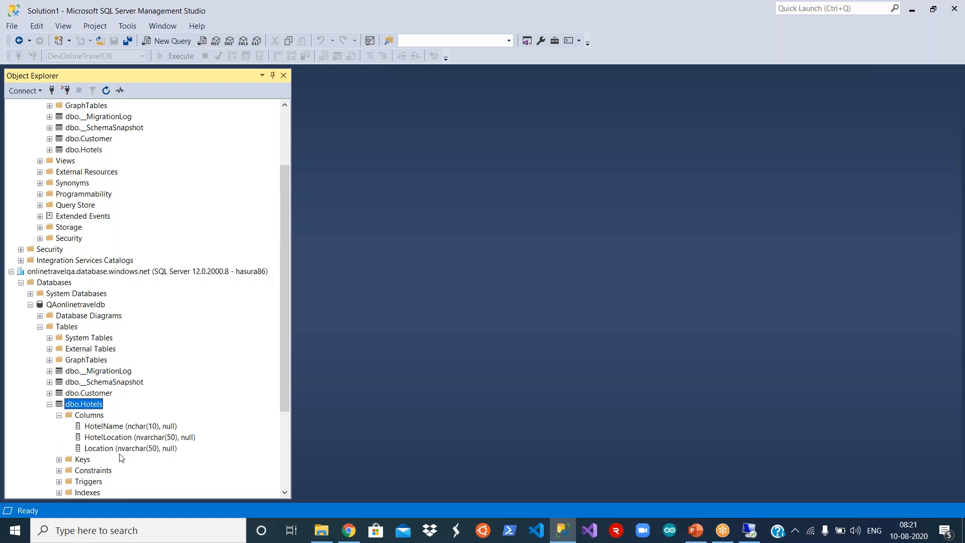
pyautogui.click(131, 449)
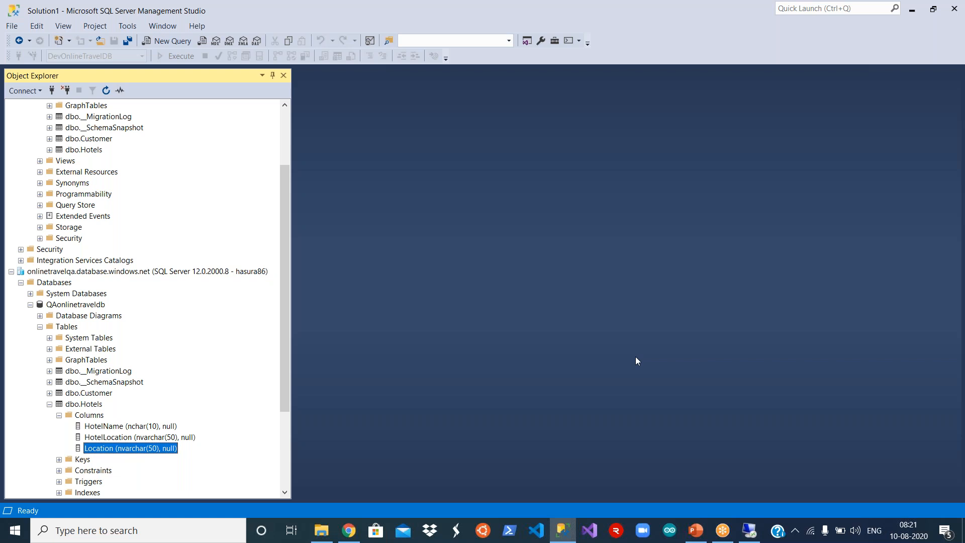
pyautogui.click(751, 525)
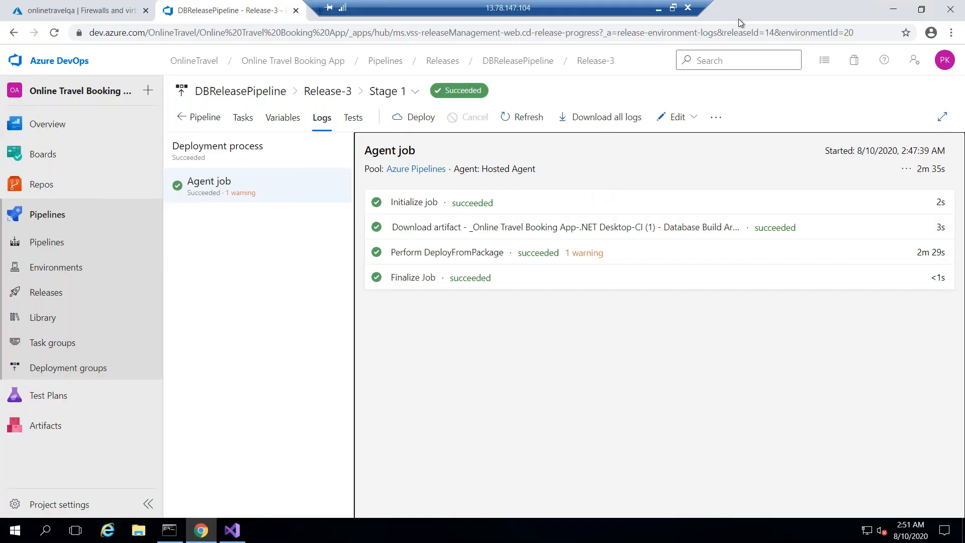
# - Close the VM's browser and Visual Studio, glancing briefly at the local SSMS window
pyautogui.click(950, 12)
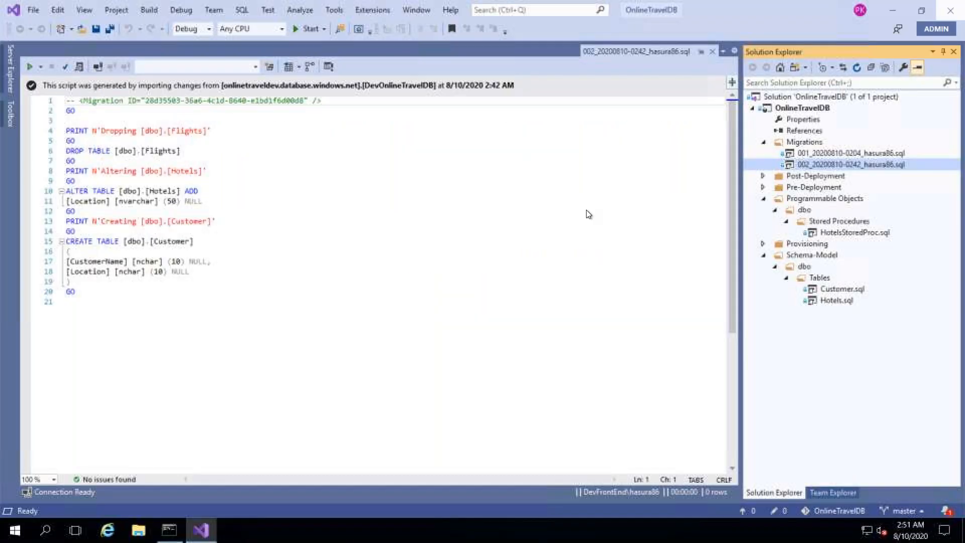
pyautogui.click(950, 10)
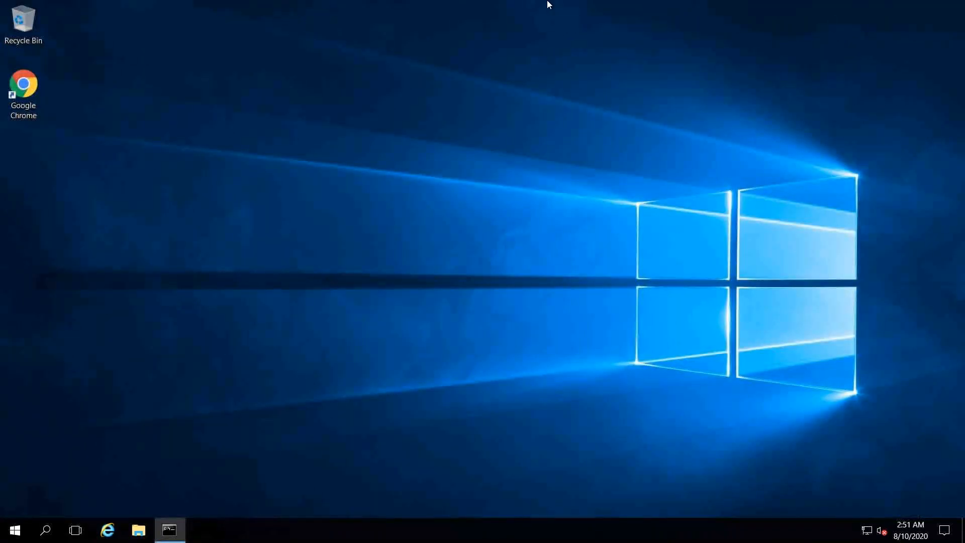
pyautogui.moveTo(546, 1)
pyautogui.click(659, 8)
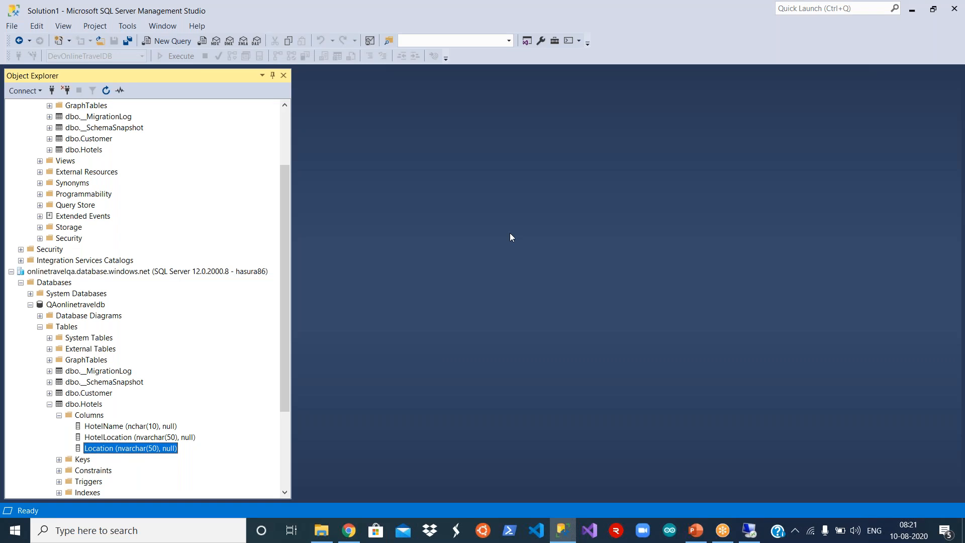
pyautogui.click(749, 531)
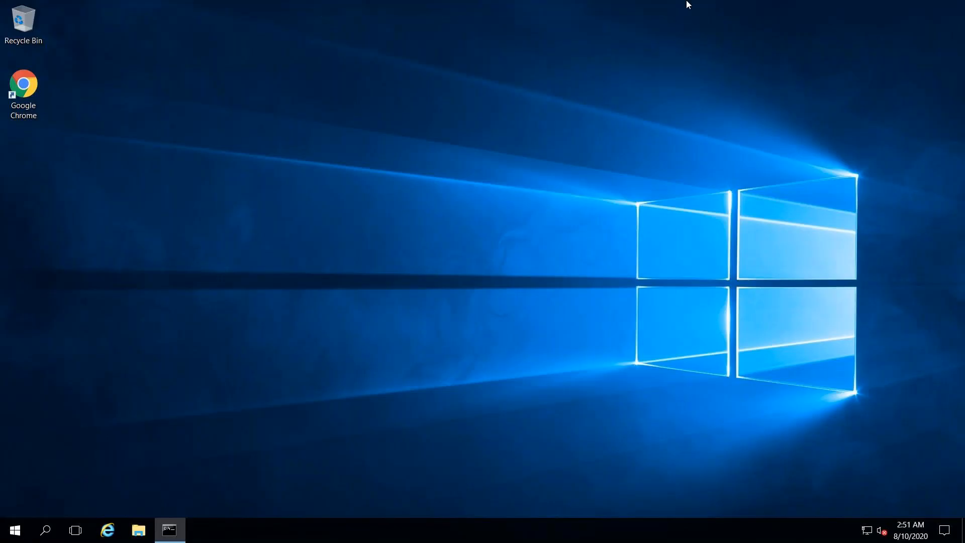
# - Disconnect the remote desktop session and bring the local Chrome window forward
pyautogui.click(688, 8)
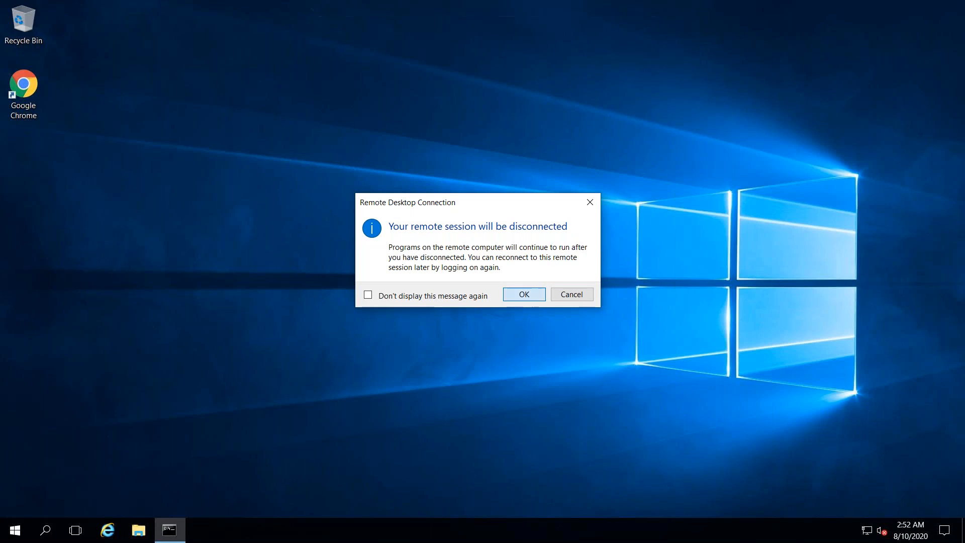
pyautogui.click(524, 295)
pyautogui.click(350, 529)
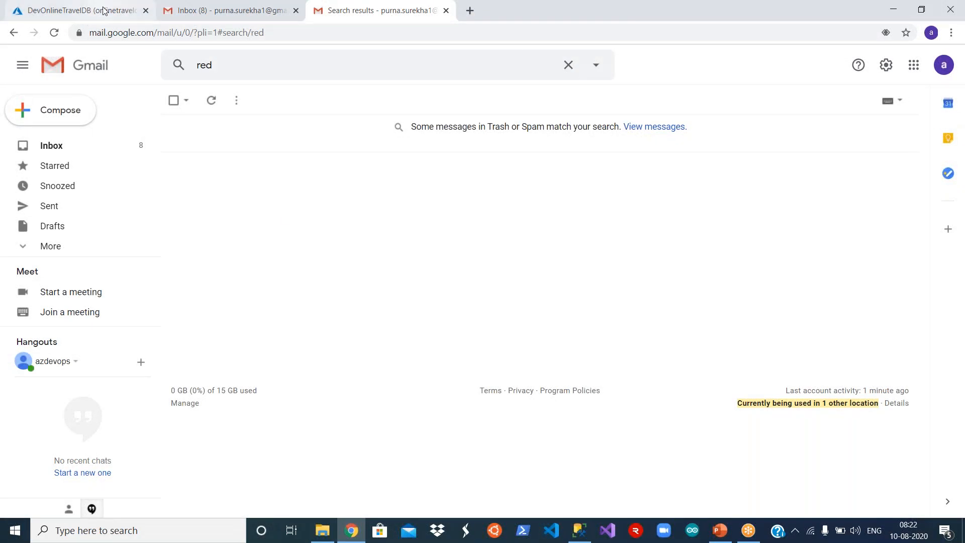
# - Open DevFrontEnd from the Azure portal's recent resources and confirm stopping it
pyautogui.click(150, 16)
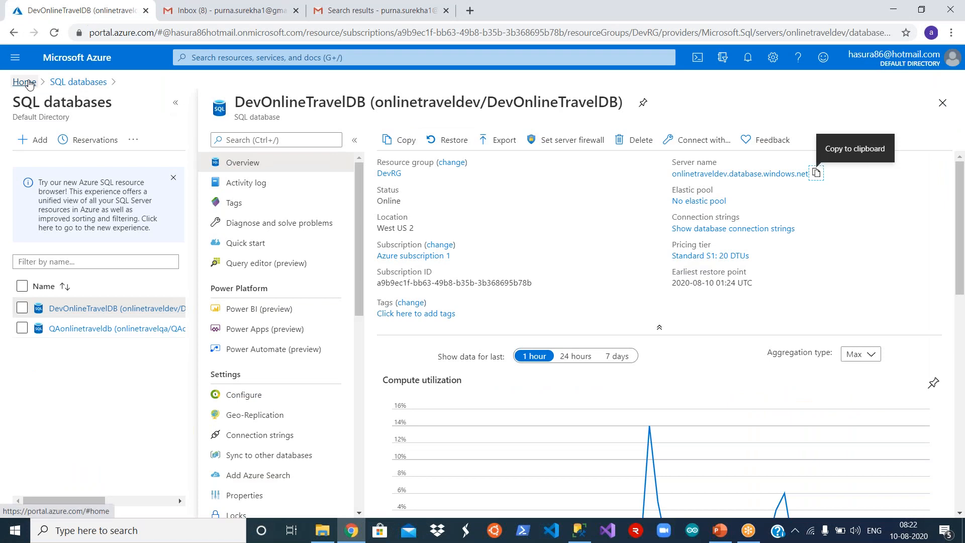
pyautogui.click(24, 81)
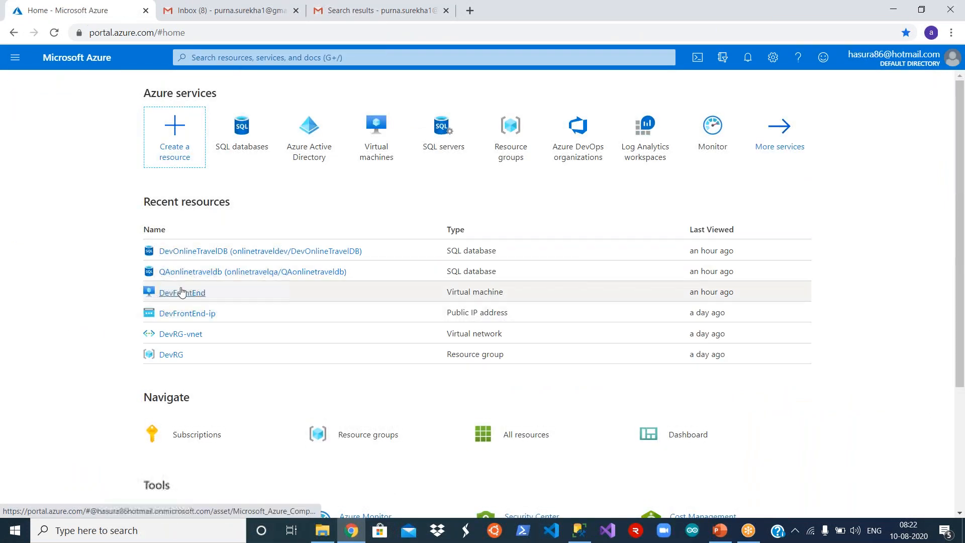
pyautogui.click(182, 293)
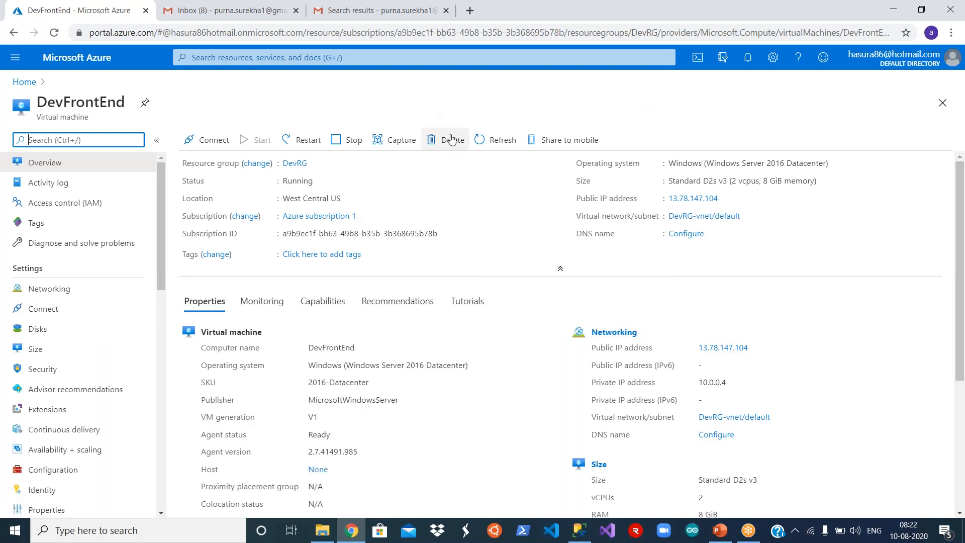
pyautogui.click(338, 146)
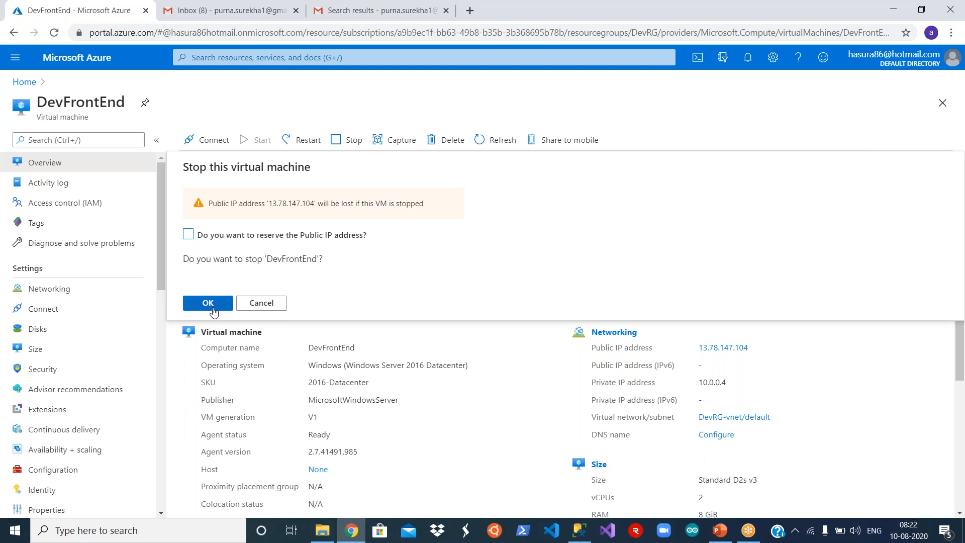
pyautogui.click(210, 303)
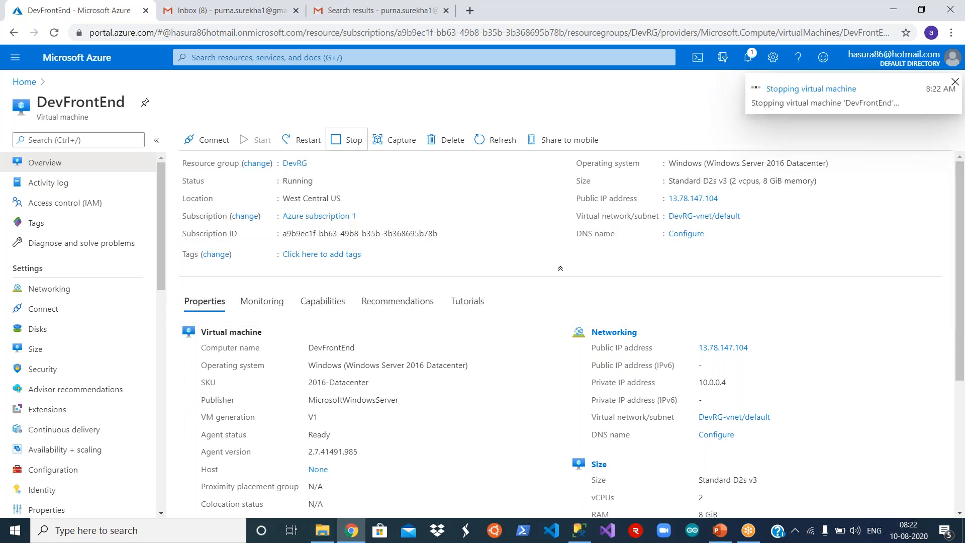